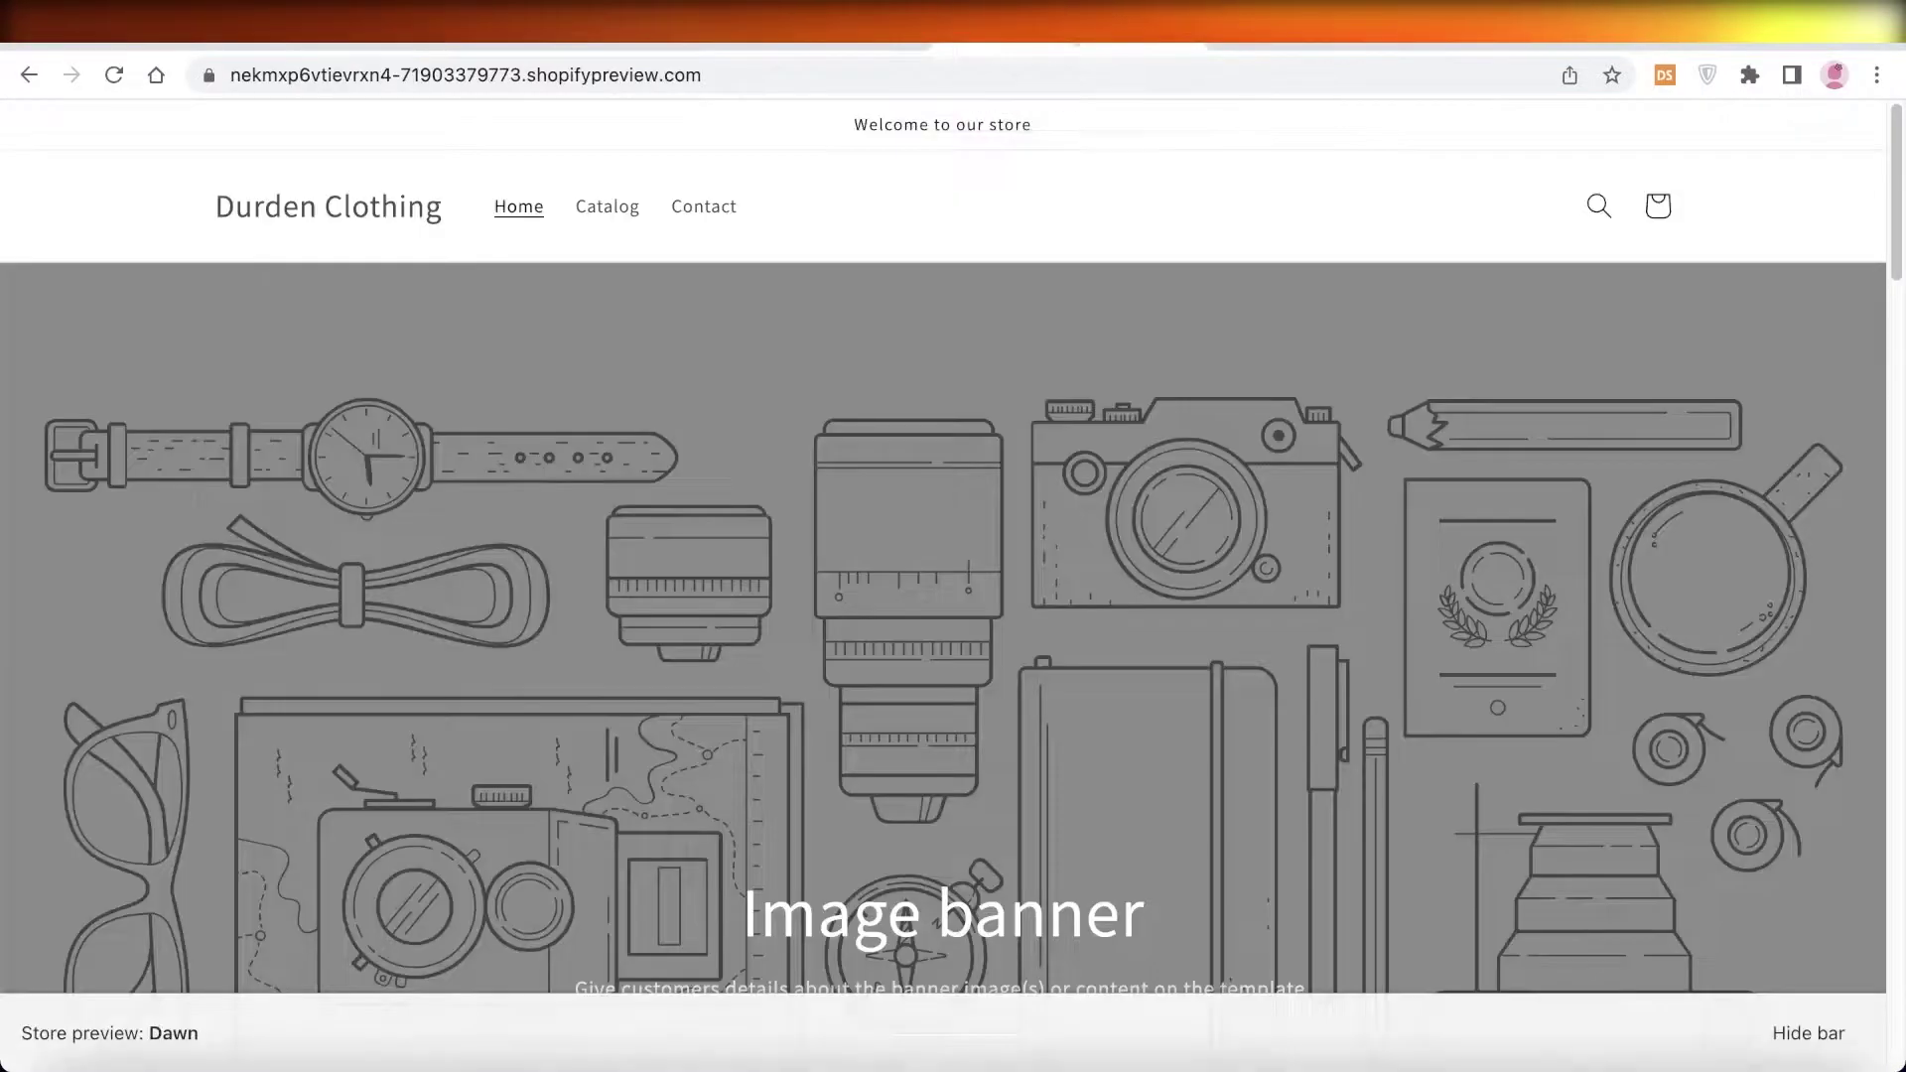
Open the diamond shoulder bag from Featured products and scroll through its full specification list
scroll(1021, 374, "down", 10)
left_click(493, 510)
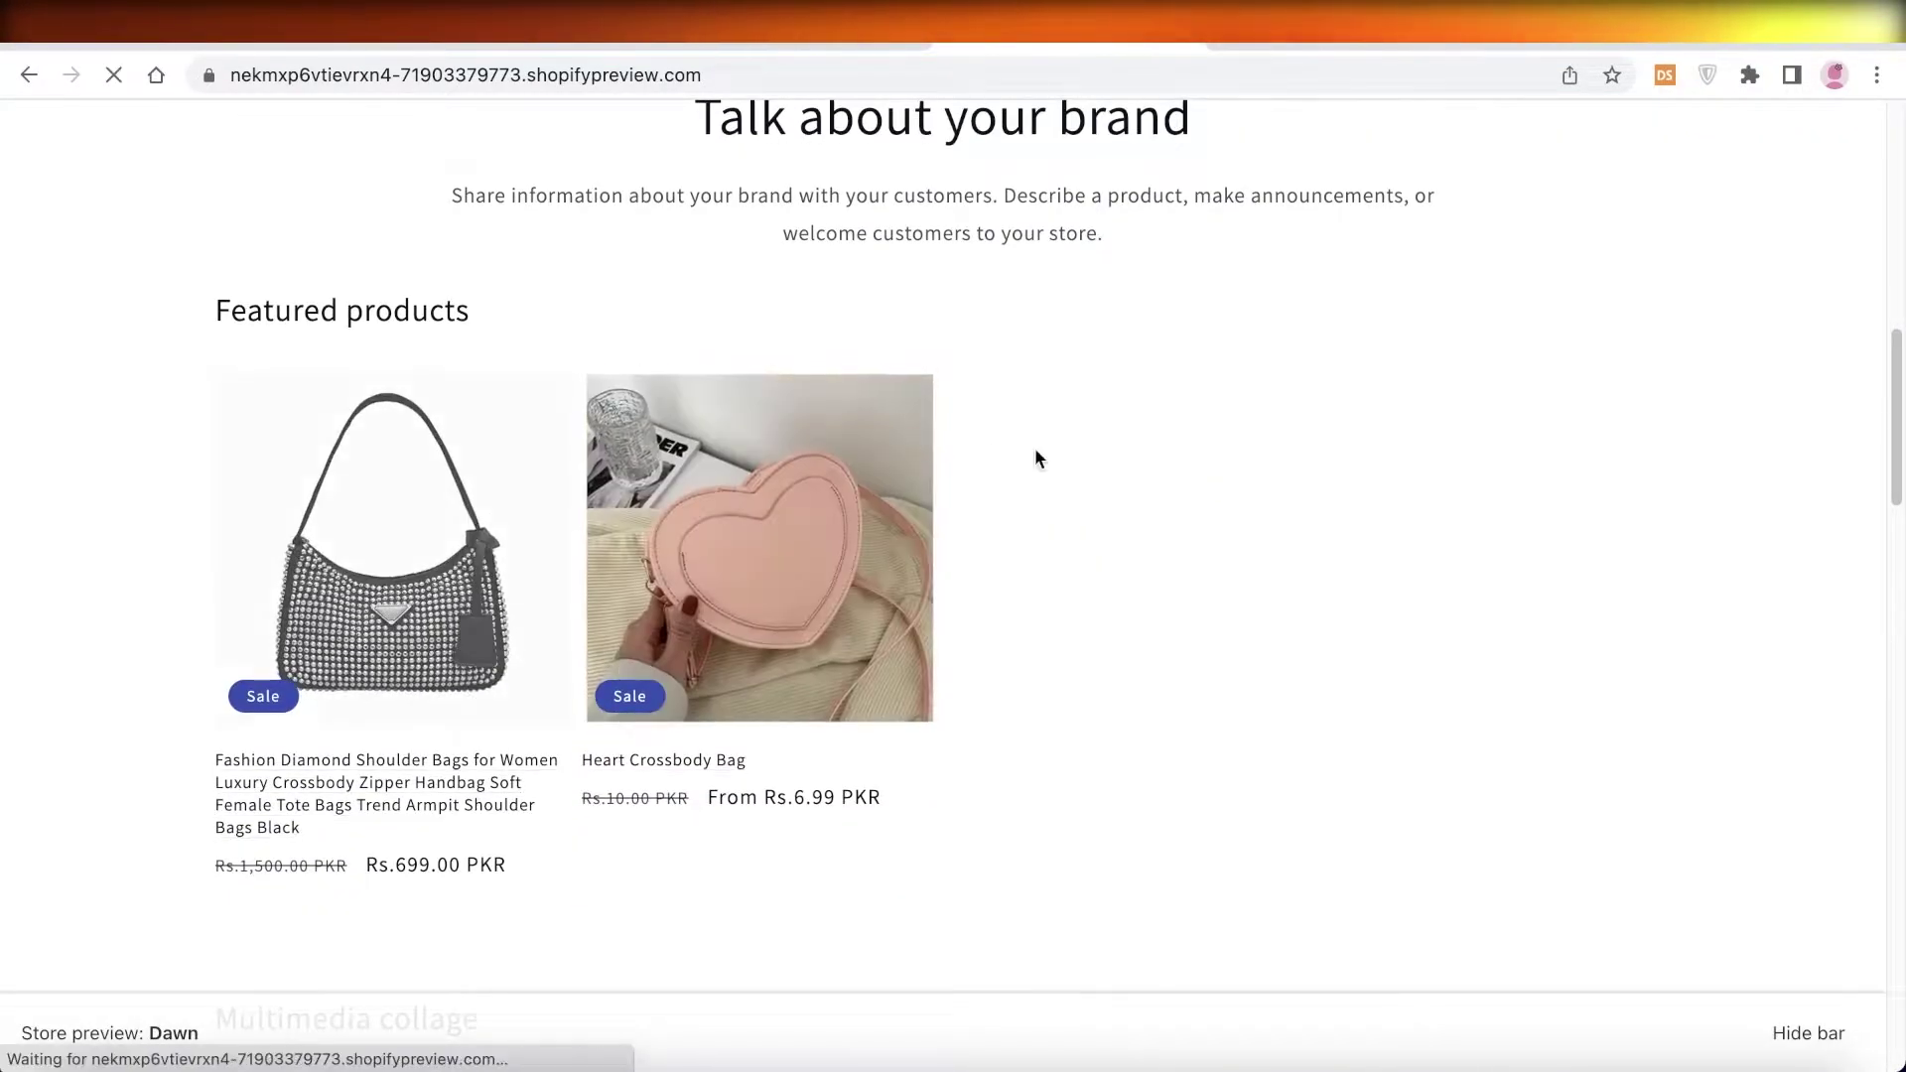
scroll(1395, 469, "down", 5)
scroll(1392, 469, "down", 10)
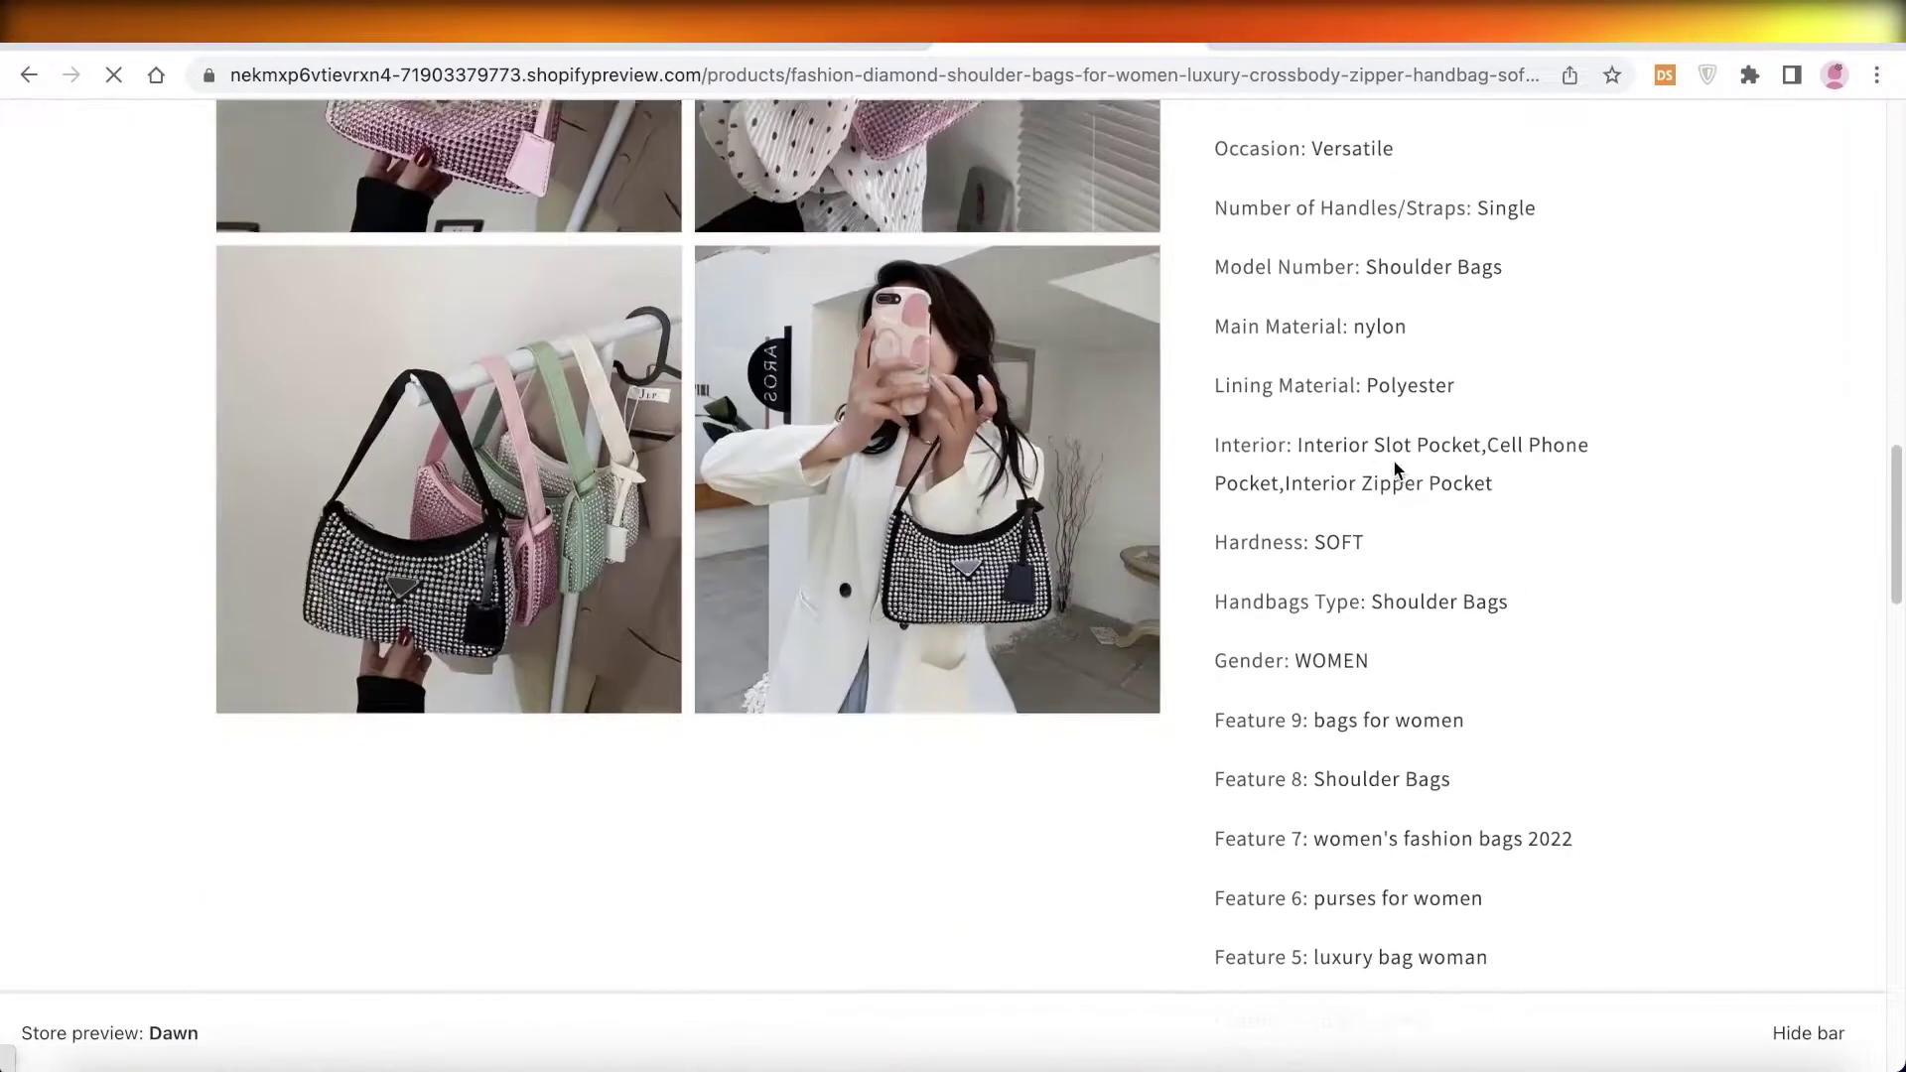
scroll(1395, 468, "down", 8)
scroll(1394, 465, "down", 10)
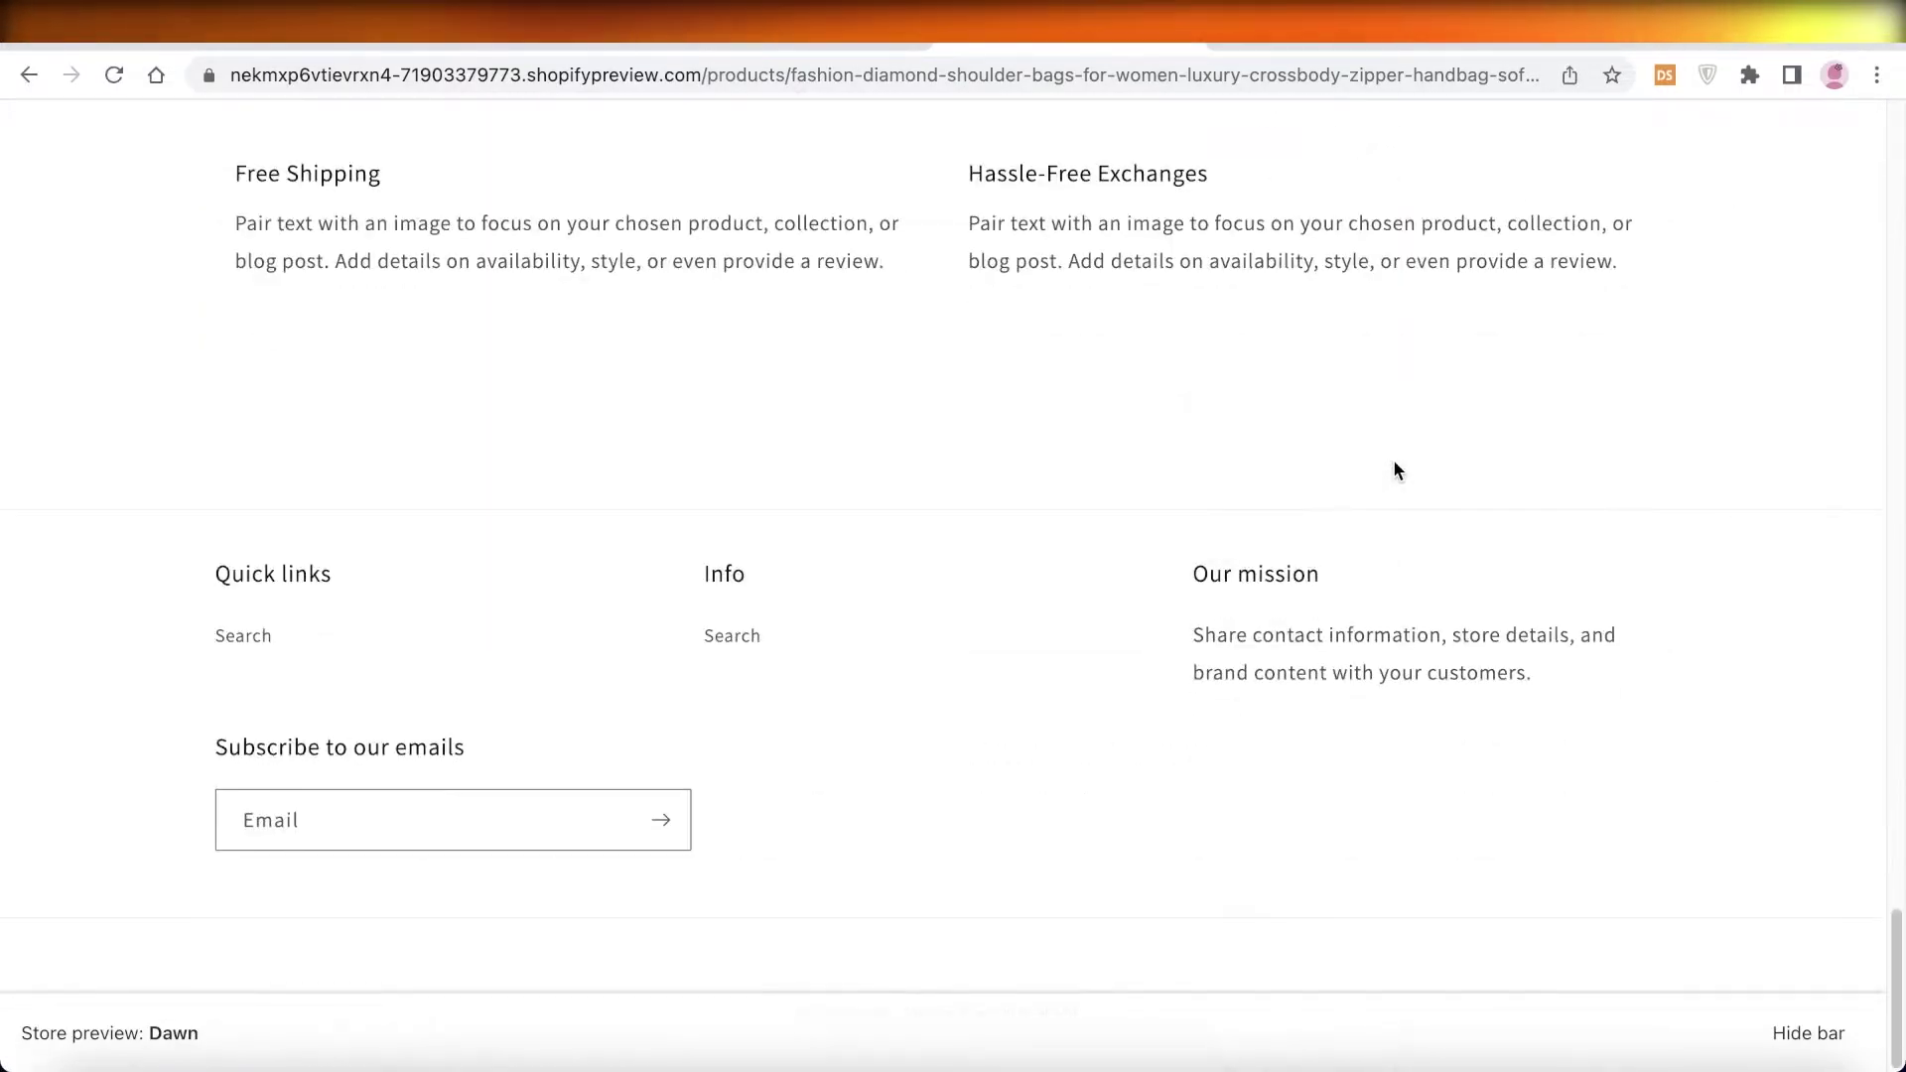
scroll(1394, 465, "up", 20)
scroll(1392, 459, "up", 15)
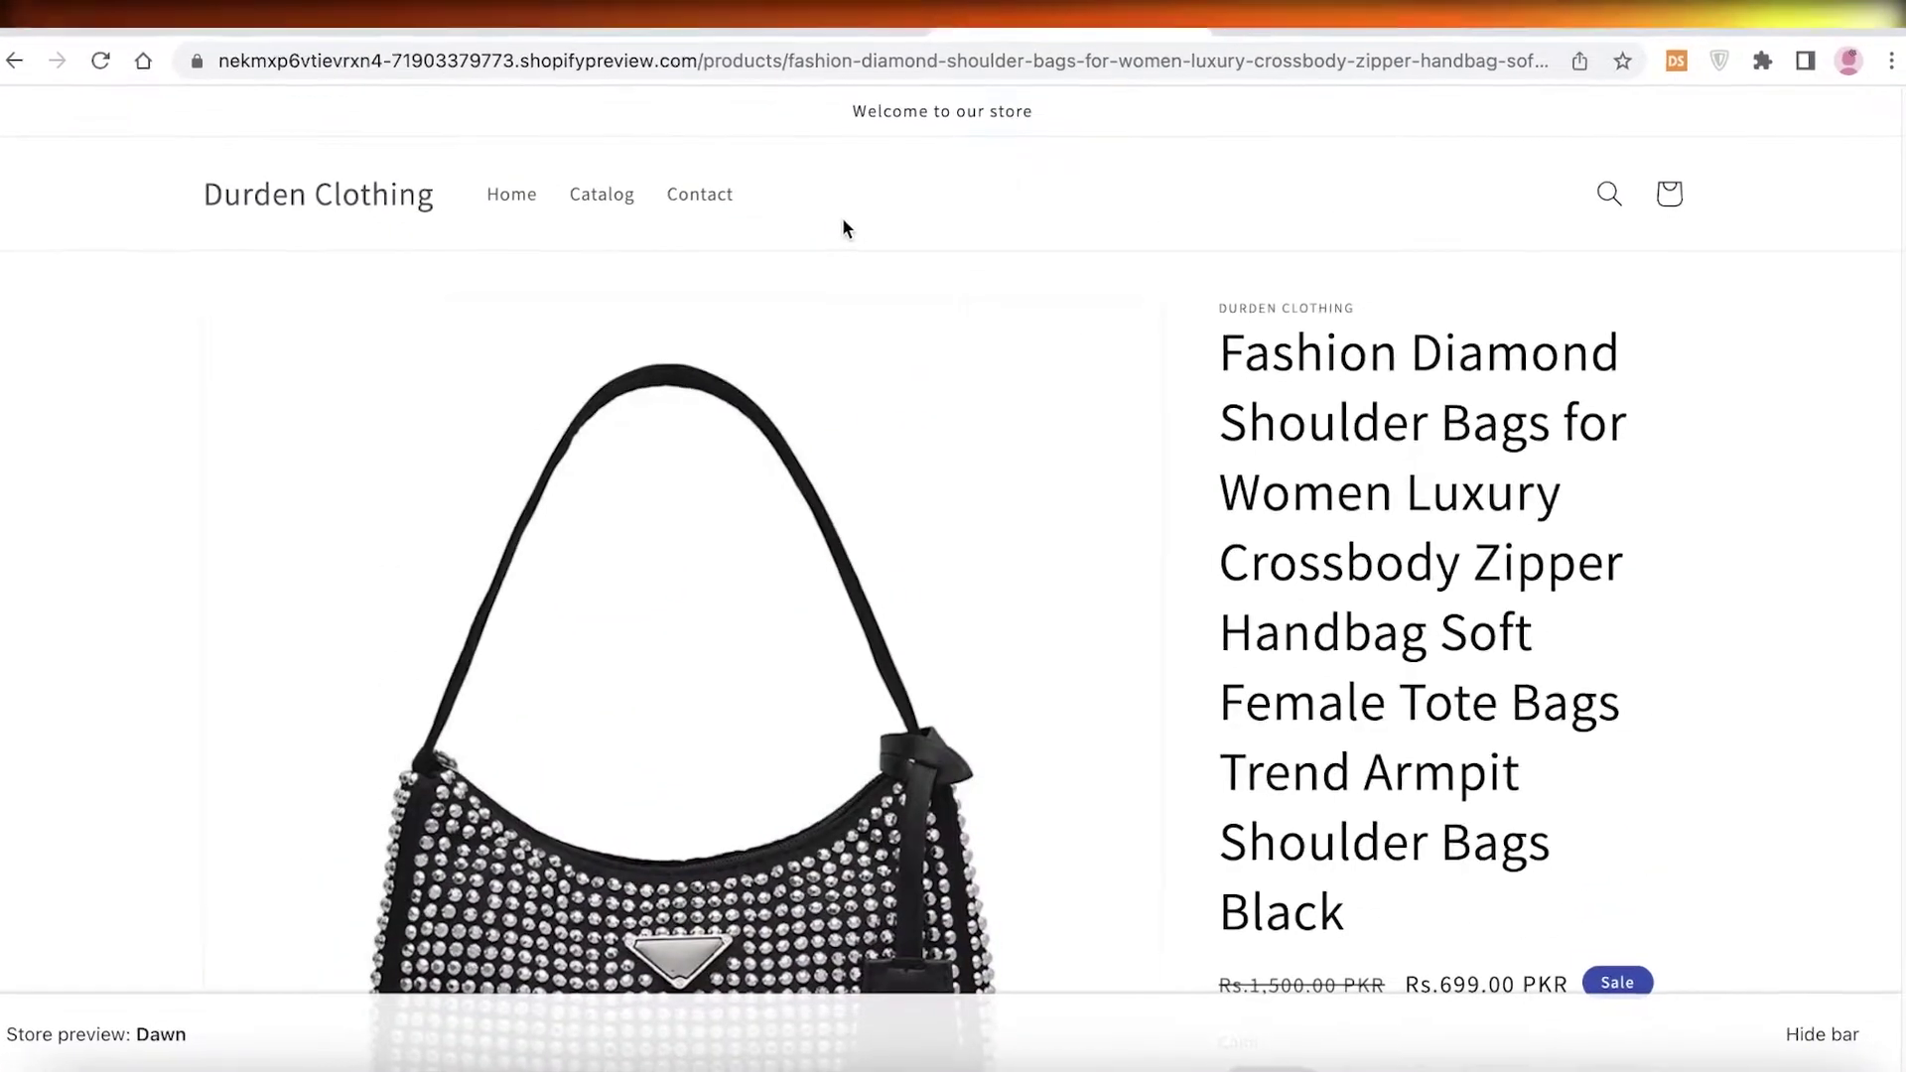
scroll(842, 221, "down", 15)
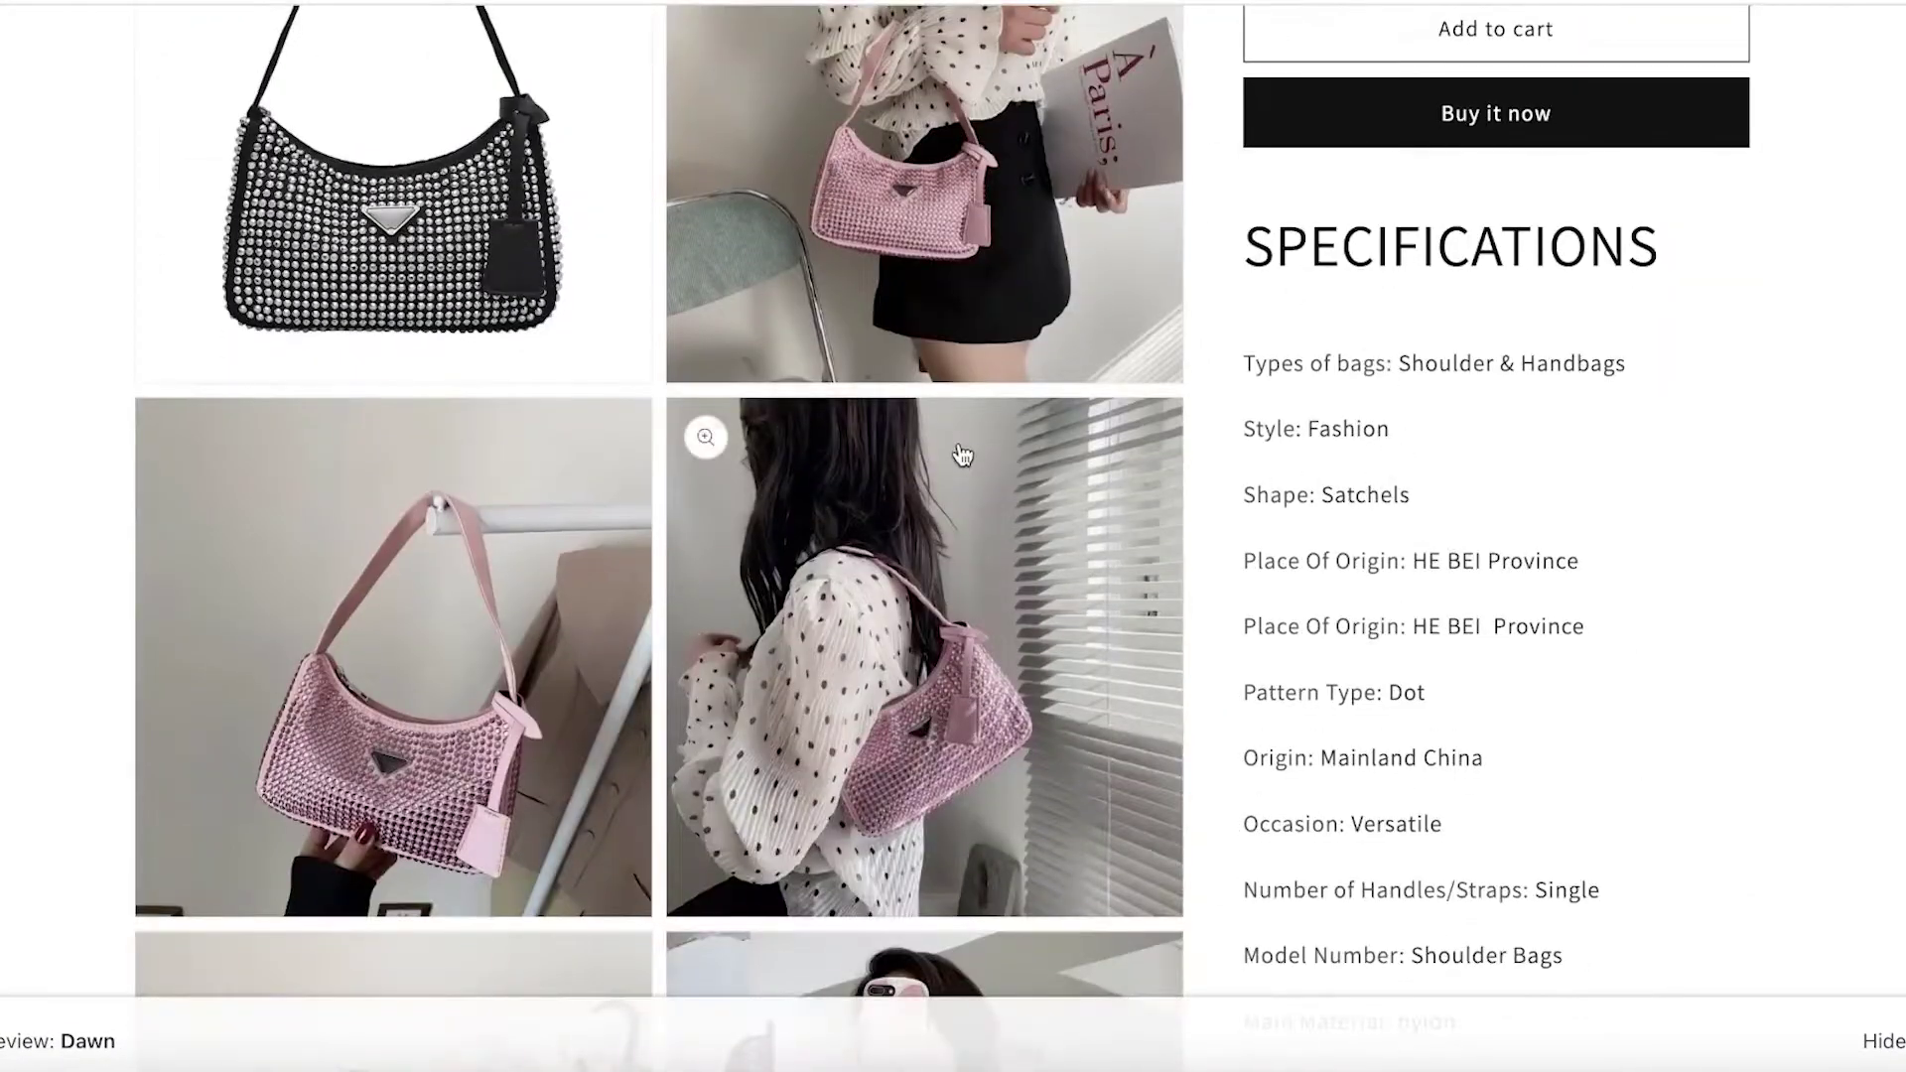
scroll(962, 454, "up", 7)
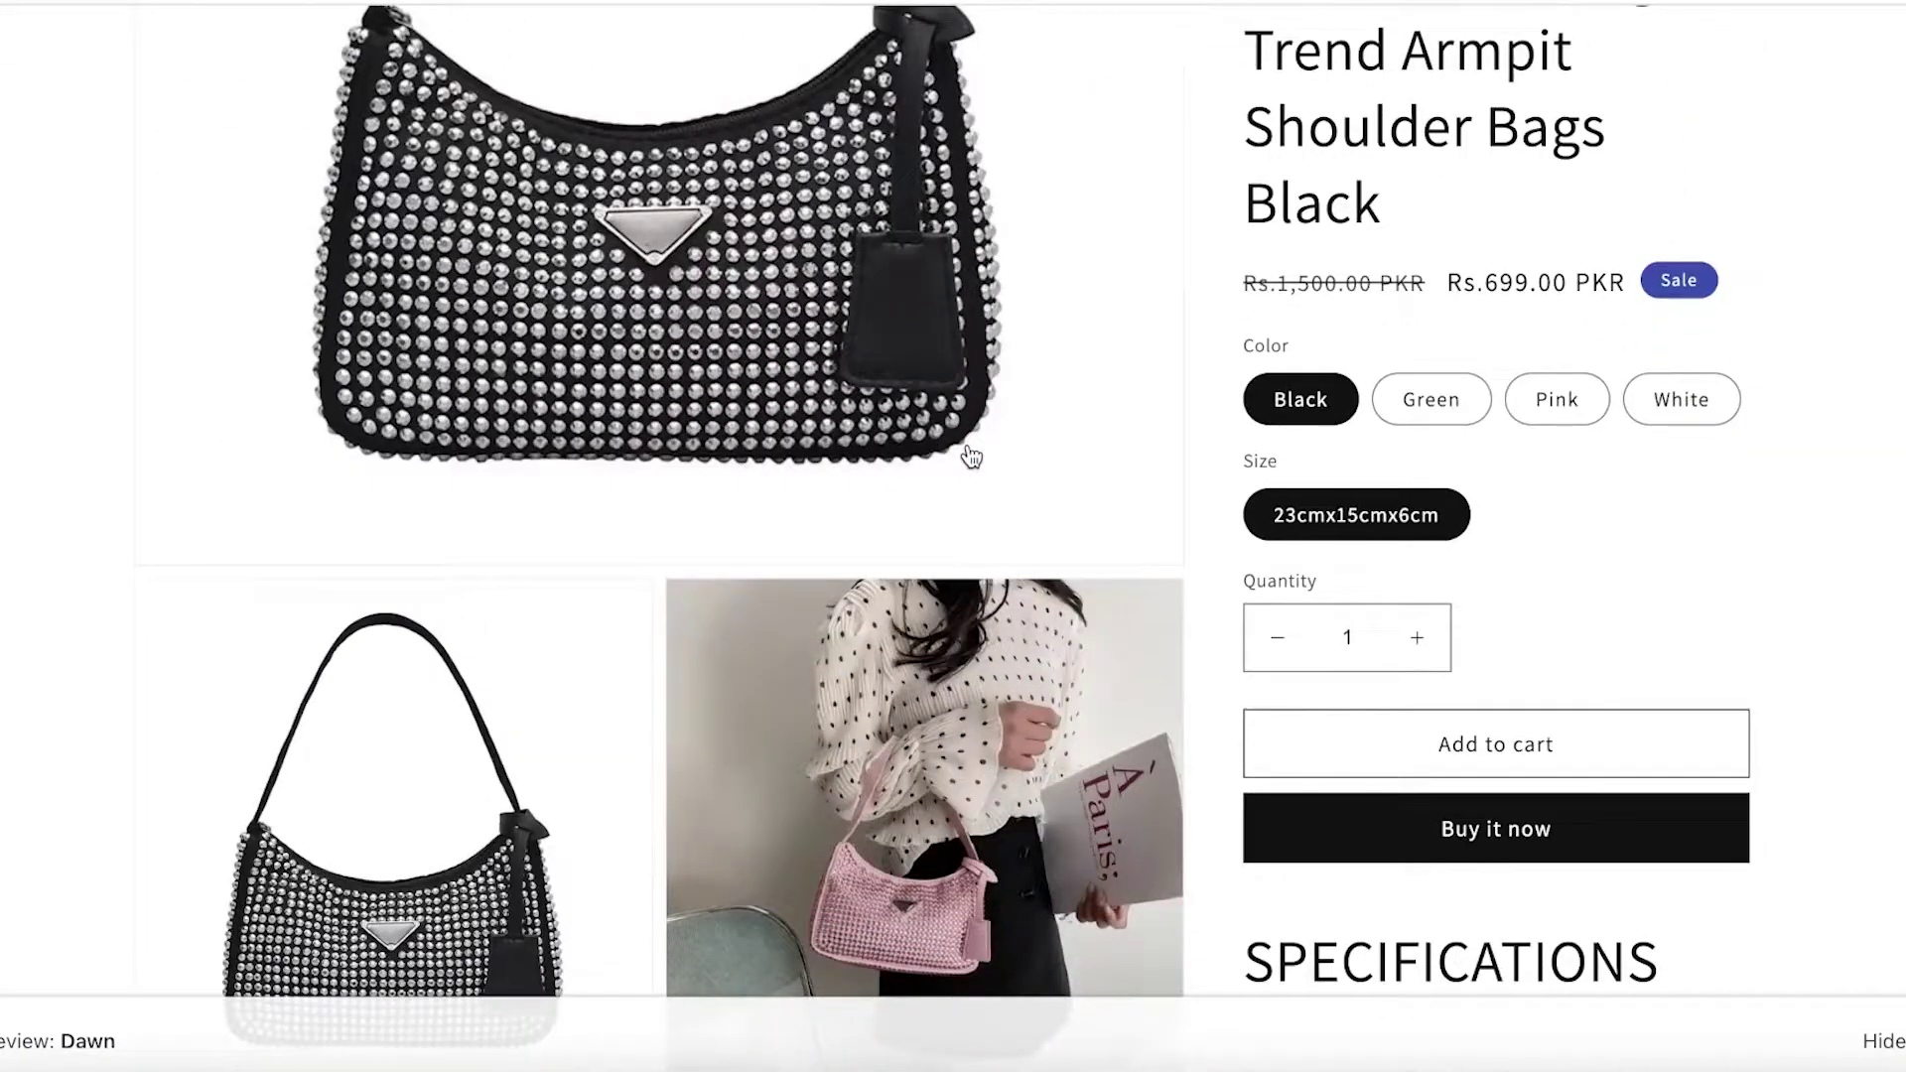
scroll(971, 457, "down", 10)
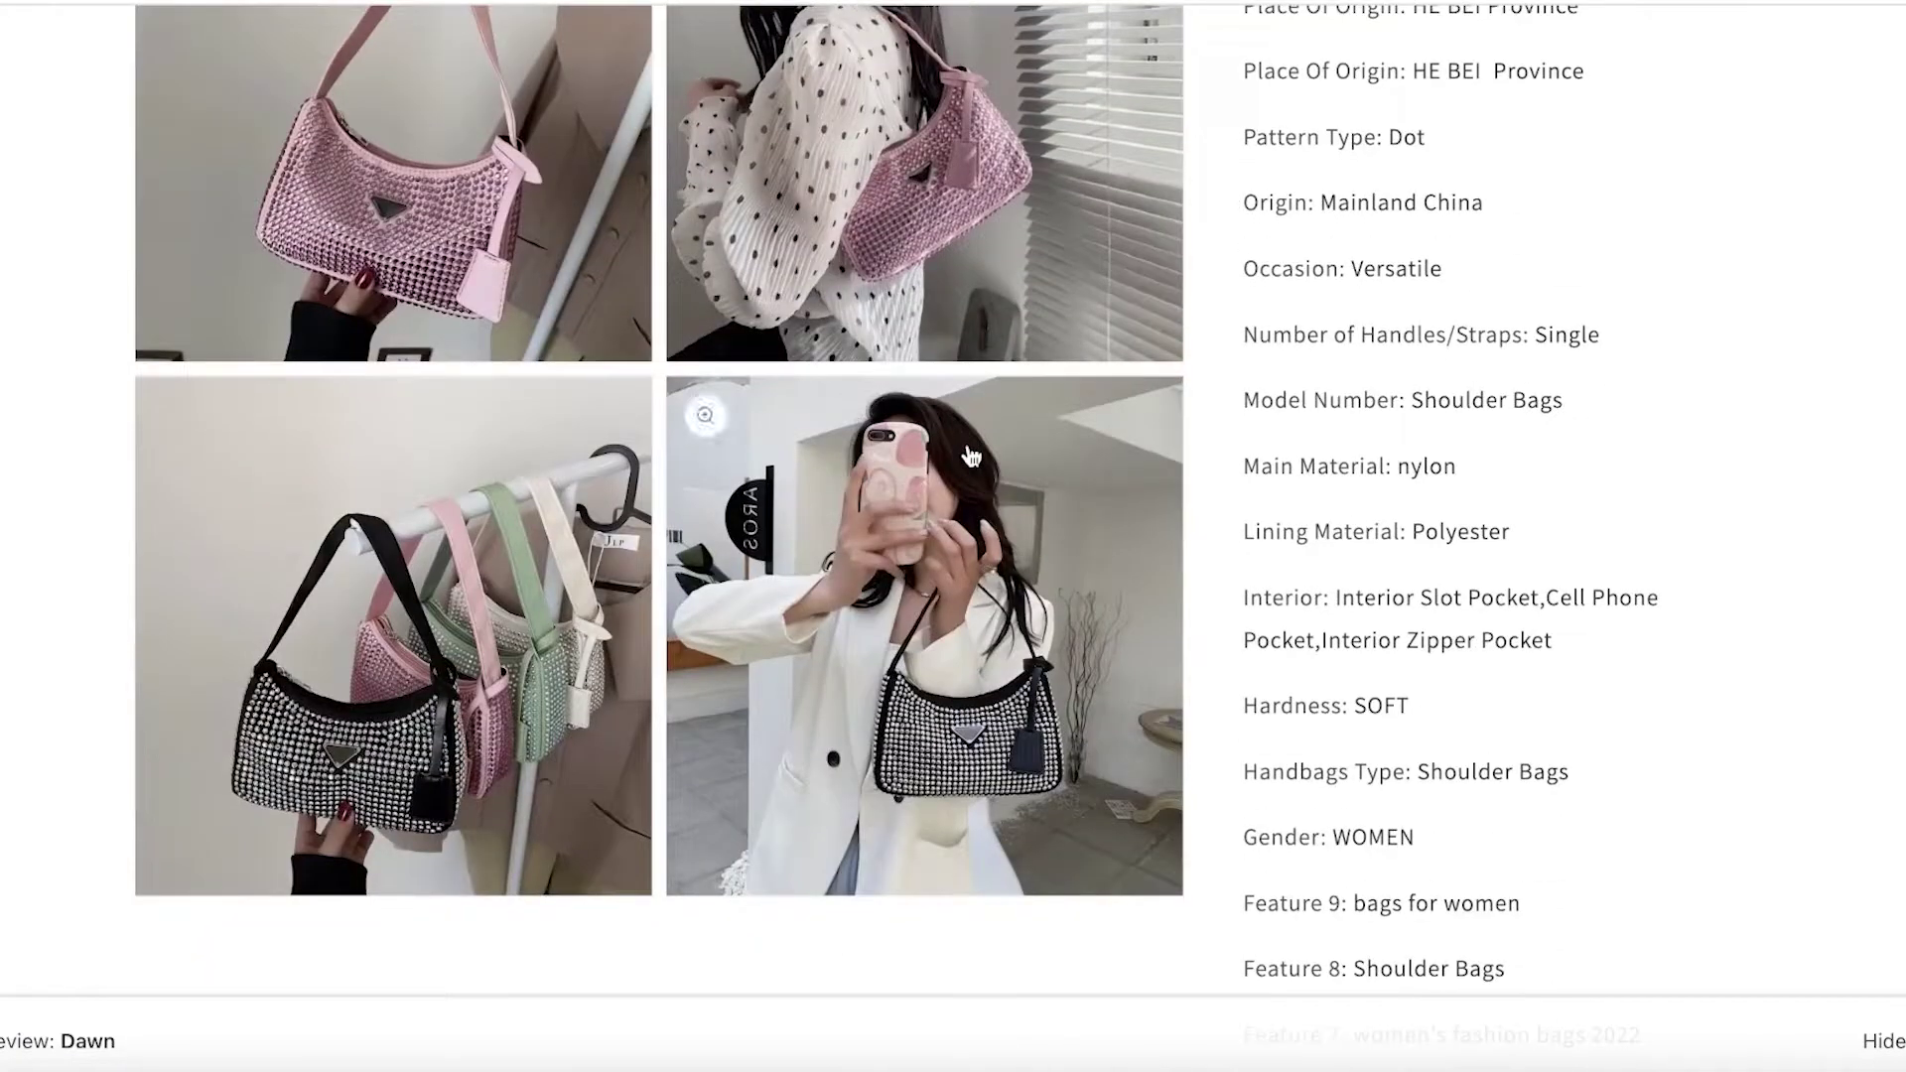
scroll(971, 457, "down", 3)
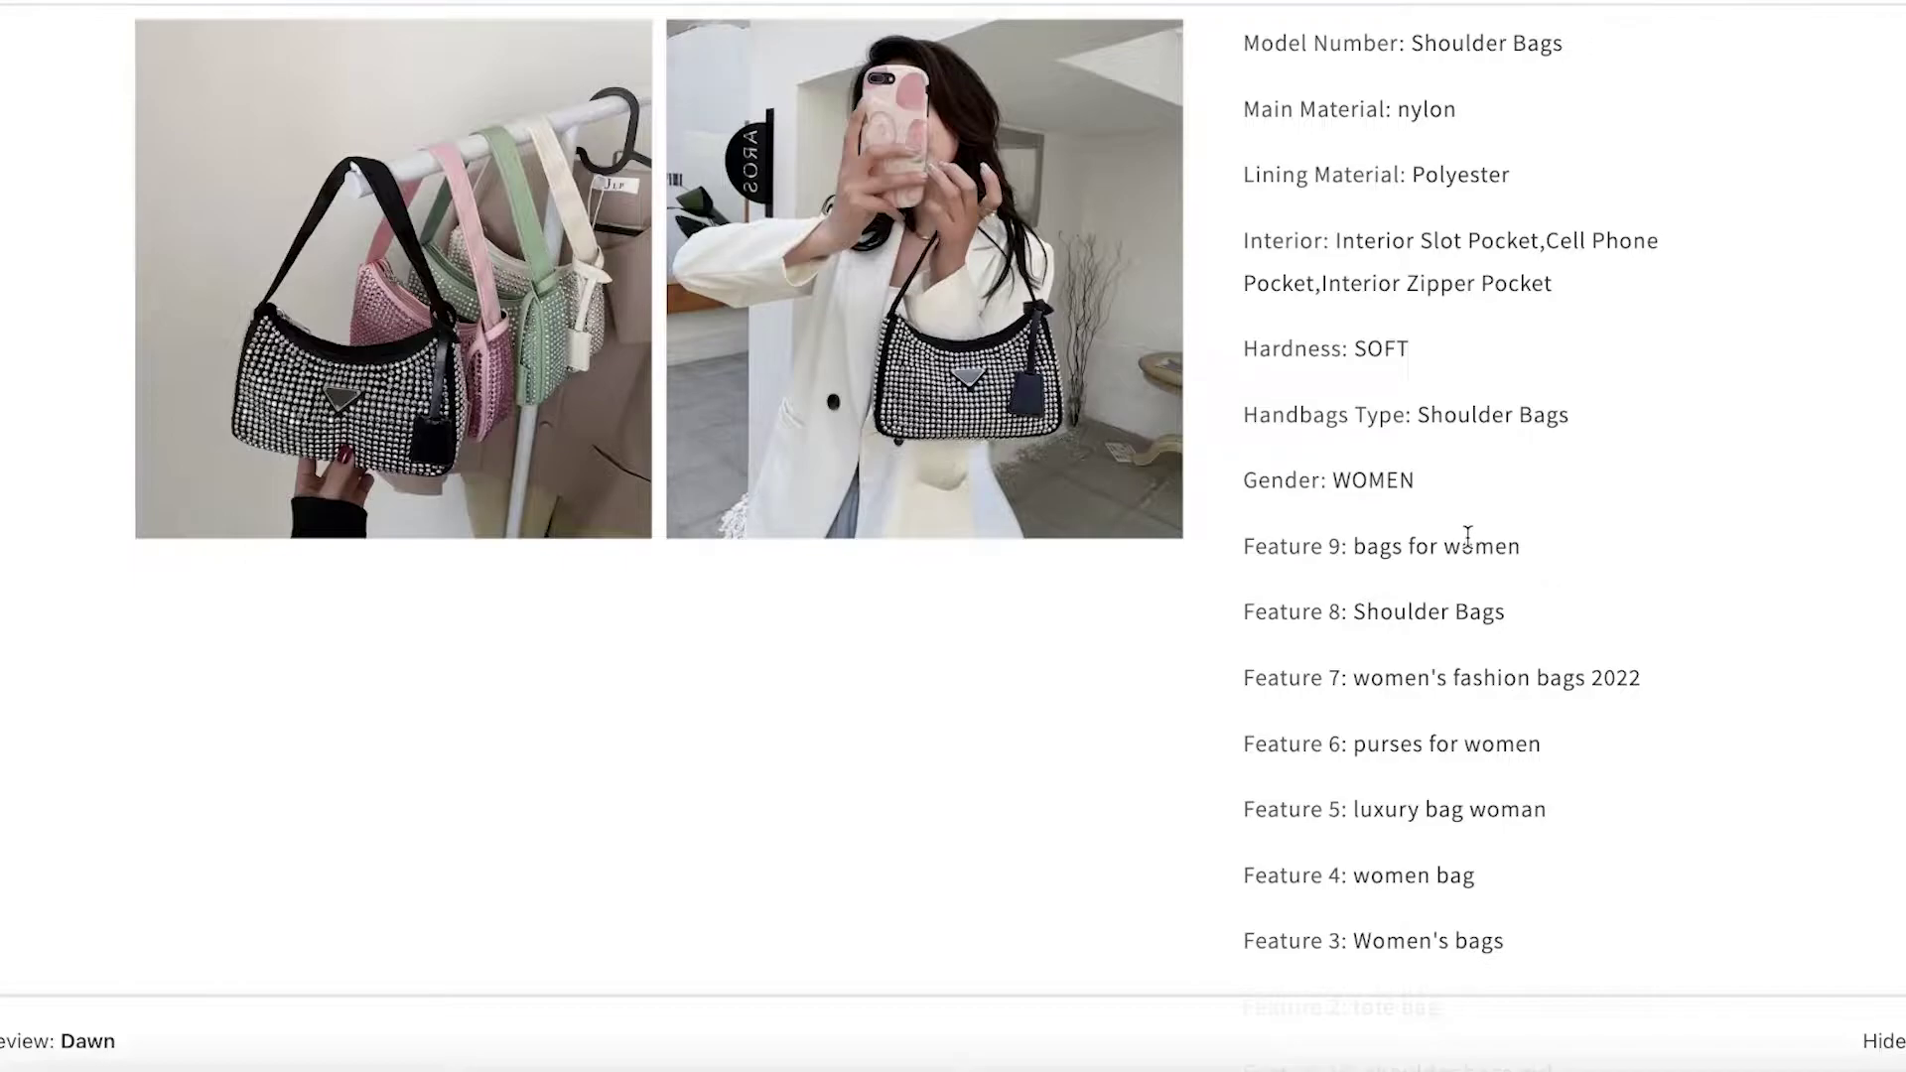
scroll(1459, 537, "down", 8)
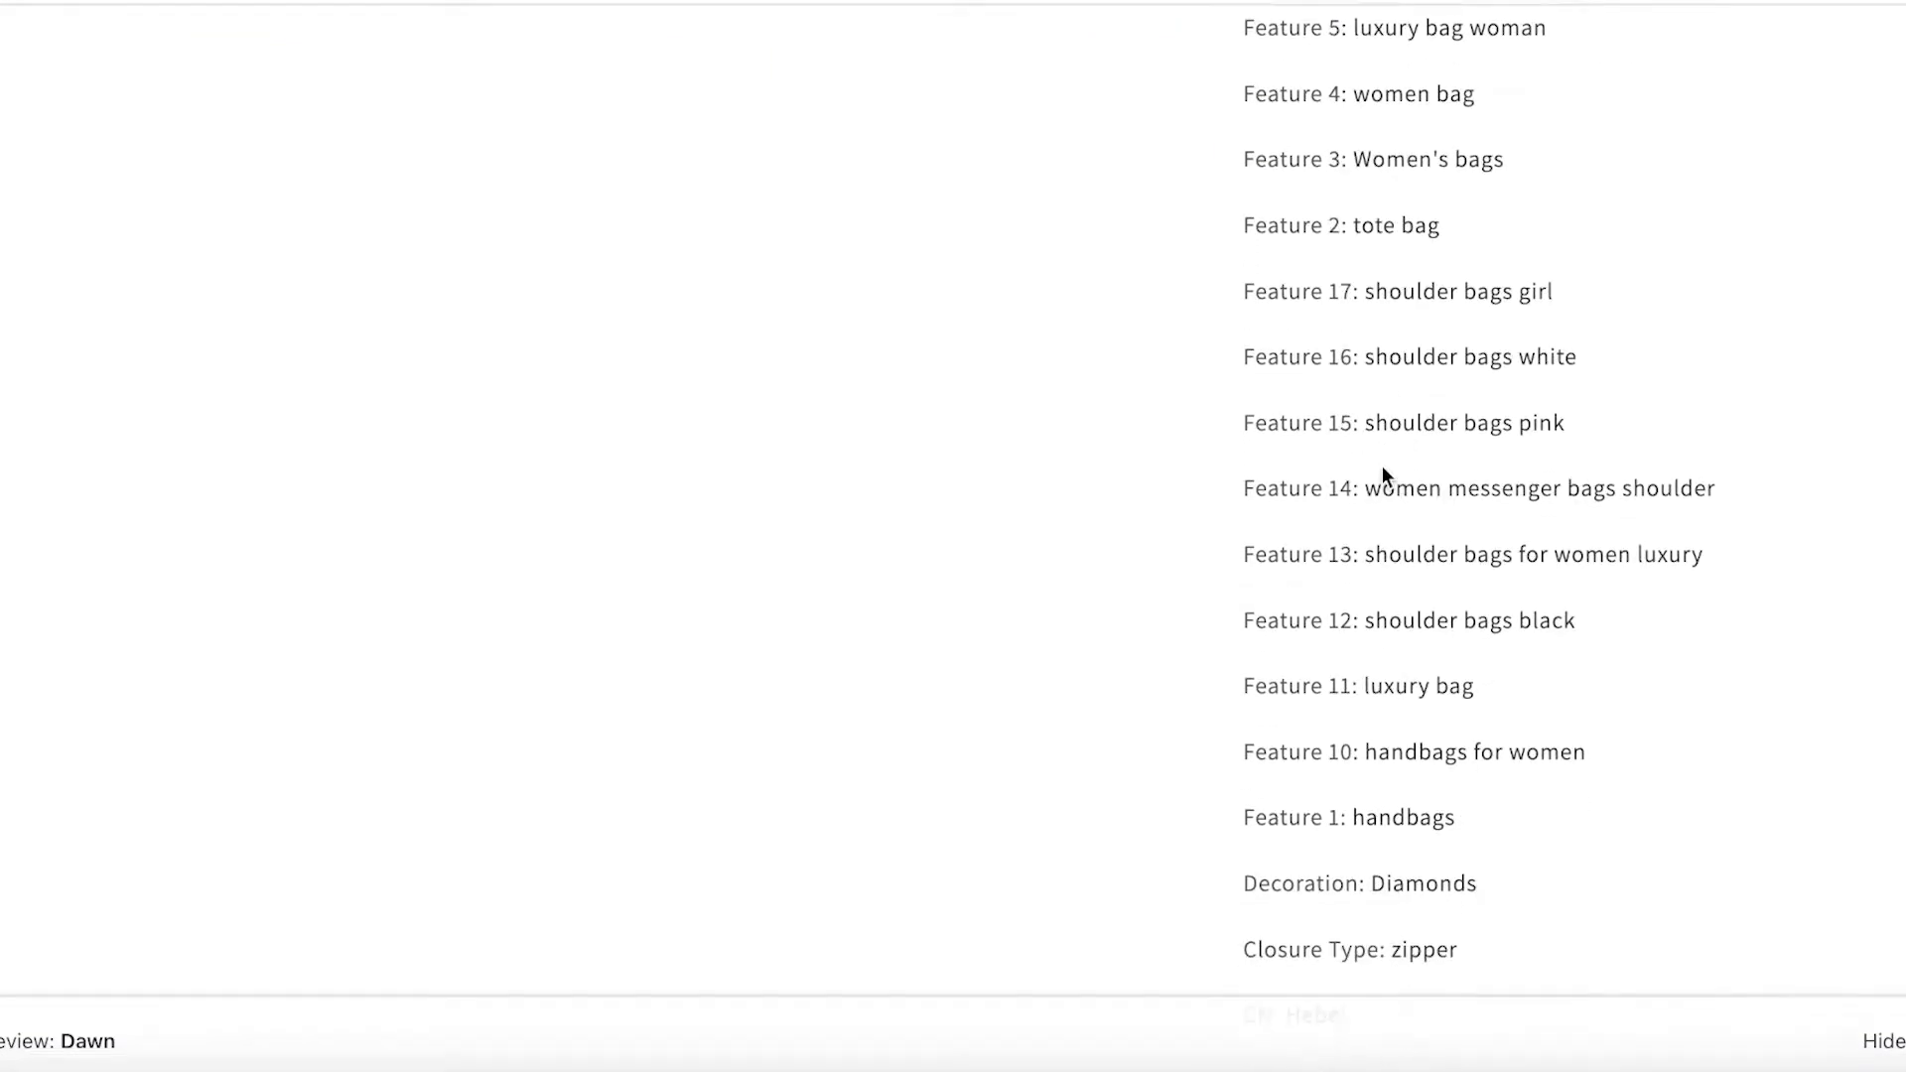
scroll(1360, 465, "down", 3)
scroll(1263, 402, "down", 2)
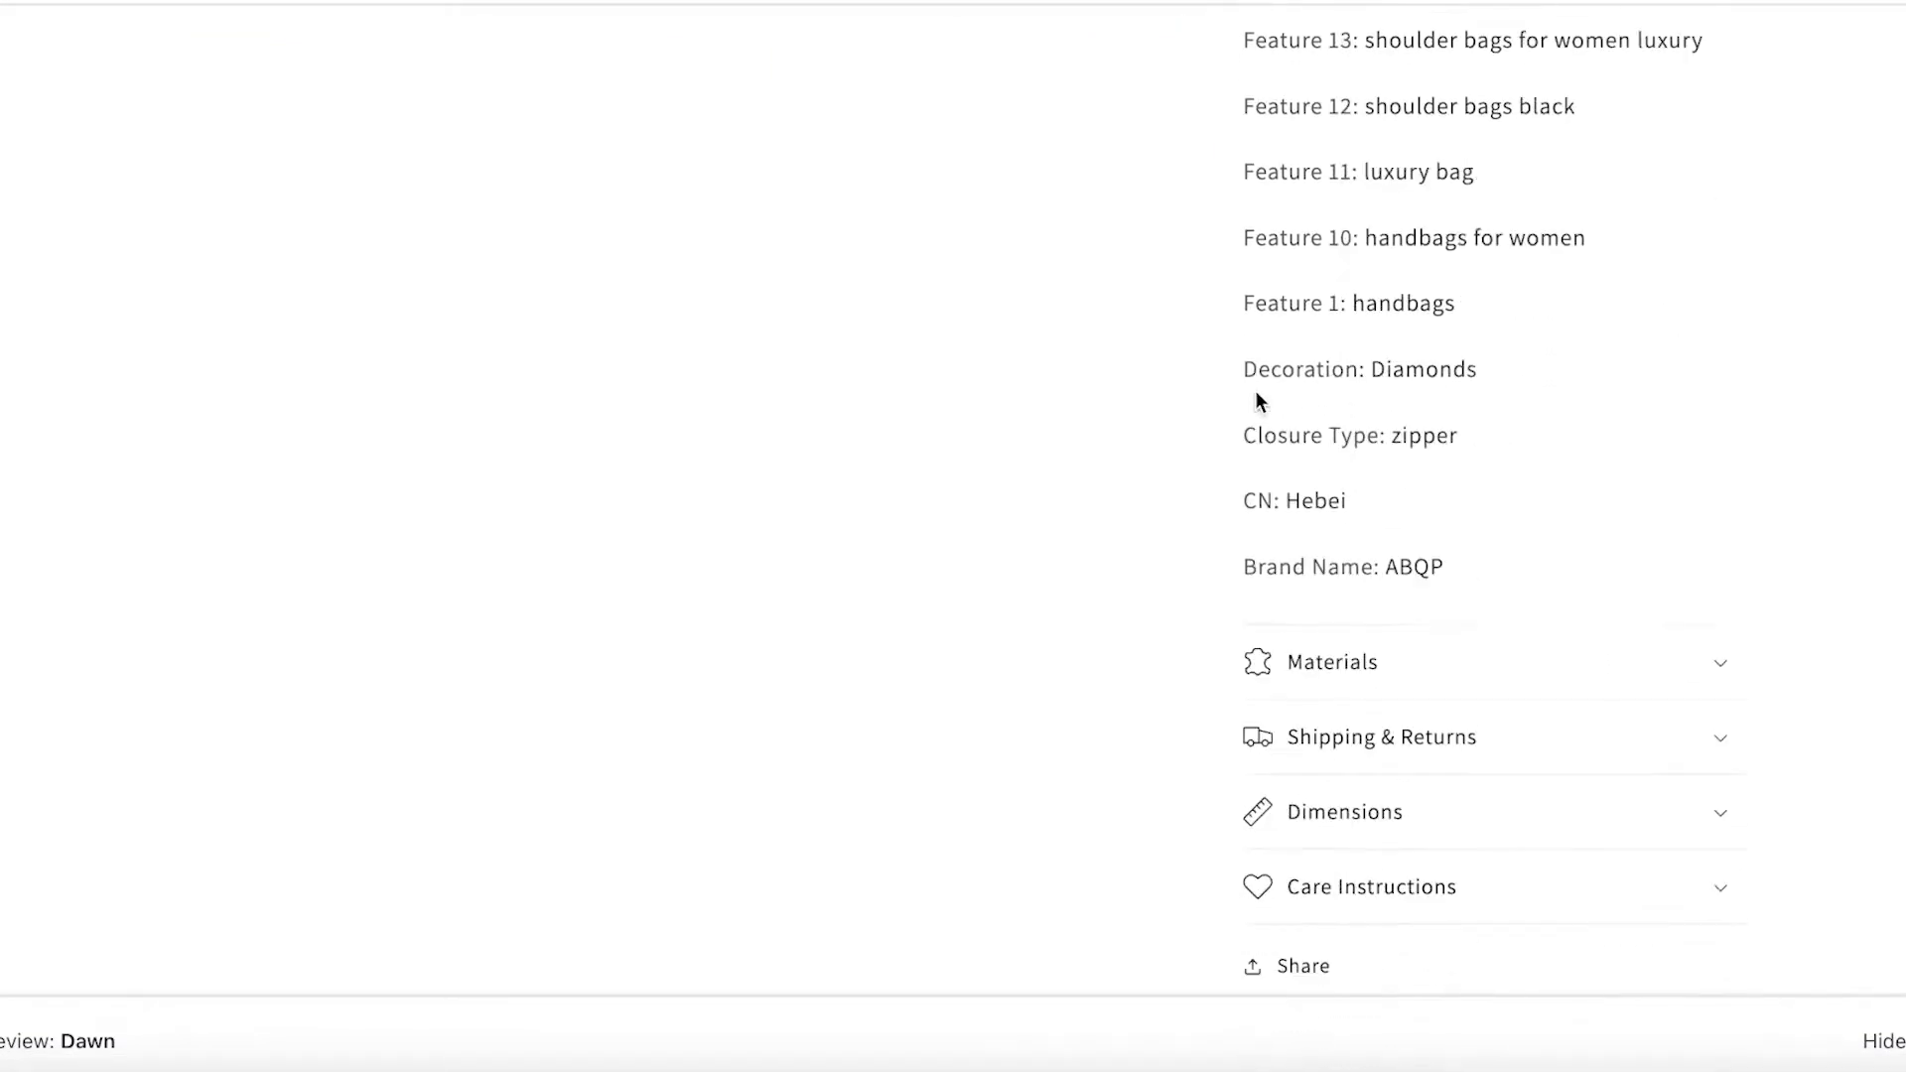
scroll(1259, 401, "down", 1)
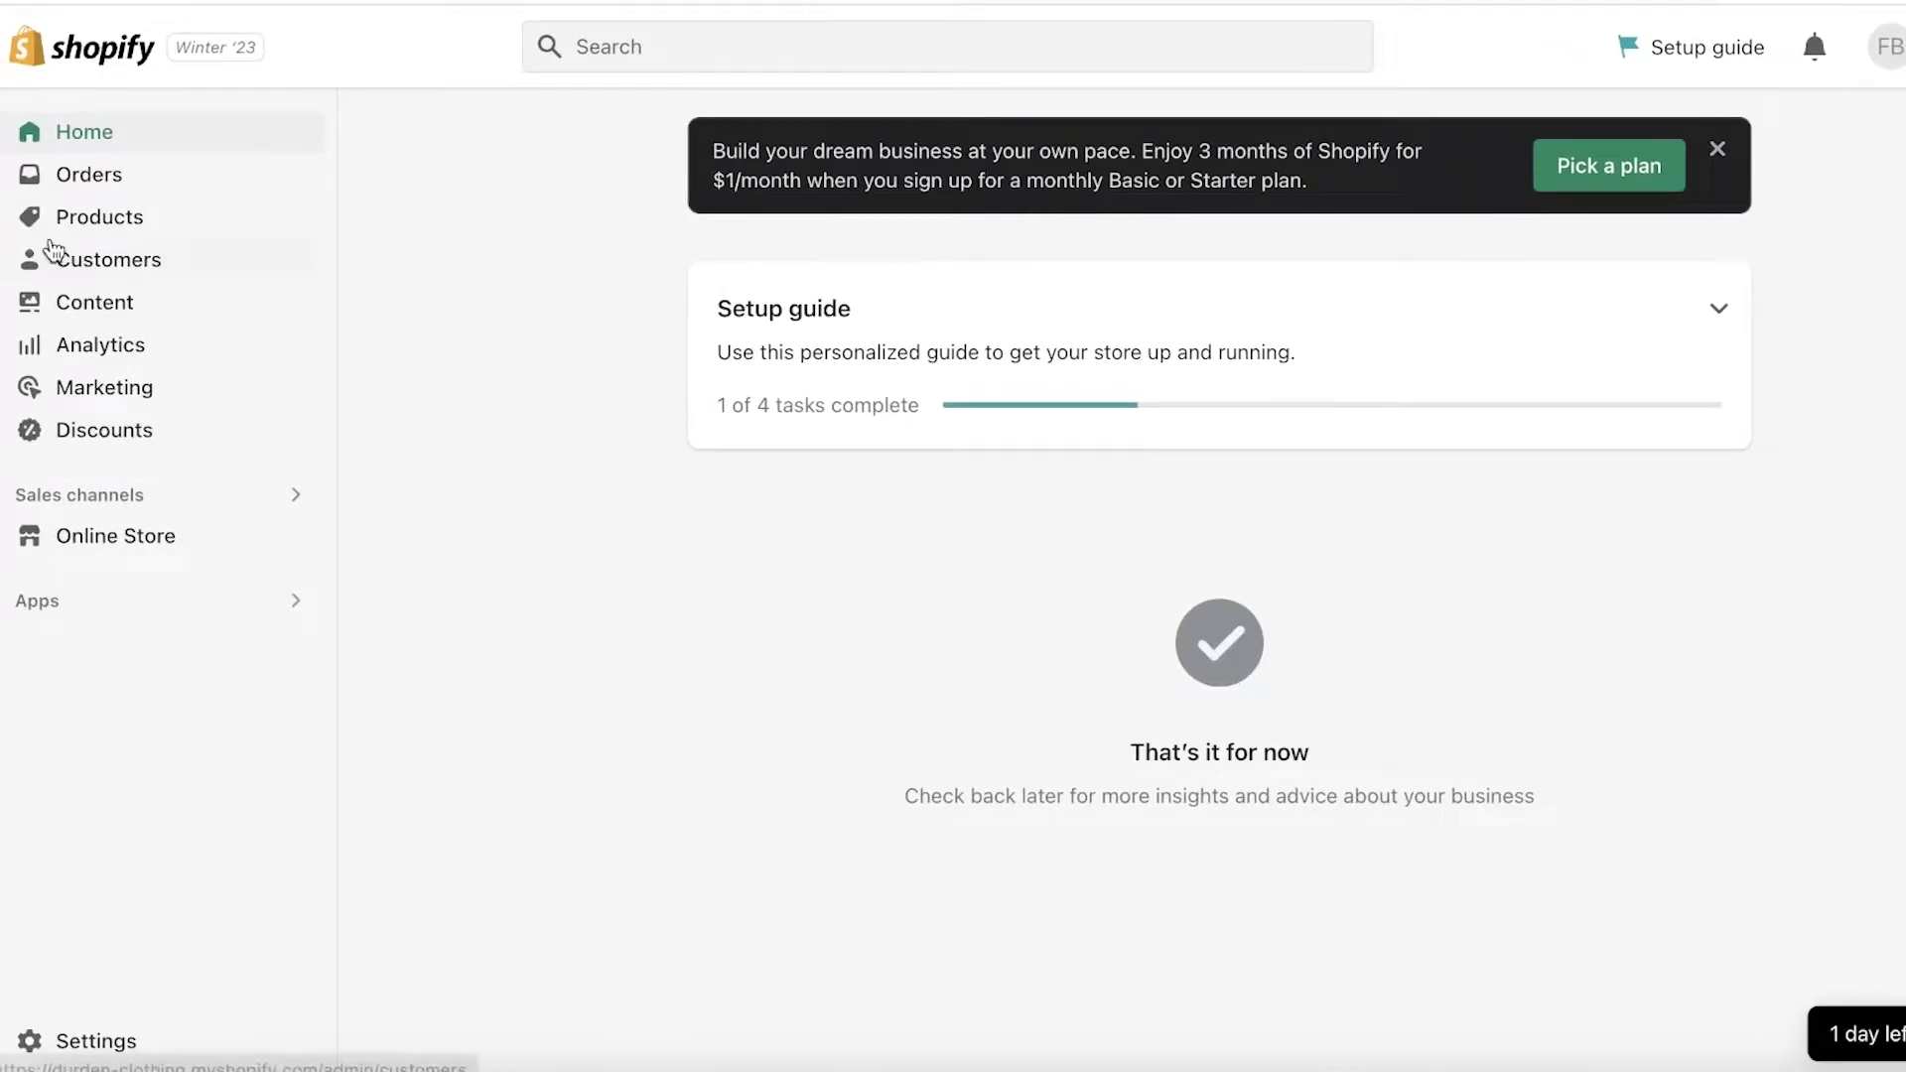
Preview the diamond shoulder bag from the Products list, showing its Rs.699.00 PKR sale price
left_click(32, 223)
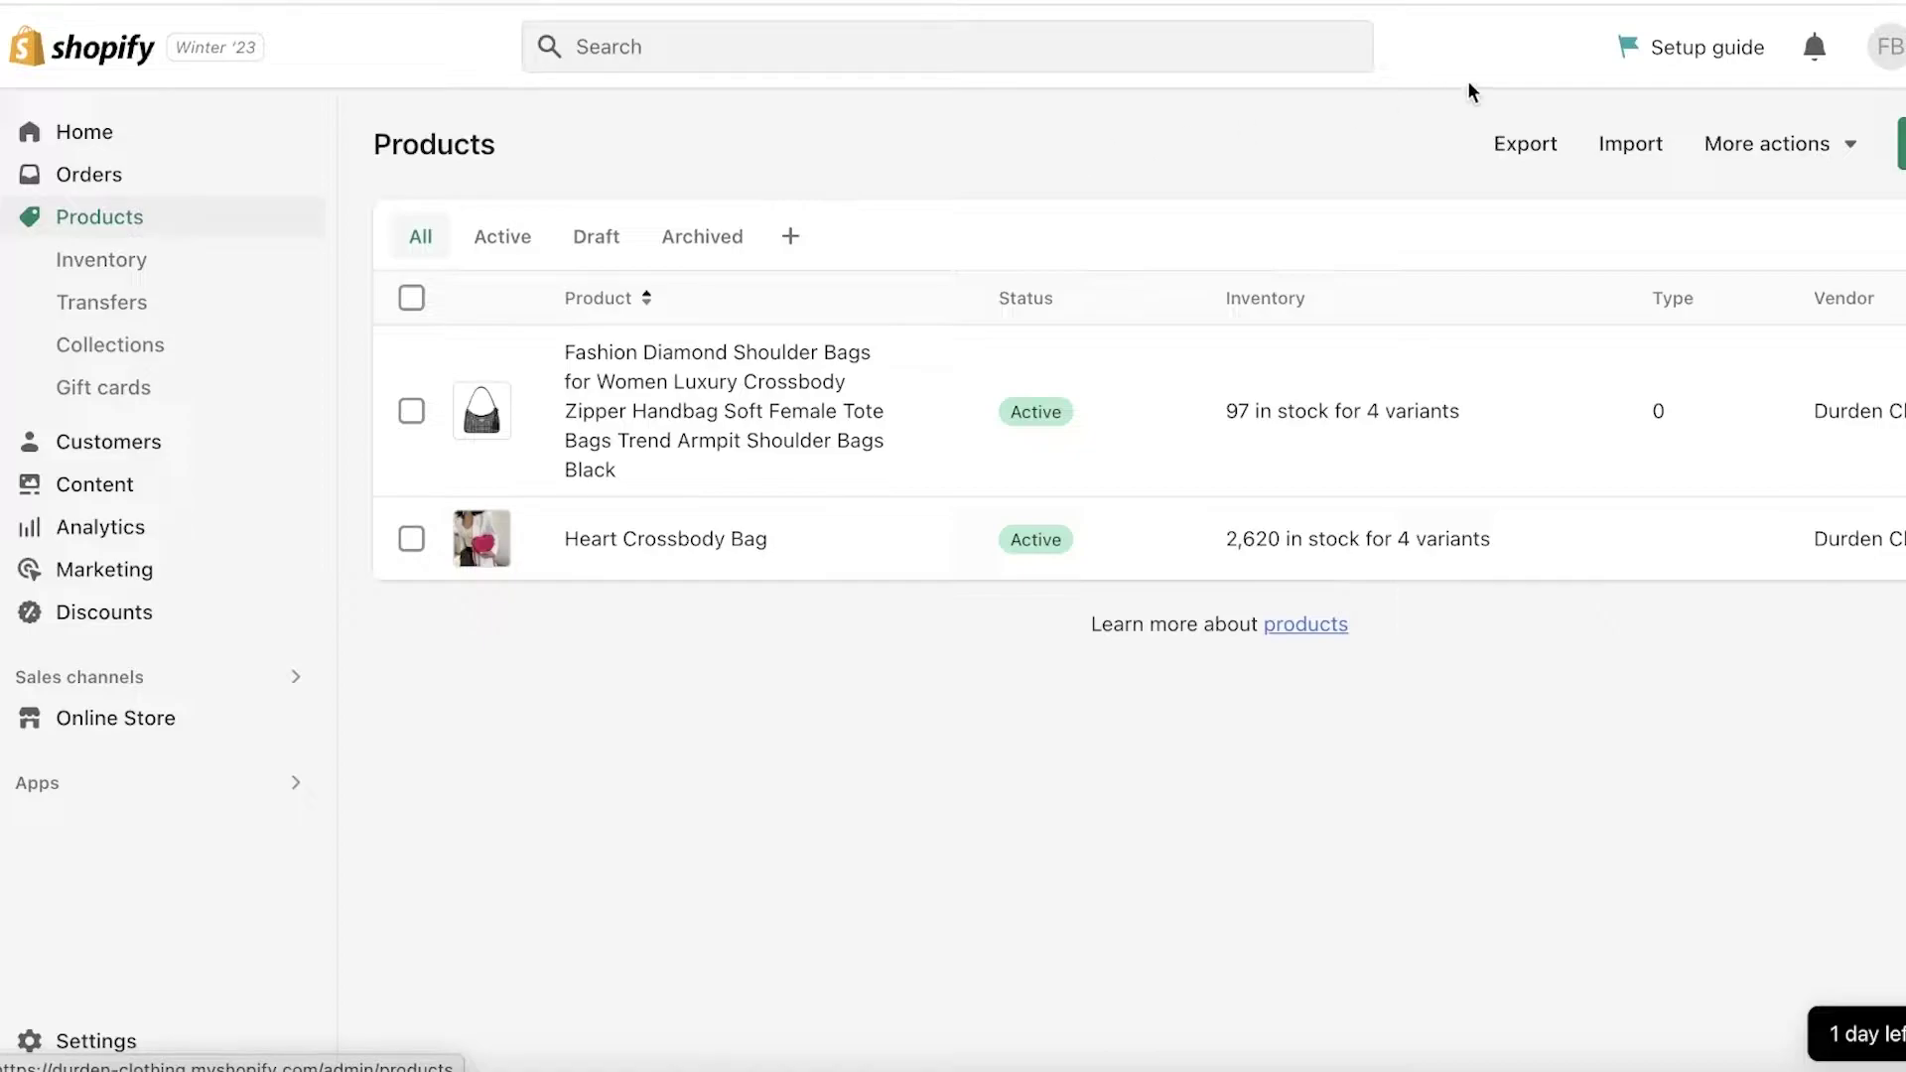
left_click(934, 410)
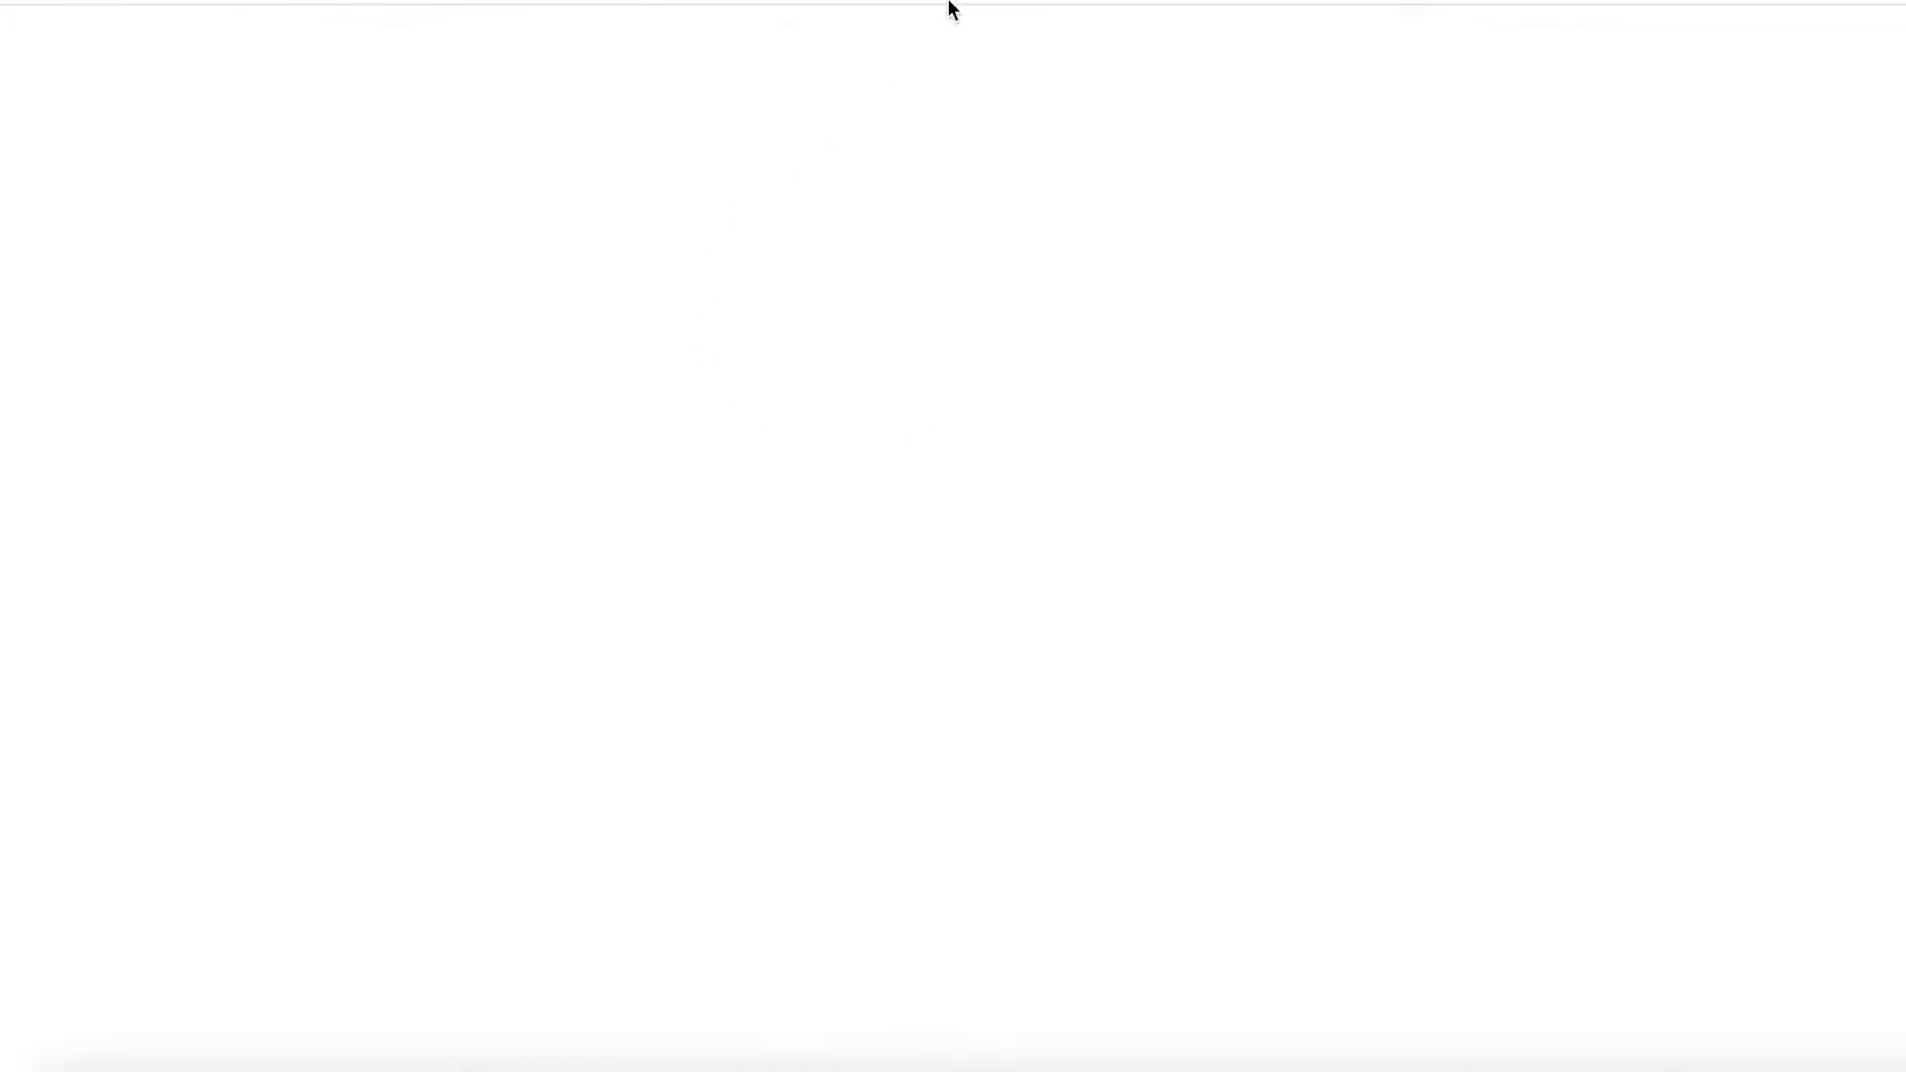
scroll(1034, 225, "down", 2)
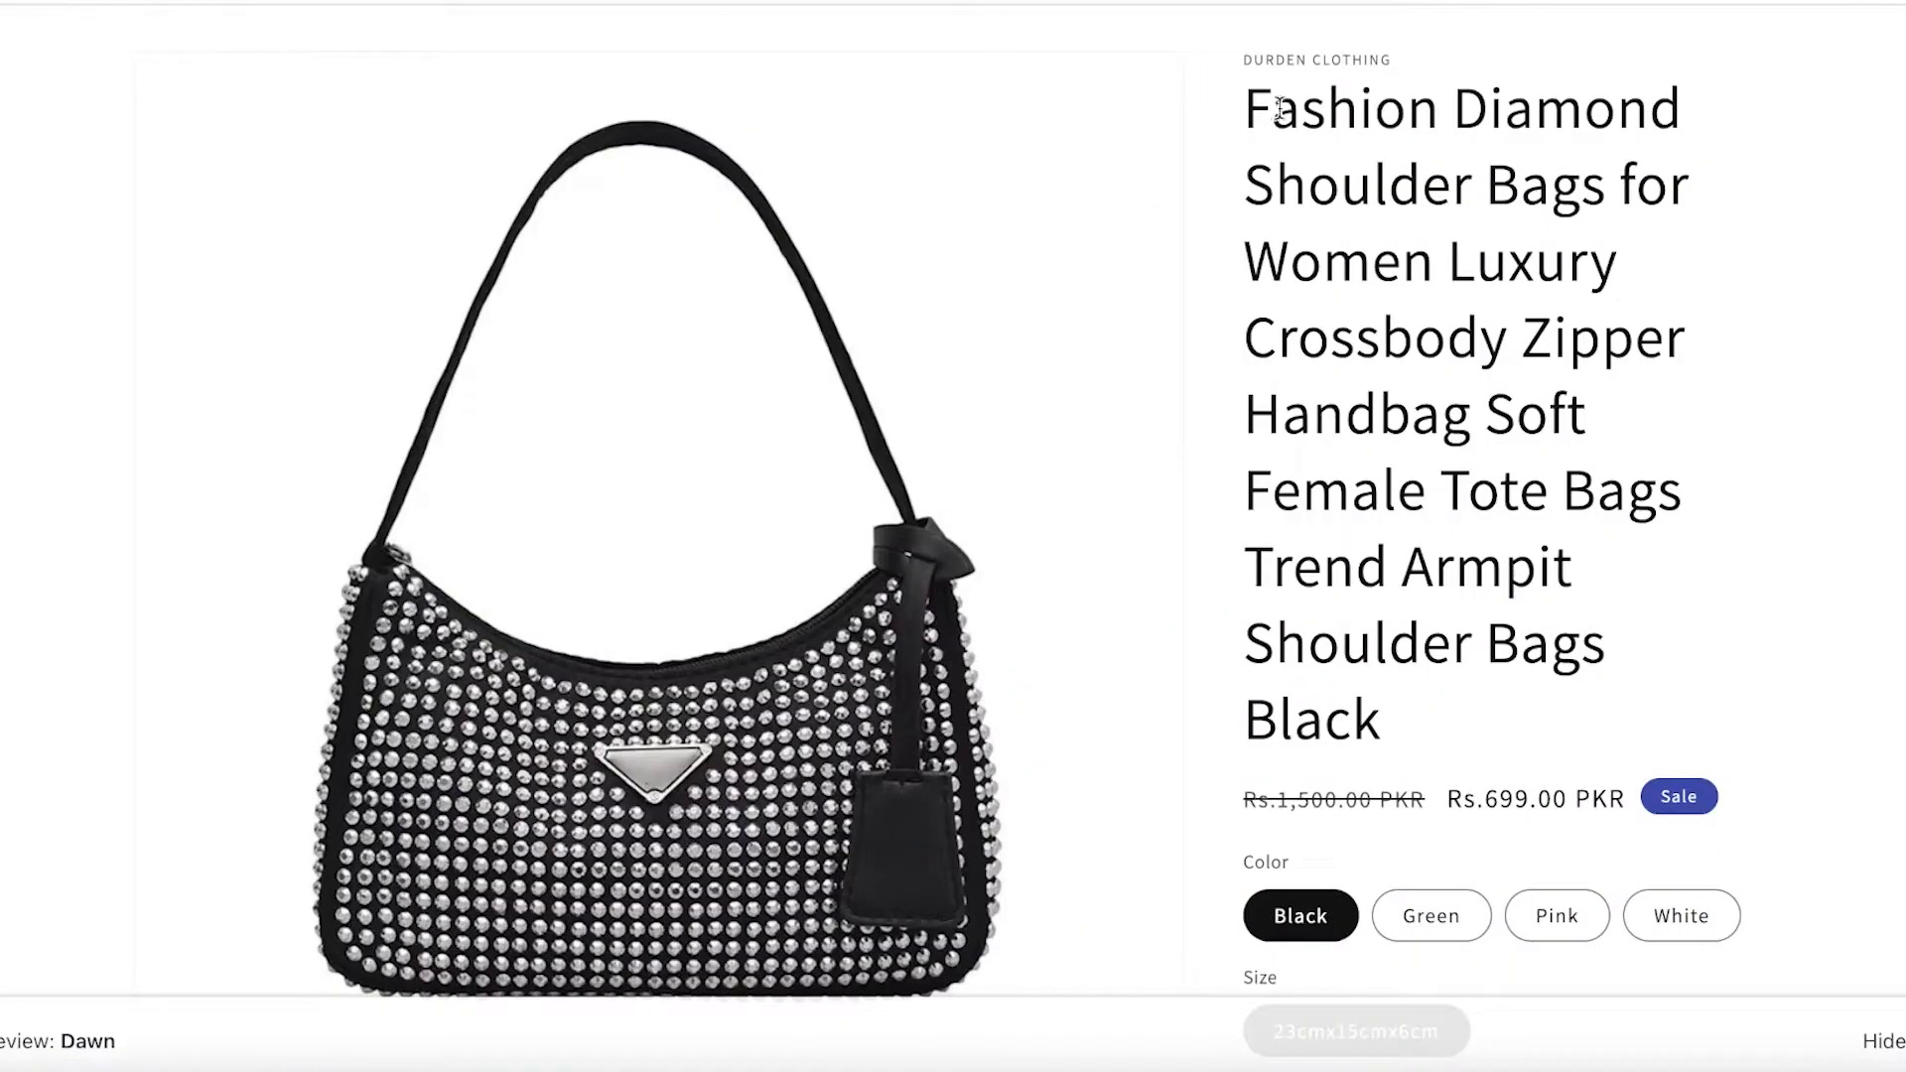
Copy the product title and search AliExpress for 'Fashion Diamond Shoulder Bags for Women Luxury'
left_click_drag(1248, 104, 1391, 757)
right_click(1342, 582)
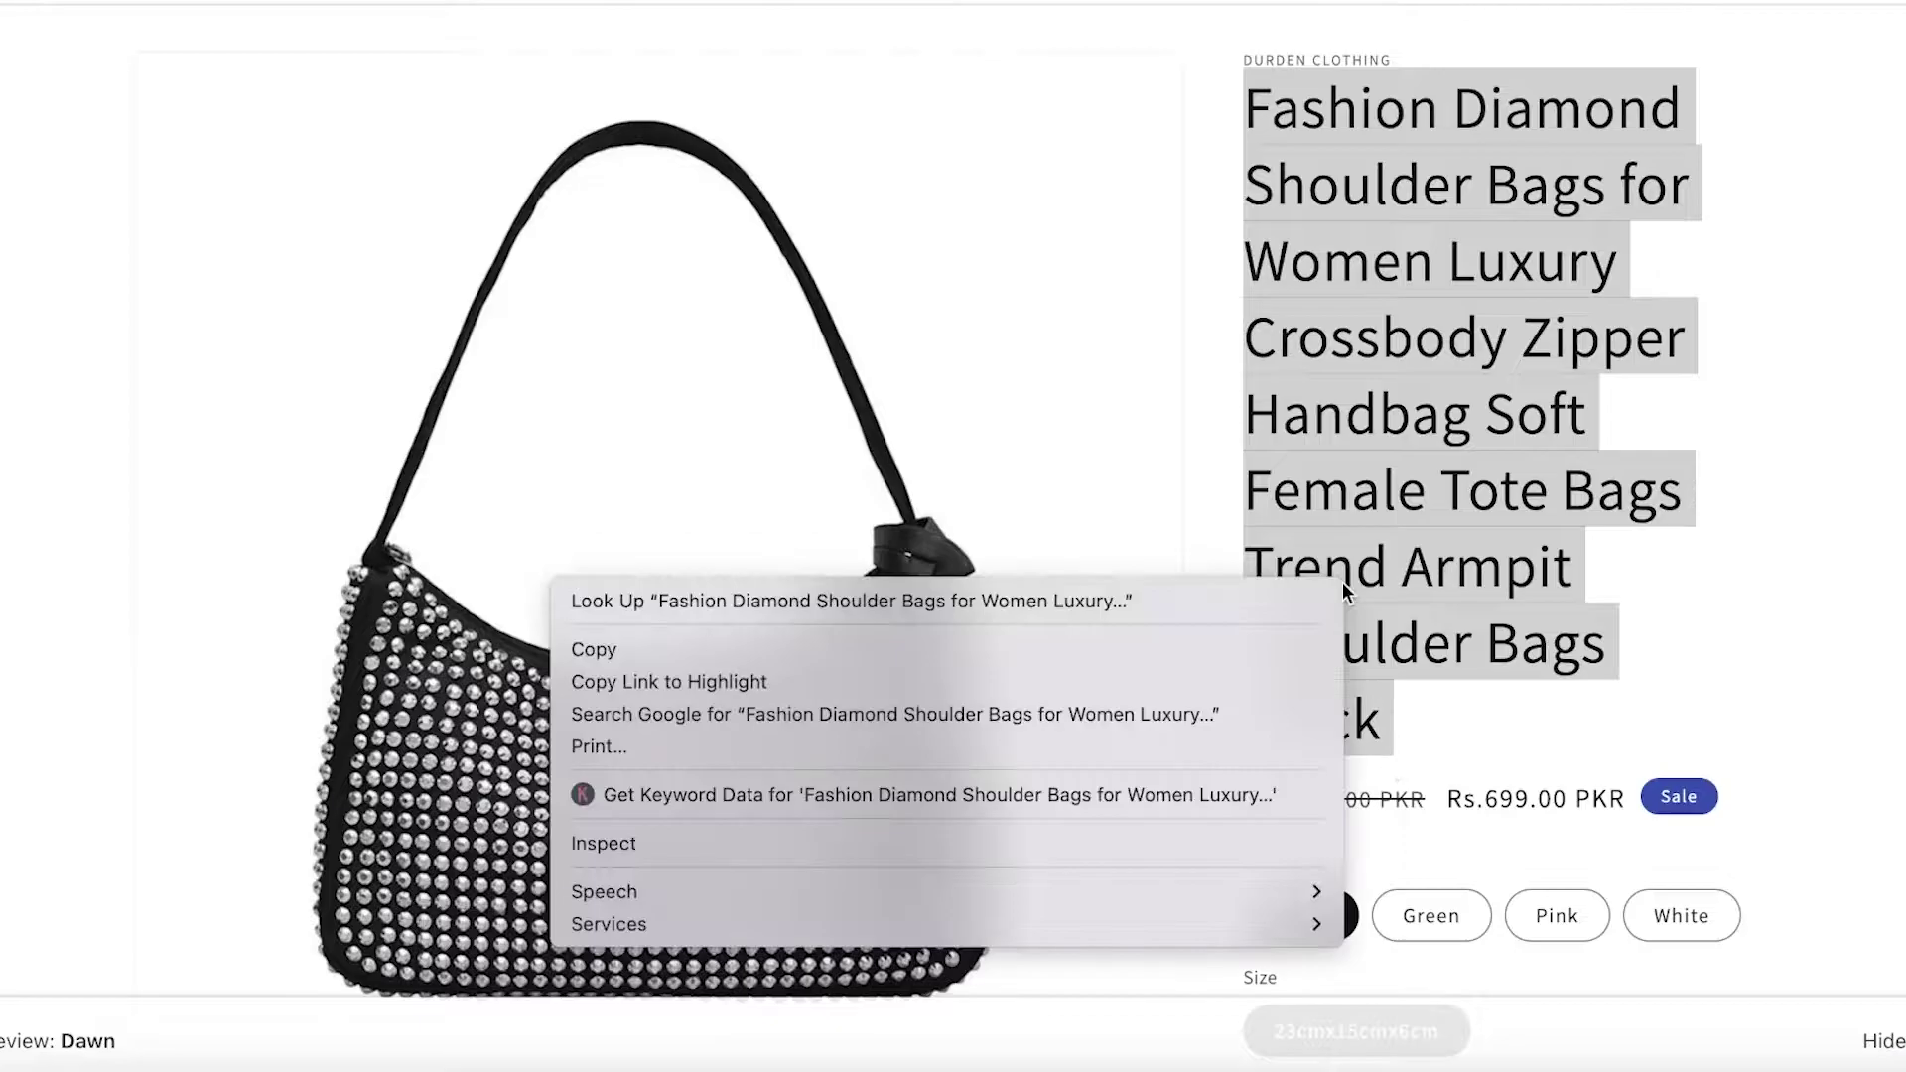
left_click(1175, 650)
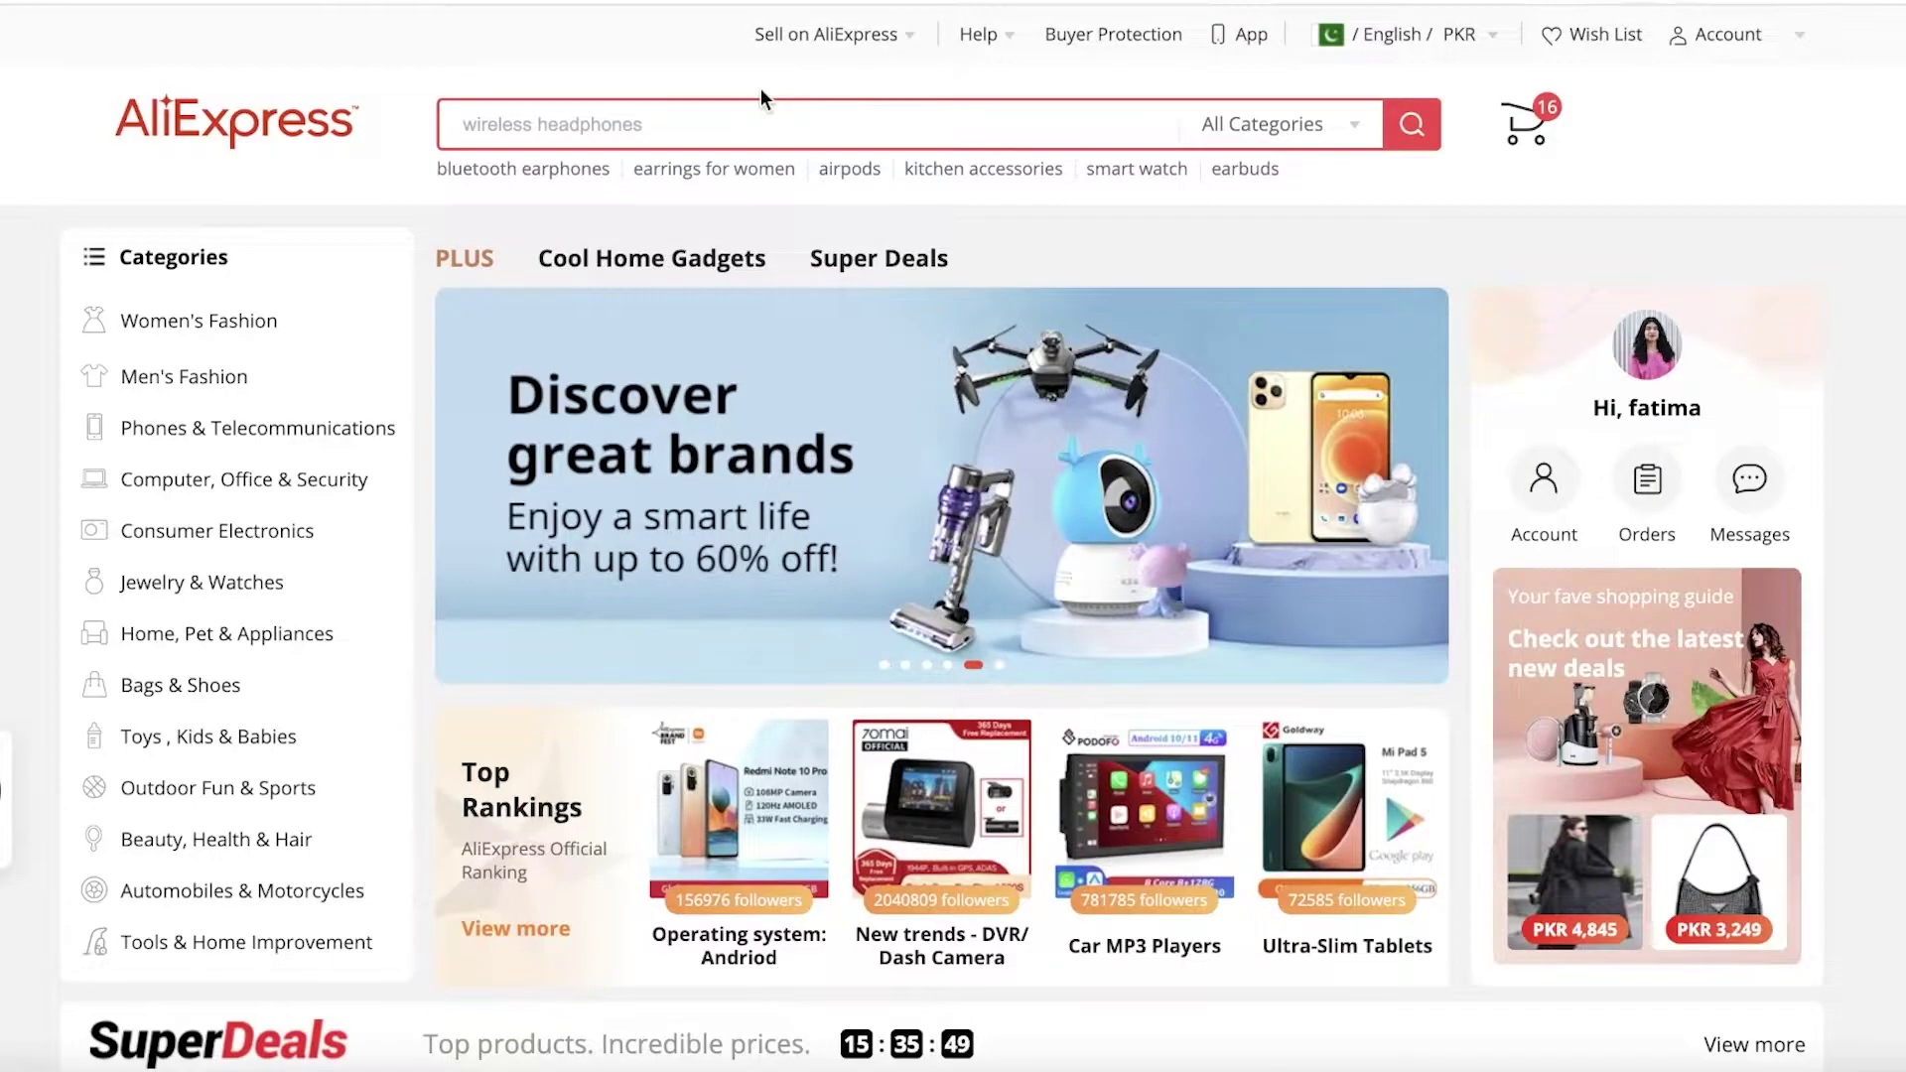
right_click(748, 118)
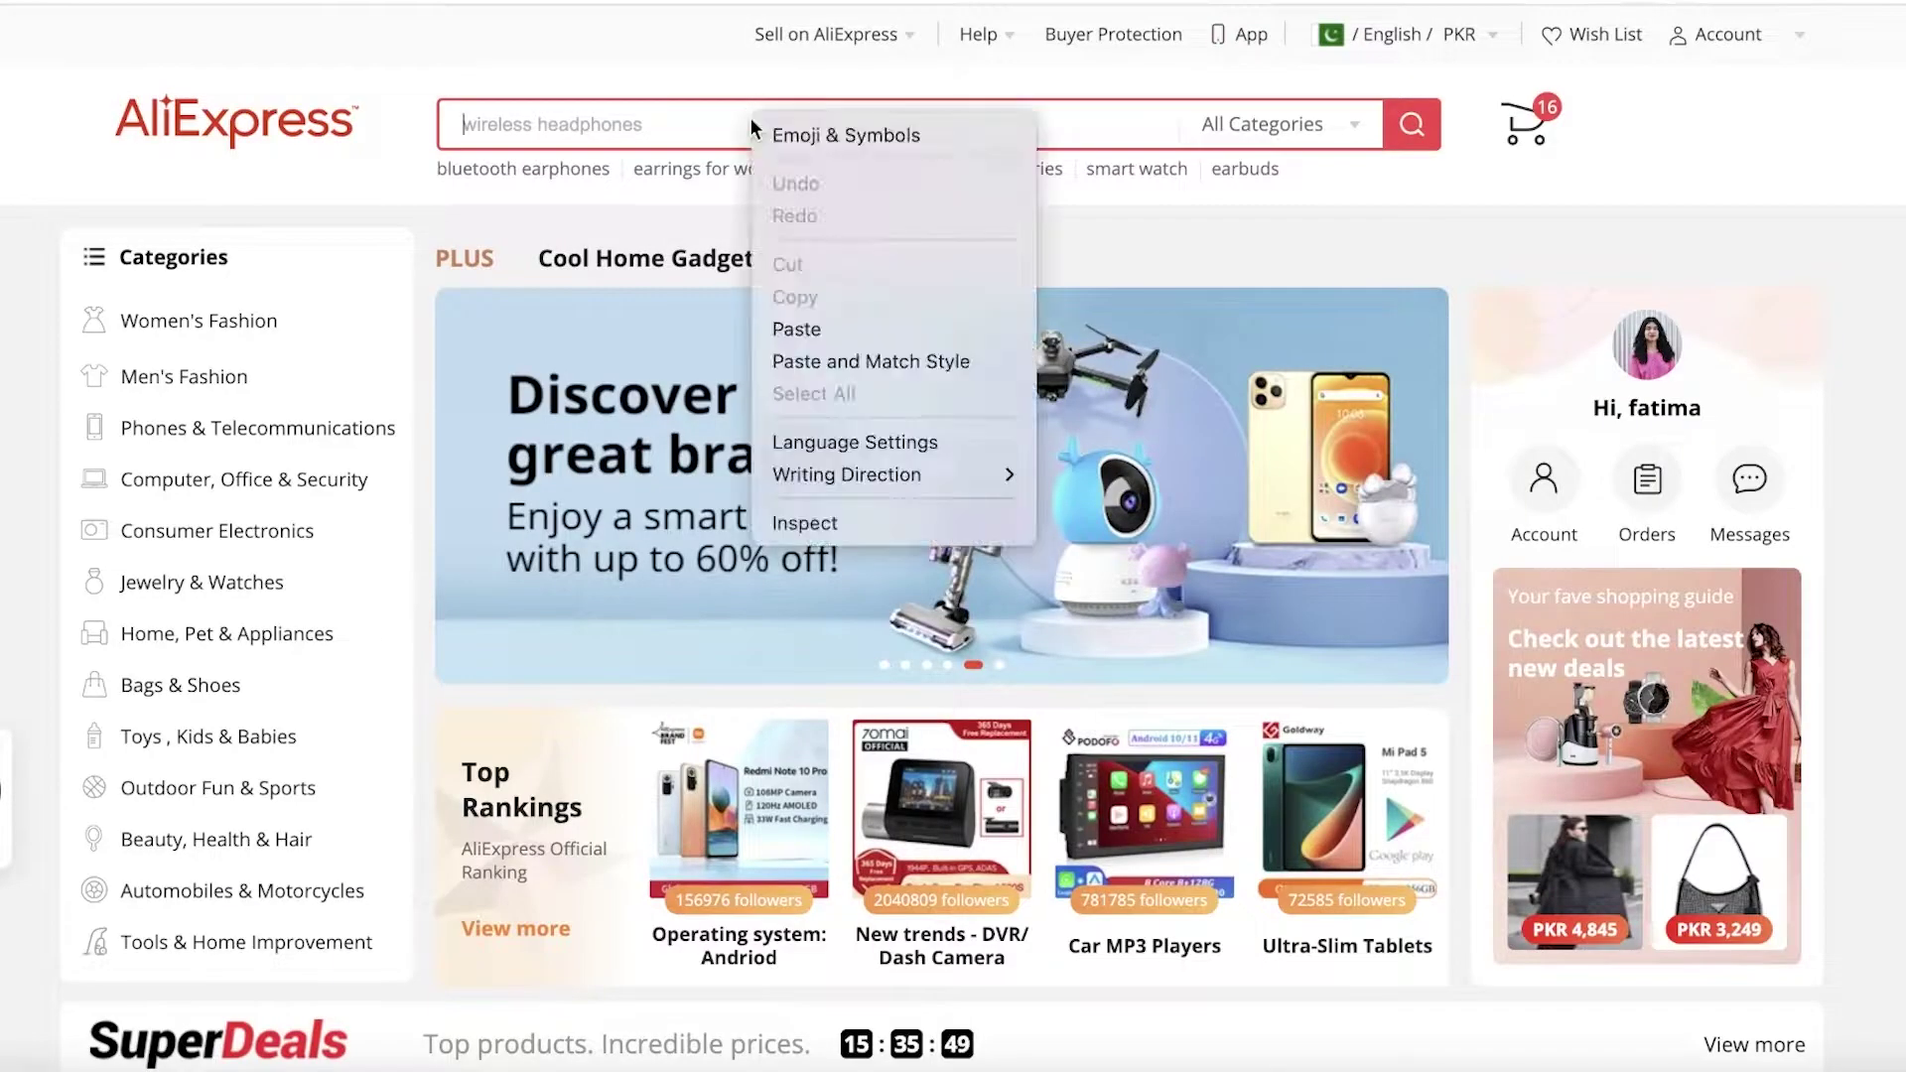
left_click(795, 324)
key("BackSpace")
key("BackSpace")
key("BackSpace")
key("BackSpace")
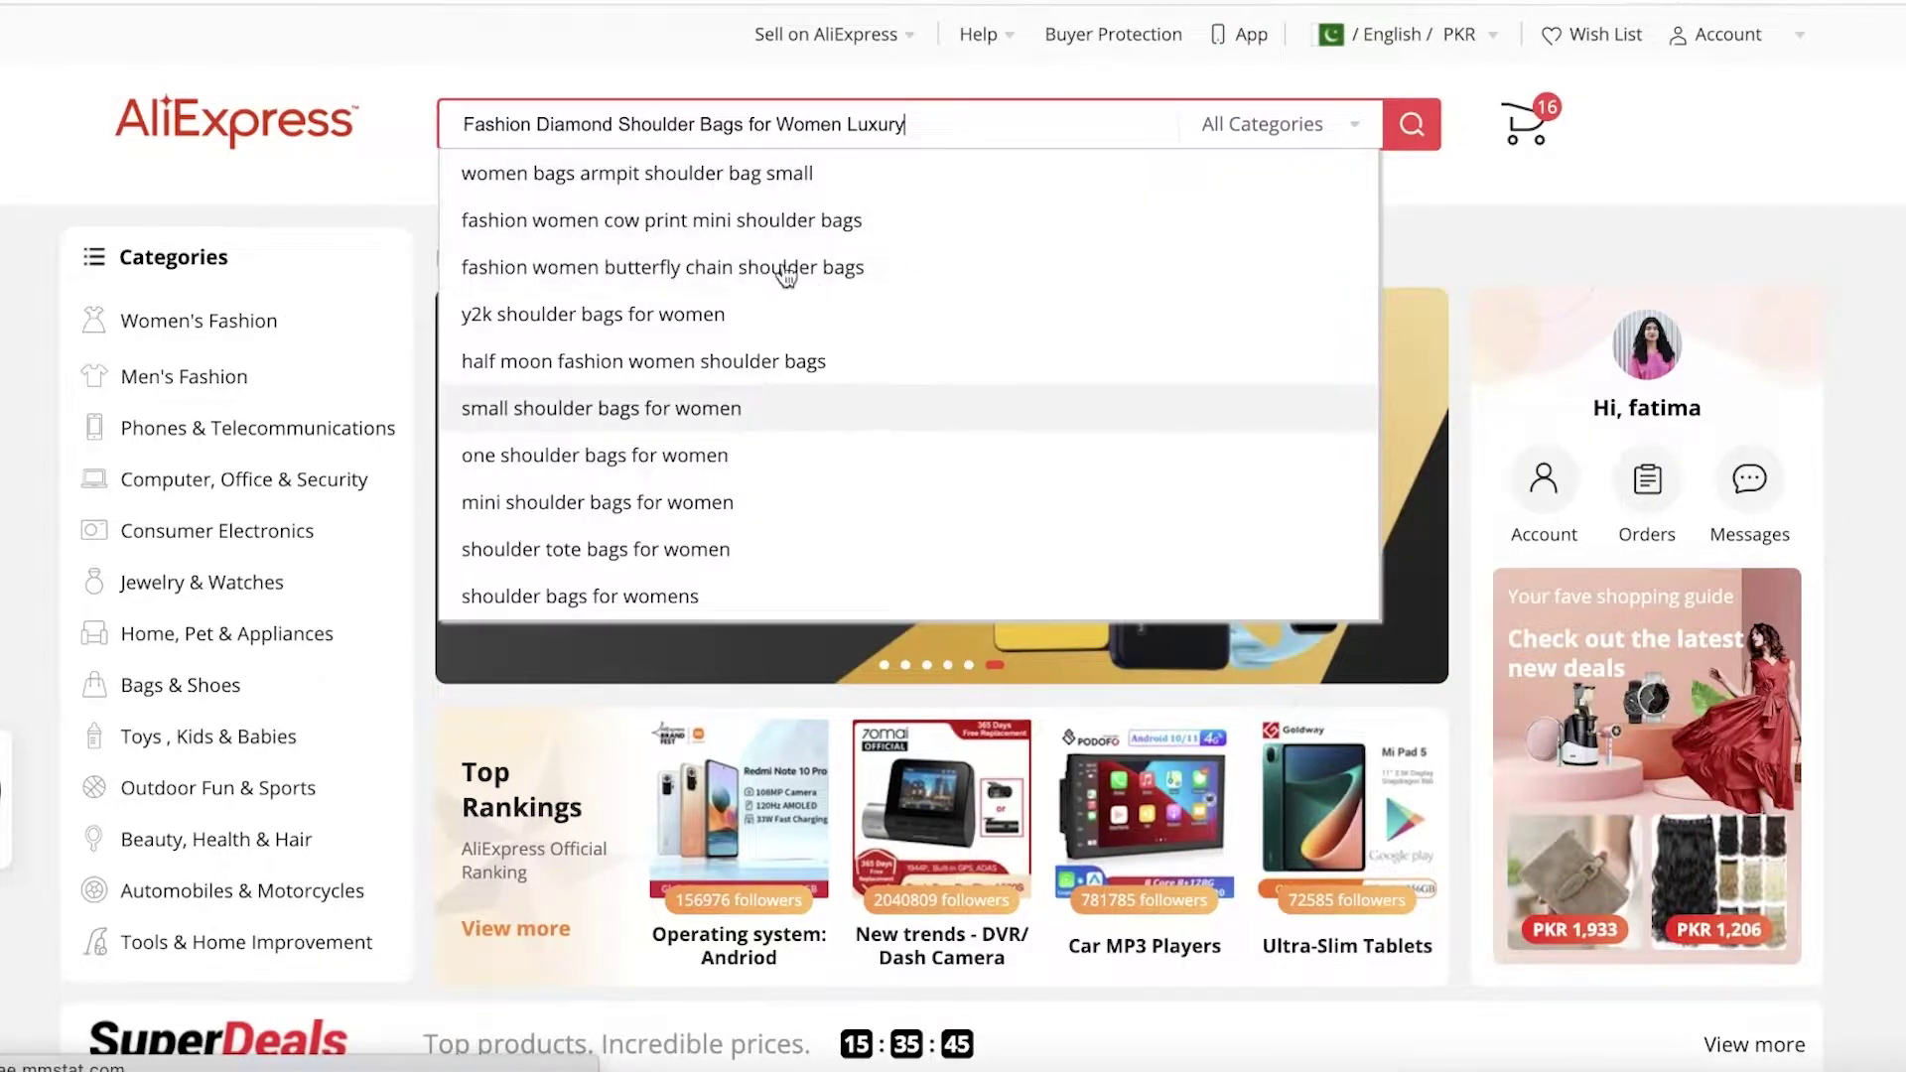
key("Return")
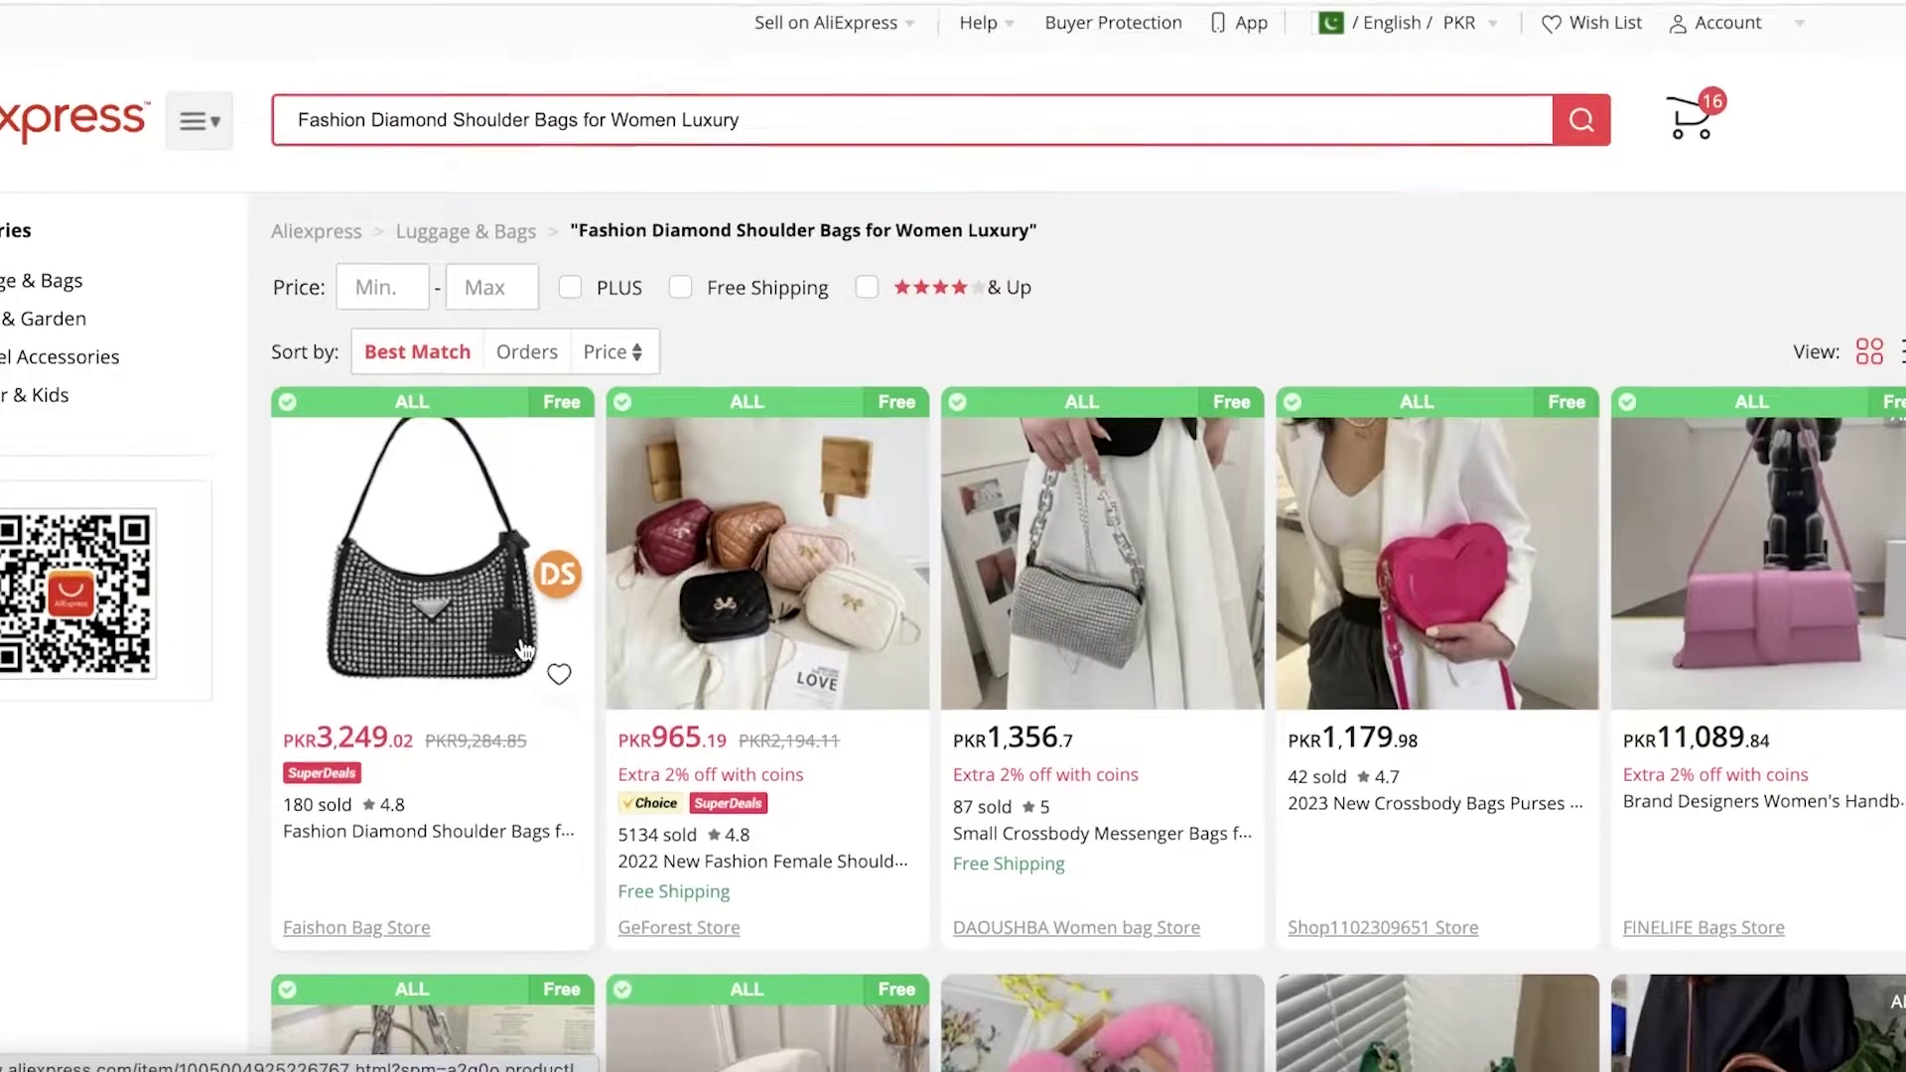
Open the first matching bag listing and check its 35 reviews and 4.8-star rating
scroll(524, 315, "down", 5)
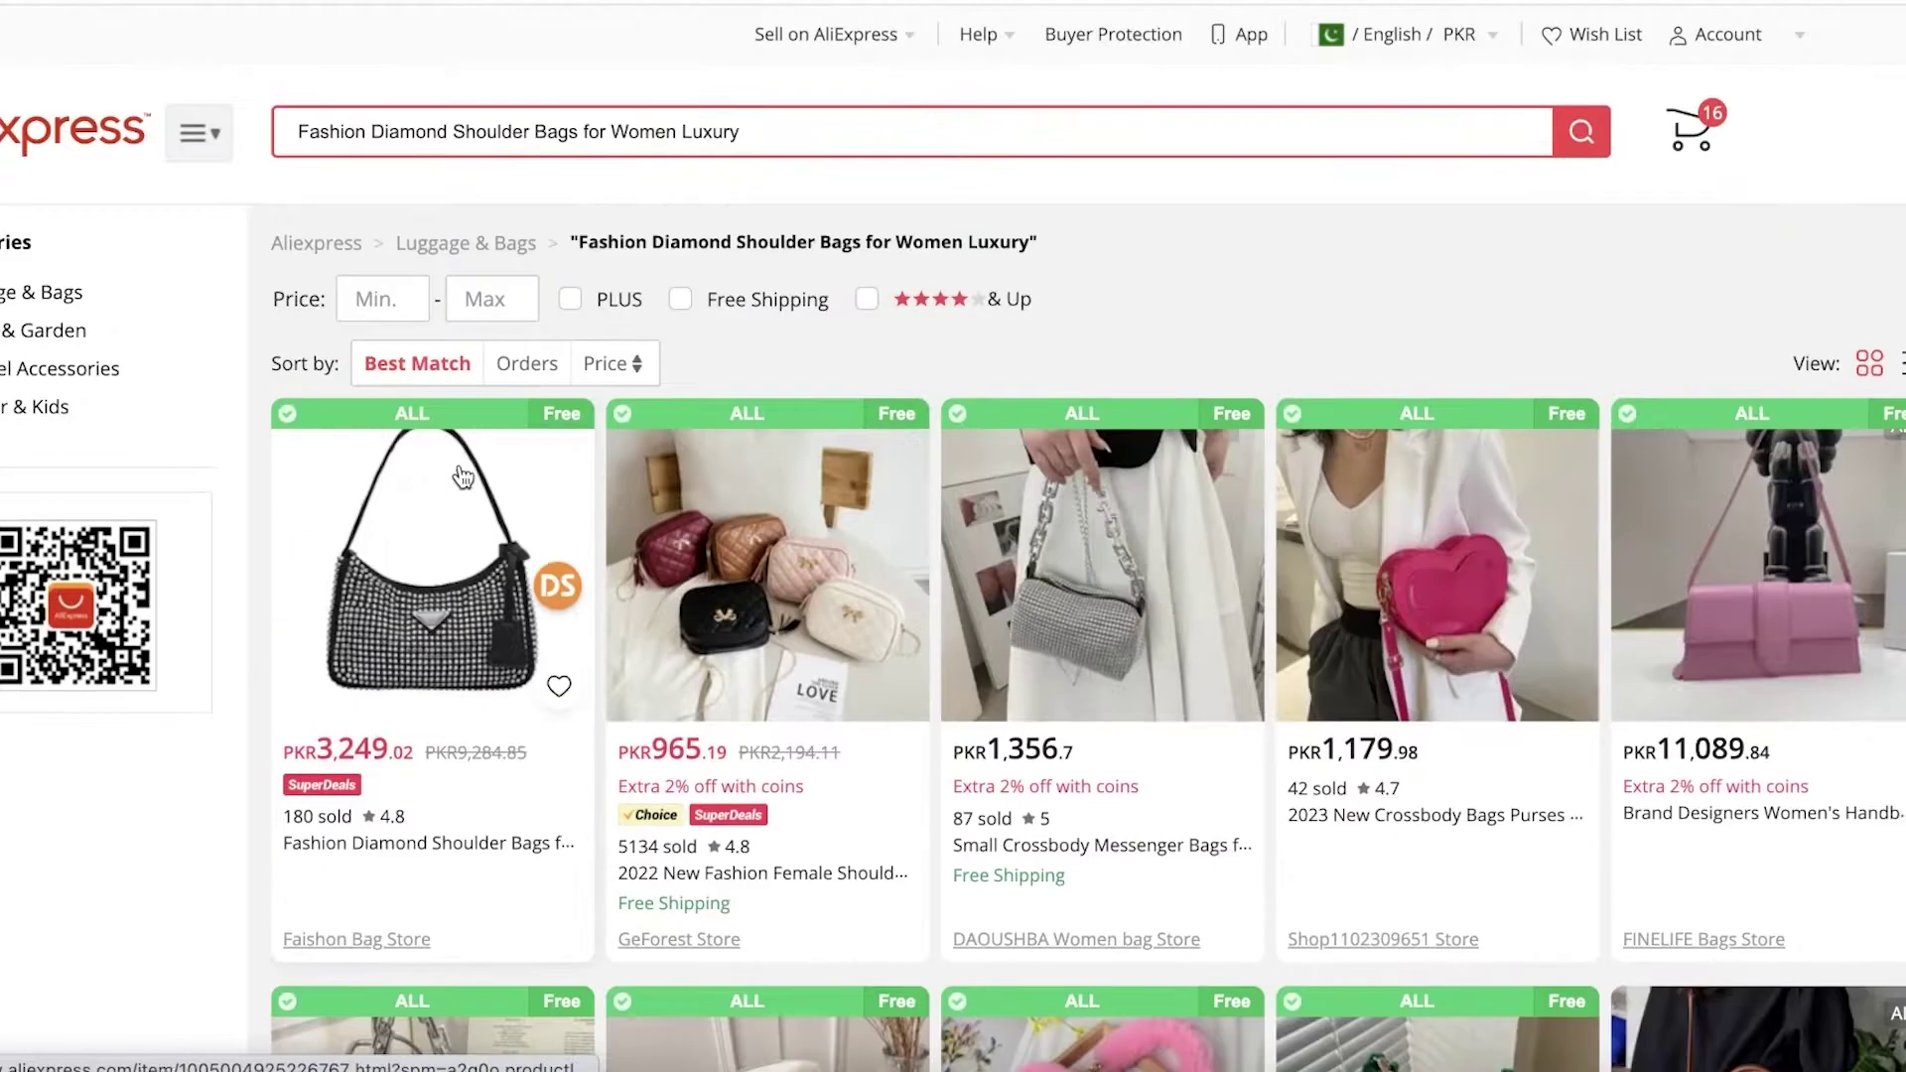
left_click(427, 595)
scroll(961, 583, "down", 10)
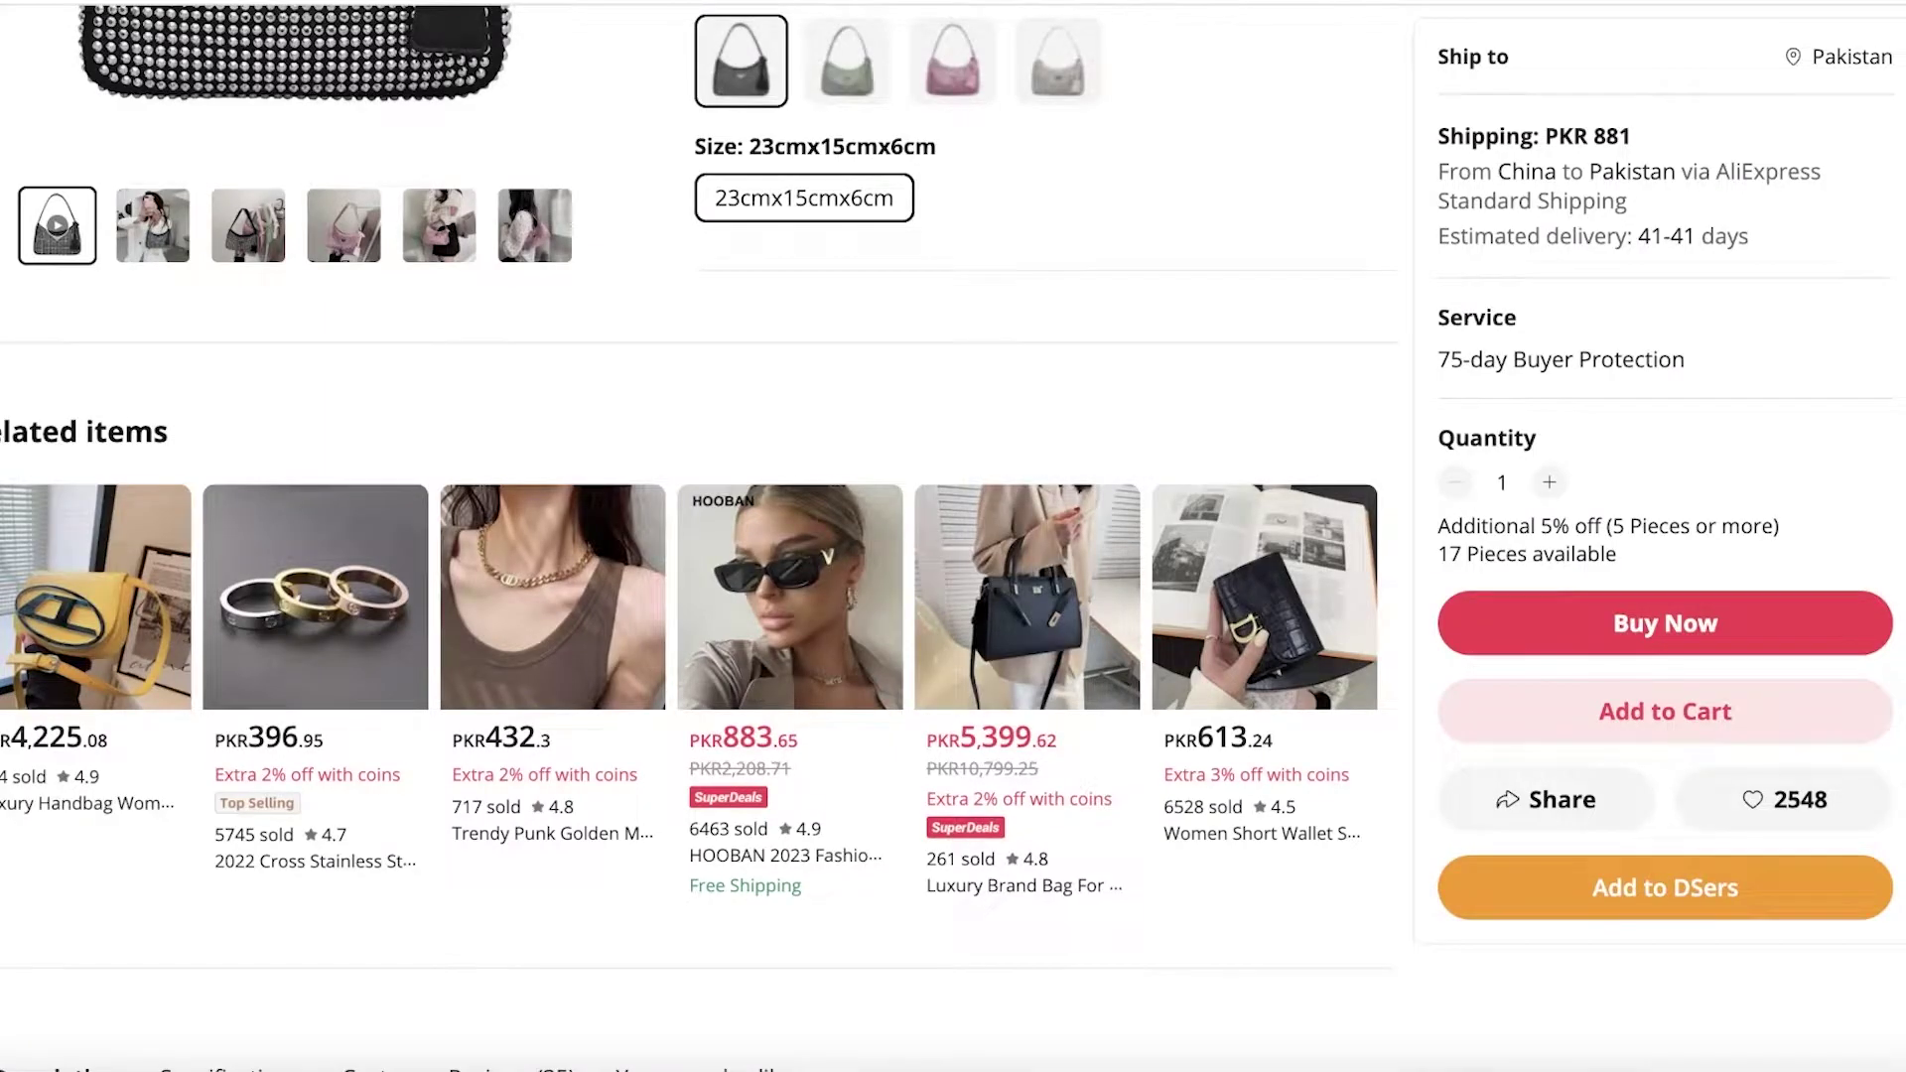
scroll(1028, 454, "down", 10)
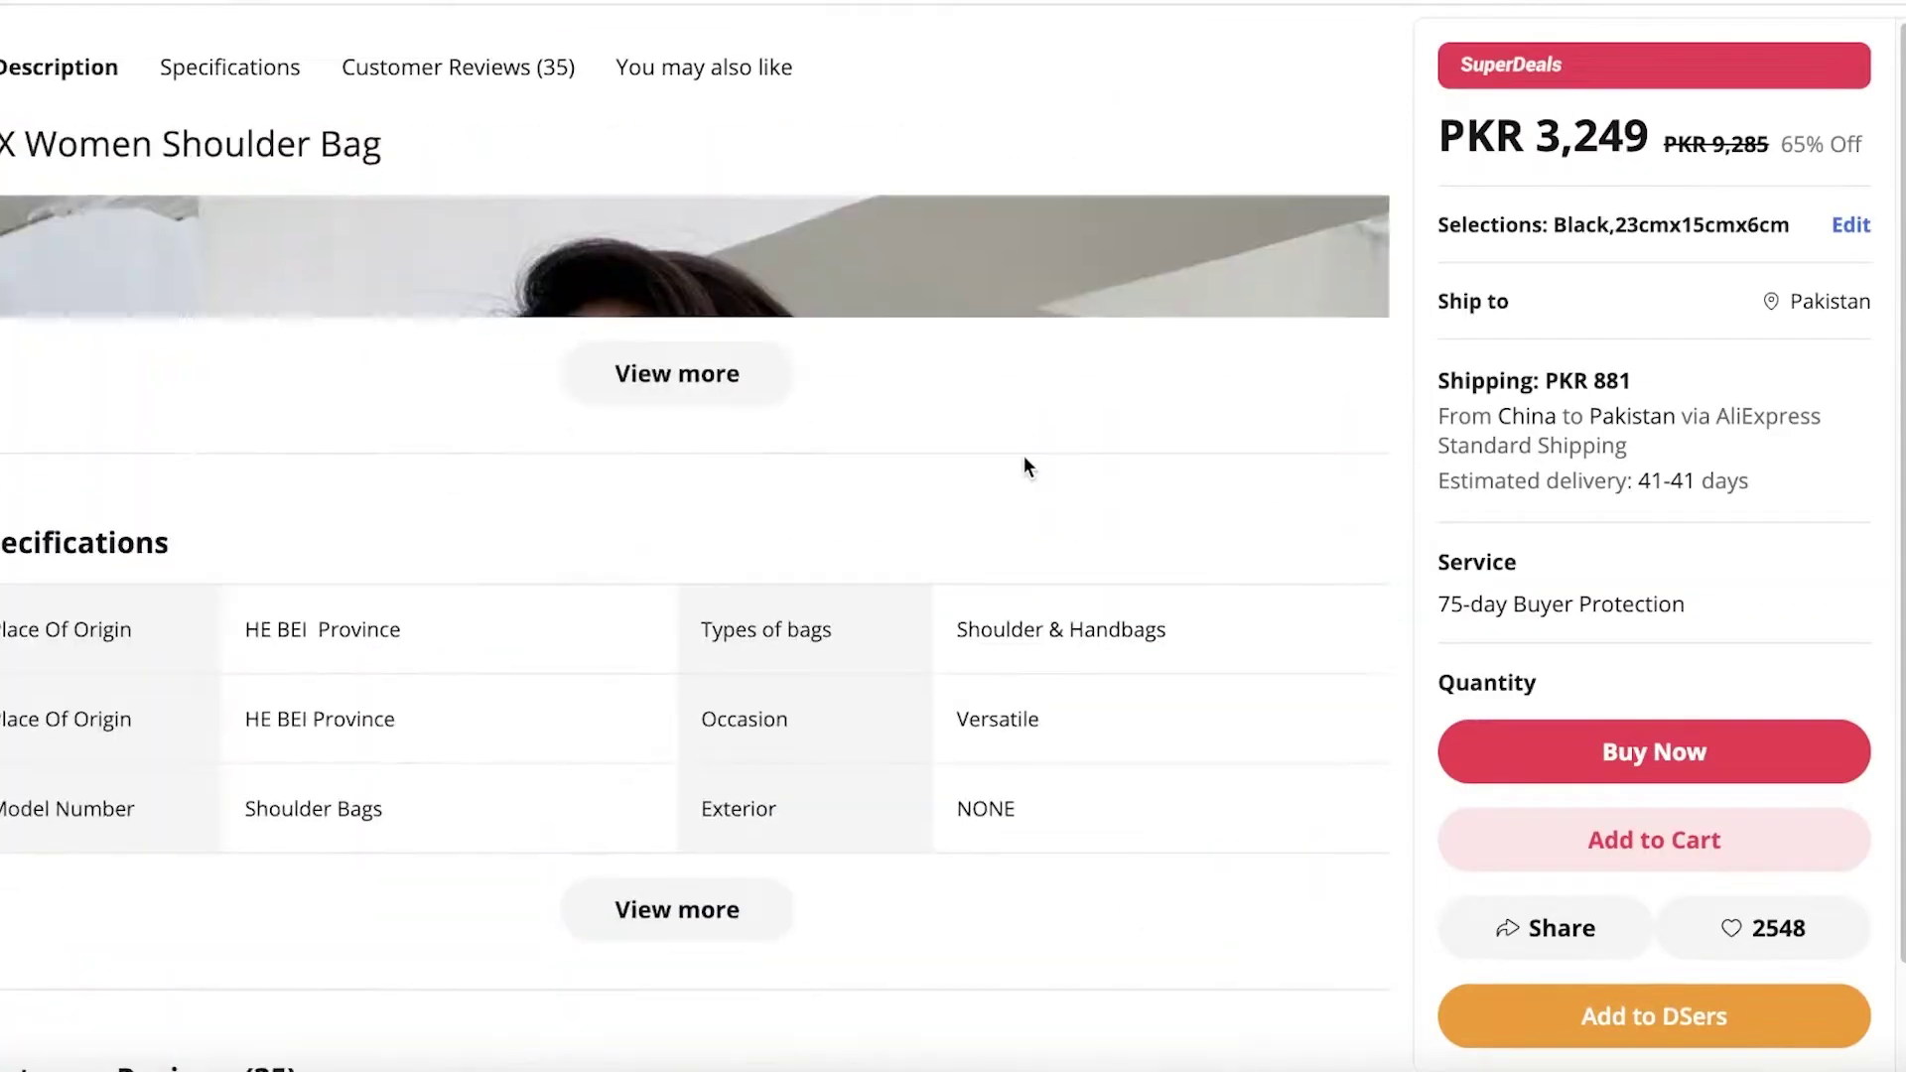
scroll(1026, 457, "down", 15)
scroll(232, 444, "up", 6)
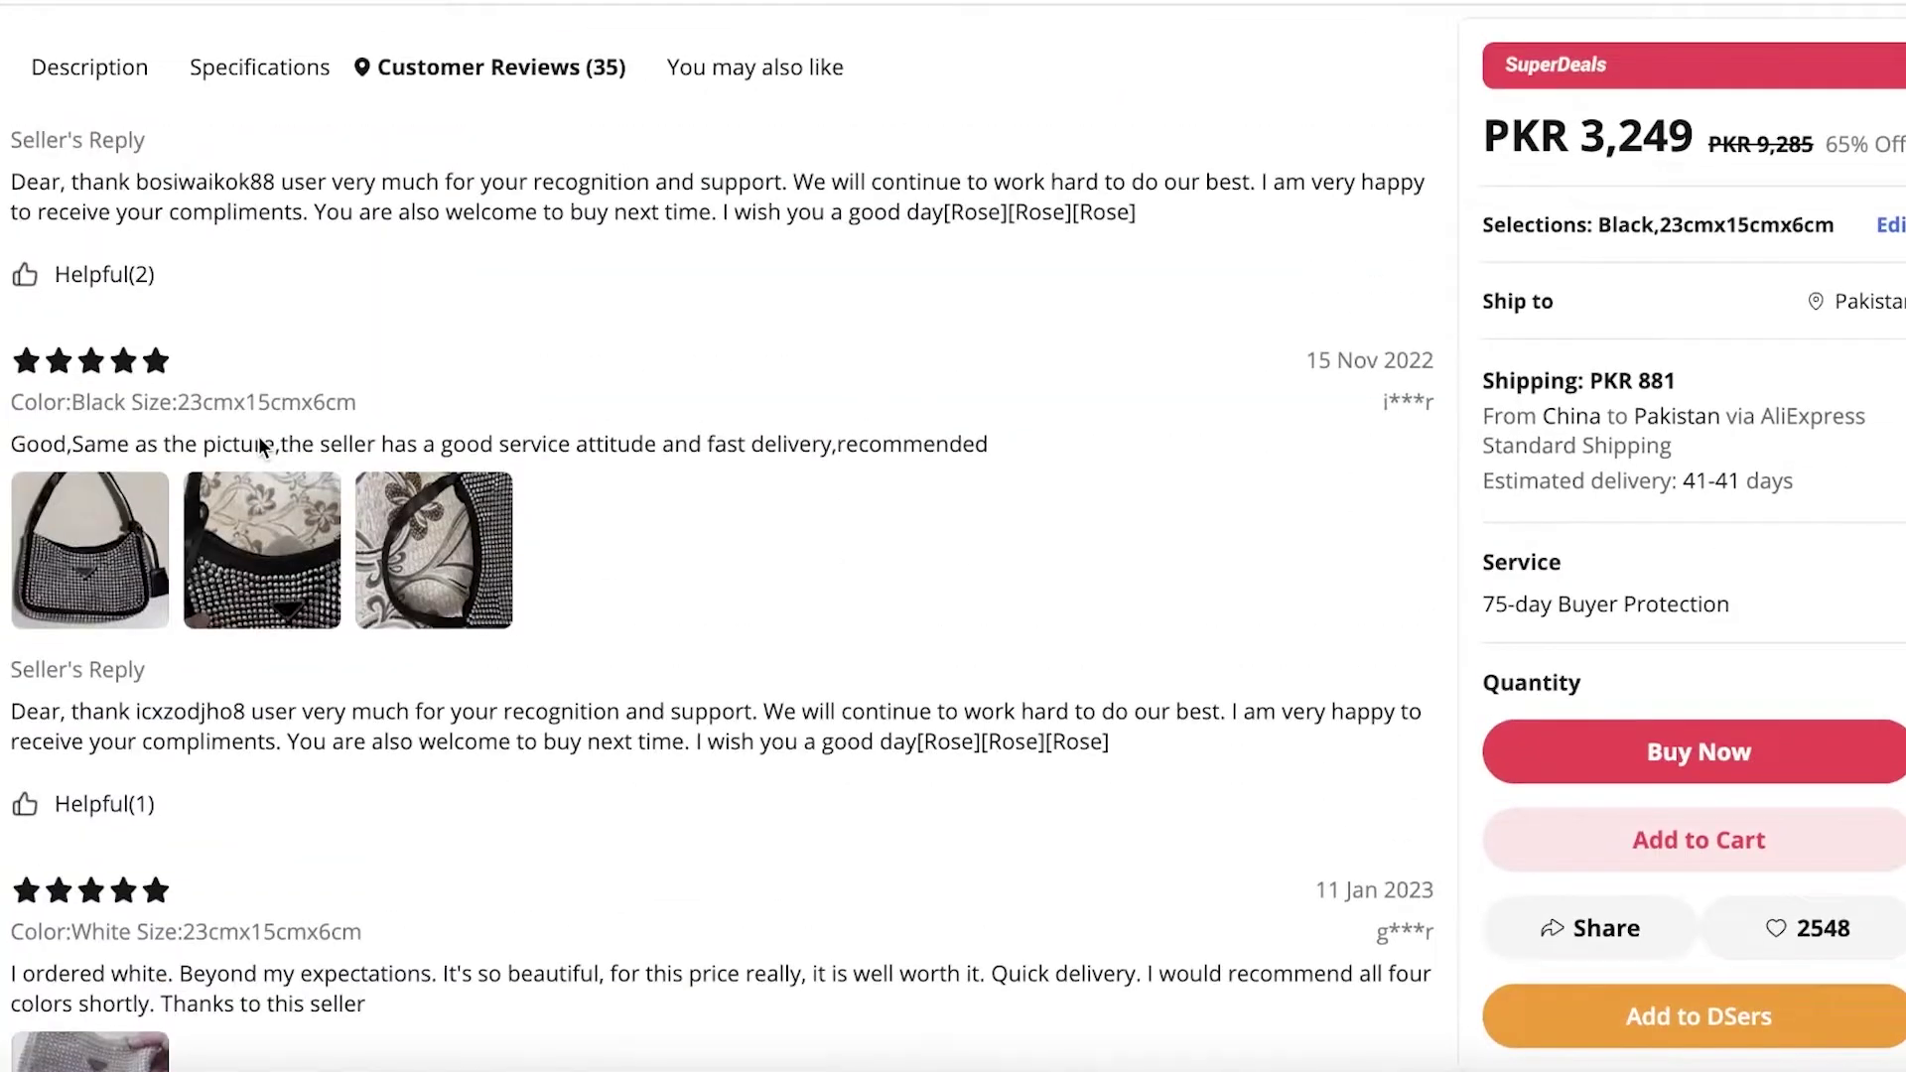
scroll(260, 446, "up", 10)
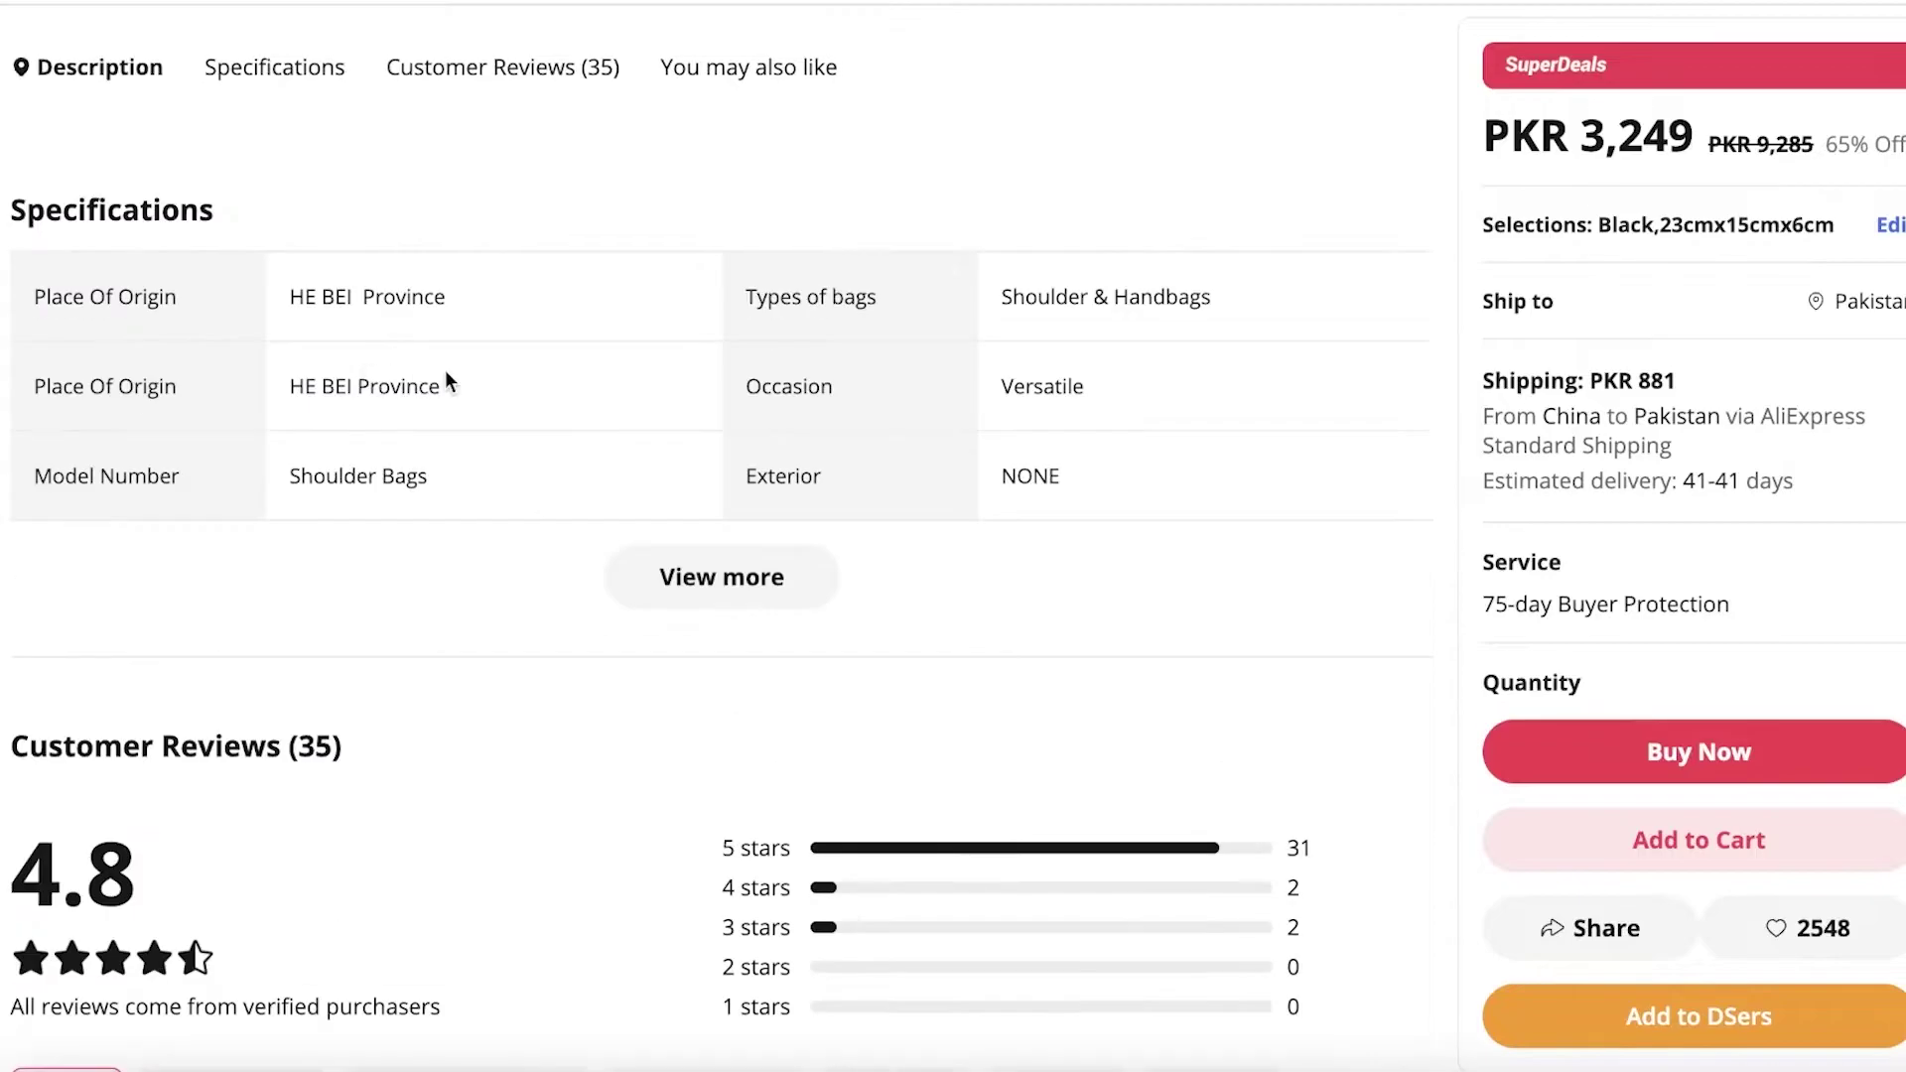
scroll(854, 457, "down", 3)
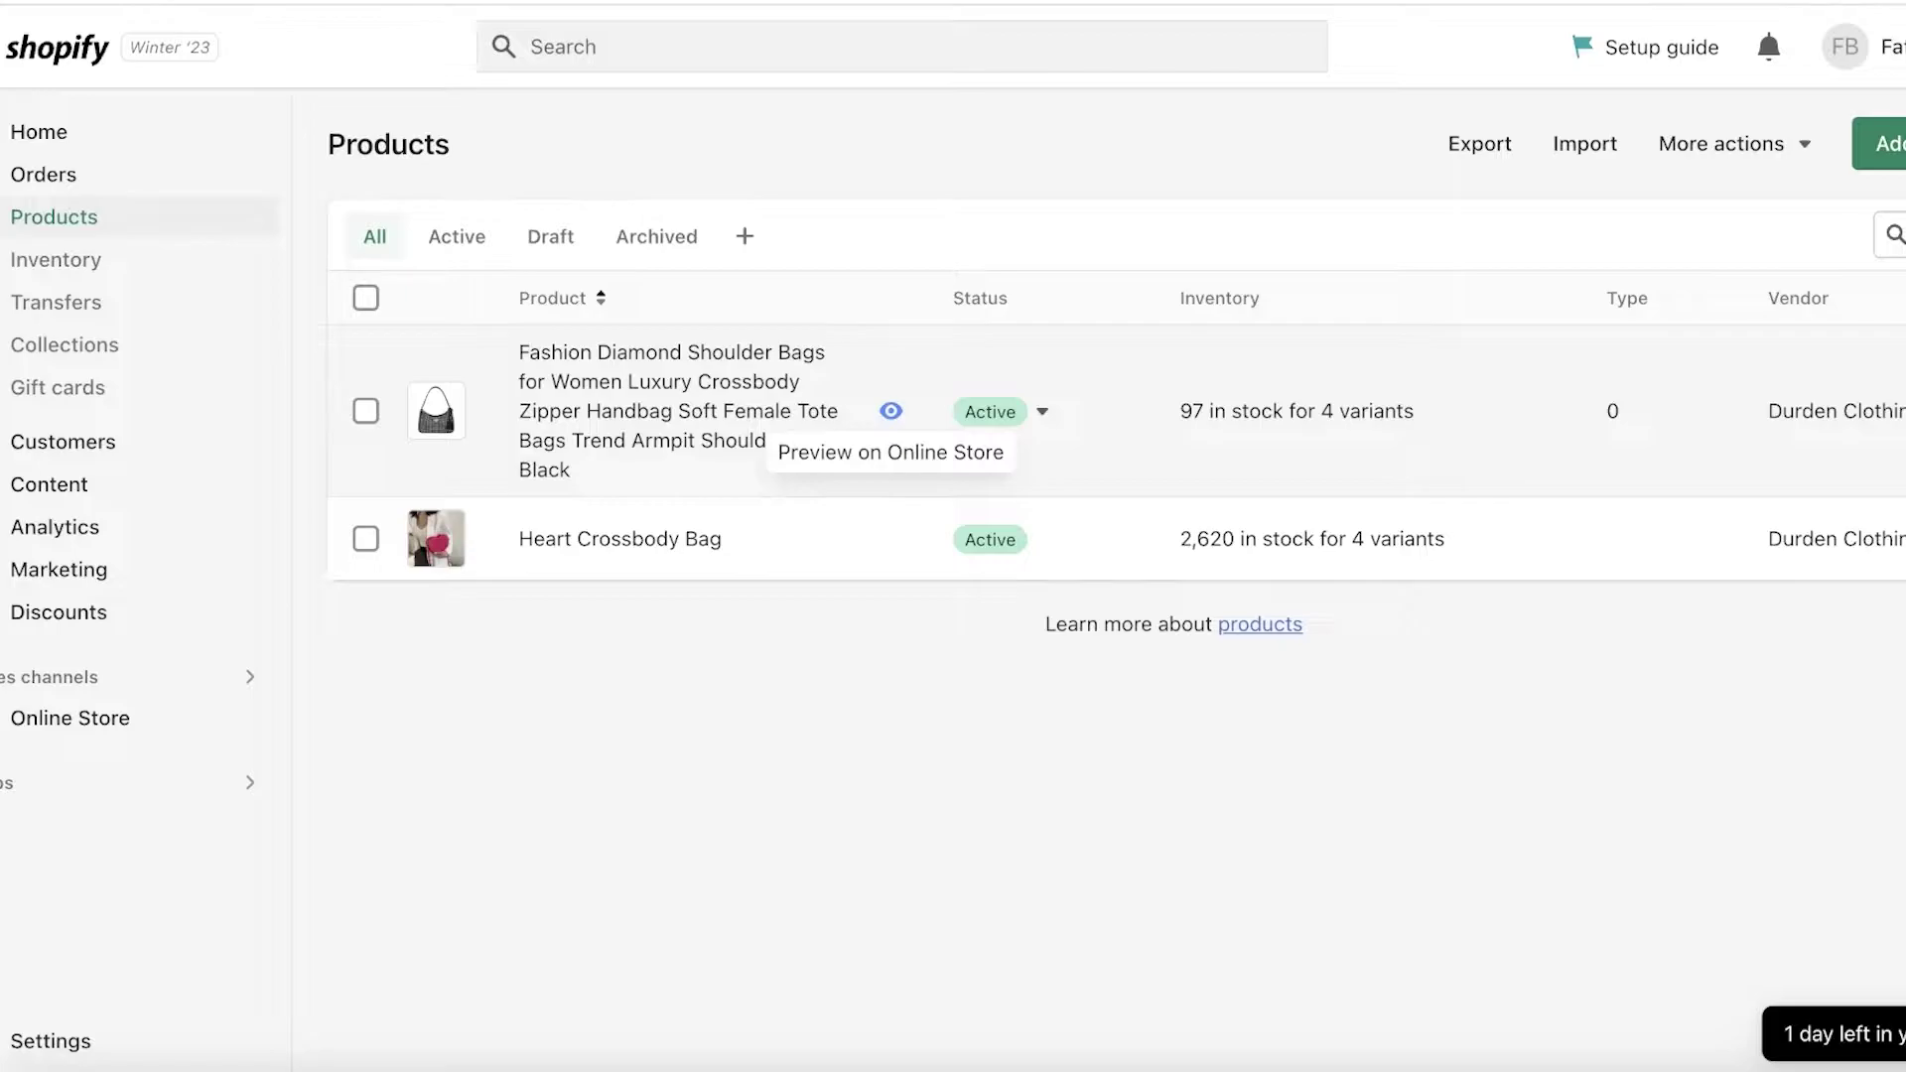
Preview the diamond bag's storefront page again and look through it
left_click(891, 410)
scroll(1132, 285, "down", 12)
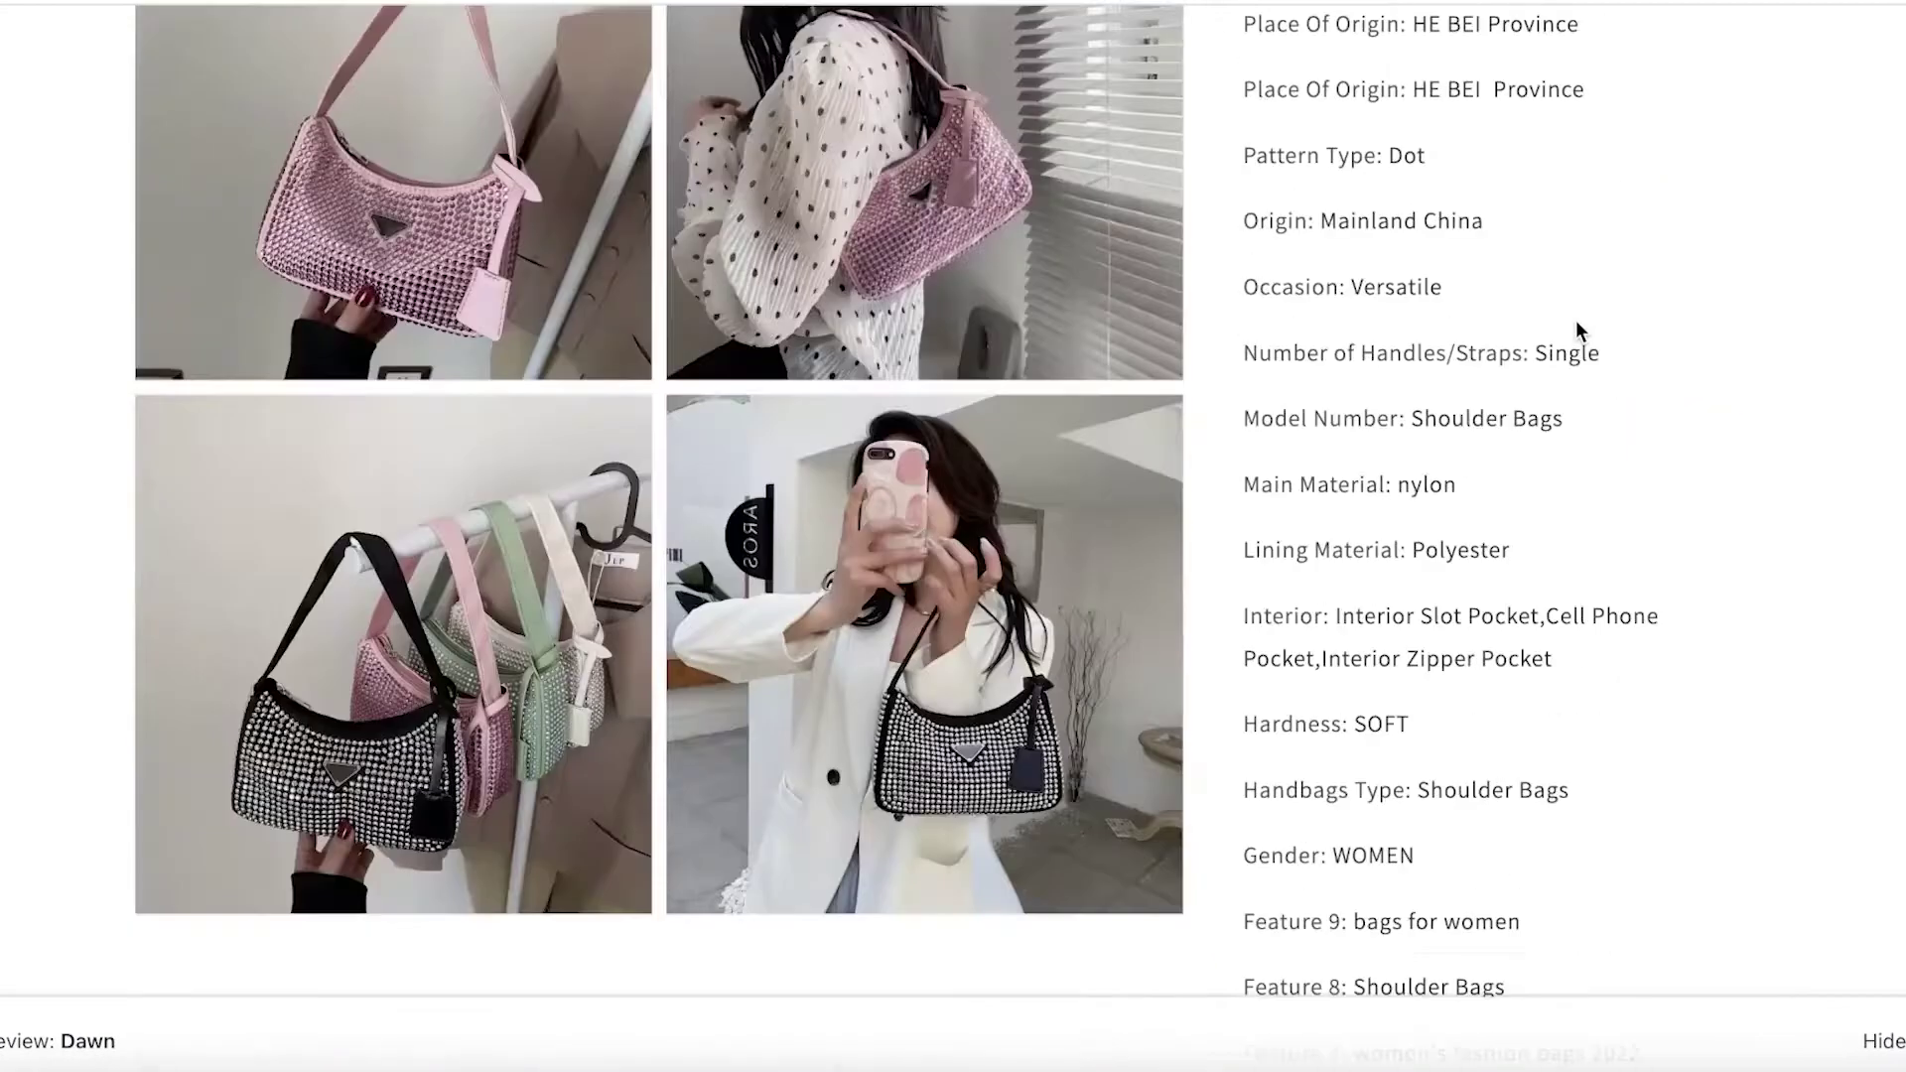
scroll(1579, 327, "down", 10)
scroll(1578, 328, "up", 4)
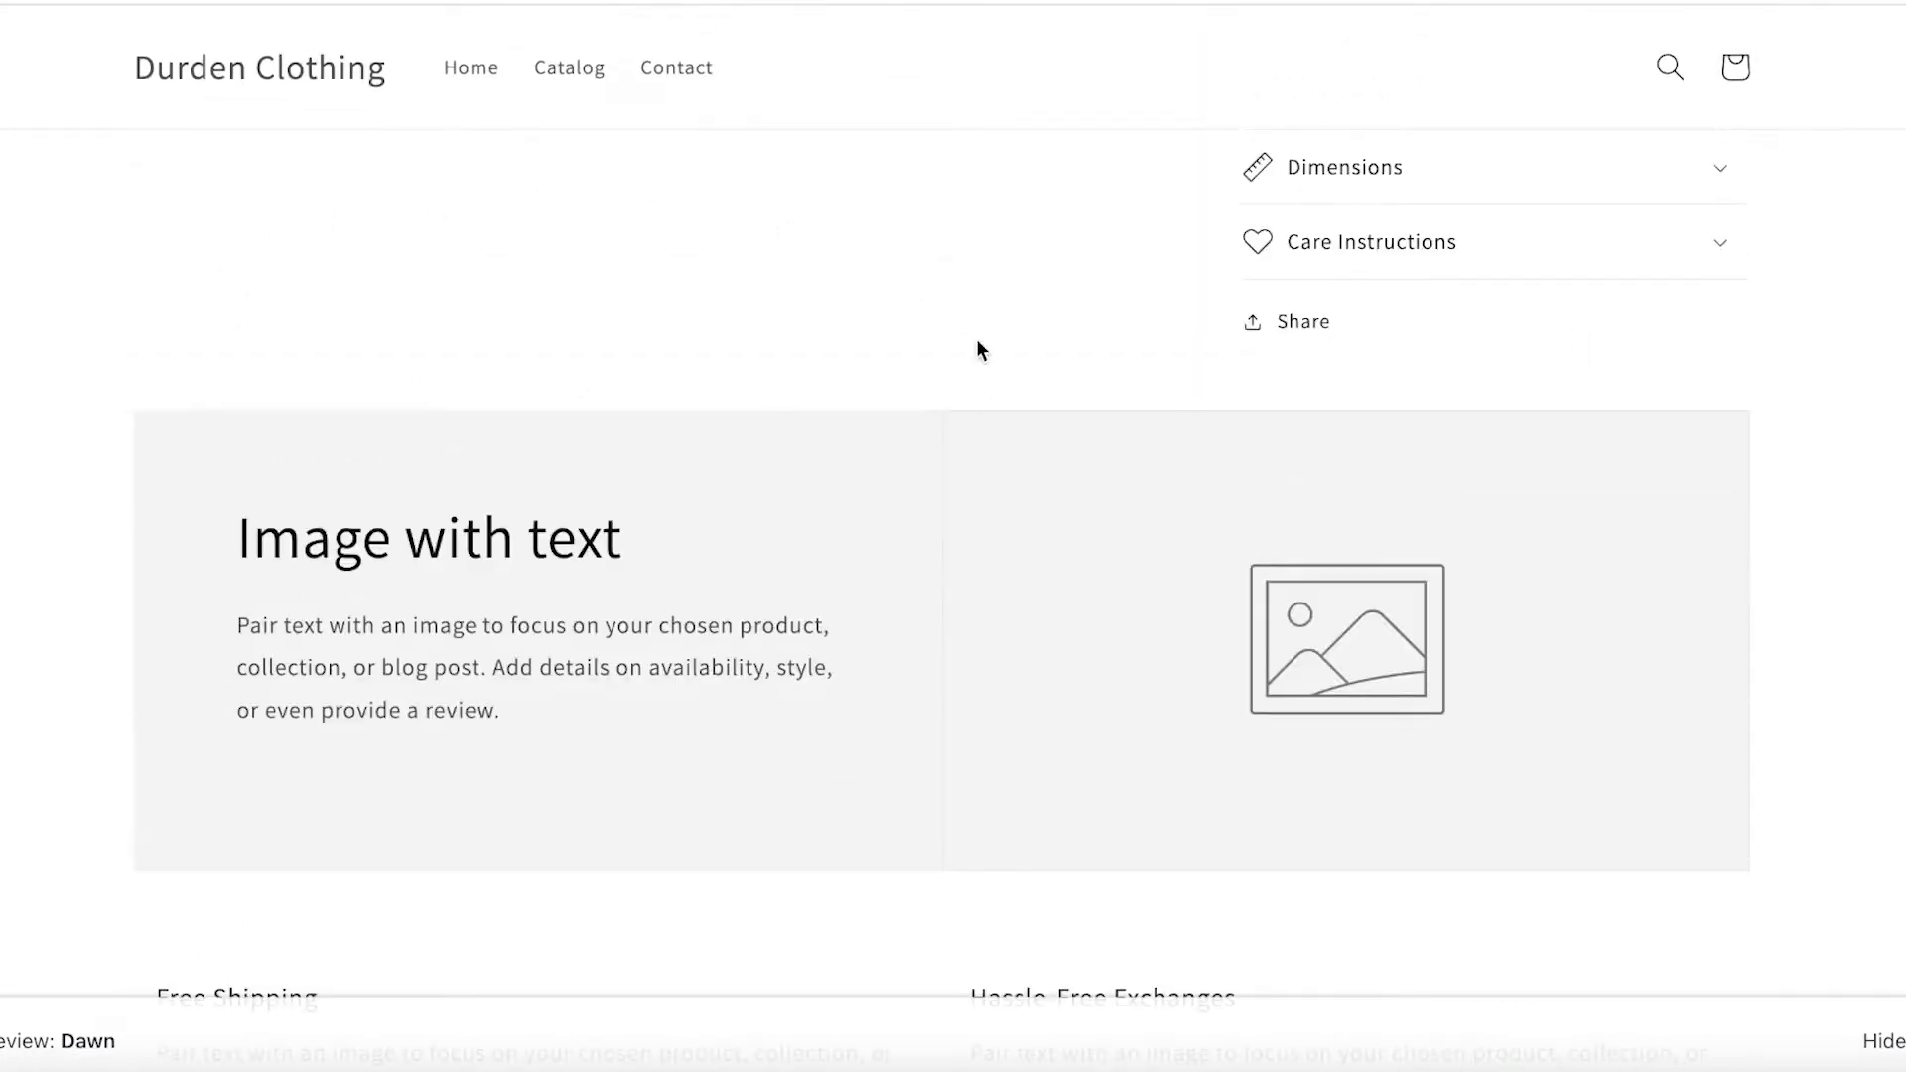
scroll(953, 351, "up", 4)
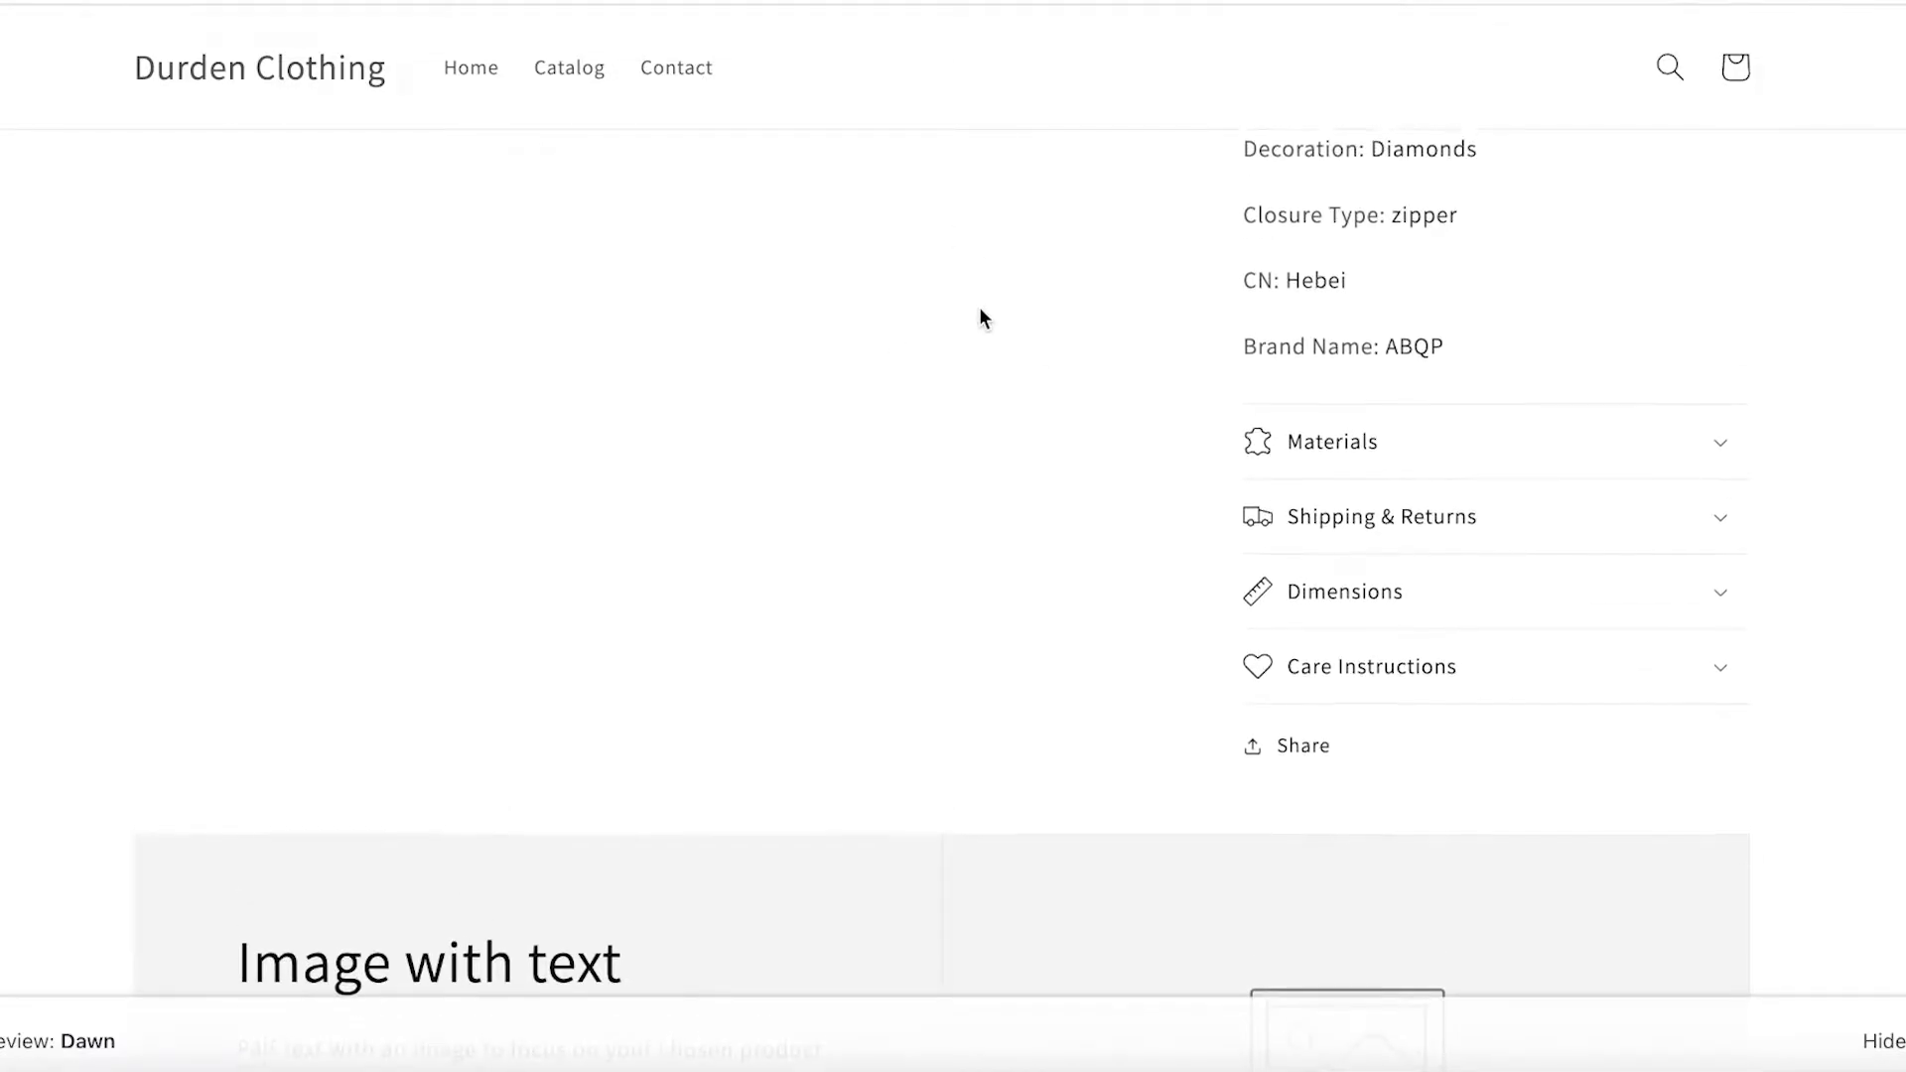
scroll(988, 317, "down", 2)
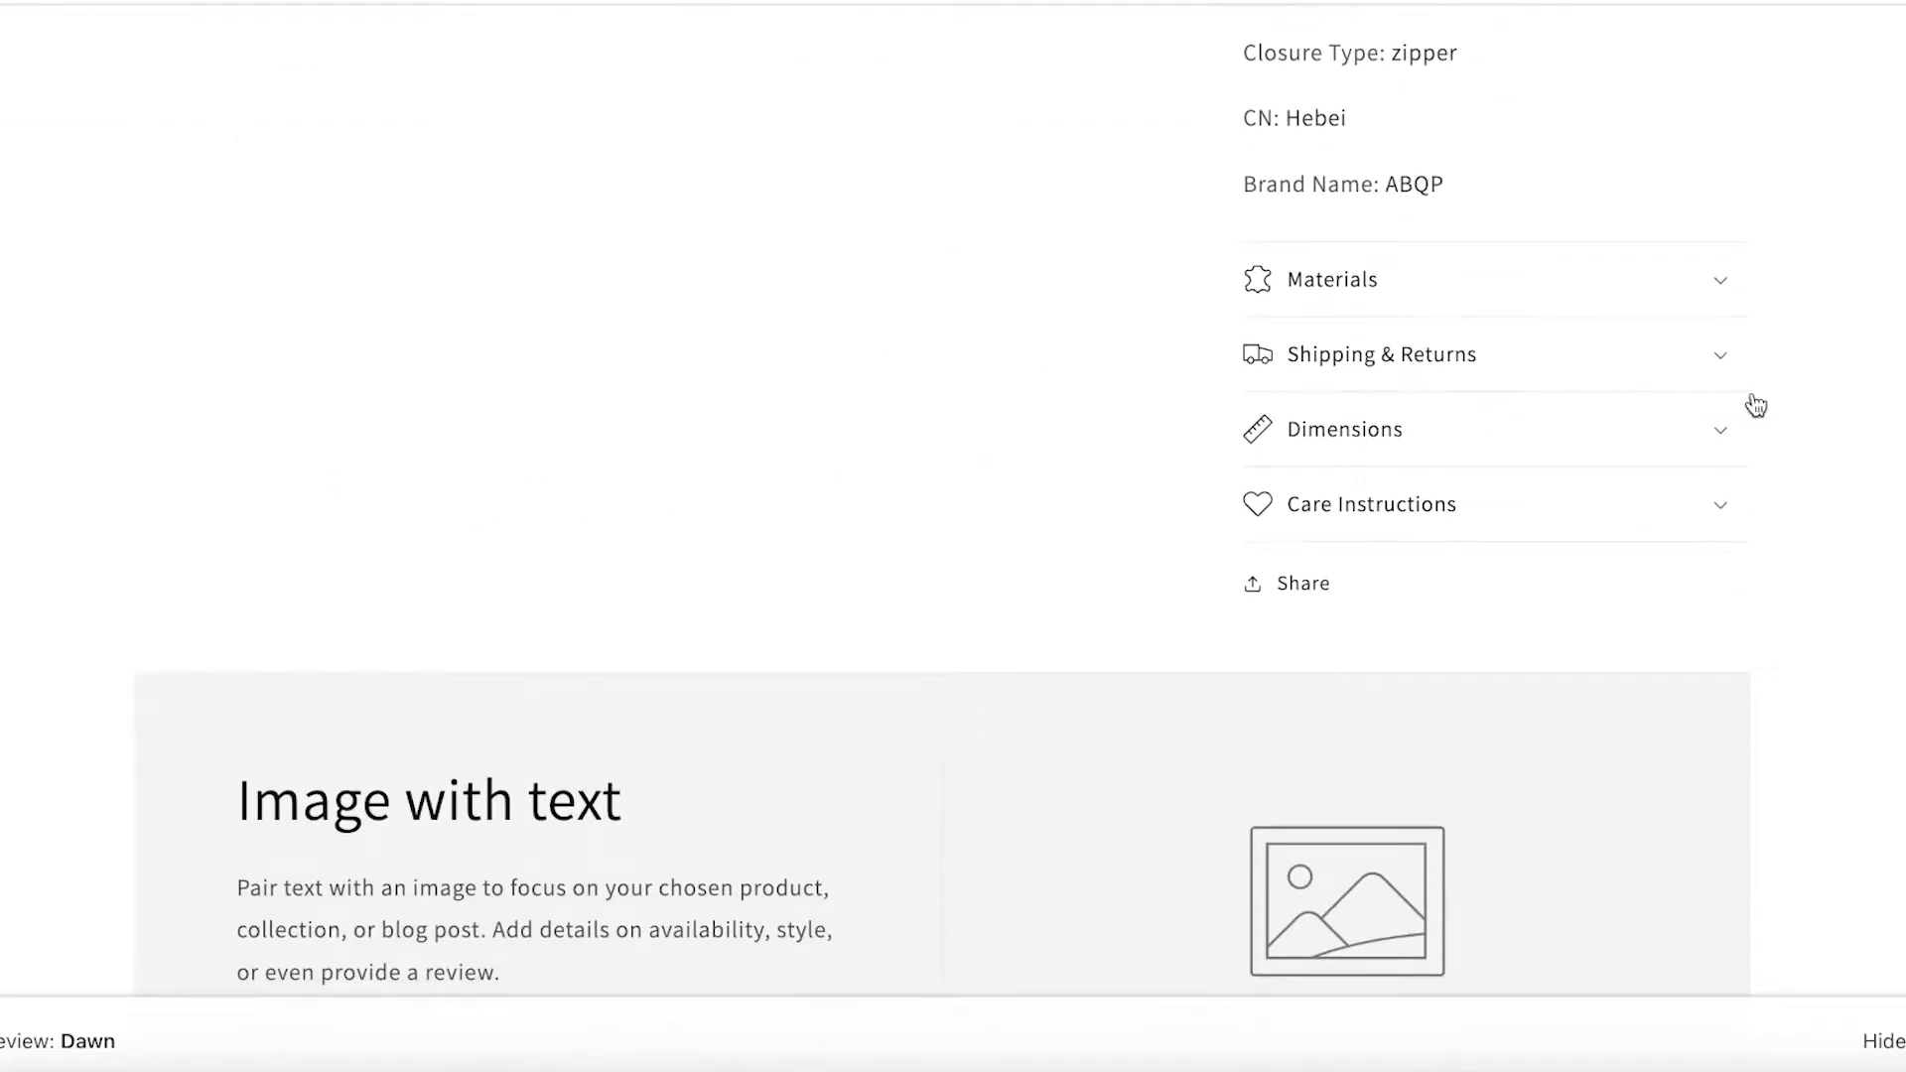
scroll(1285, 711, "up", 15)
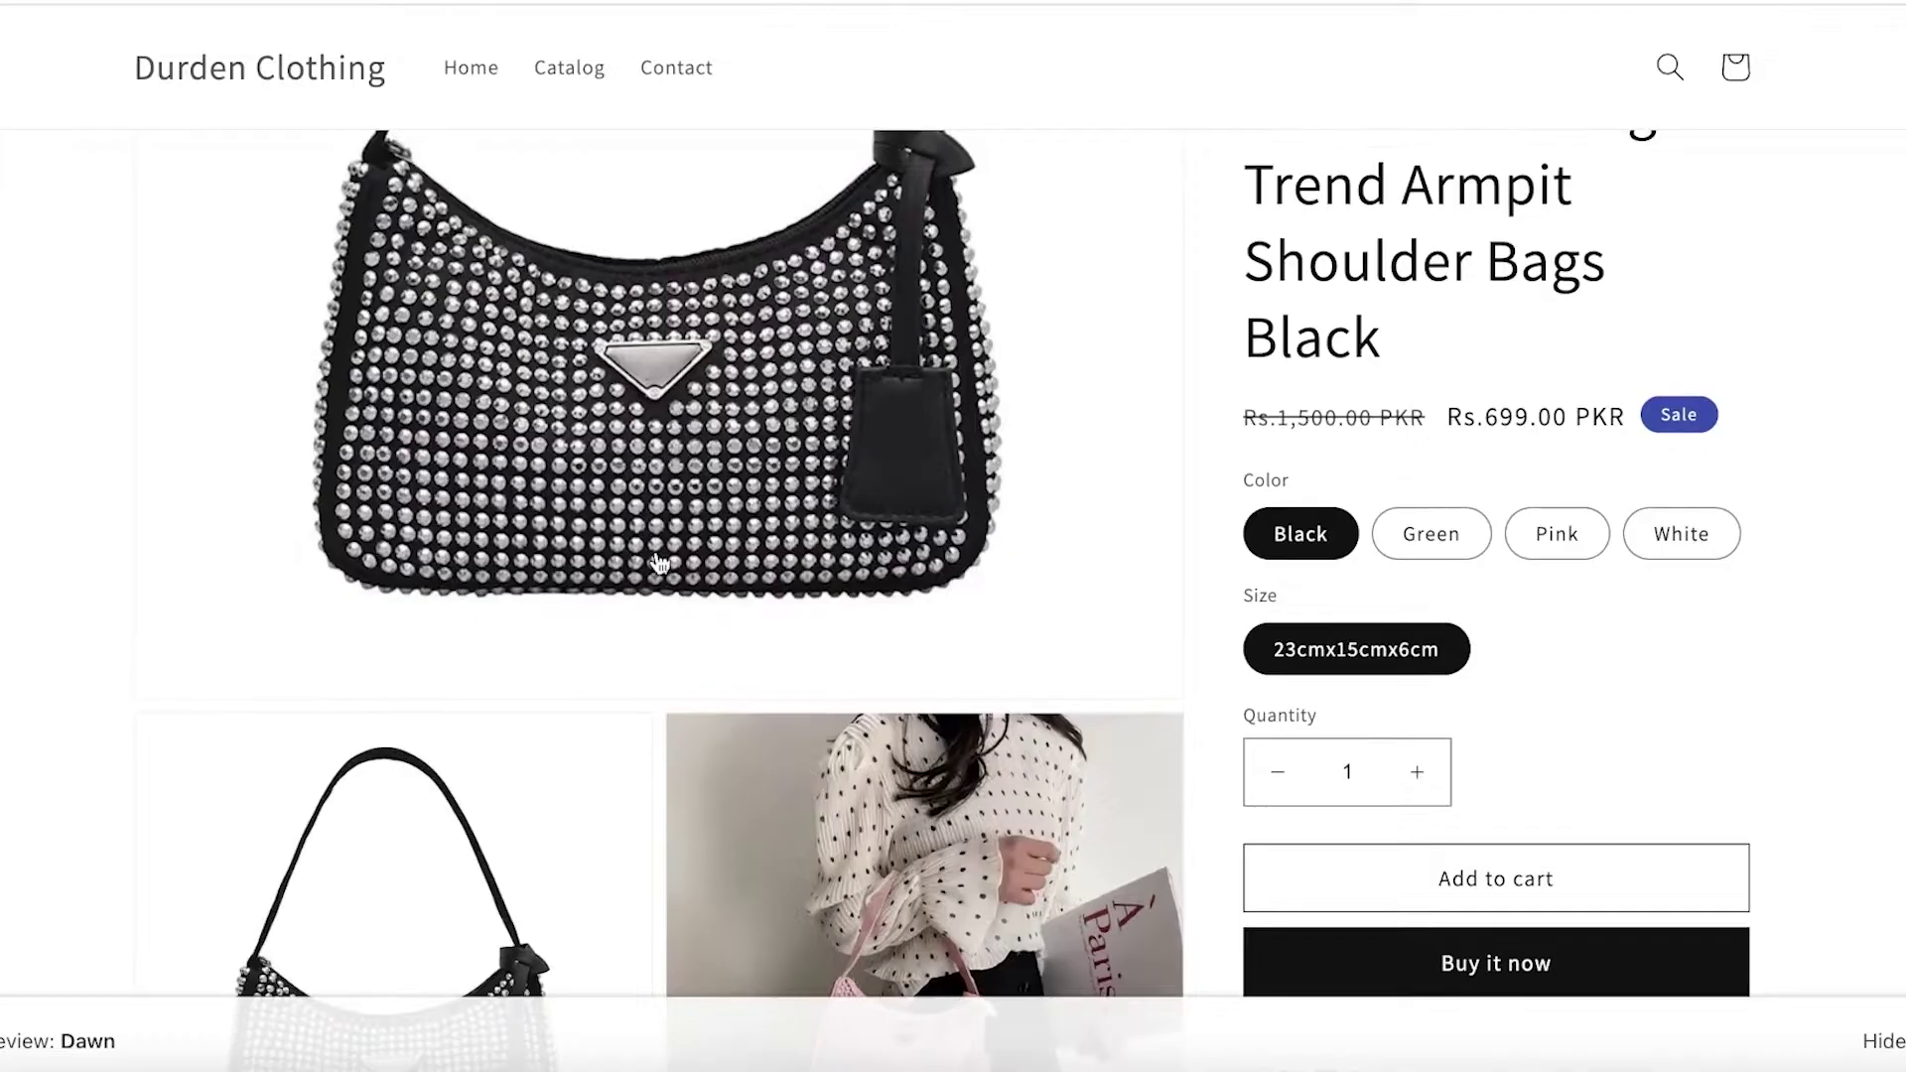
scroll(661, 563, "down", 12)
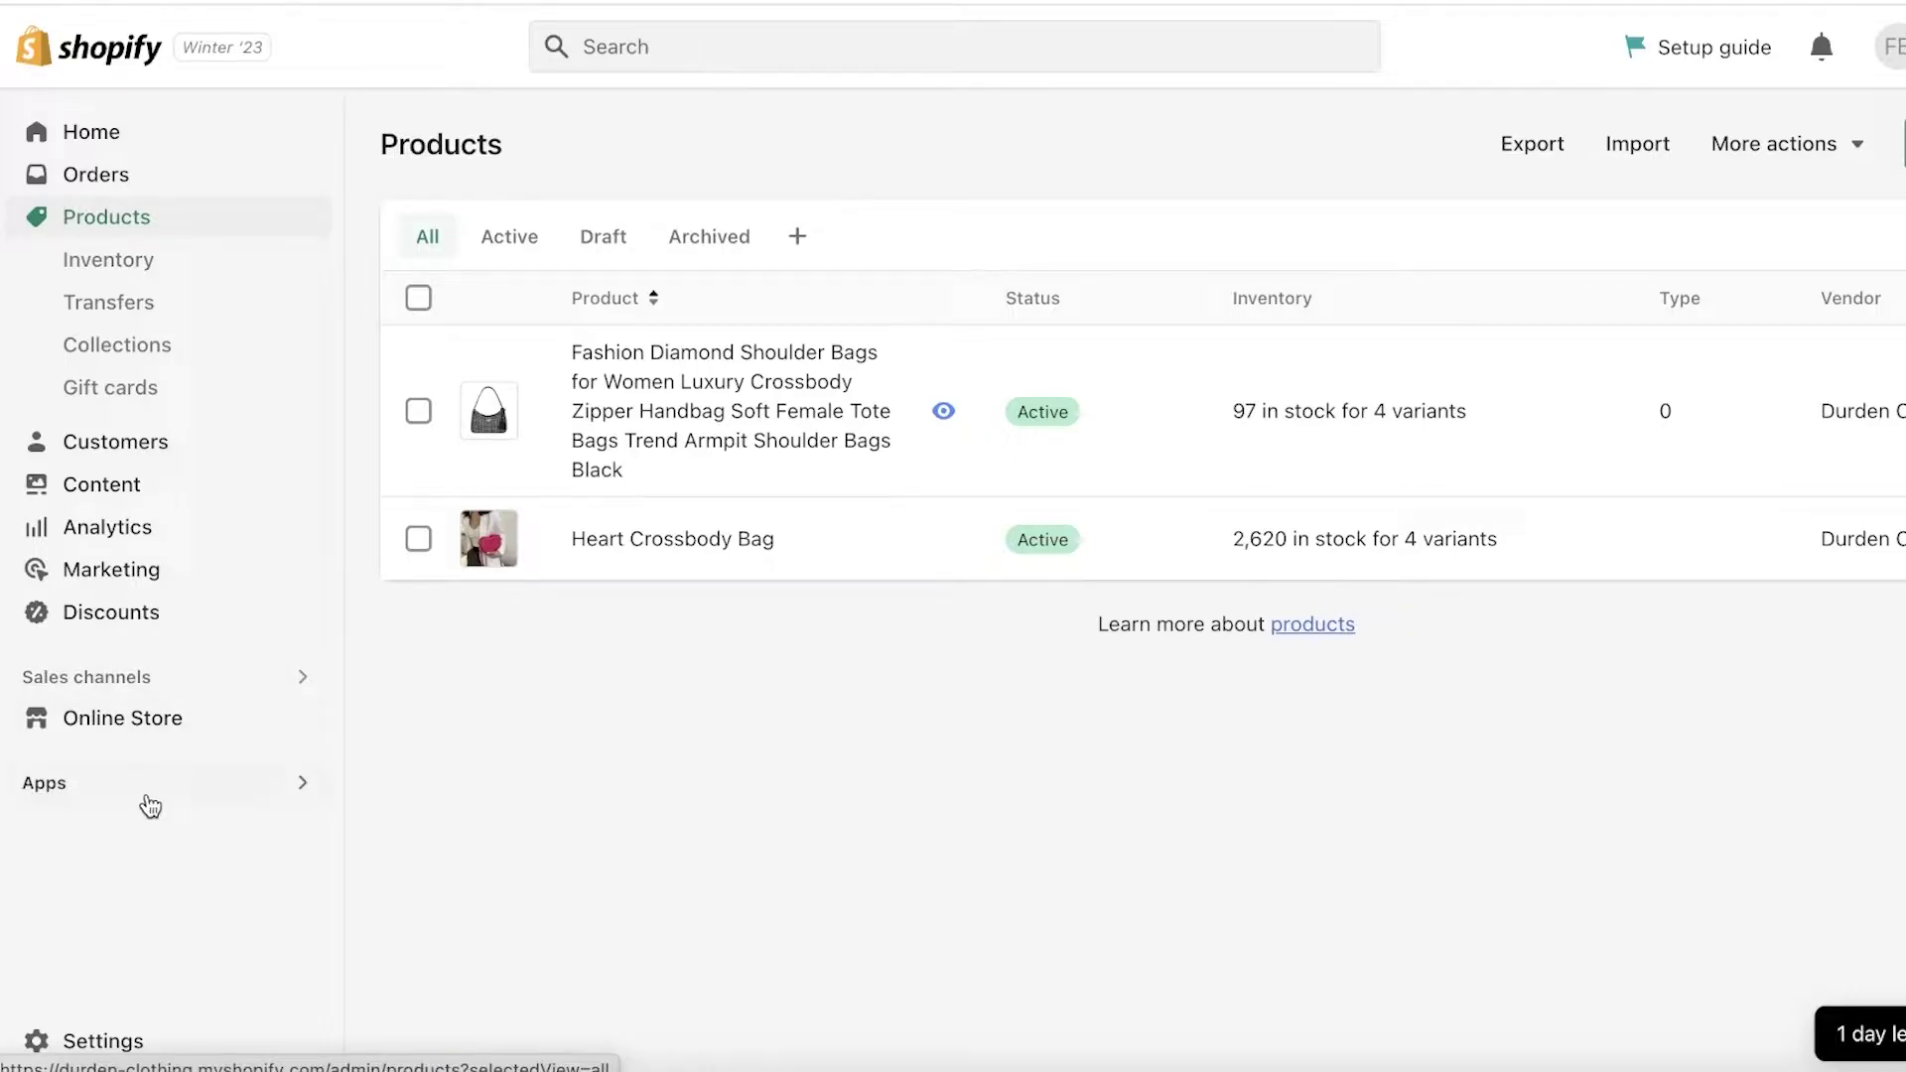
Reach the Shopify App Store through Apps > App and sales channel settings
left_click(147, 794)
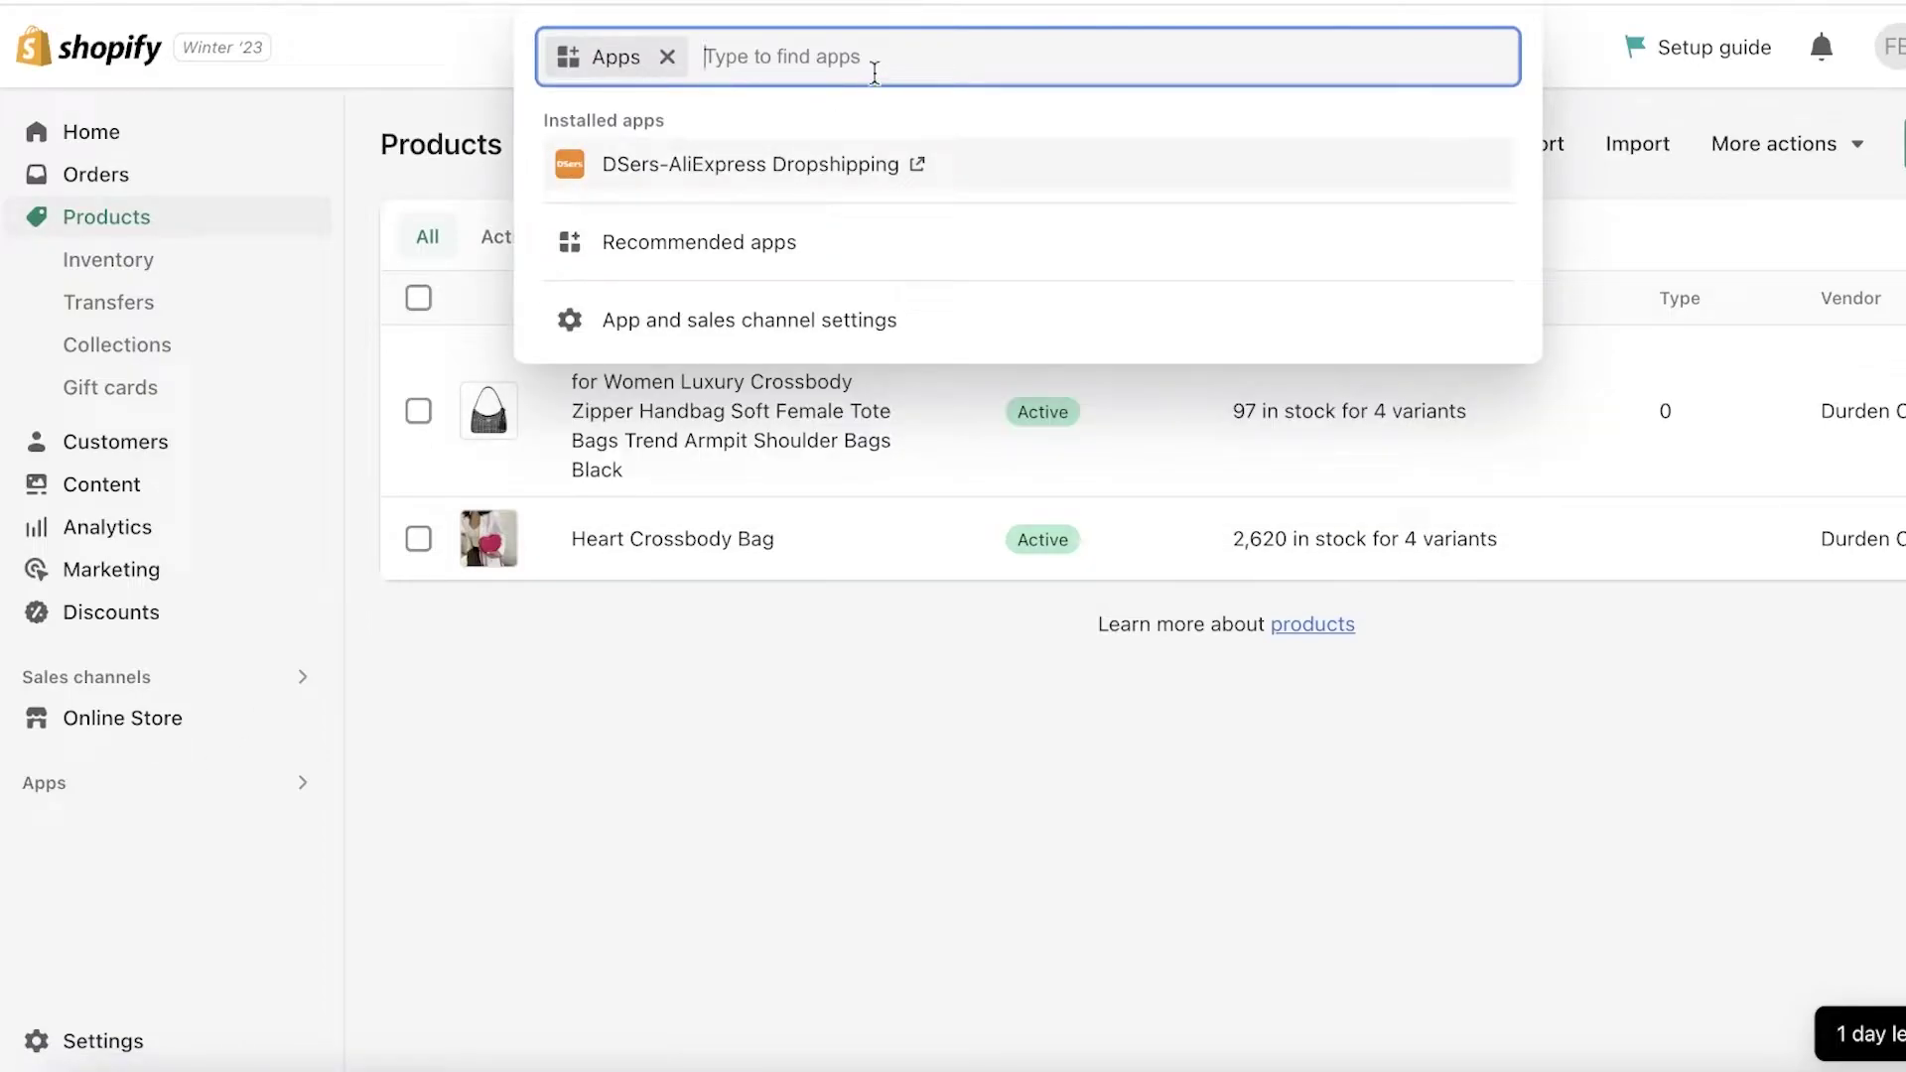
left_click(692, 331)
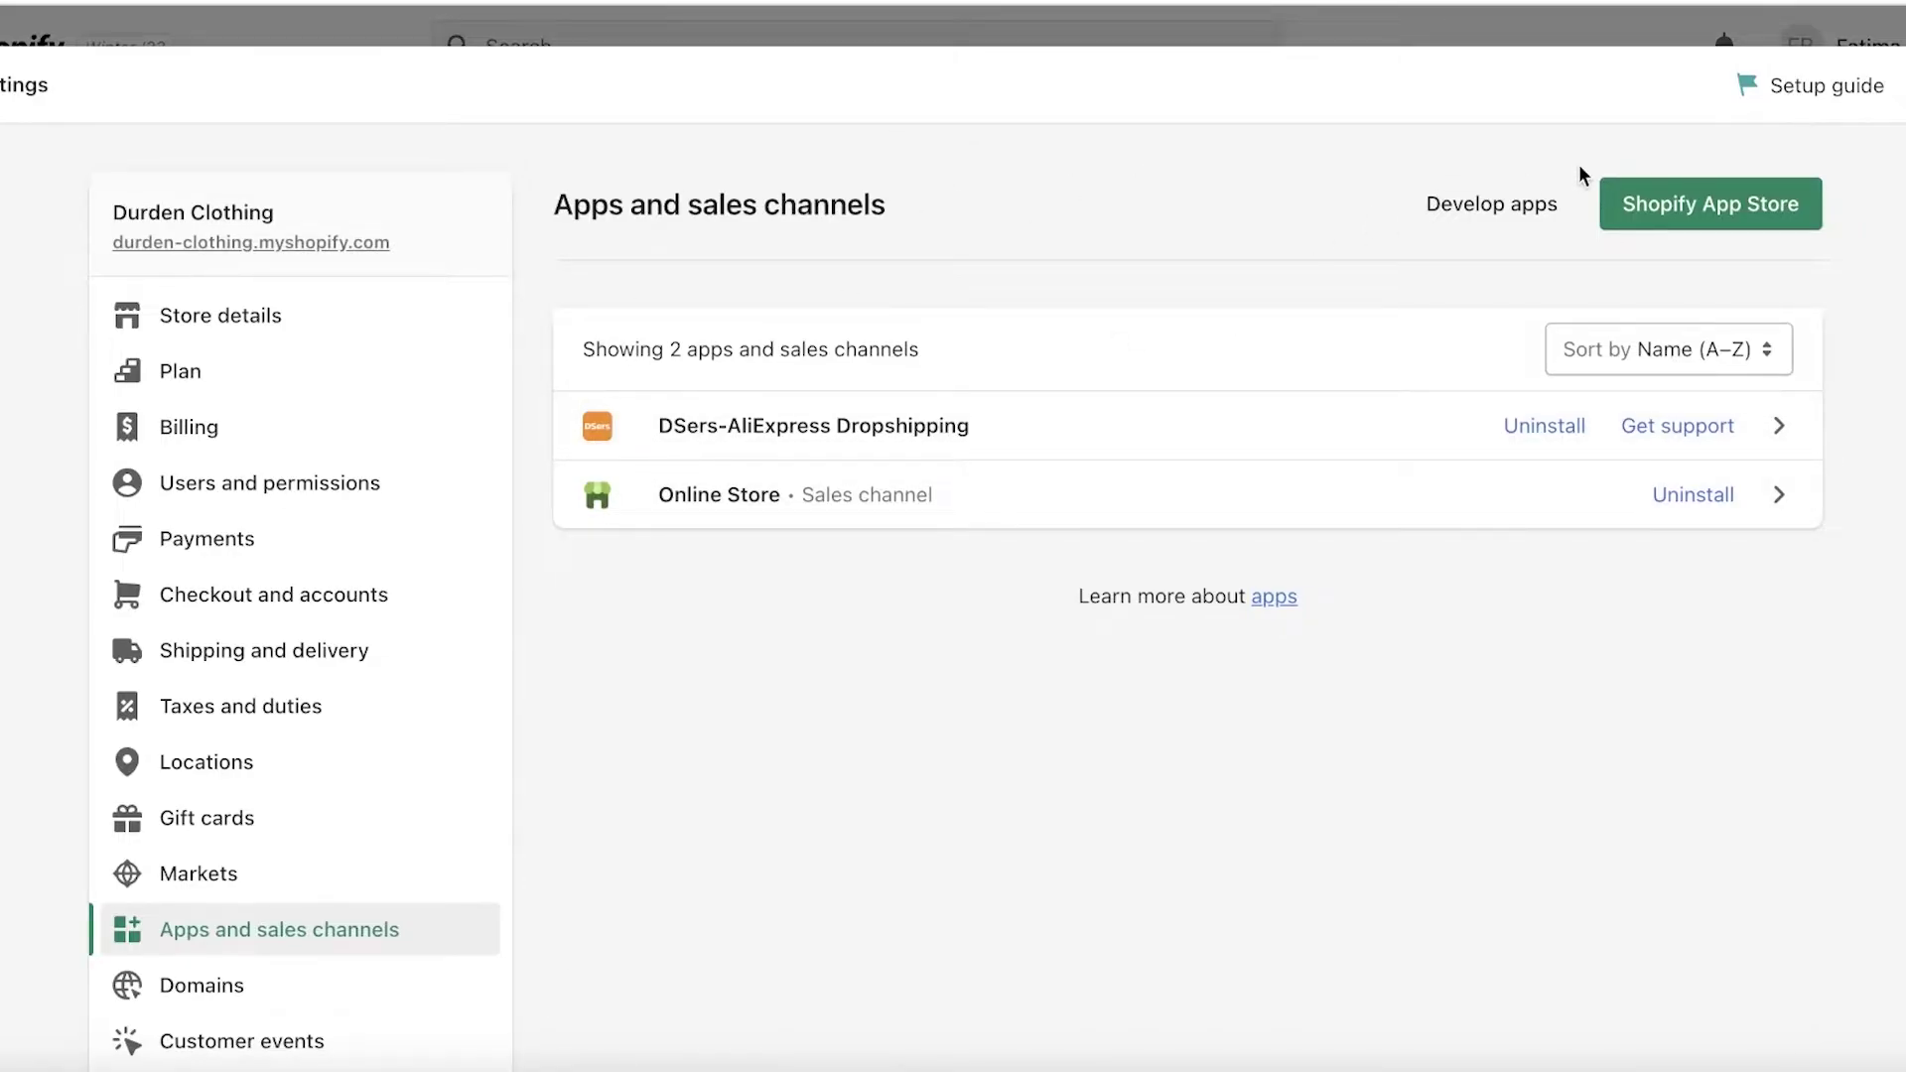
left_click(1627, 210)
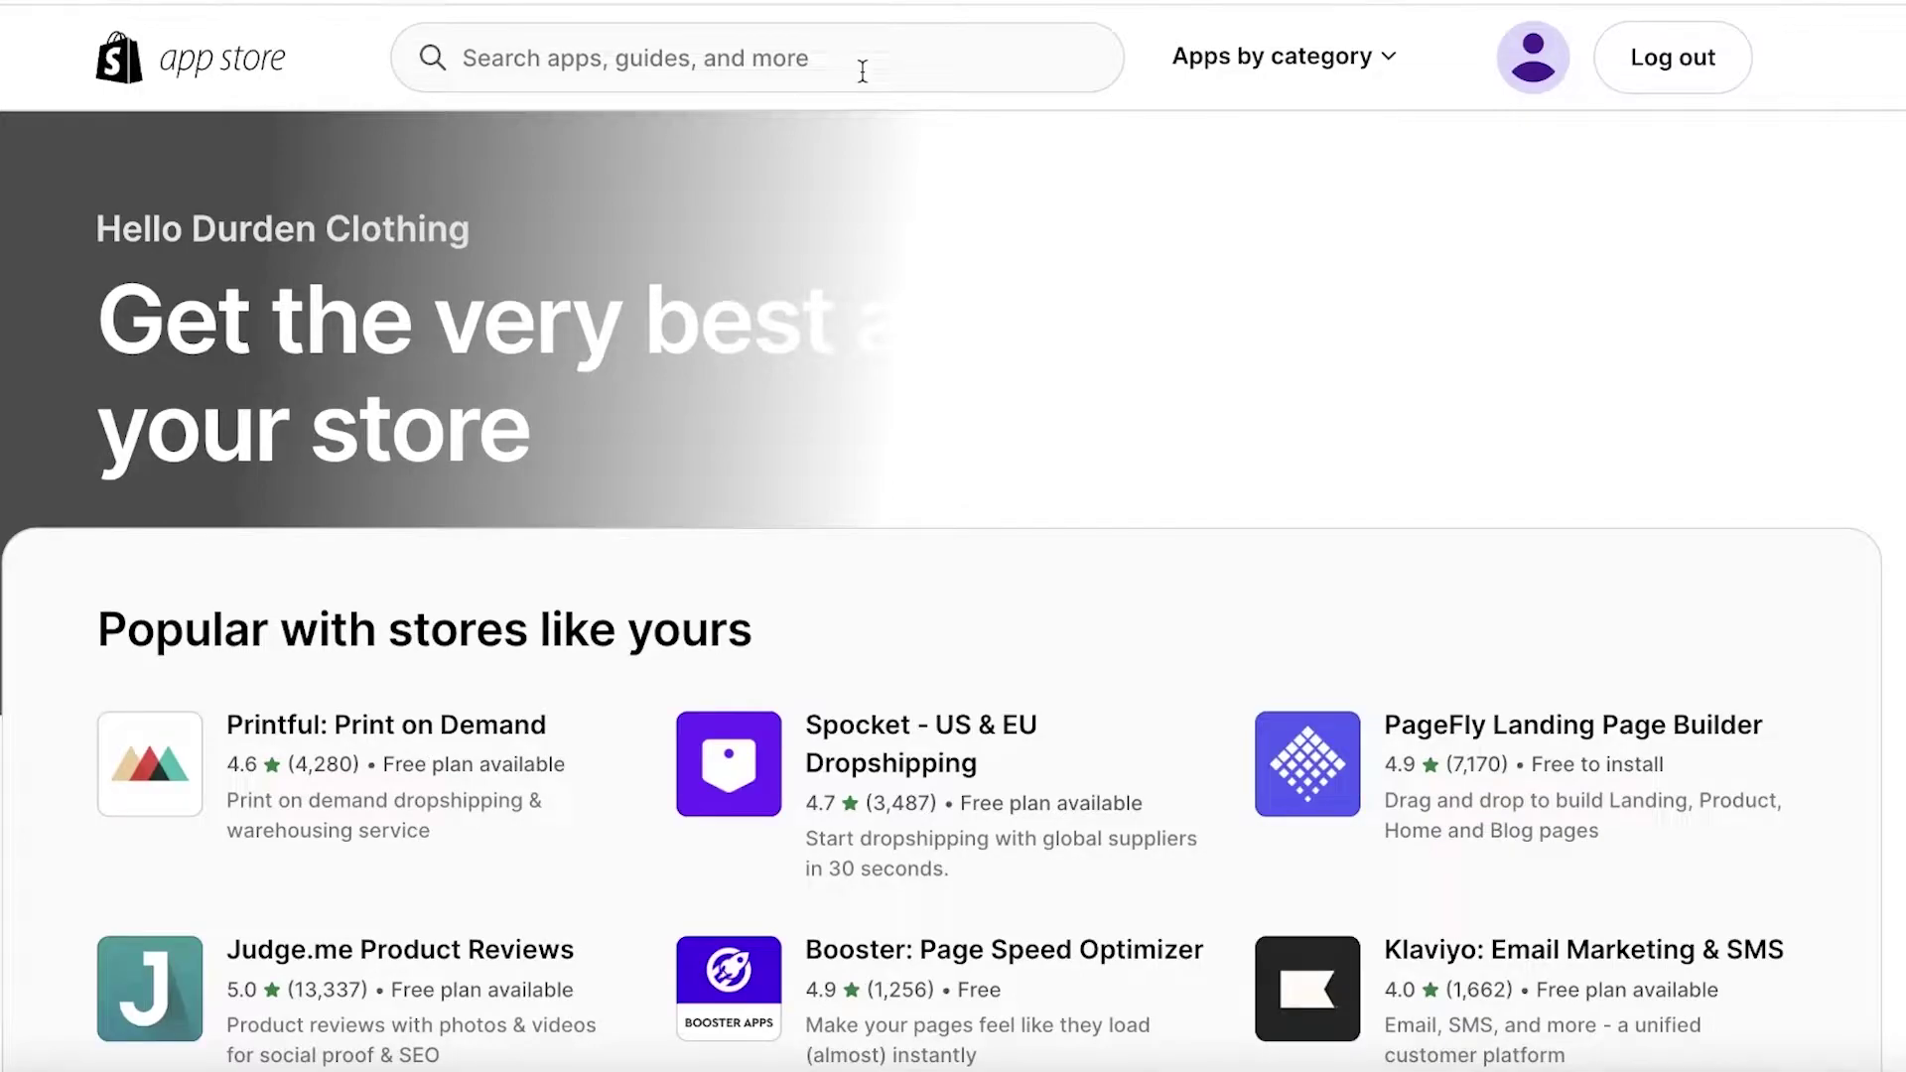
Search the App Store for 'judge me' and add Judge.me Product Reviews
left_click(861, 72)
type("judge me")
key("Return")
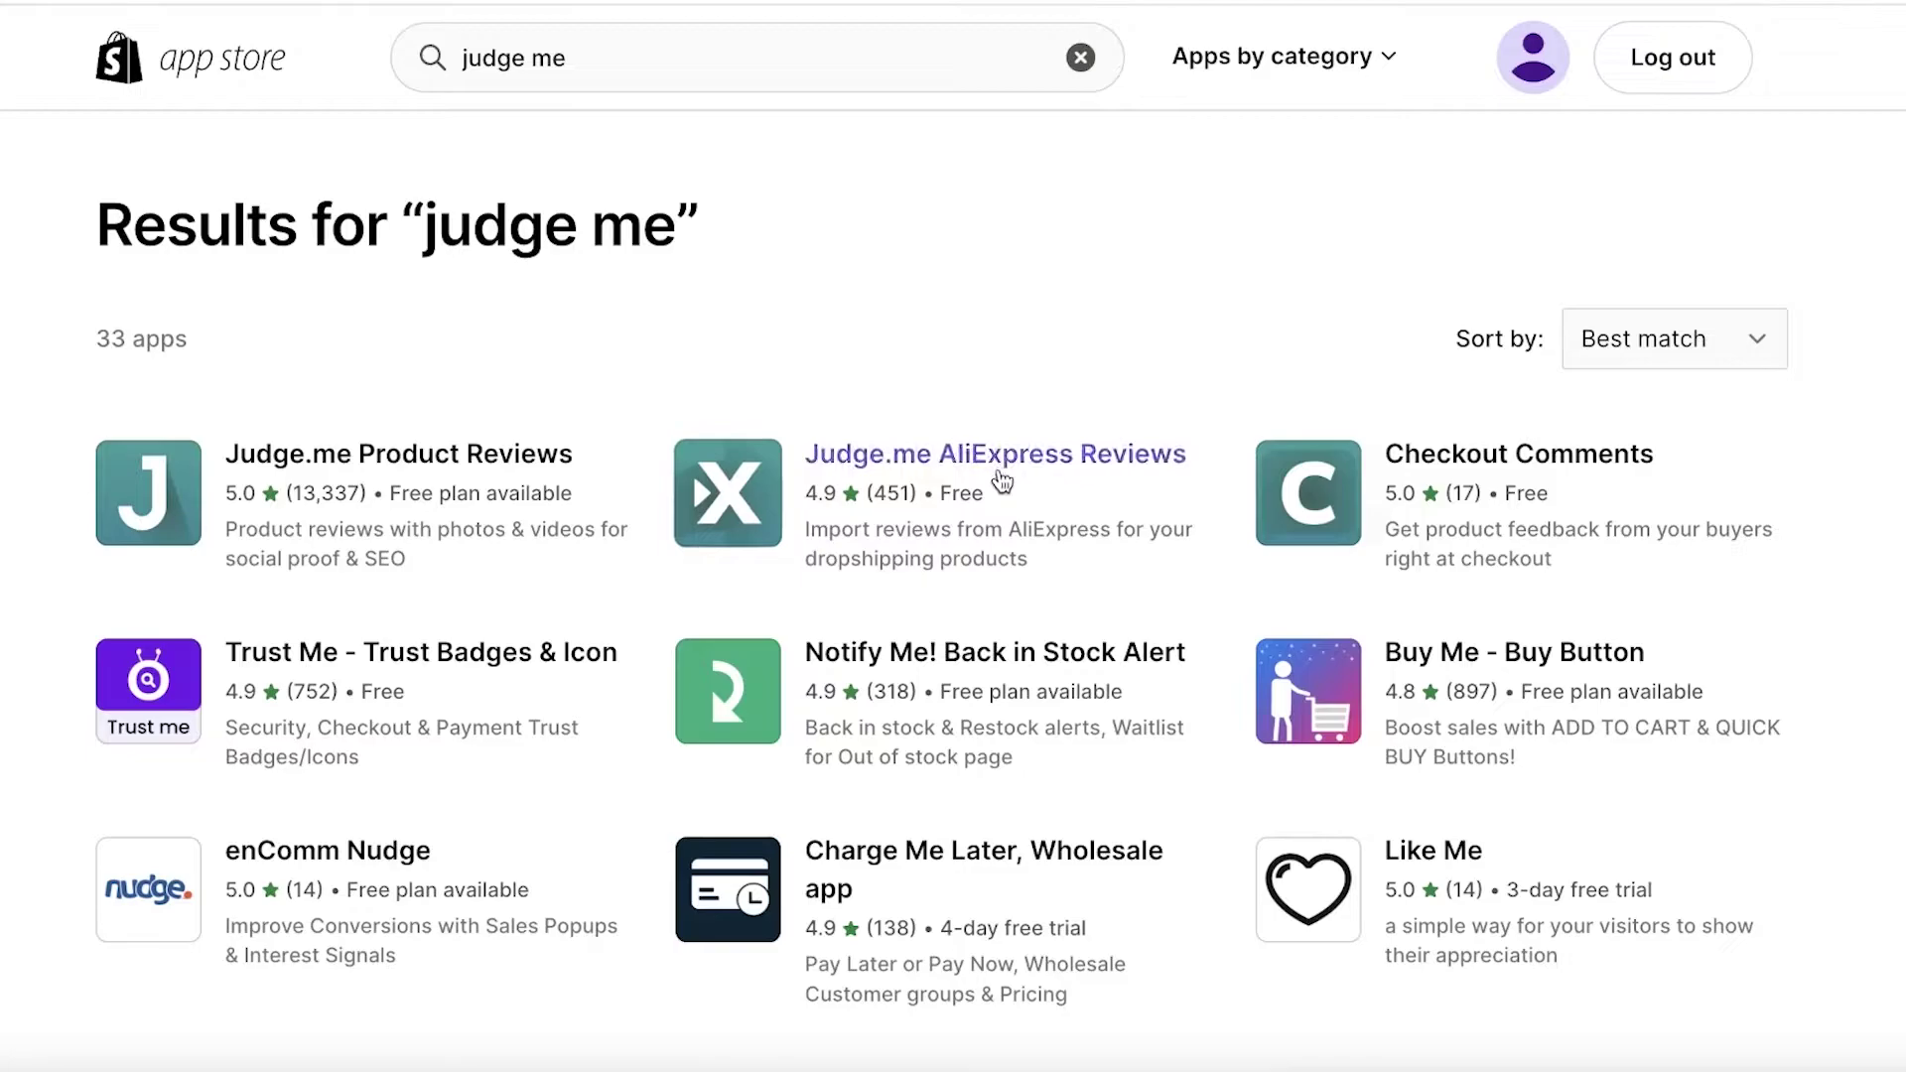
left_click(502, 471)
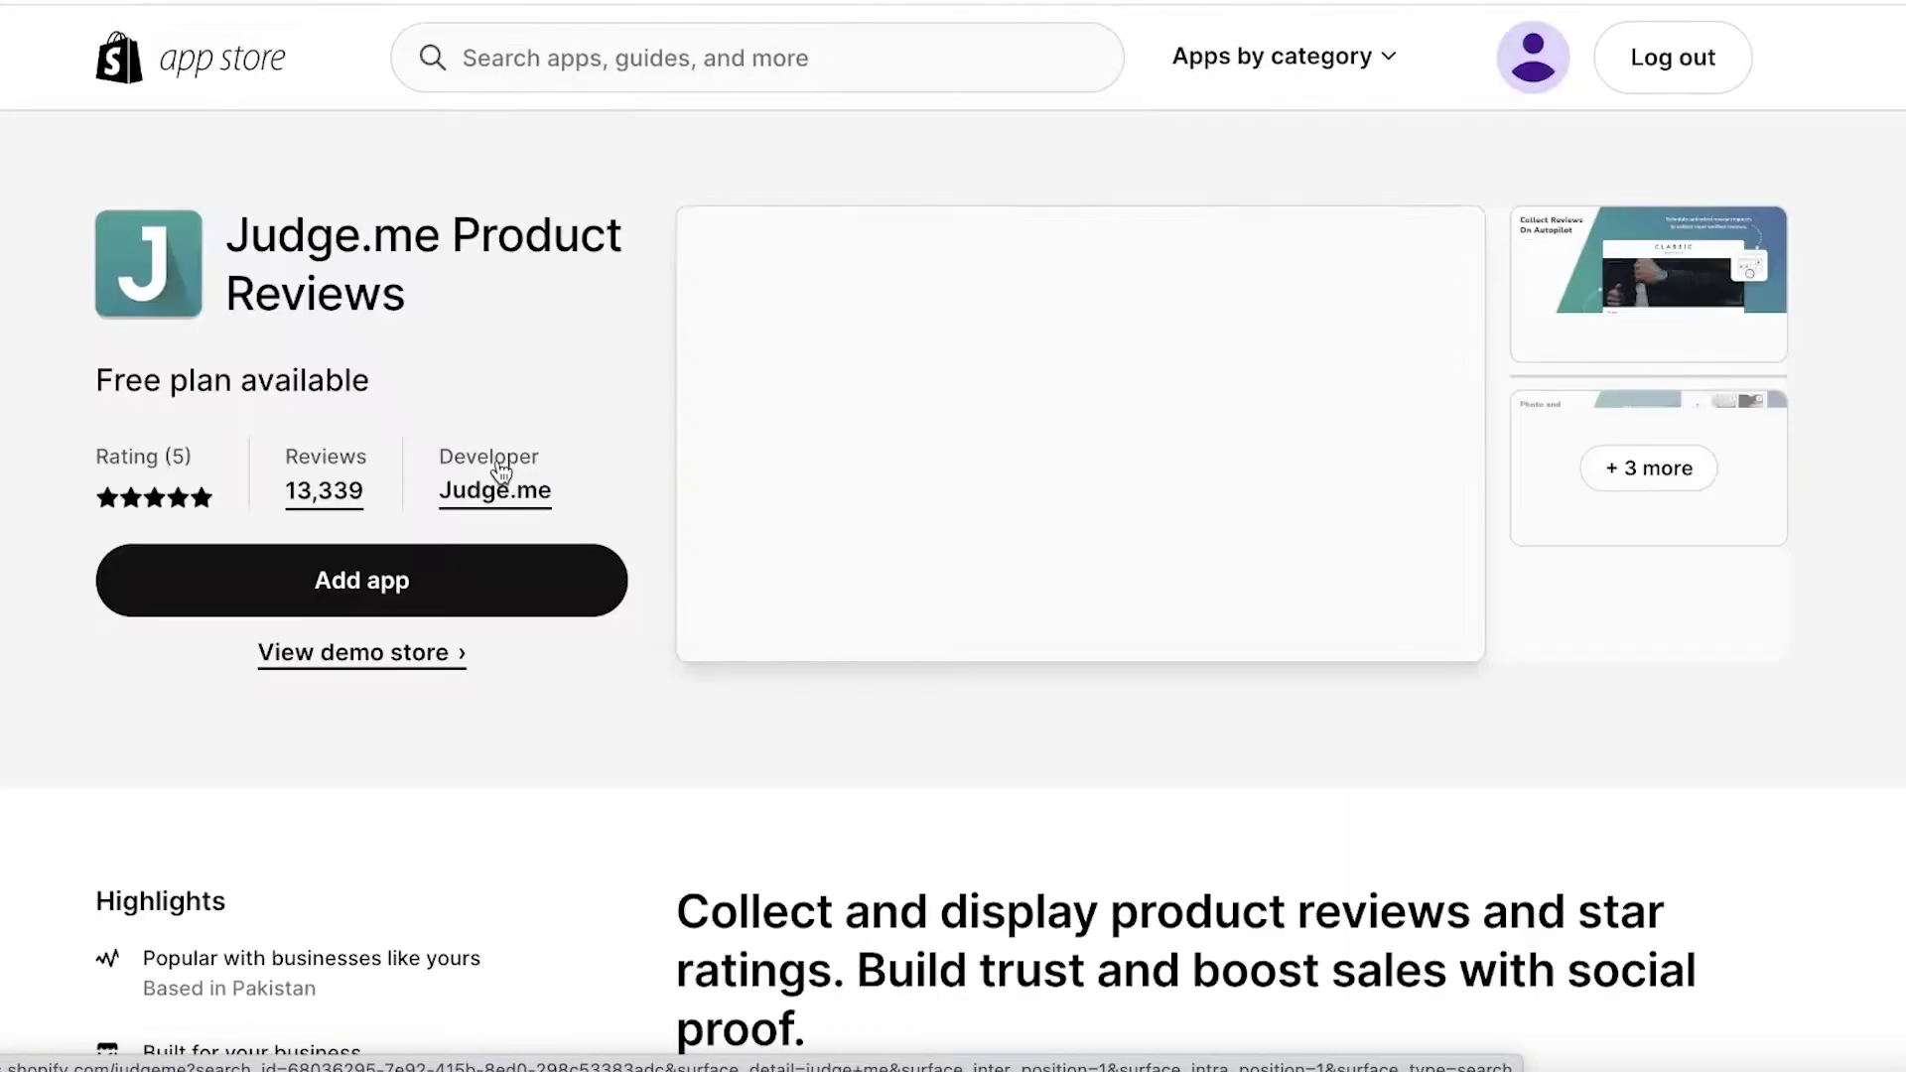
left_click(432, 592)
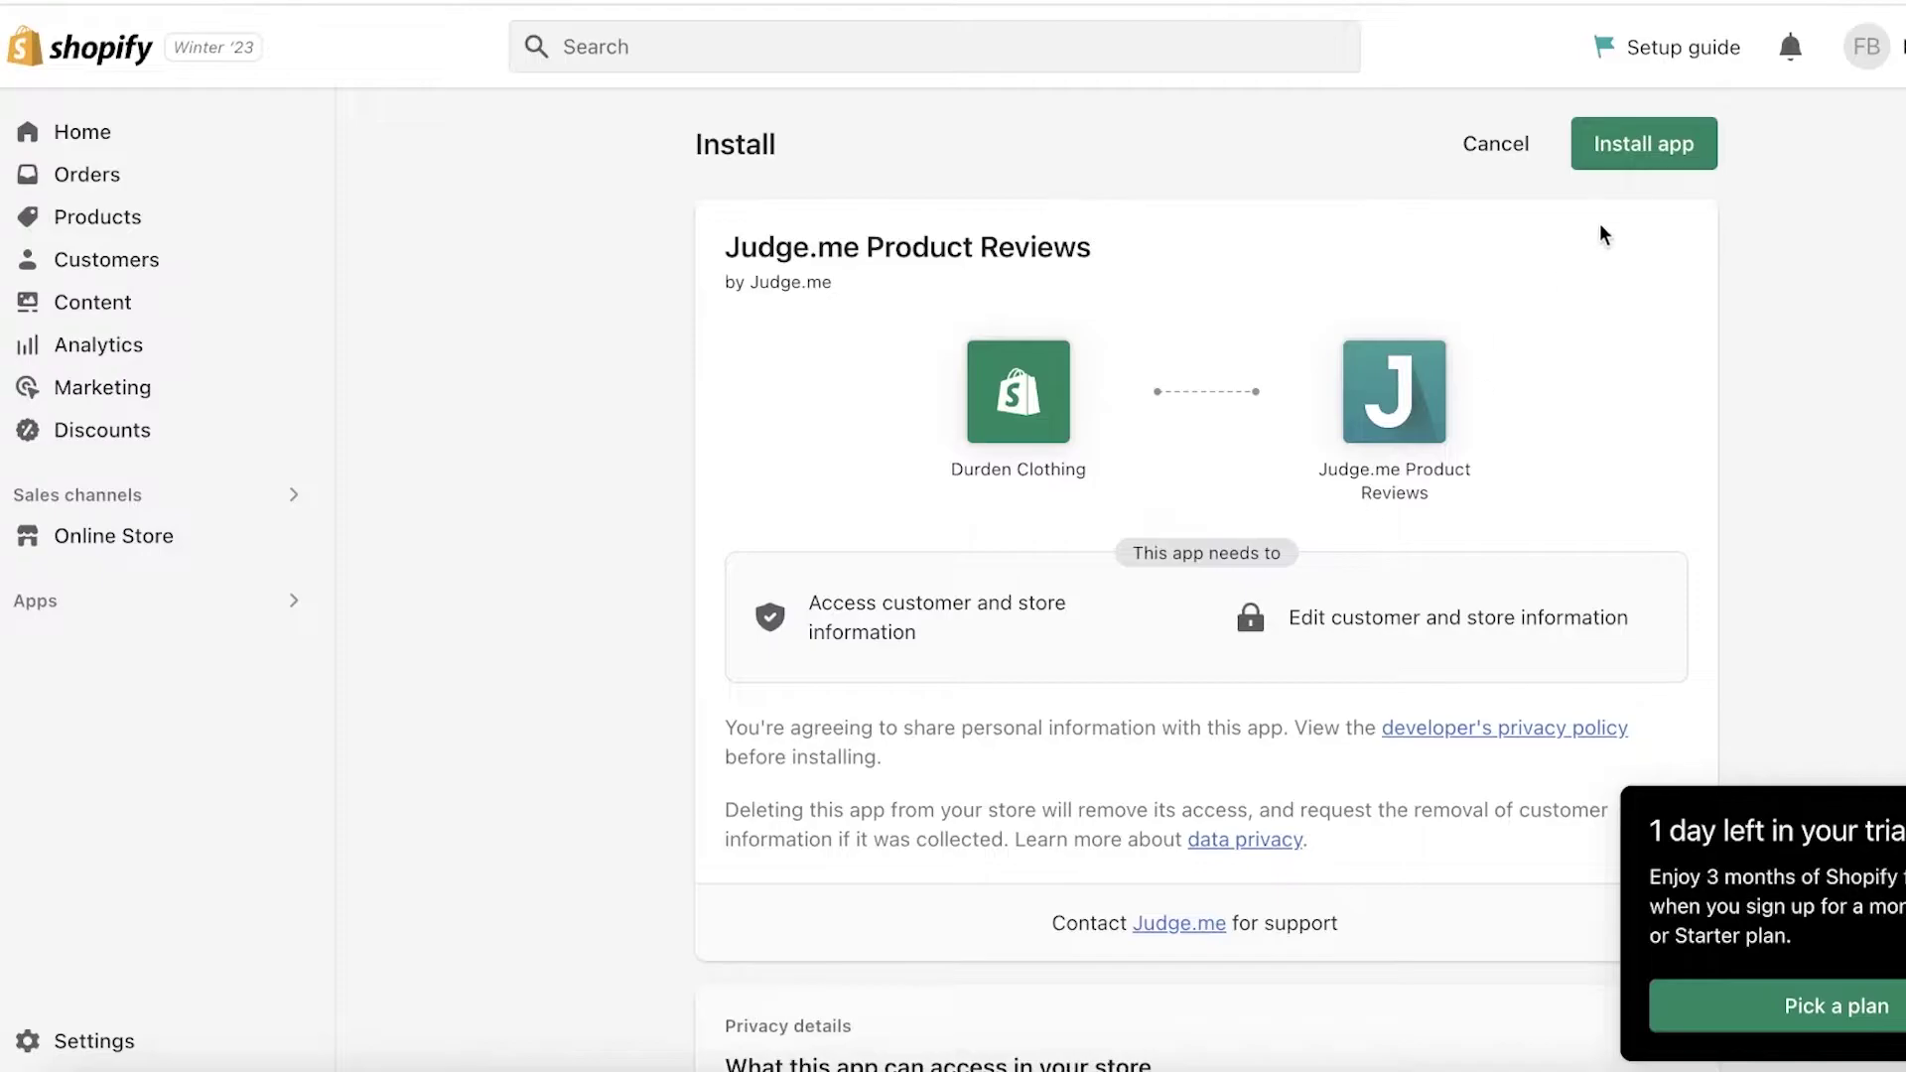
Install Judge.me Product Reviews and skip the first onboarding step
left_click(1639, 149)
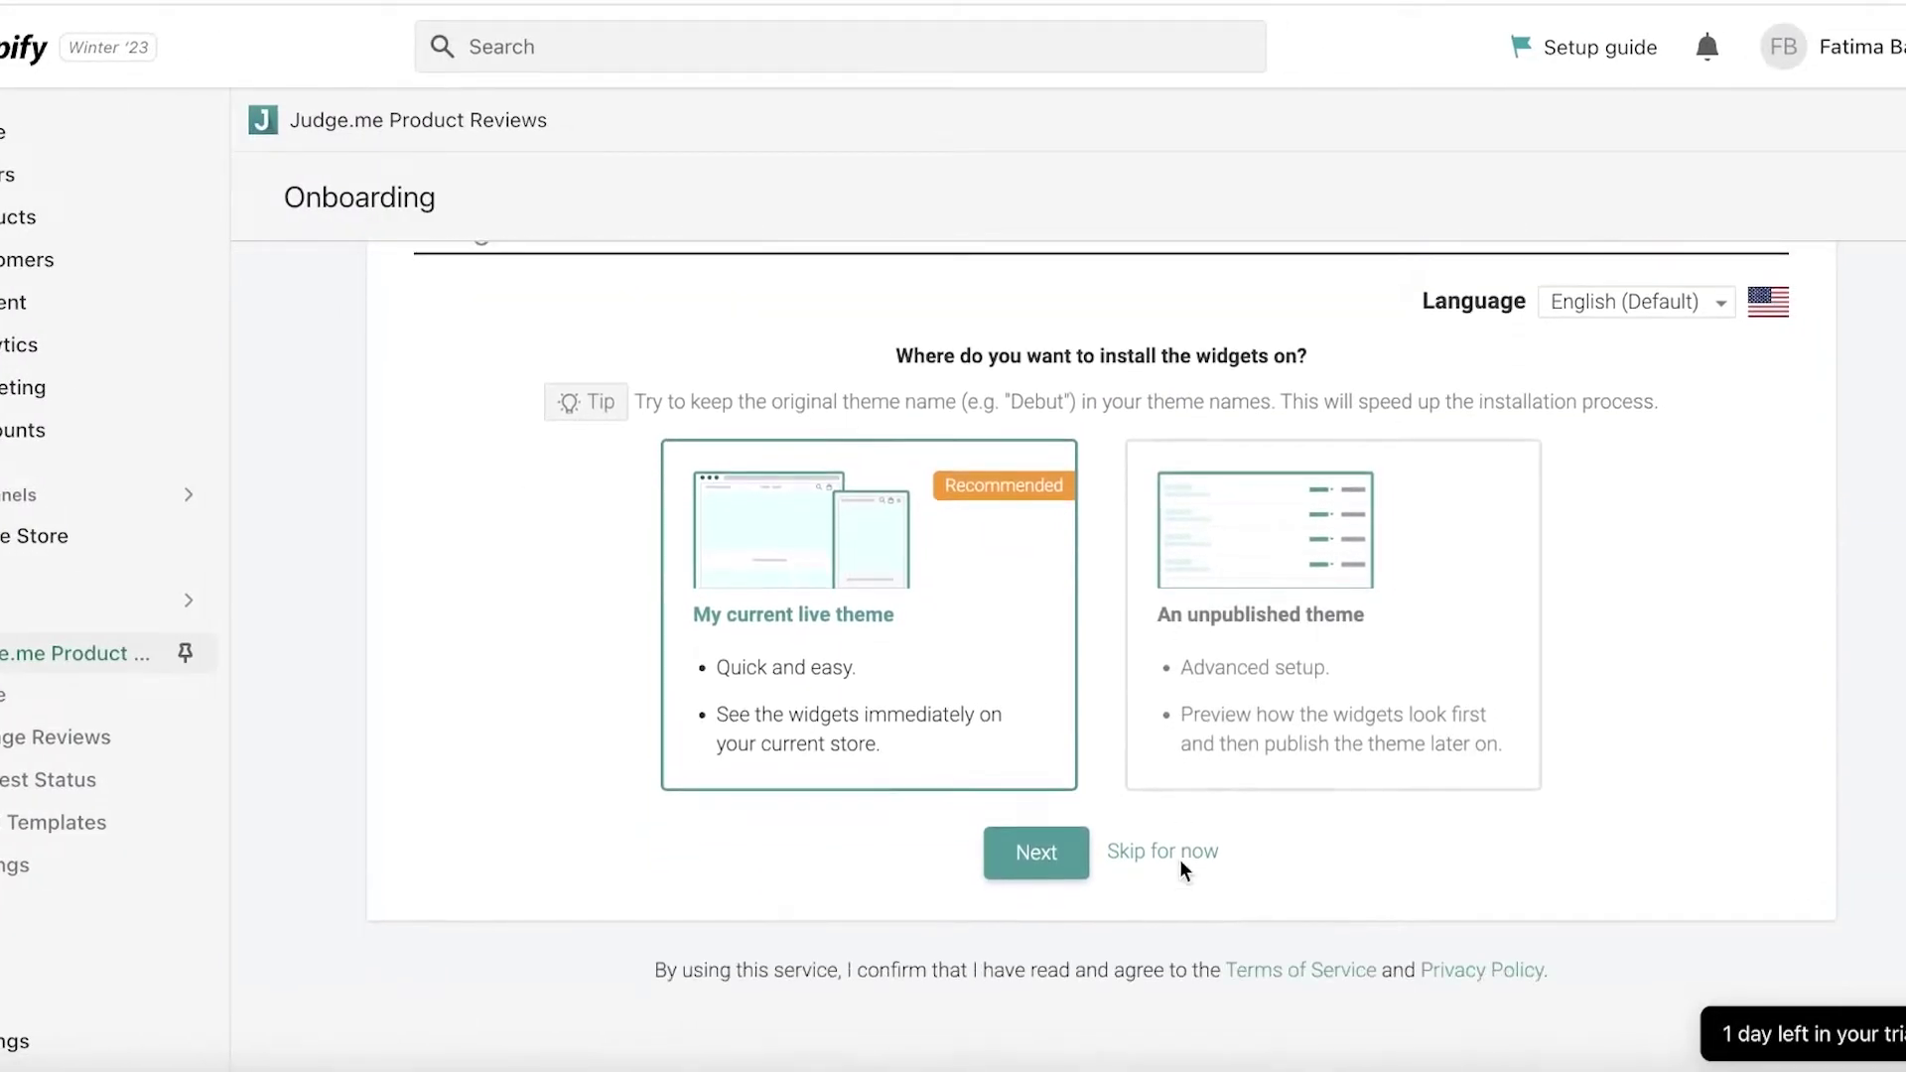
left_click(1177, 856)
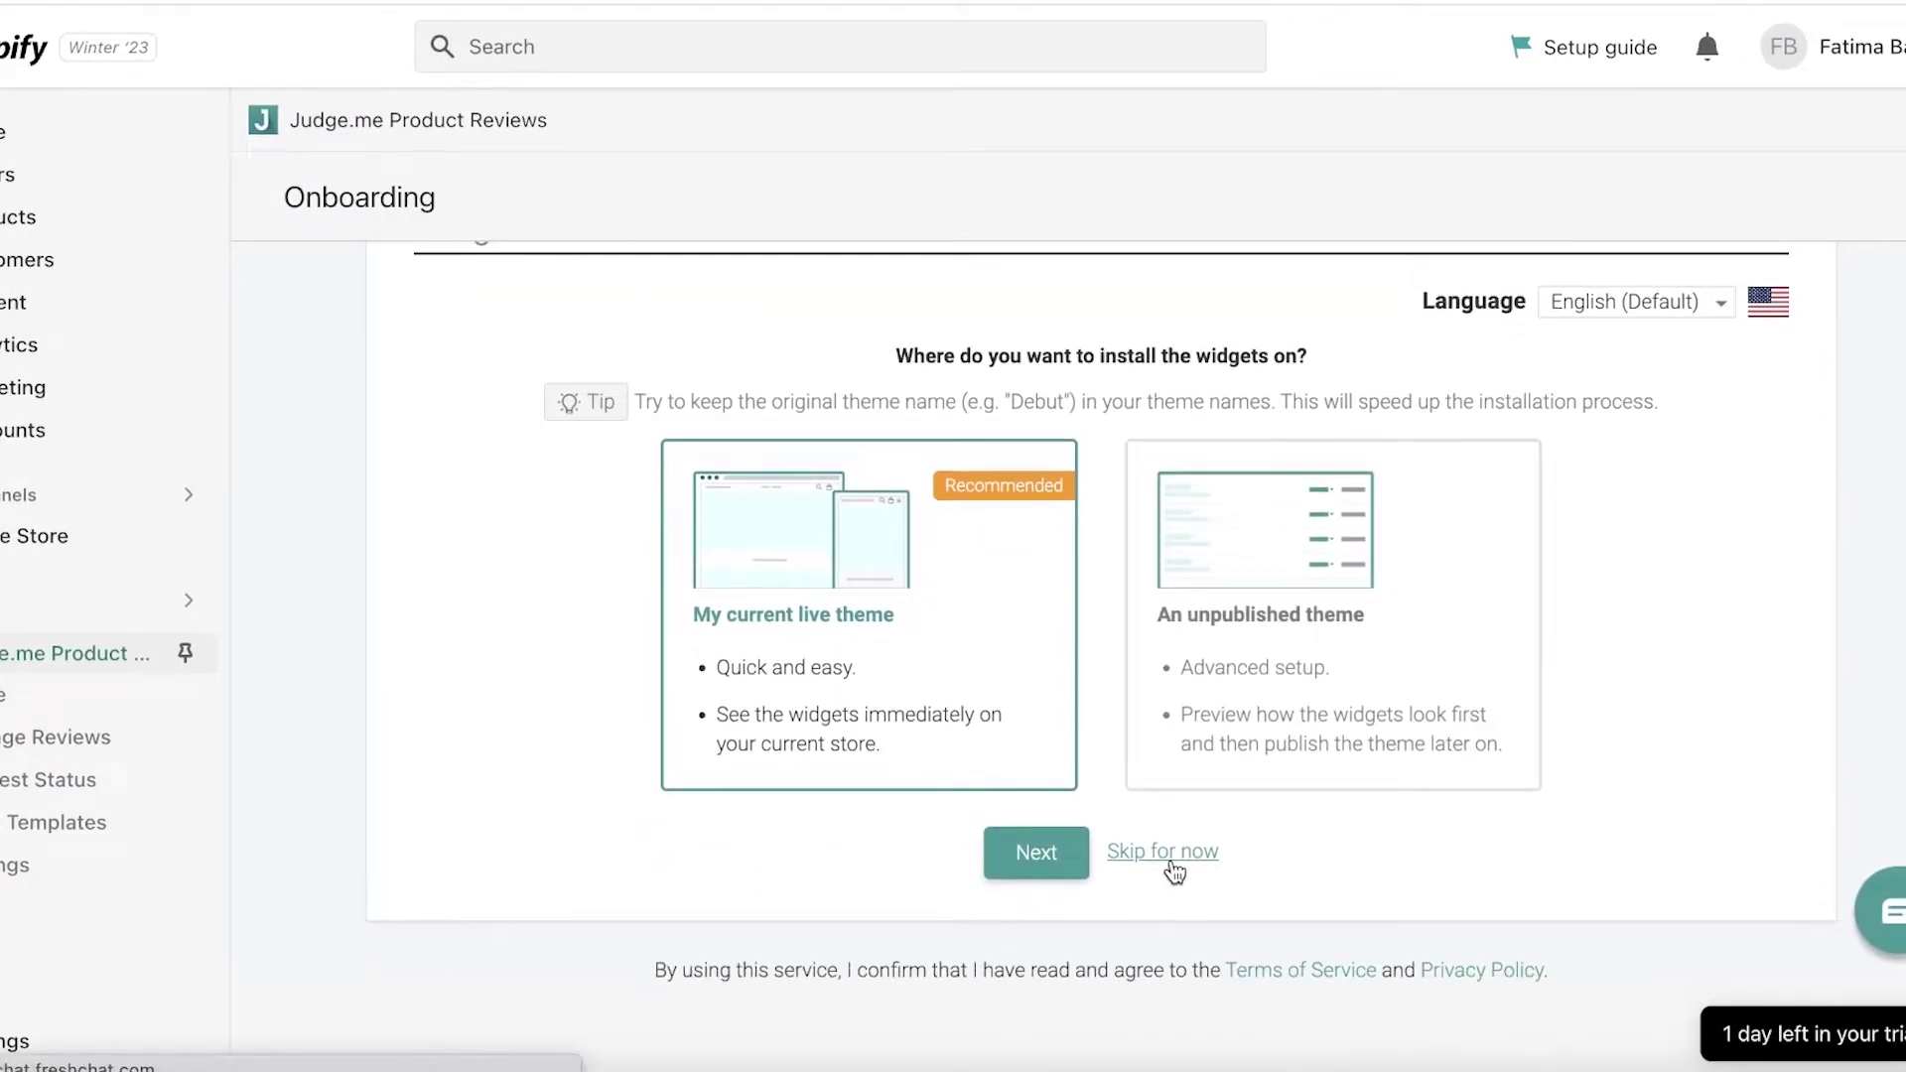
scroll(656, 564, "down", 3)
scroll(1008, 616, "up", 3)
scroll(1008, 616, "down", 1)
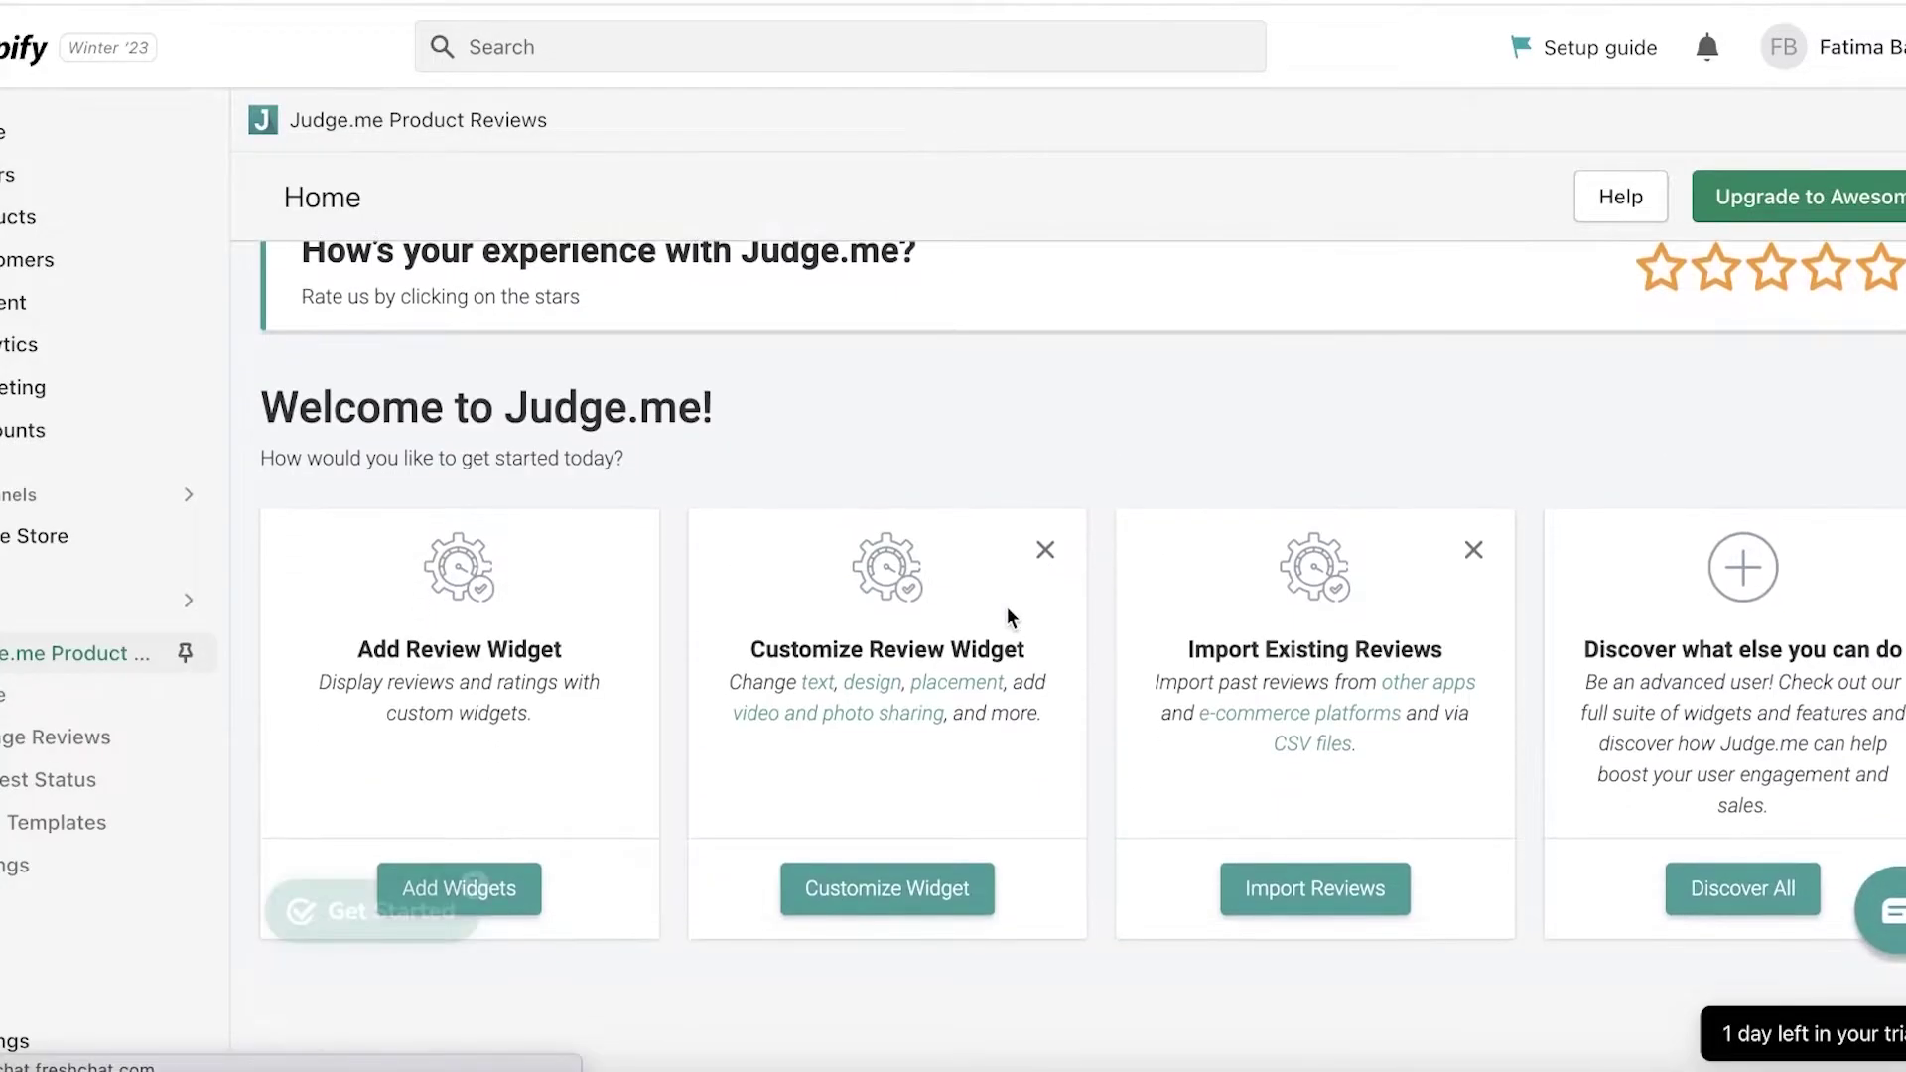
scroll(397, 695, "down", 1)
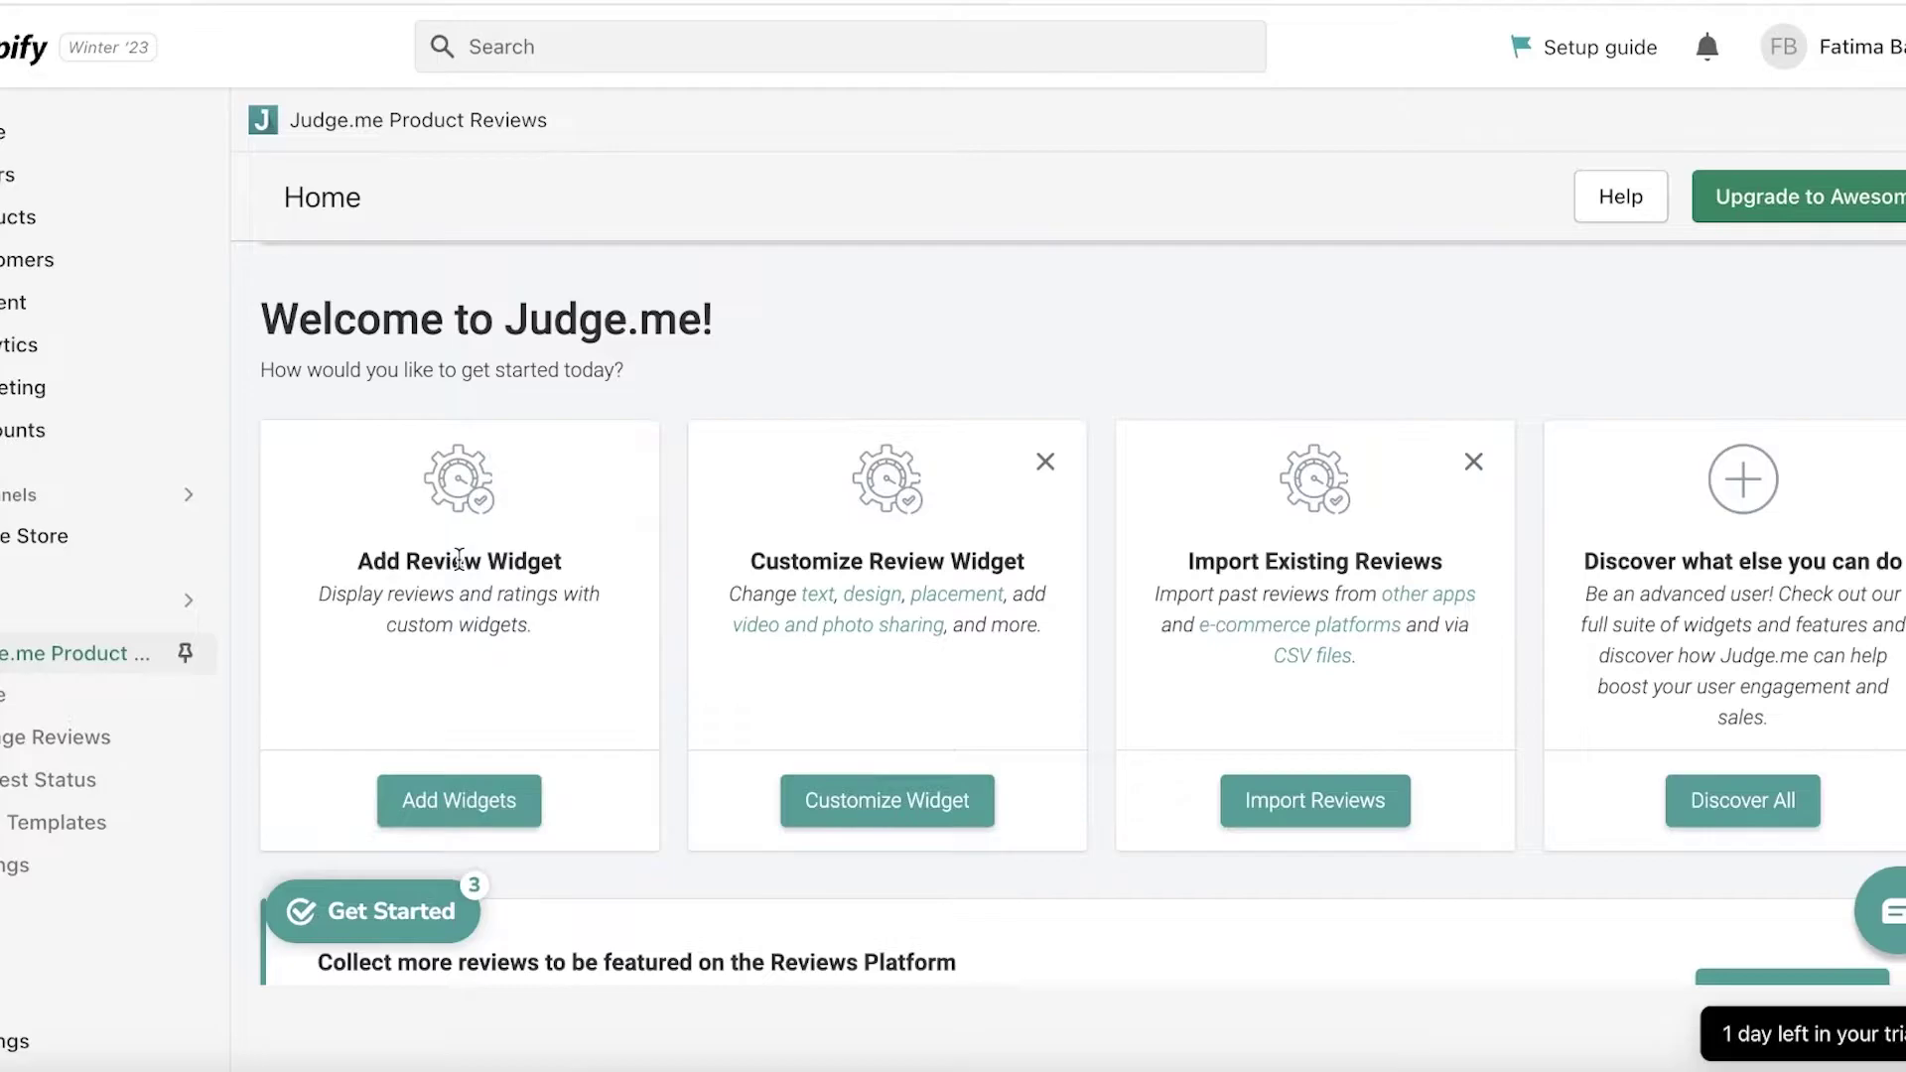
Automatically install all three review widgets on the live Dawn theme
left_click(457, 800)
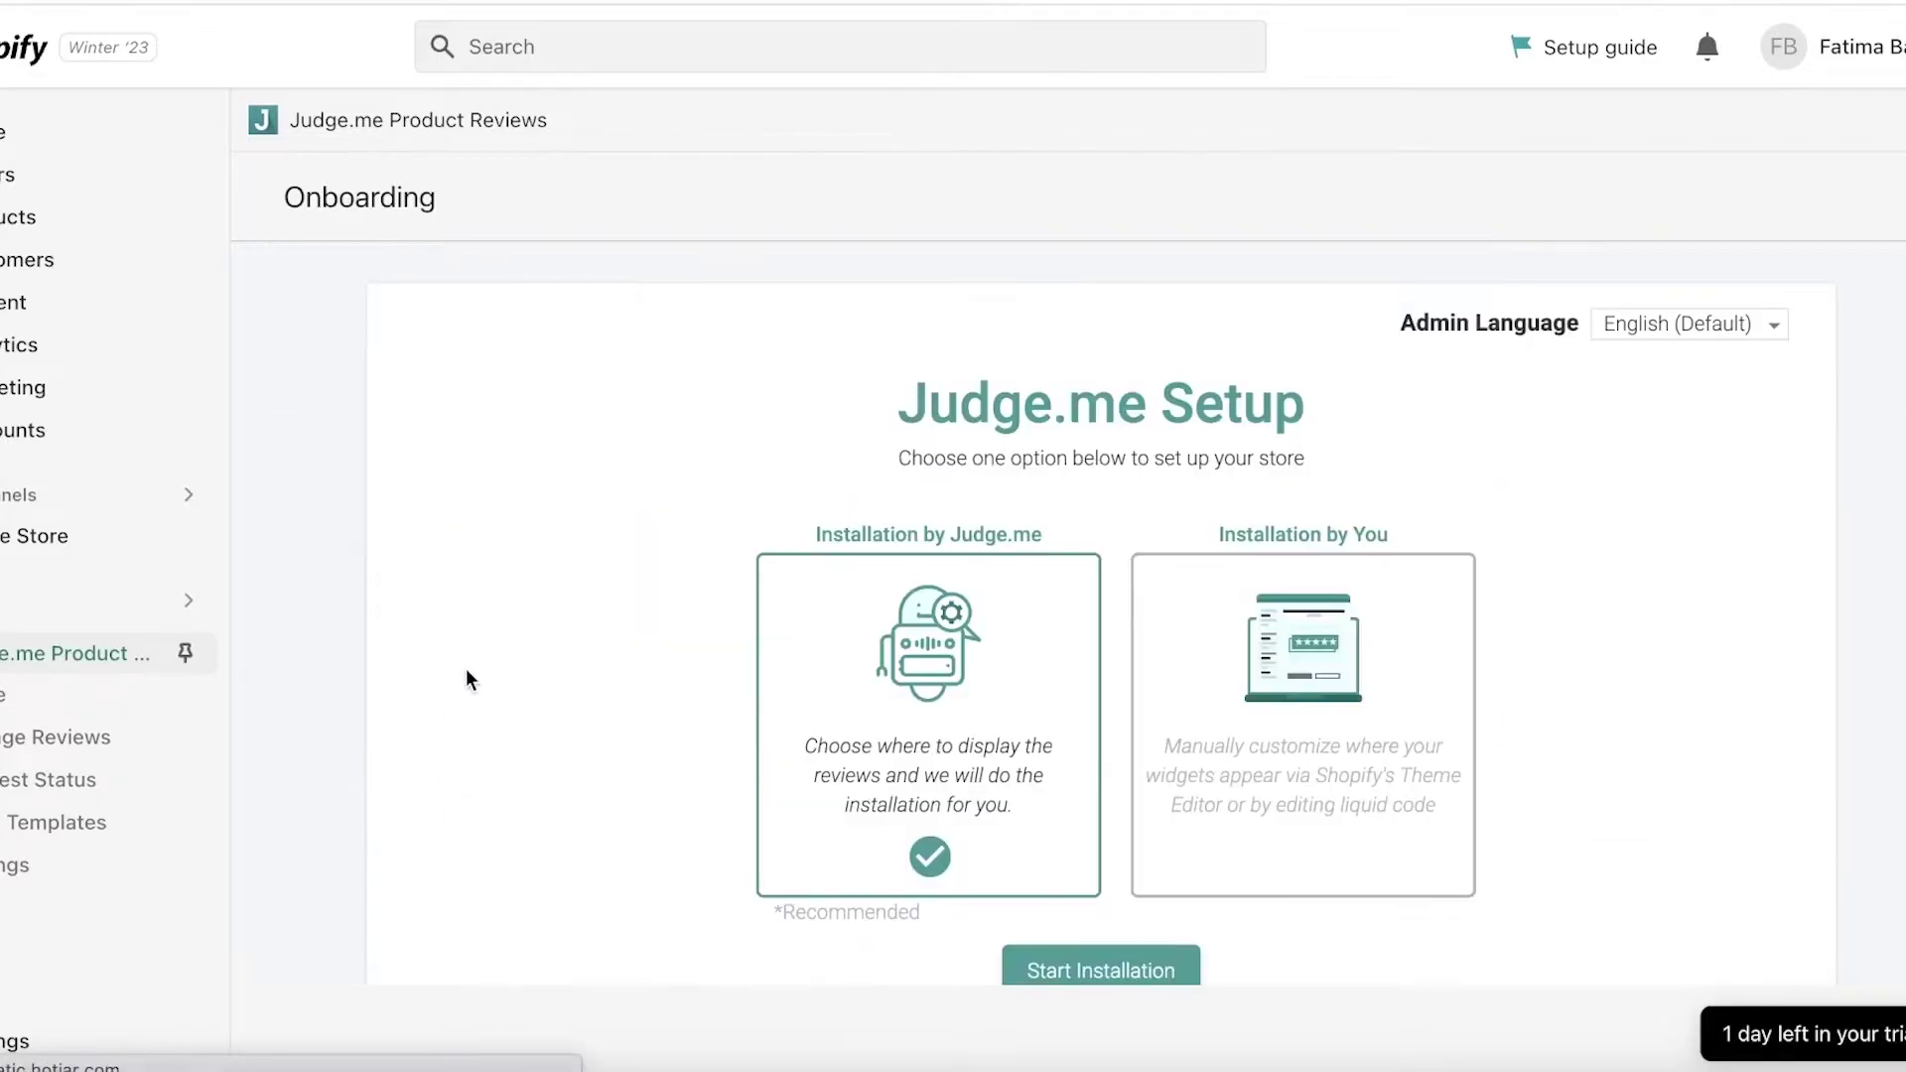
scroll(808, 493, "down", 2)
scroll(1058, 621, "up", 1)
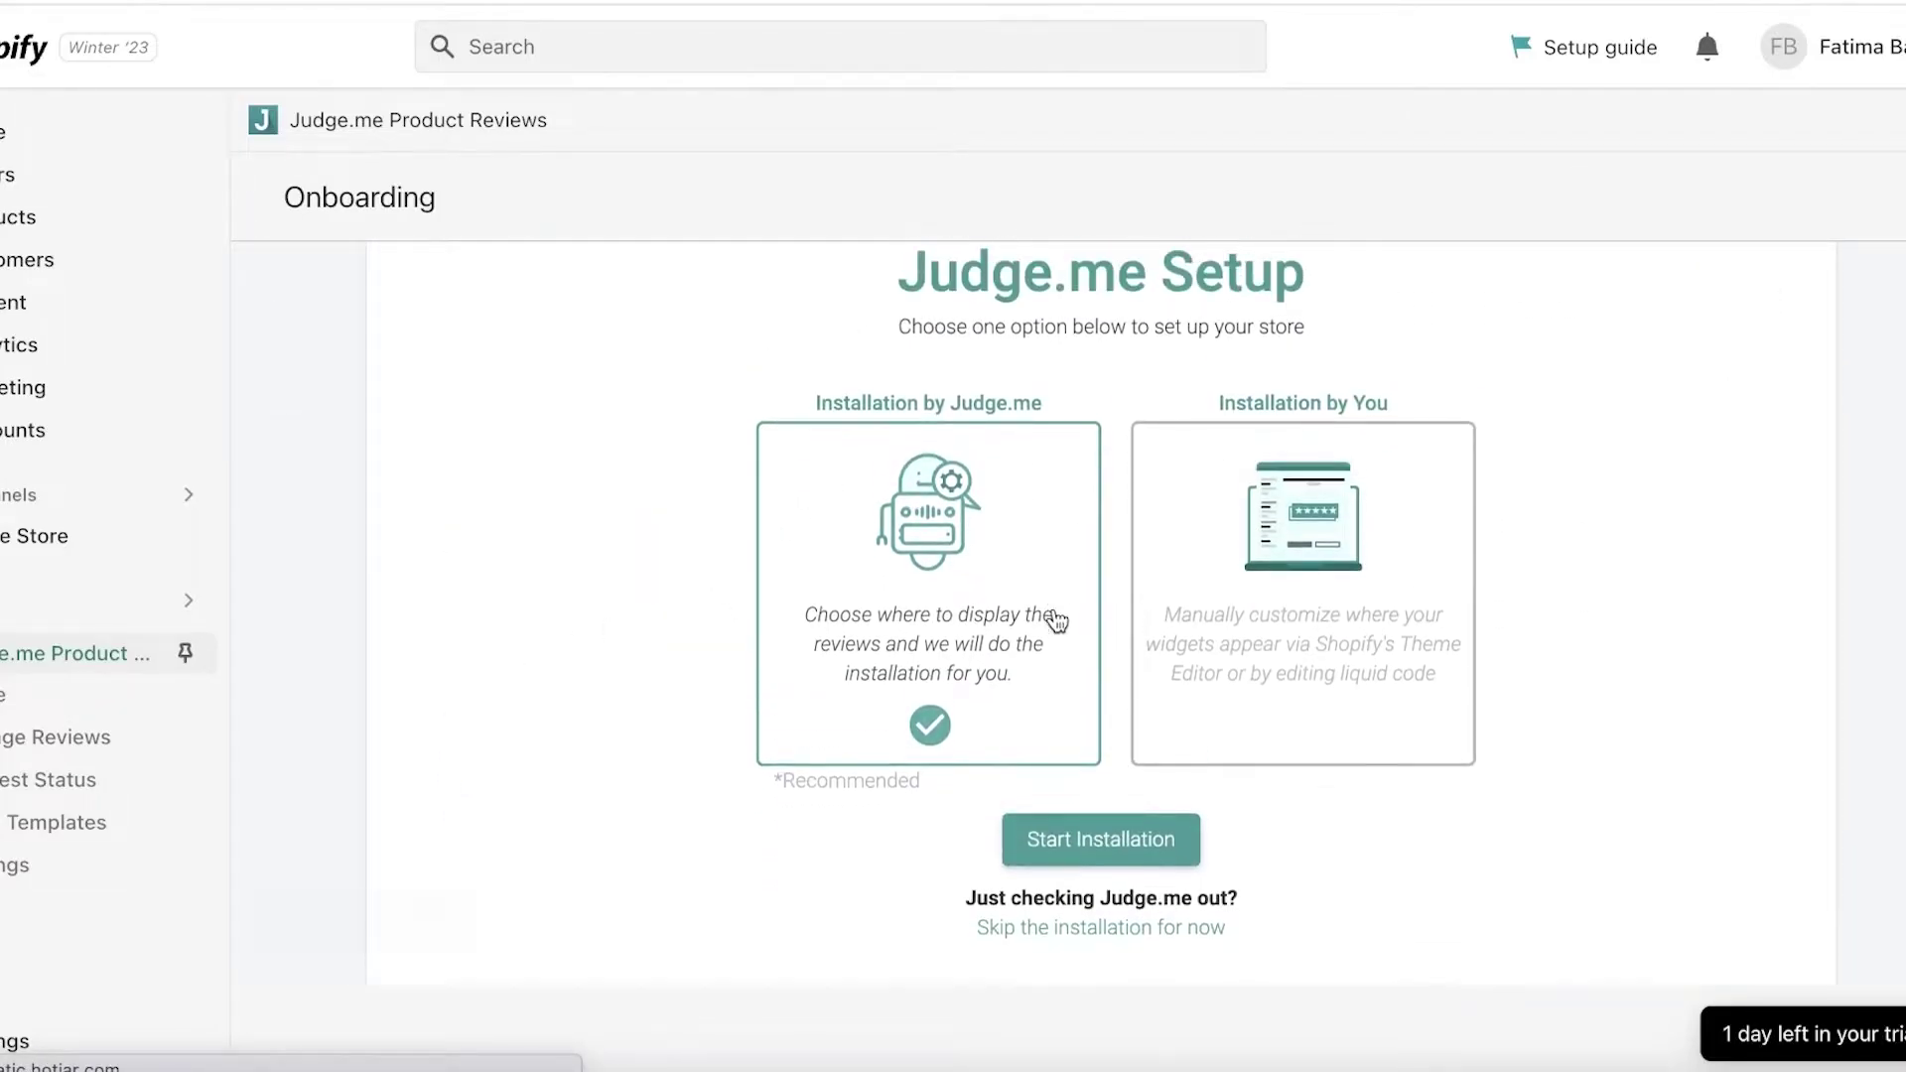
left_click(1084, 832)
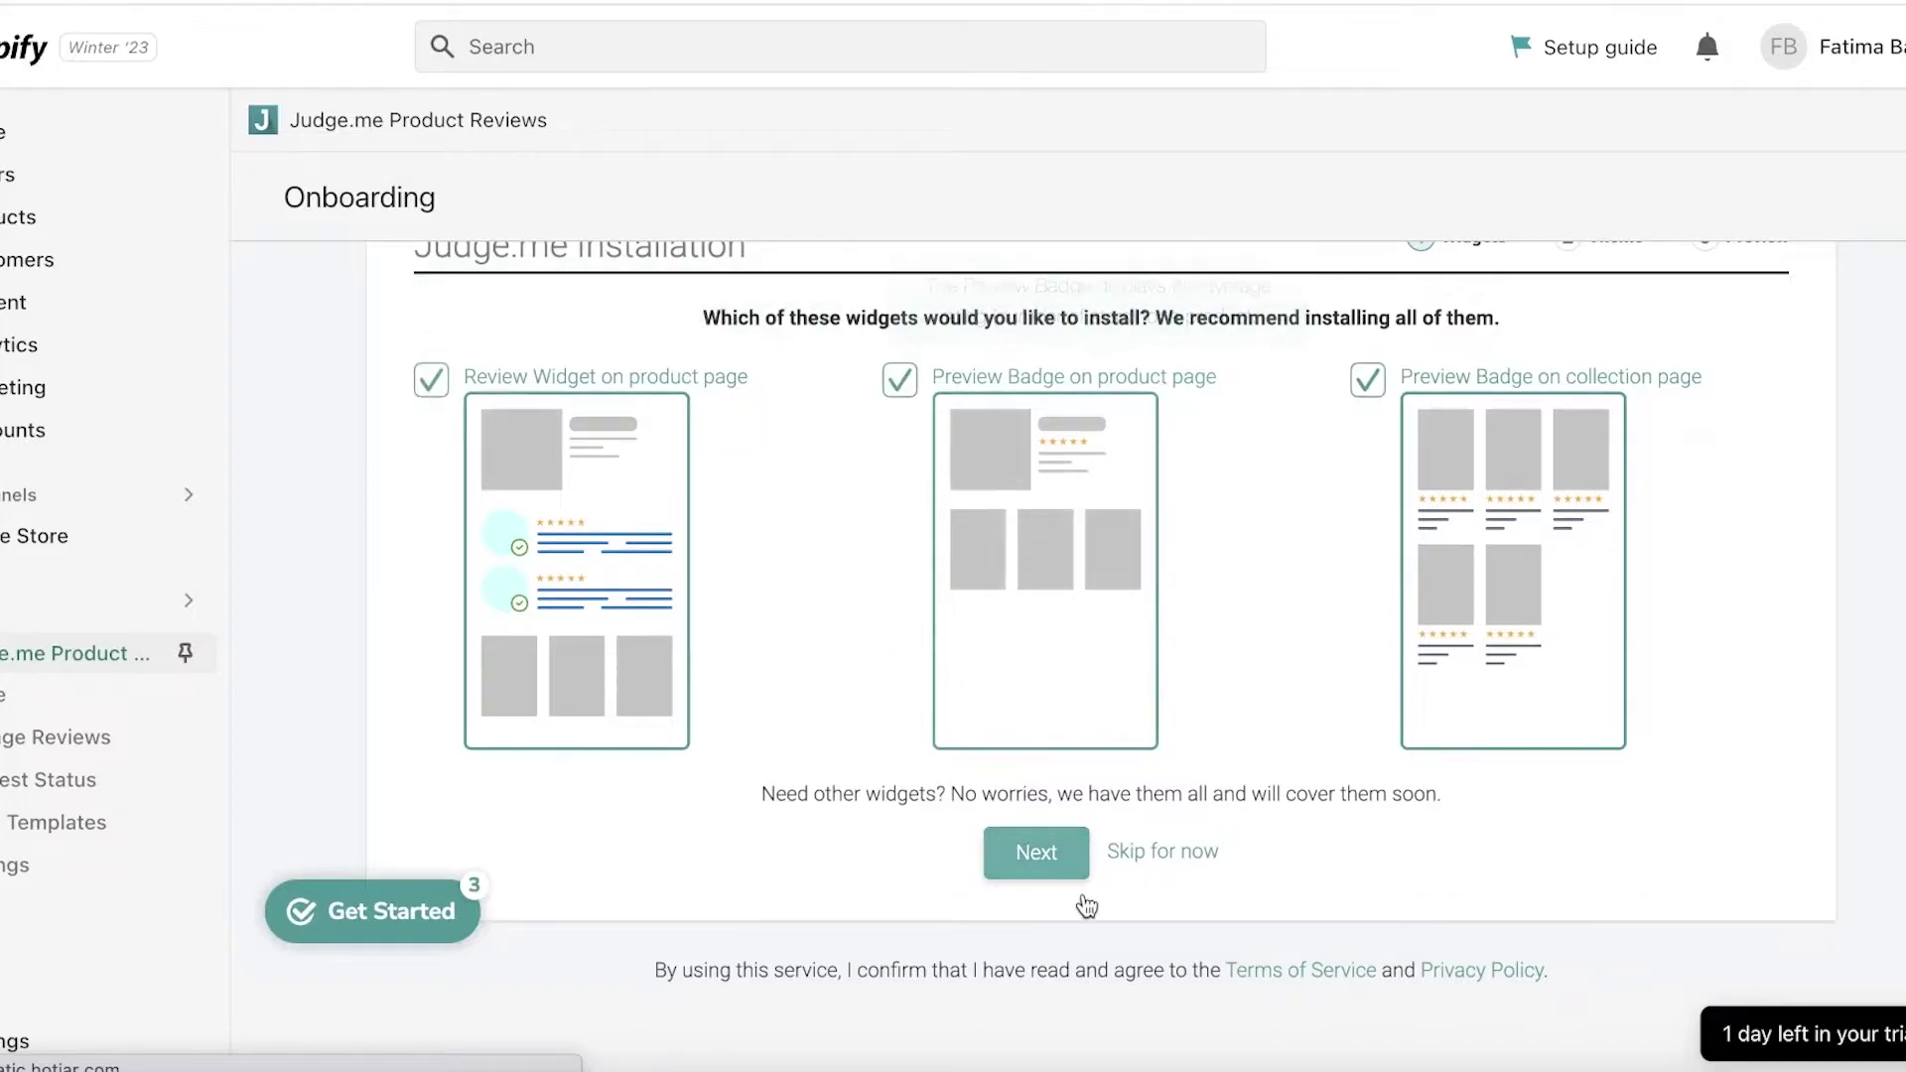
left_click(1032, 854)
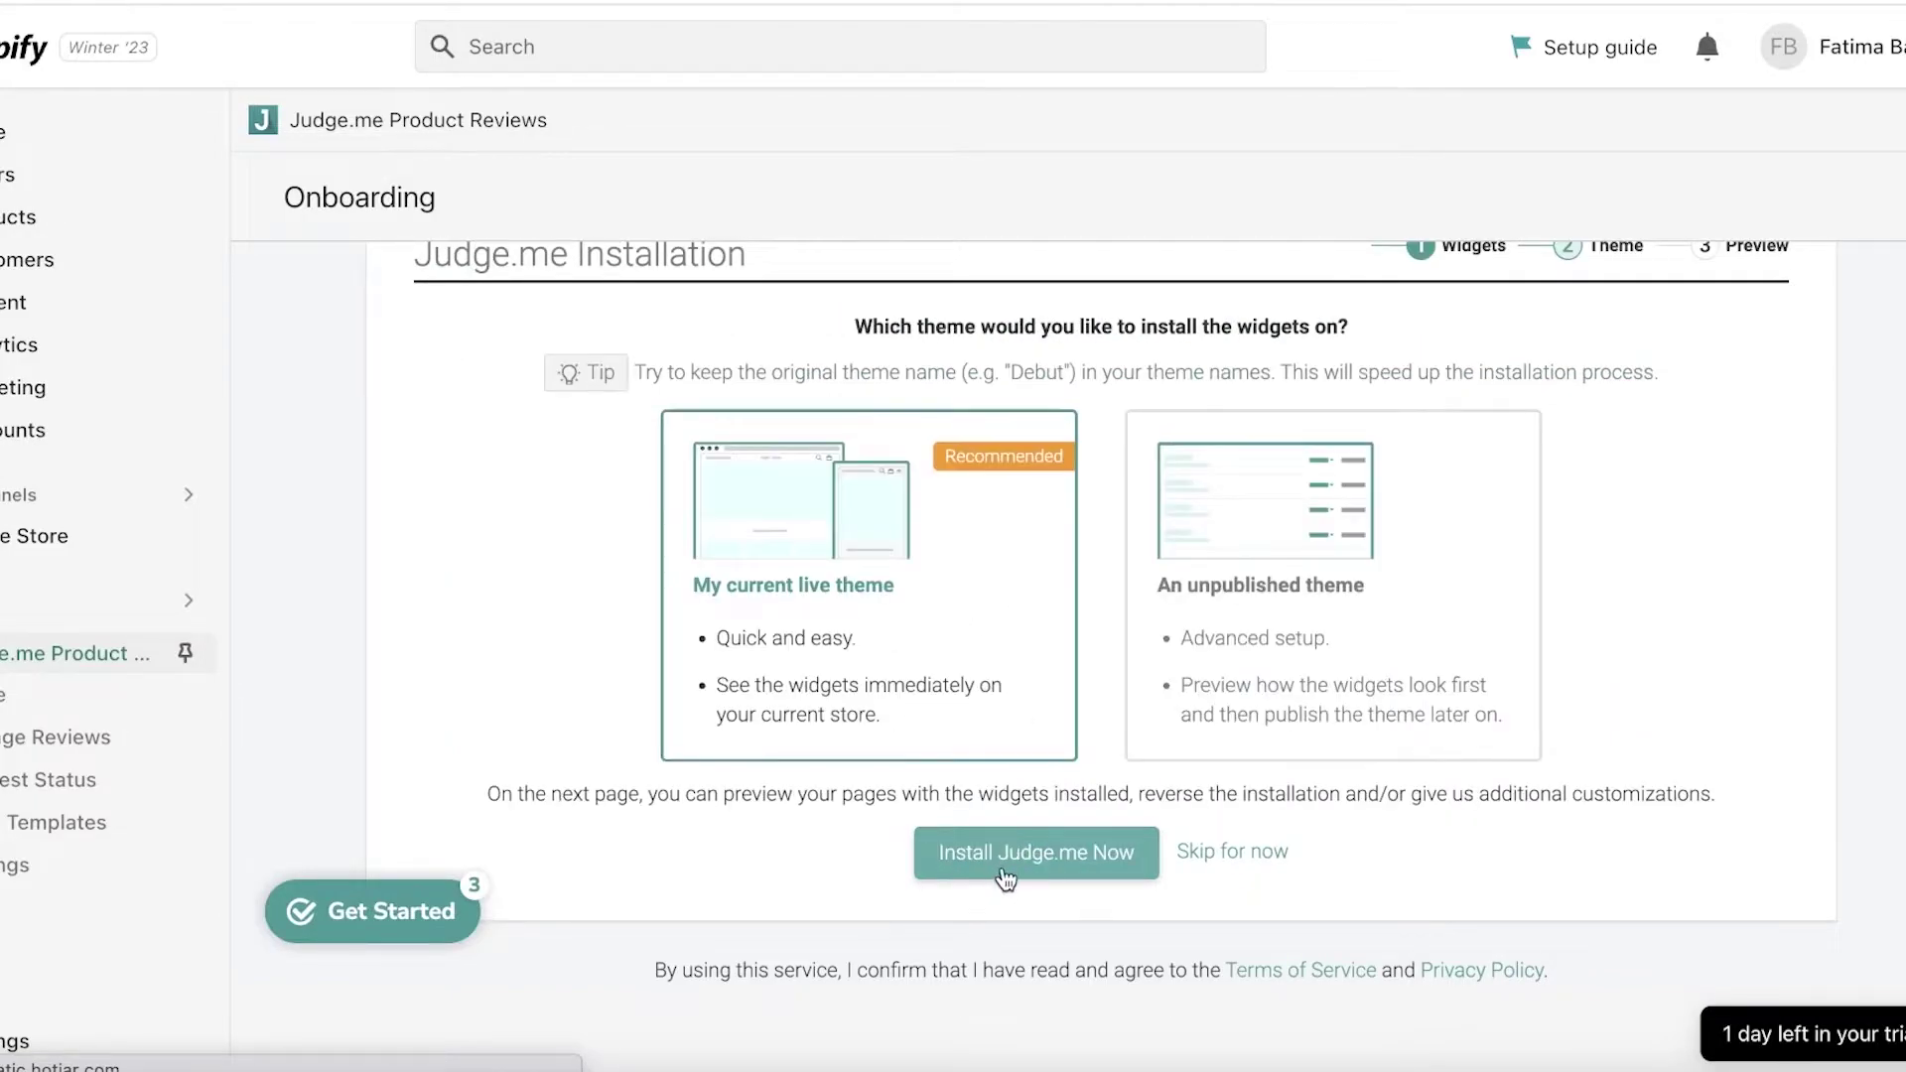
left_click(1004, 873)
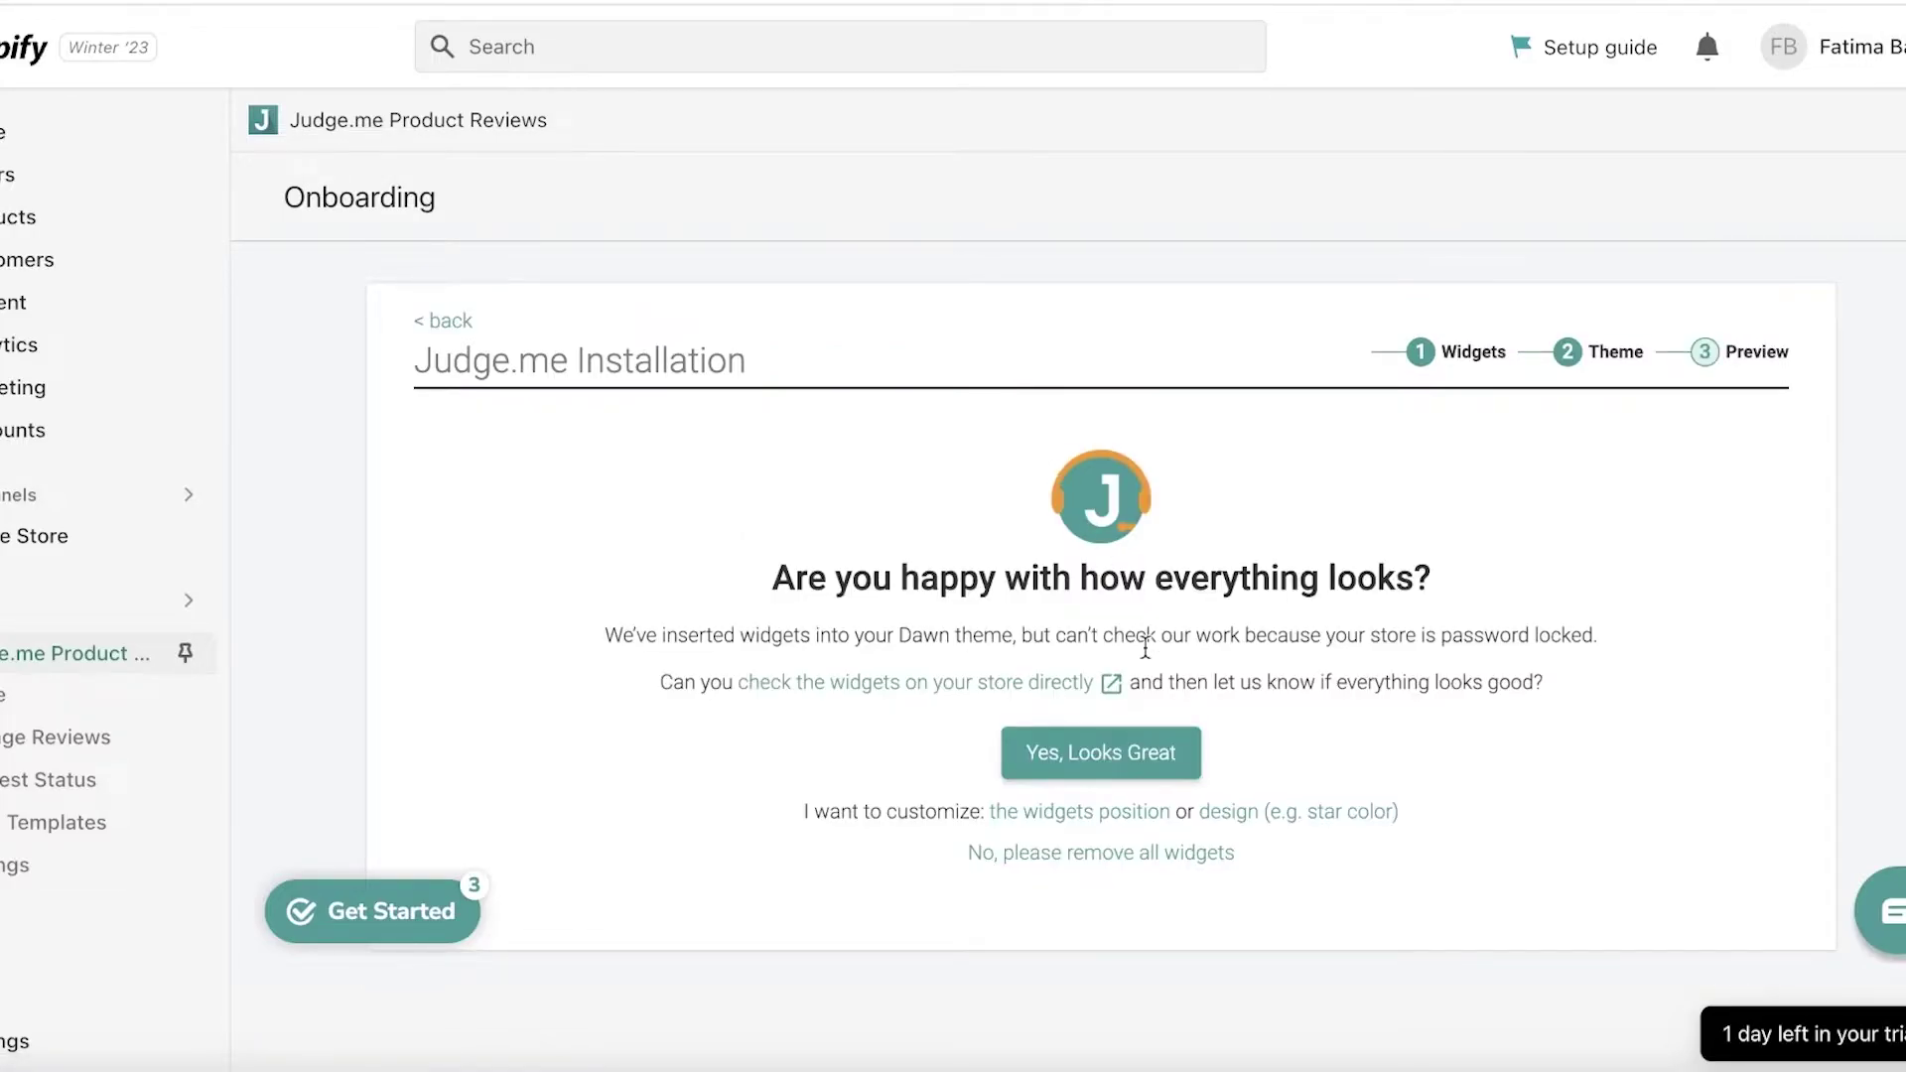
Check the installed widgets on the live store and confirm with 'Yes, Looks Great'
left_click(1095, 686)
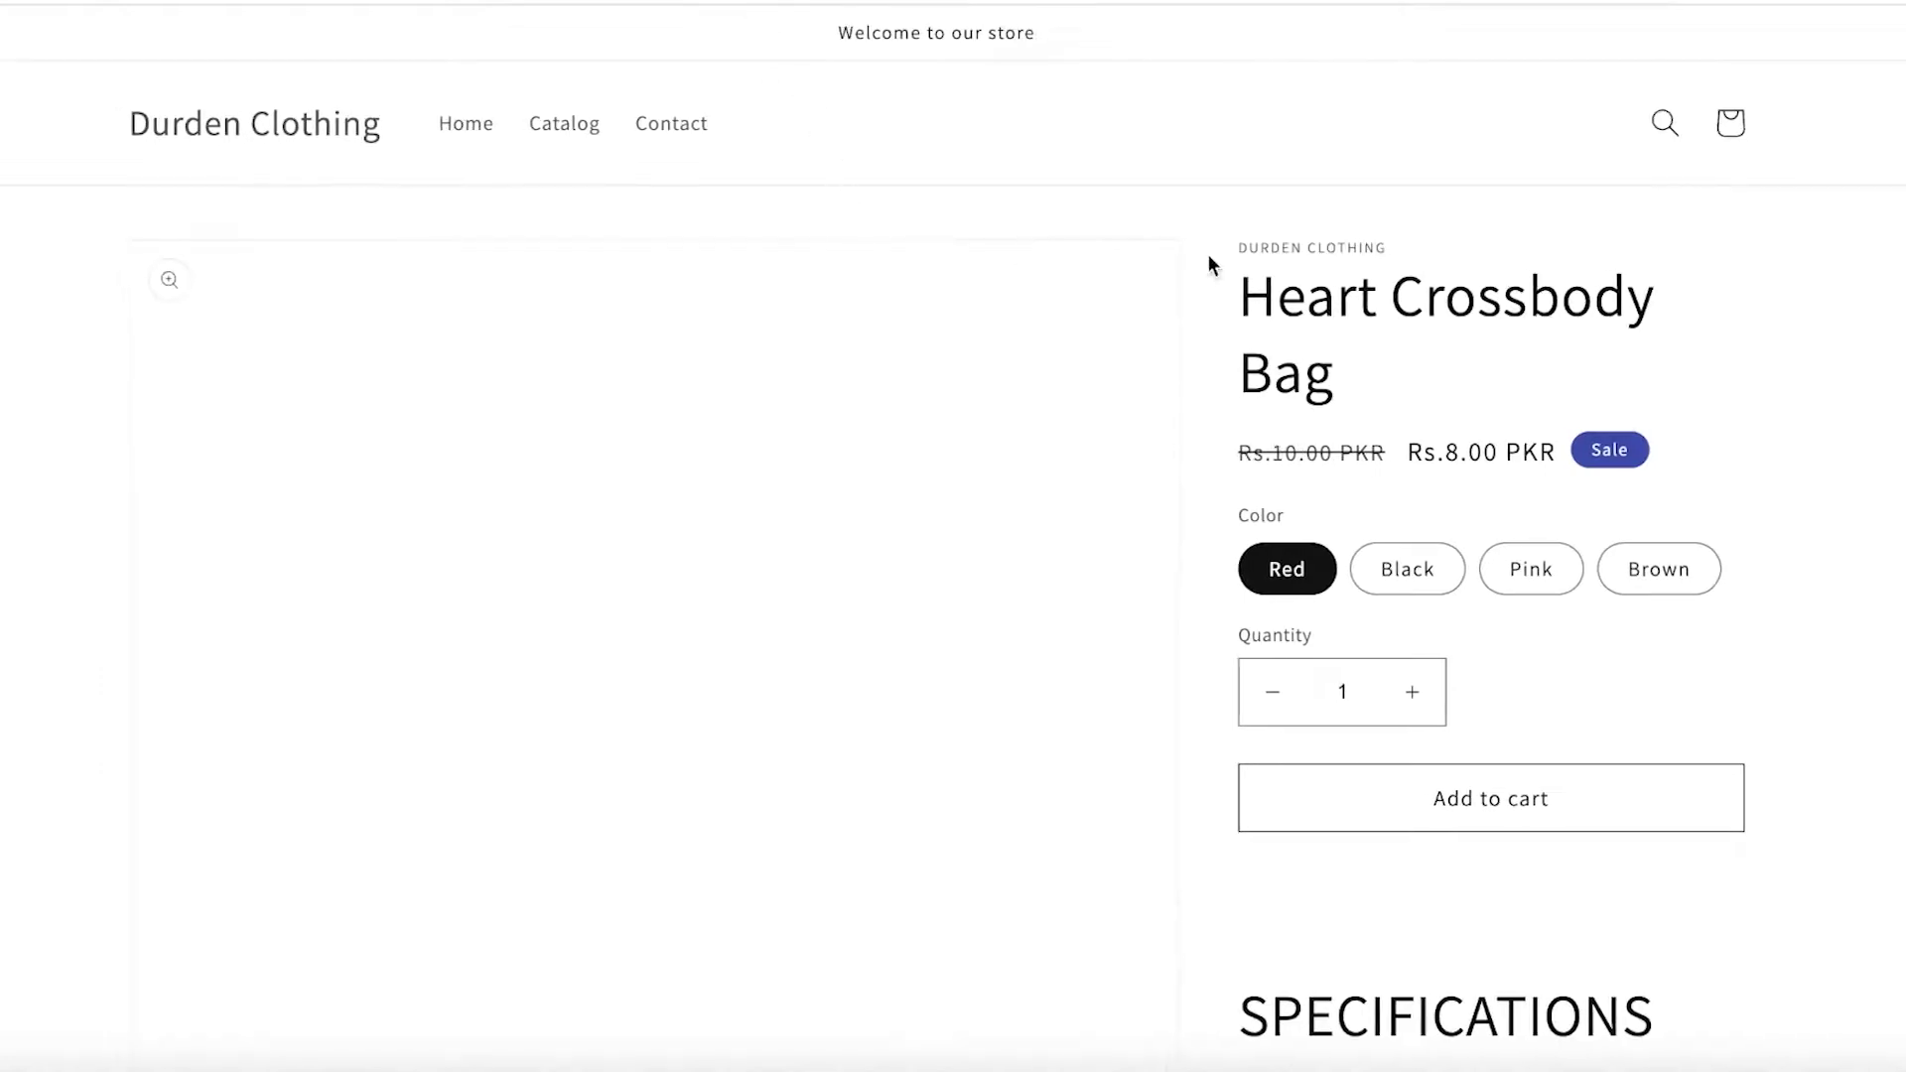
scroll(1290, 278, "down", 10)
scroll(1337, 292, "down", 3)
scroll(1340, 298, "up", 15)
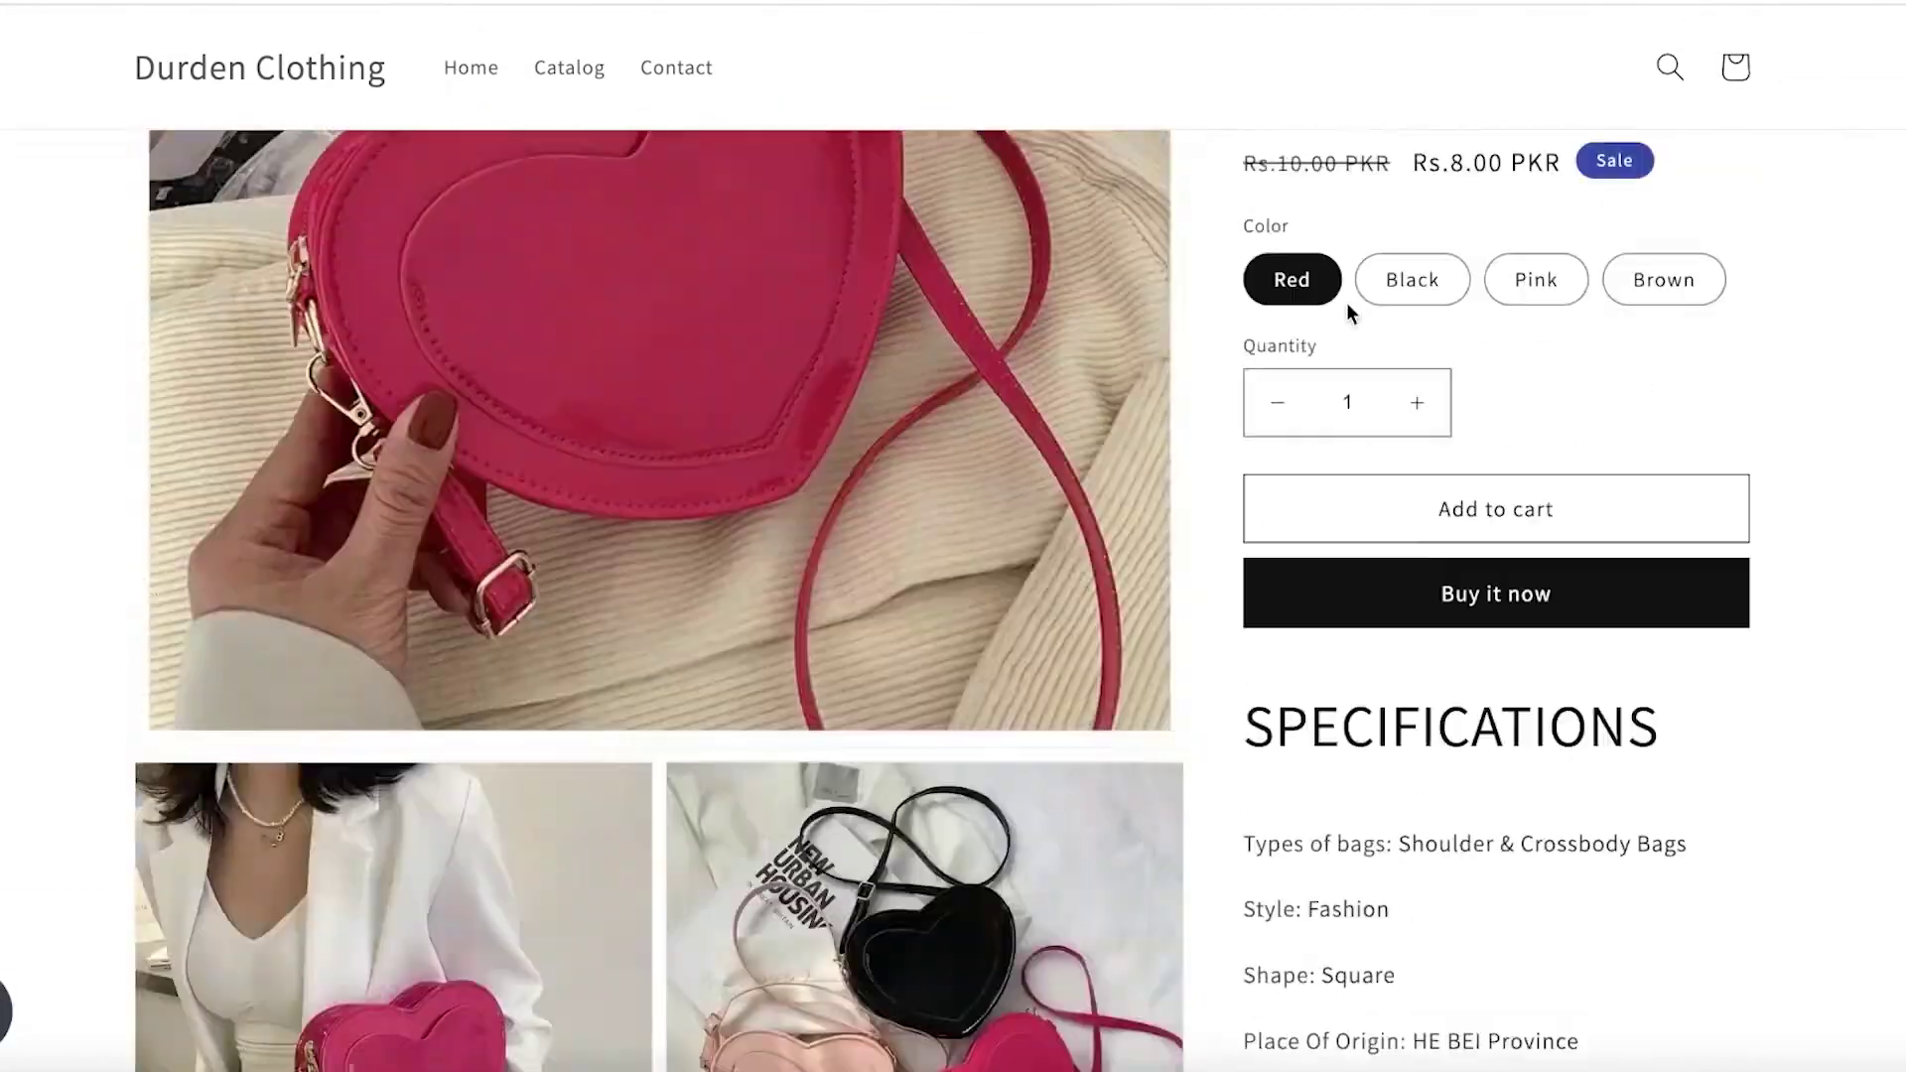
scroll(1346, 302, "down", 10)
scroll(1347, 302, "up", 2)
key("ctrl+w")
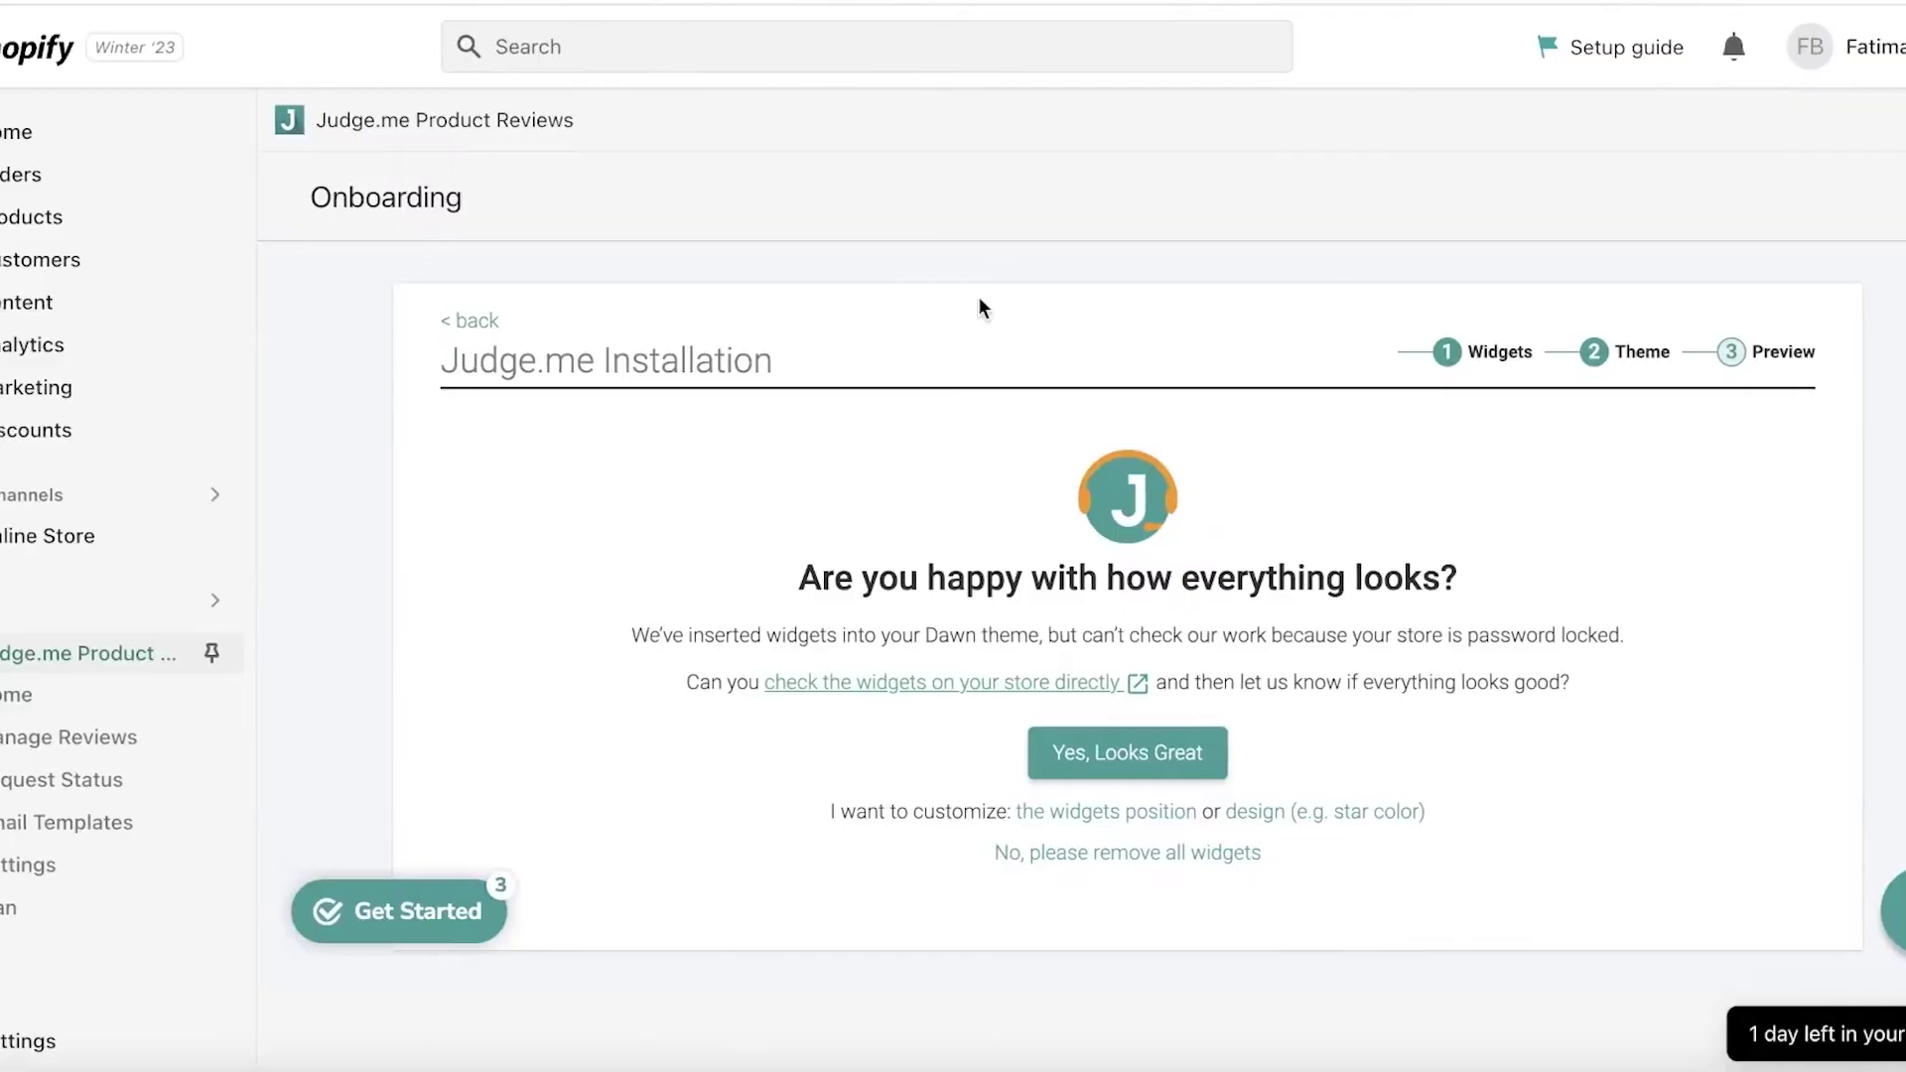
left_click(1221, 751)
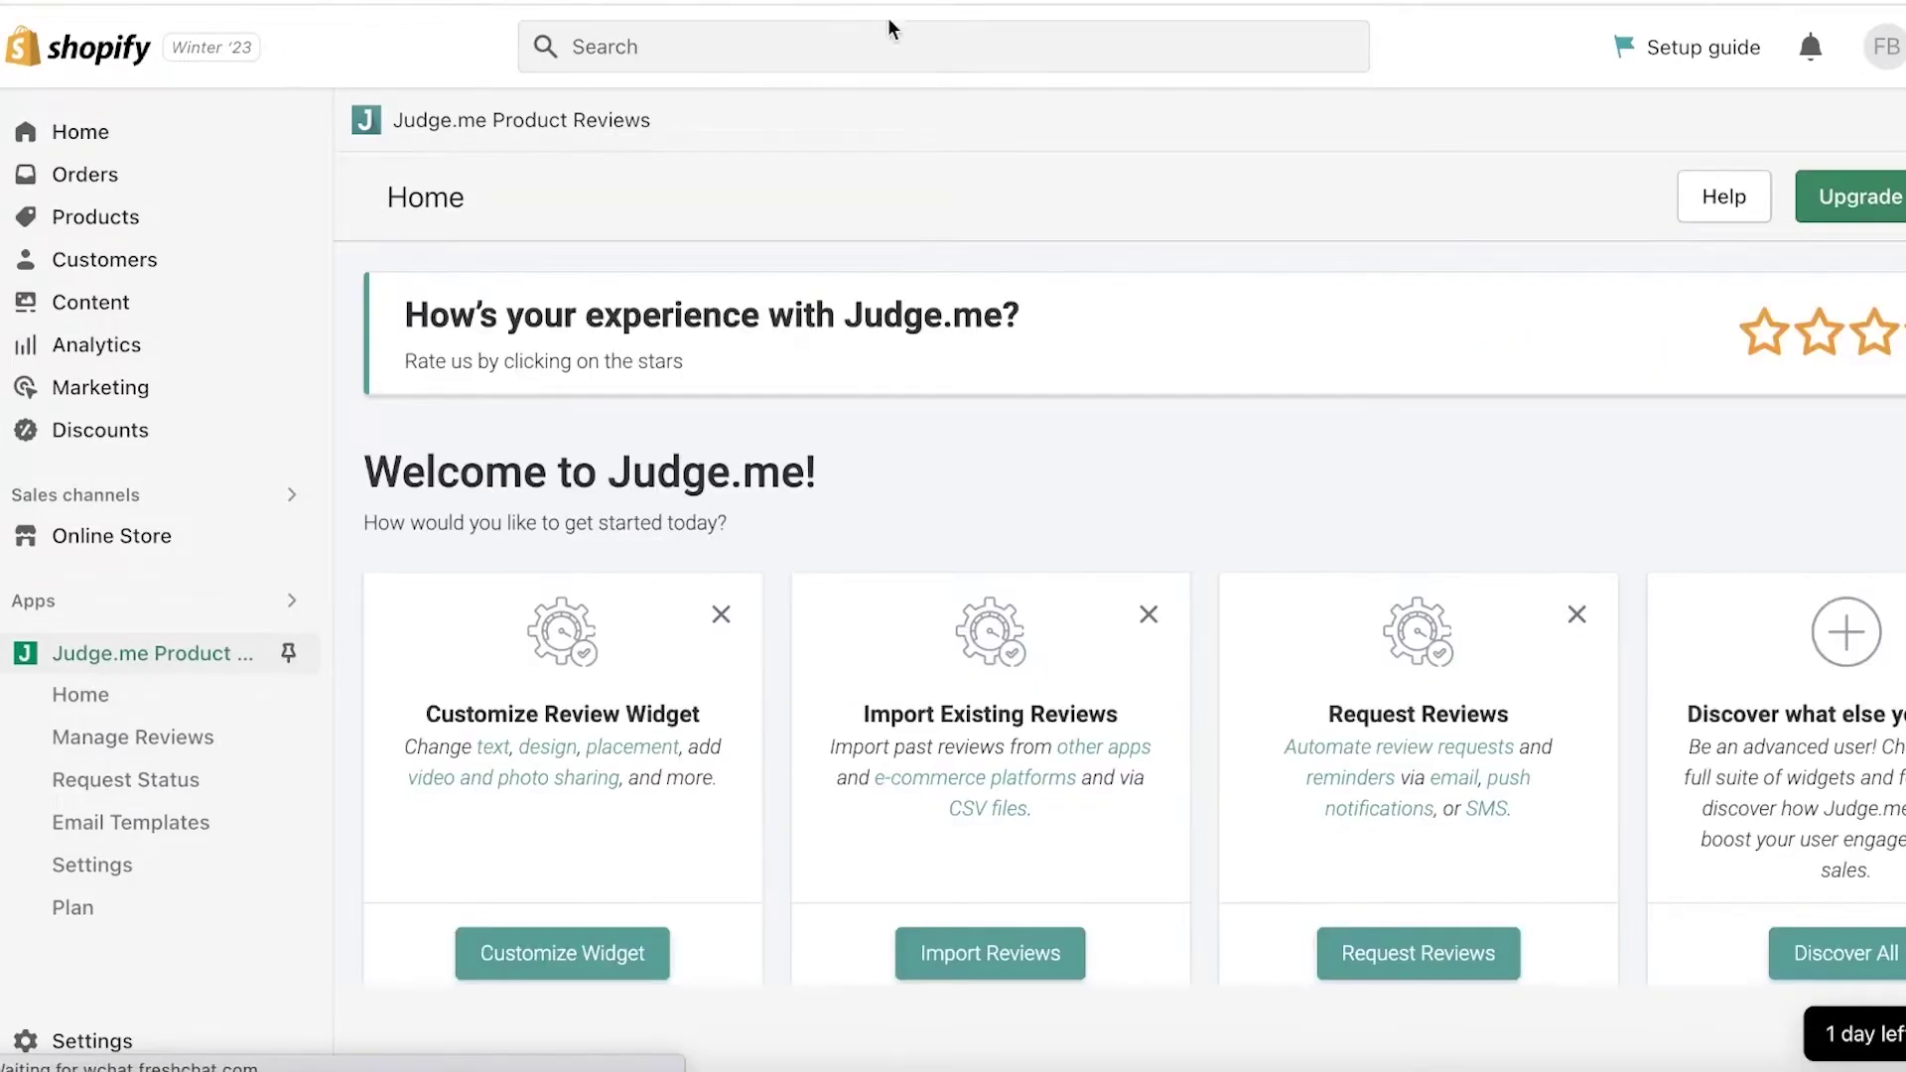
Preview the storefront's diamond shoulder bag page, then return to the Judge.me home
left_click(291, 544)
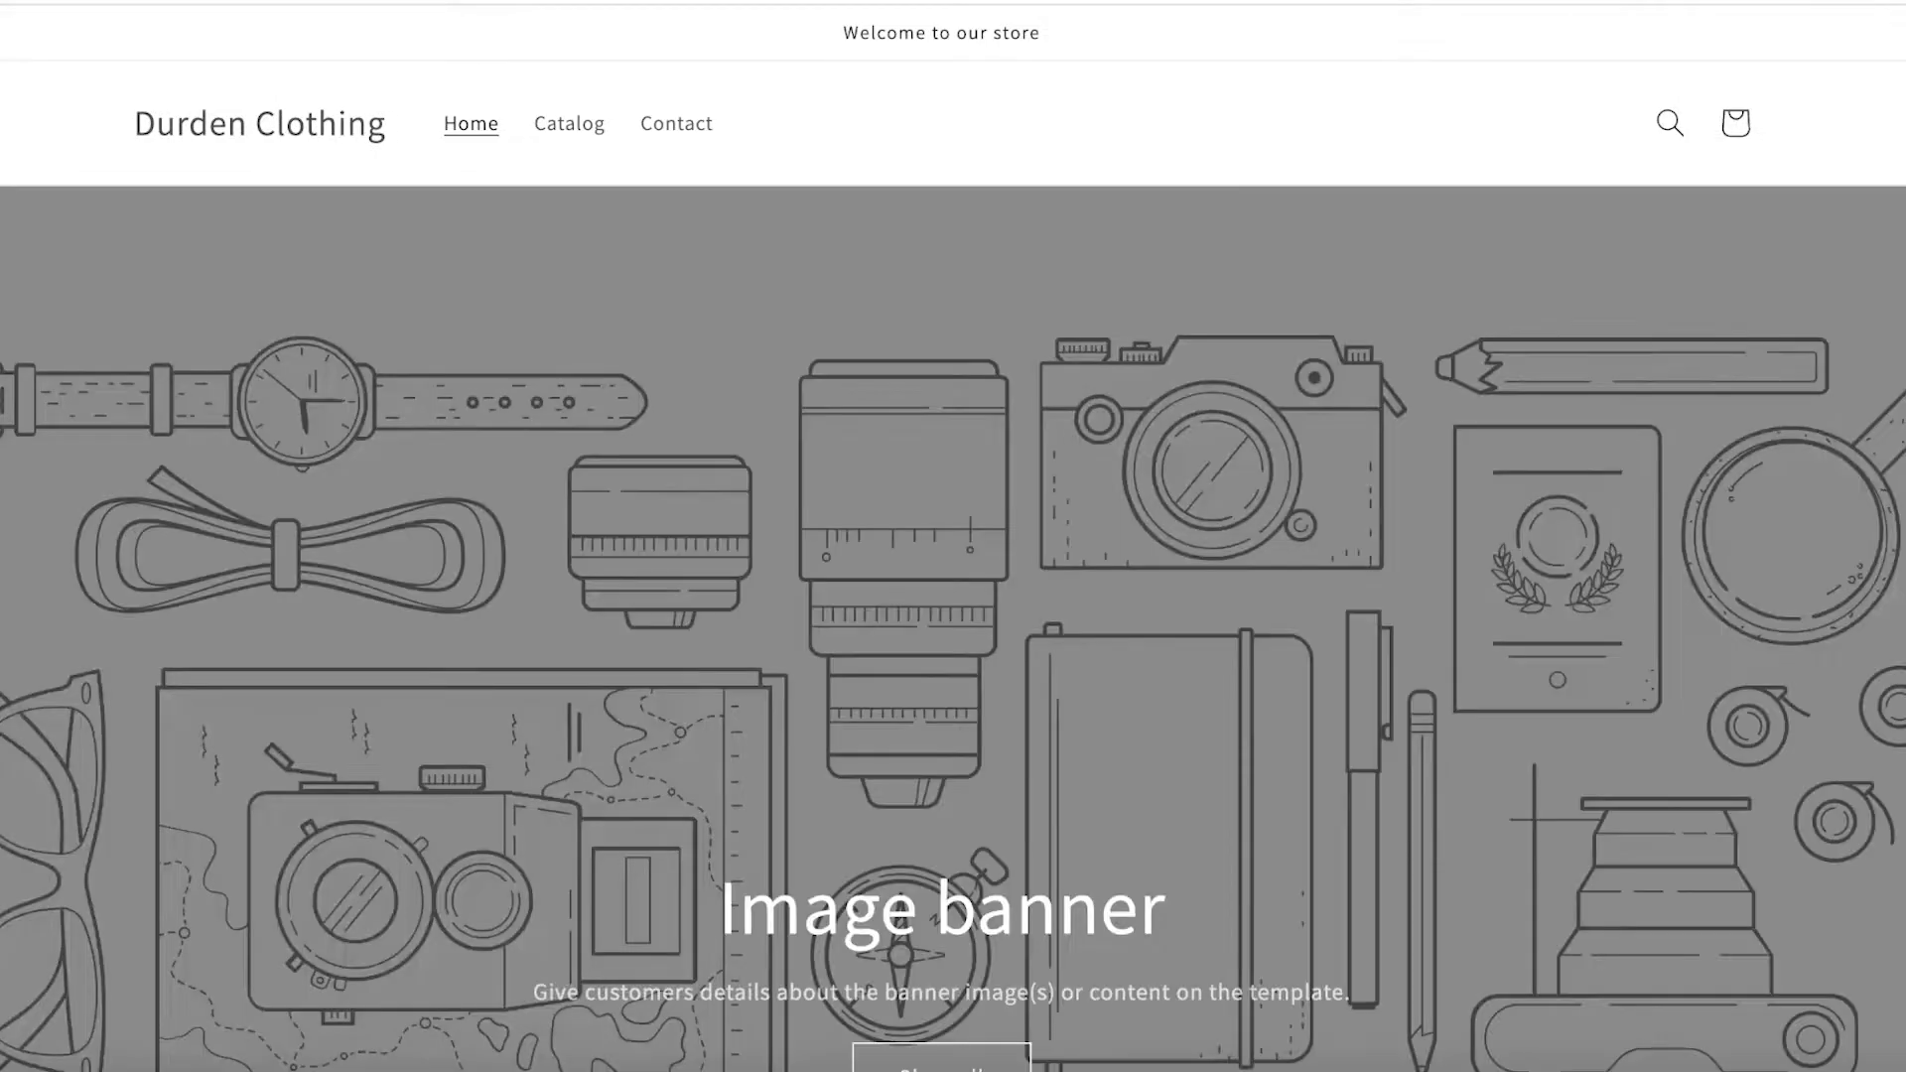
scroll(584, 184, "down", 8)
scroll(524, 268, "down", 10)
scroll(523, 268, "up", 10)
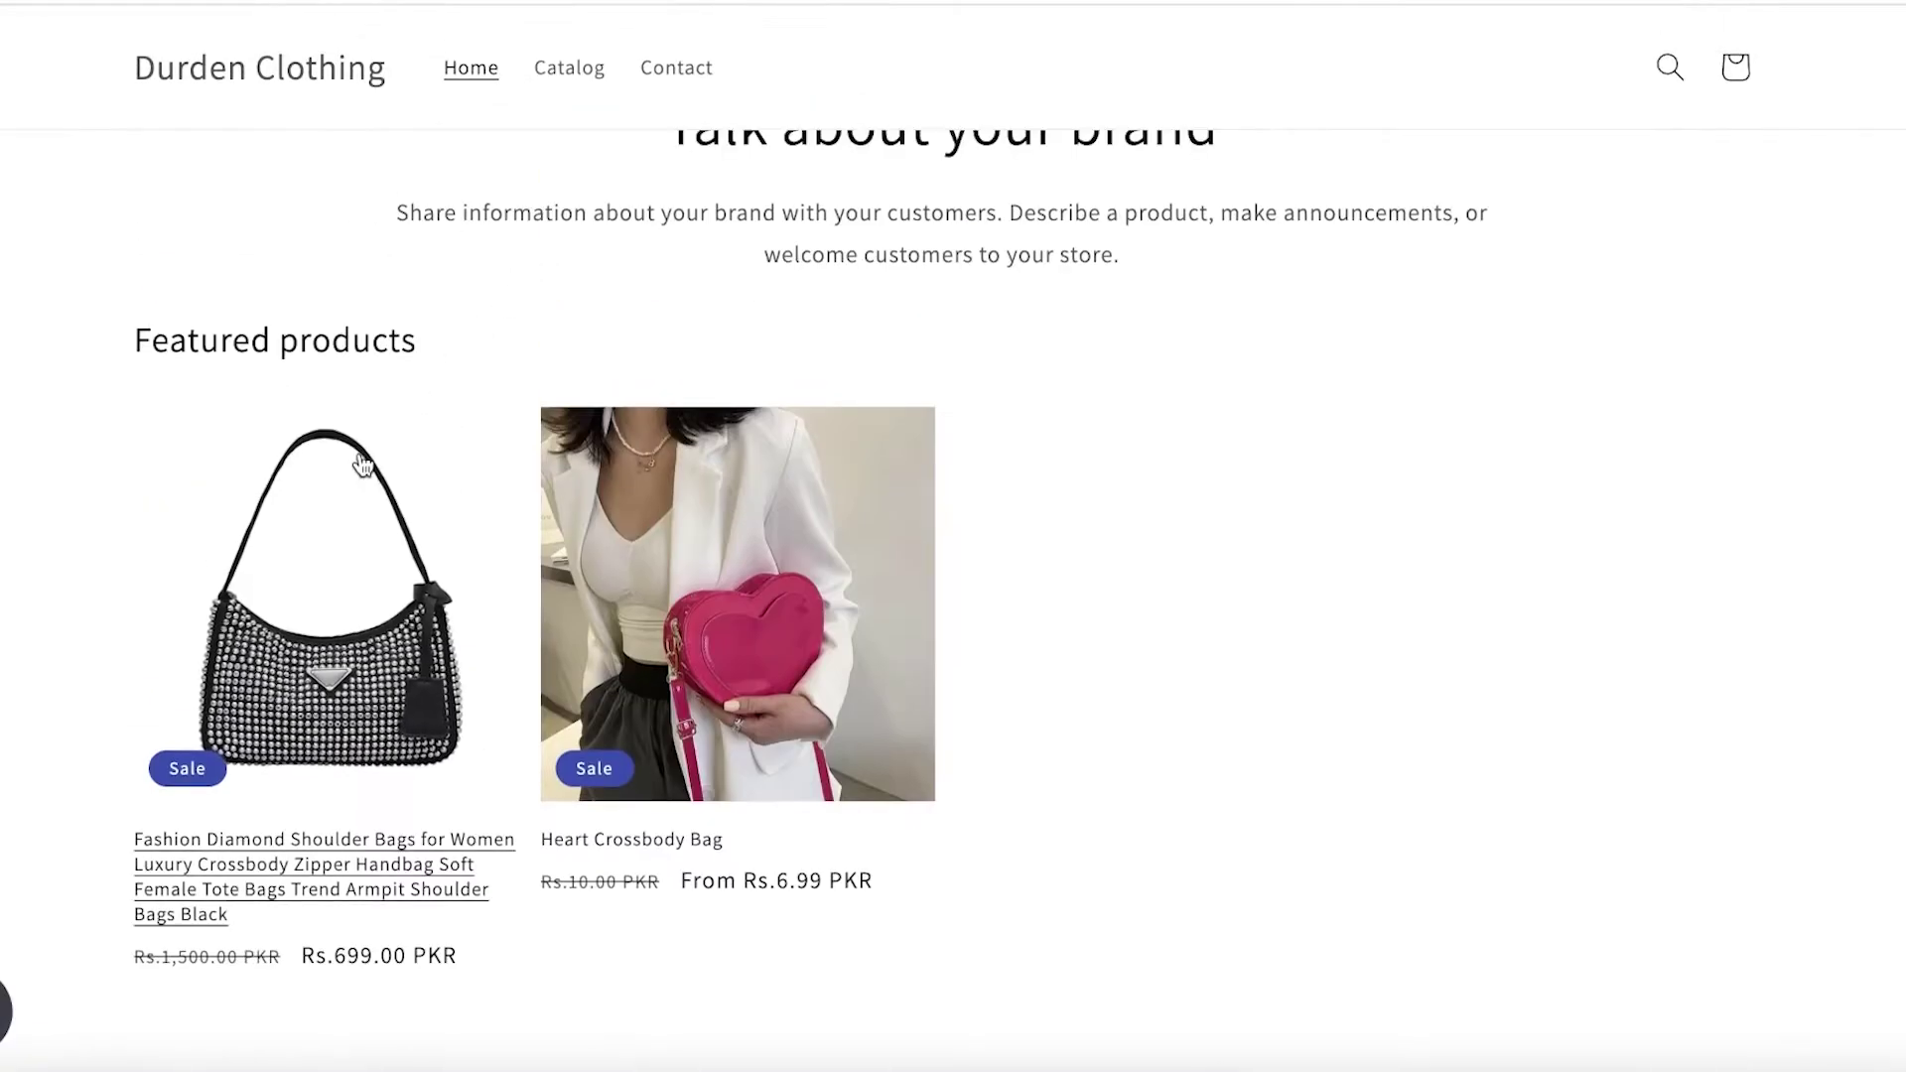
left_click(328, 606)
scroll(1421, 298, "down", 10)
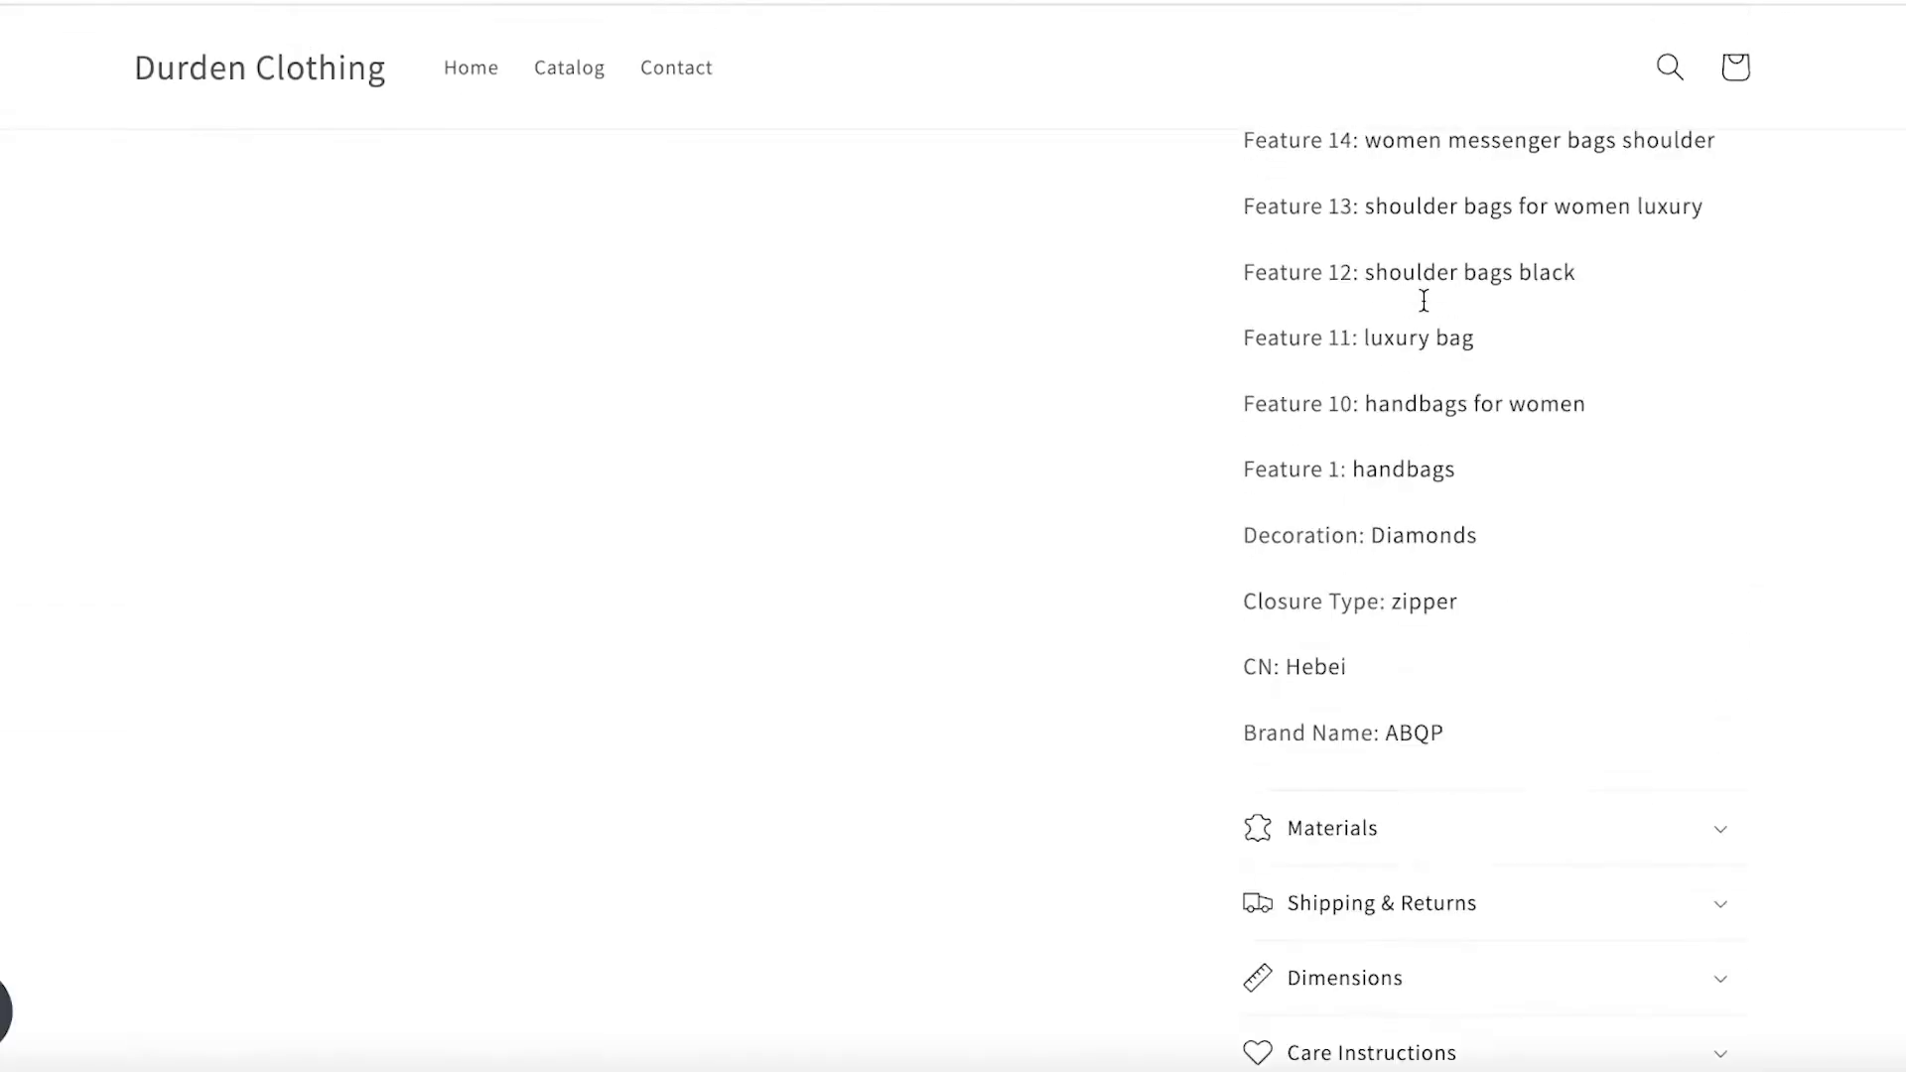
scroll(1477, 451, "up", 10)
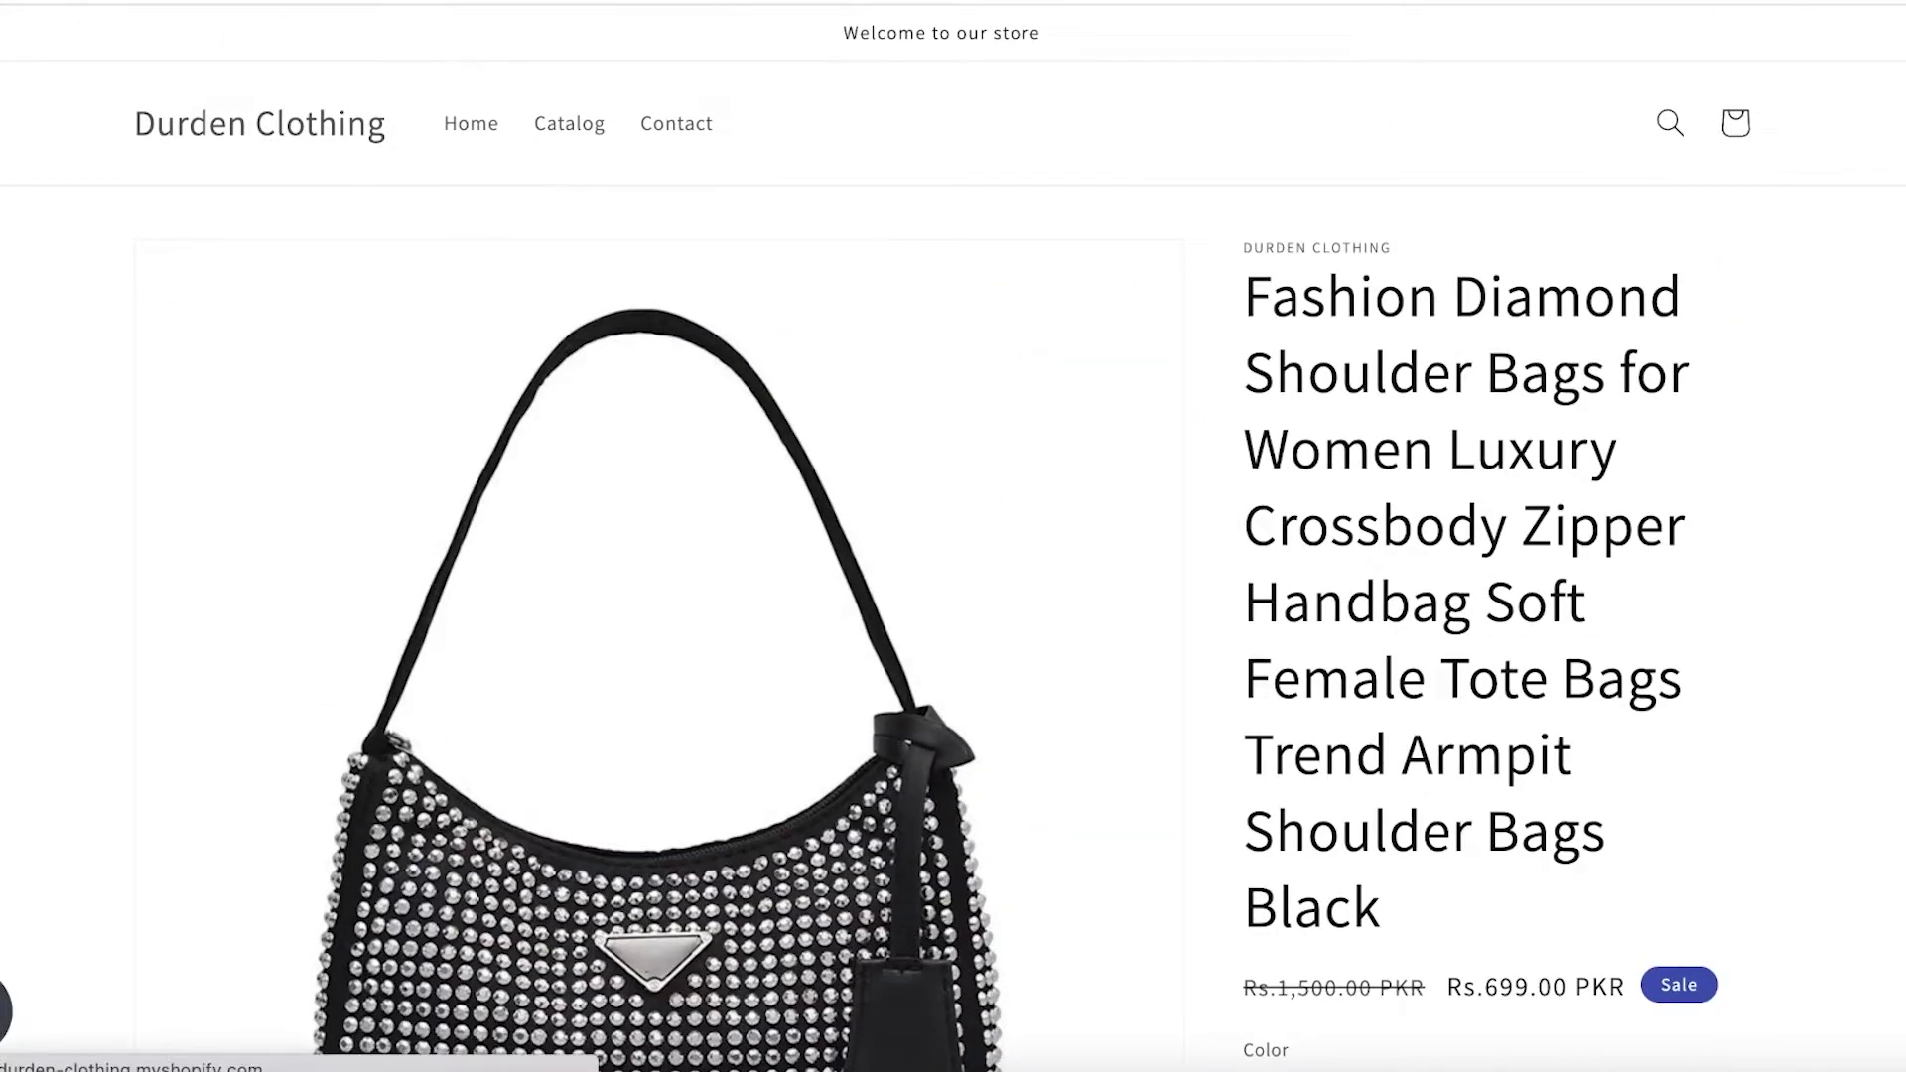
key("ctrl+w")
scroll(561, 844, "down", 4)
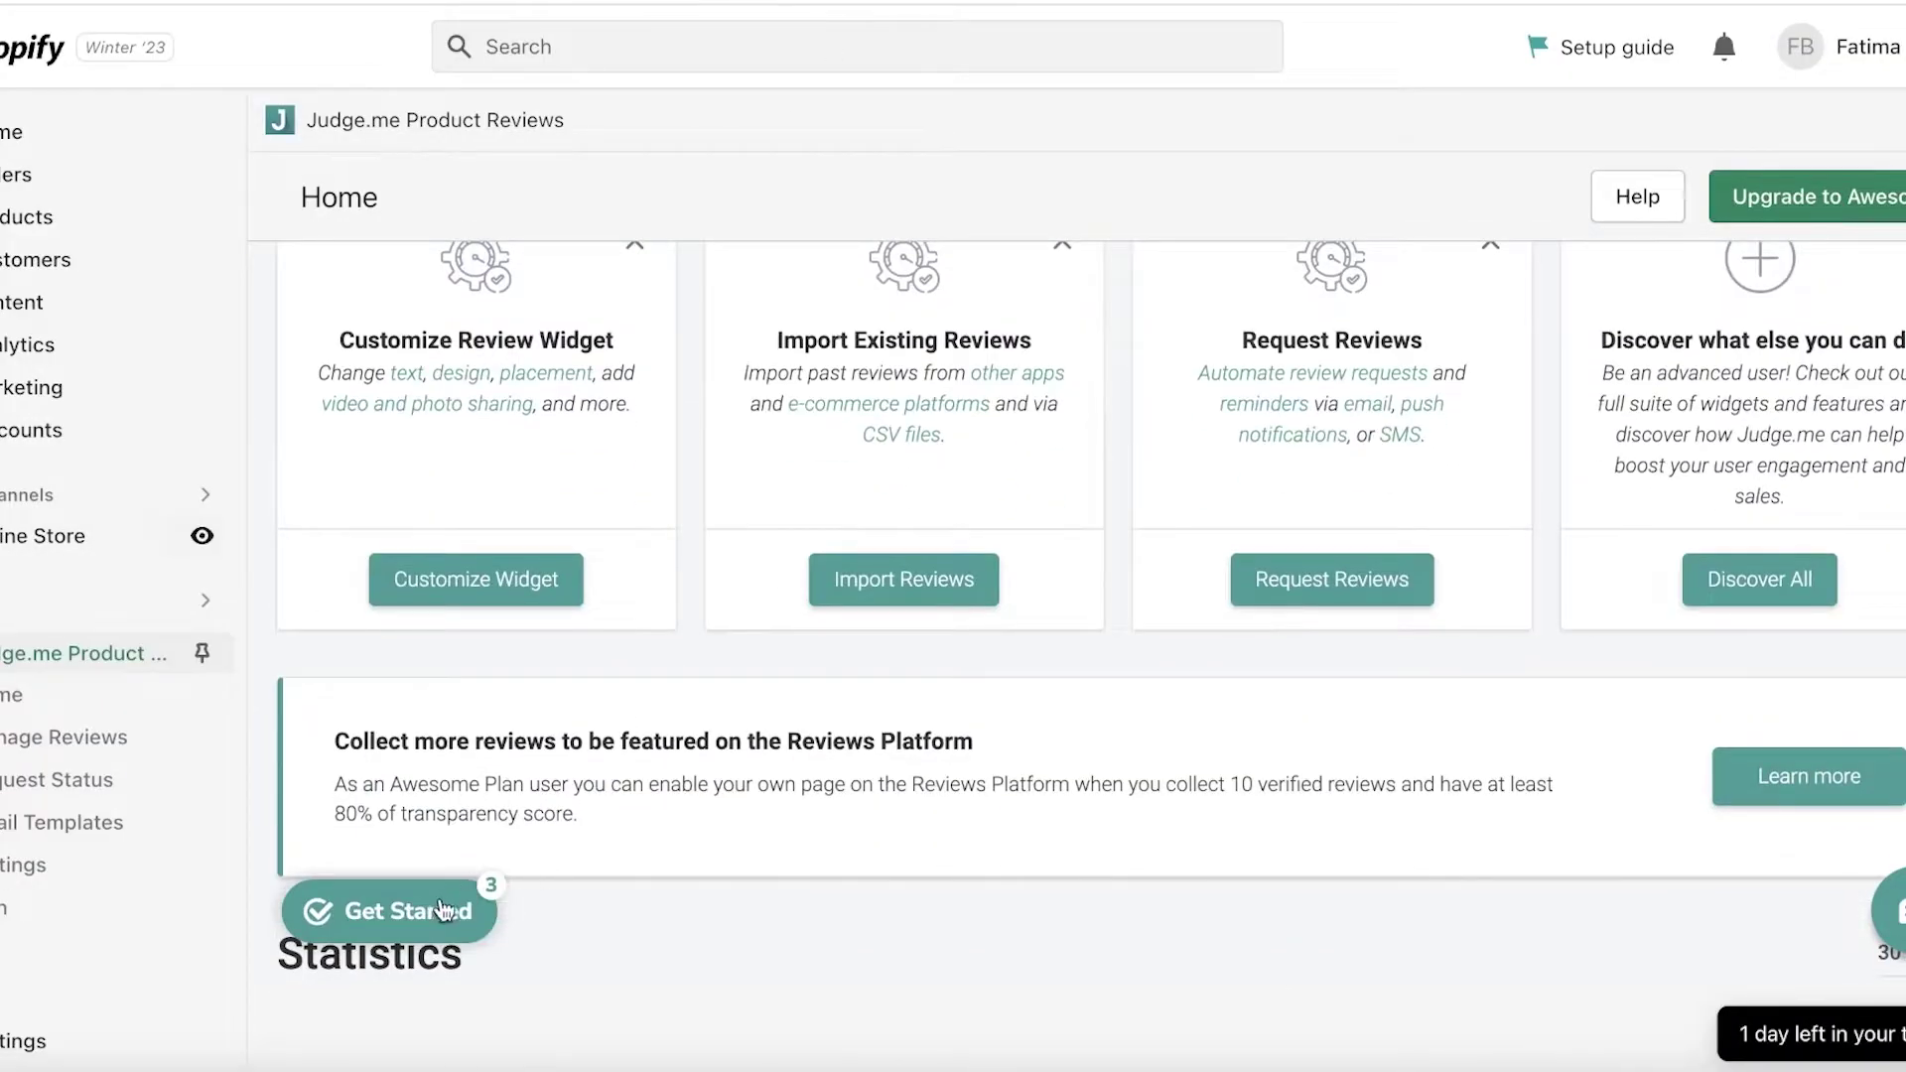
Save the Judge.me Review Widget settings with primary color #339999
scroll(596, 566, "up", 3)
scroll(1375, 643, "down", 3)
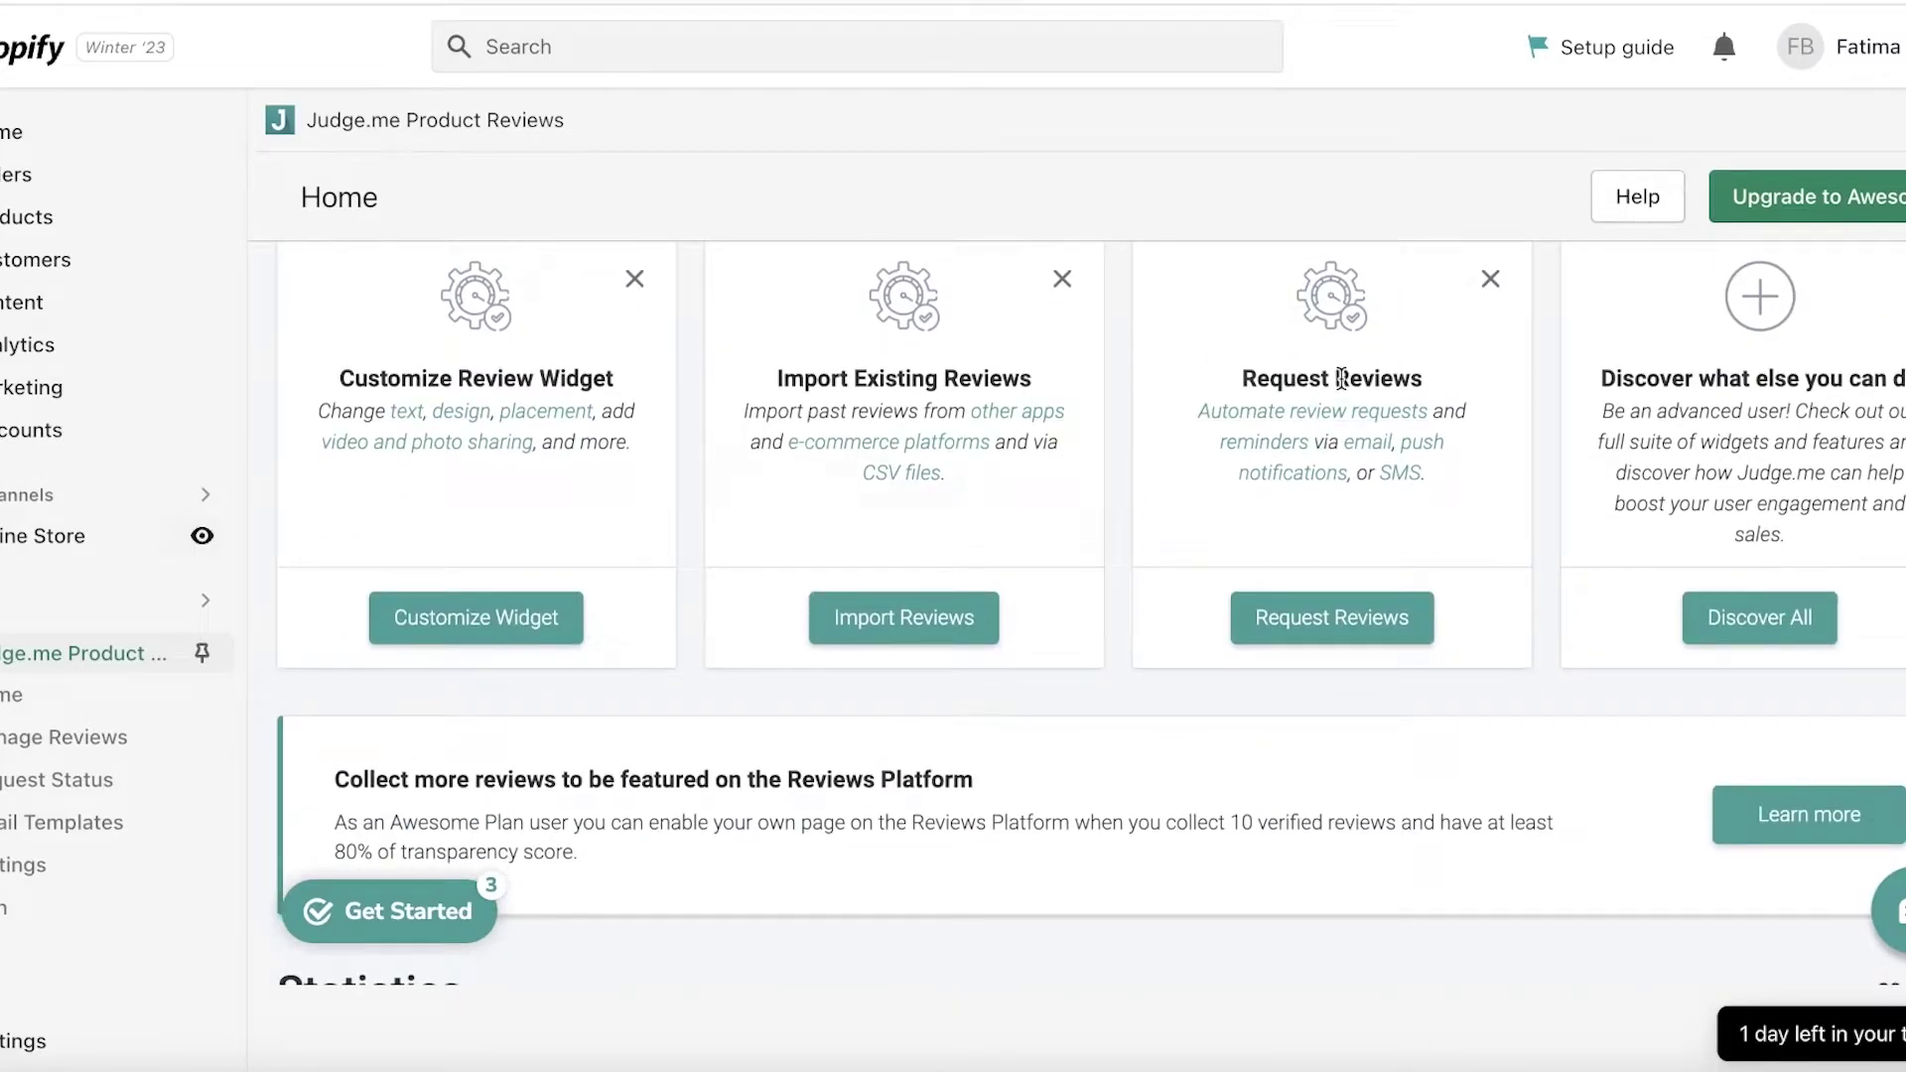
left_click(515, 622)
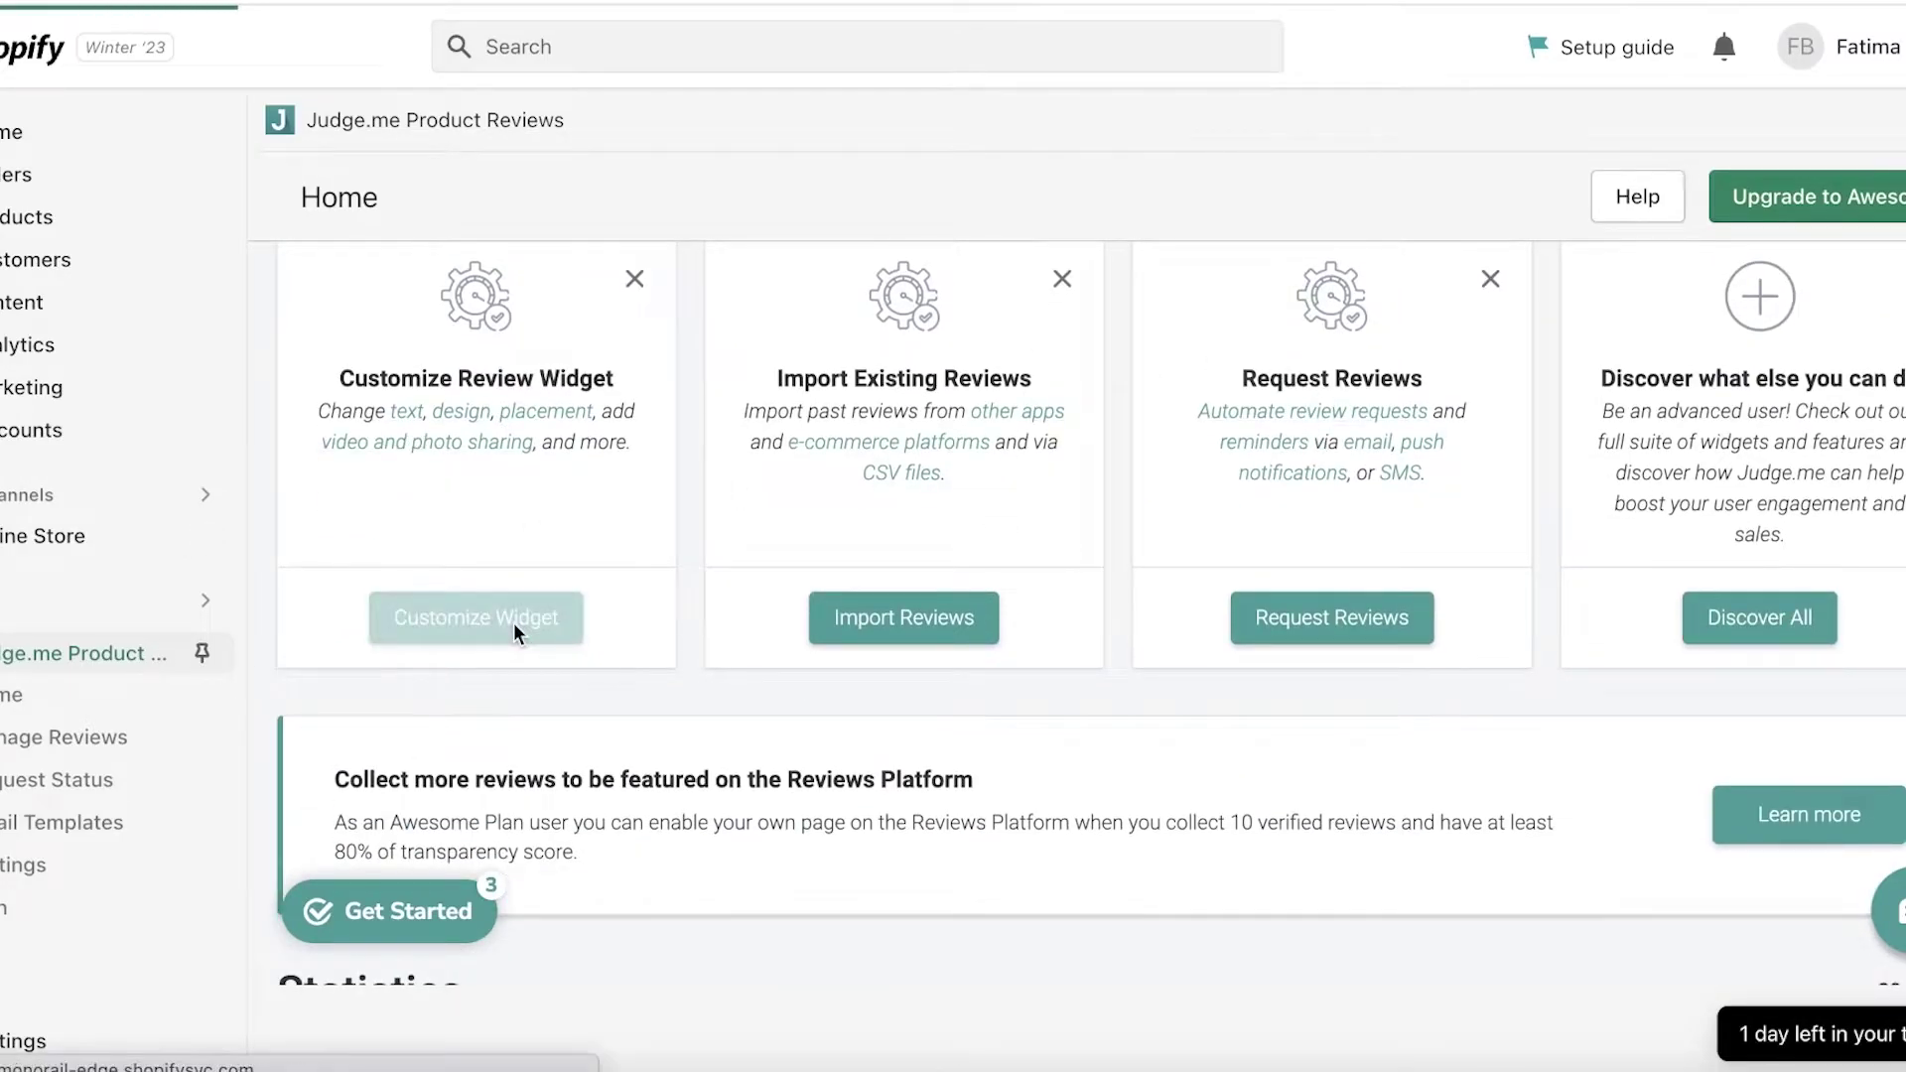
scroll(639, 563, "down", 3)
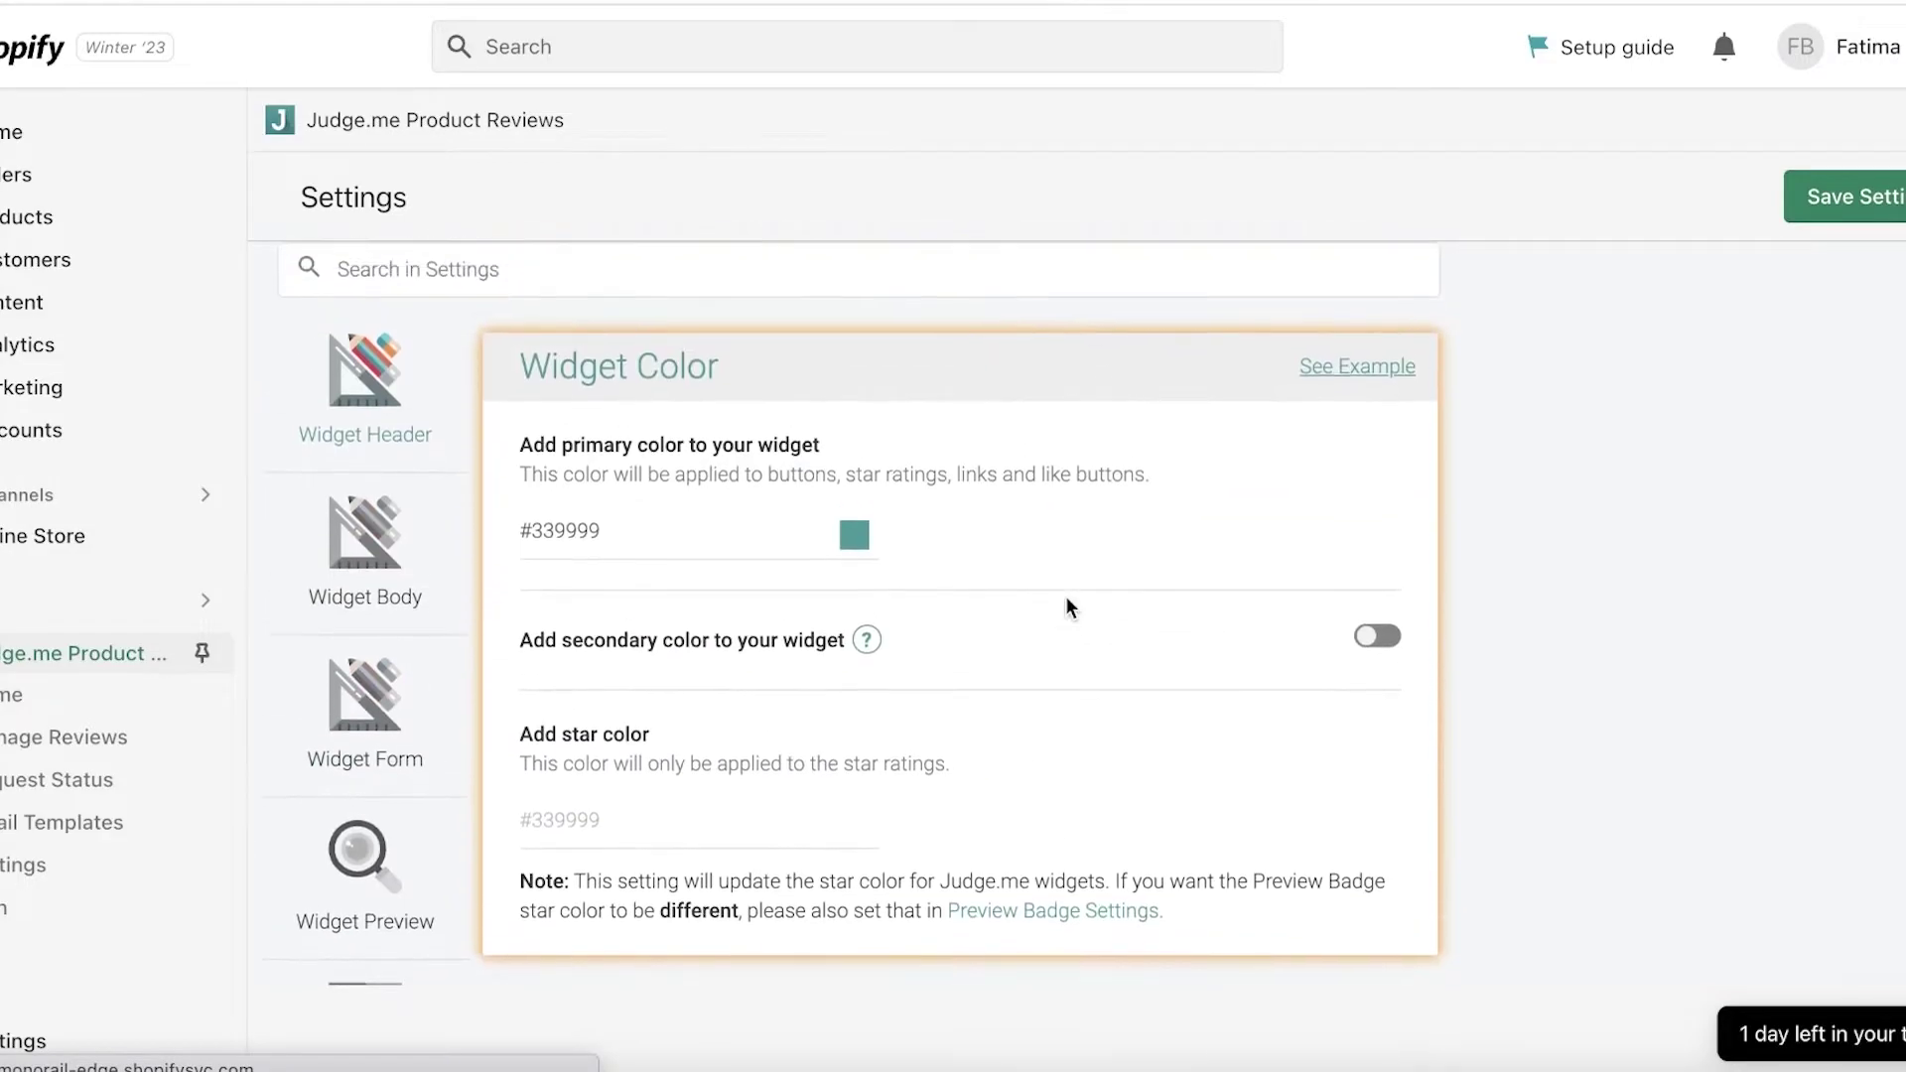
scroll(1064, 596, "up", 3)
left_click(867, 290)
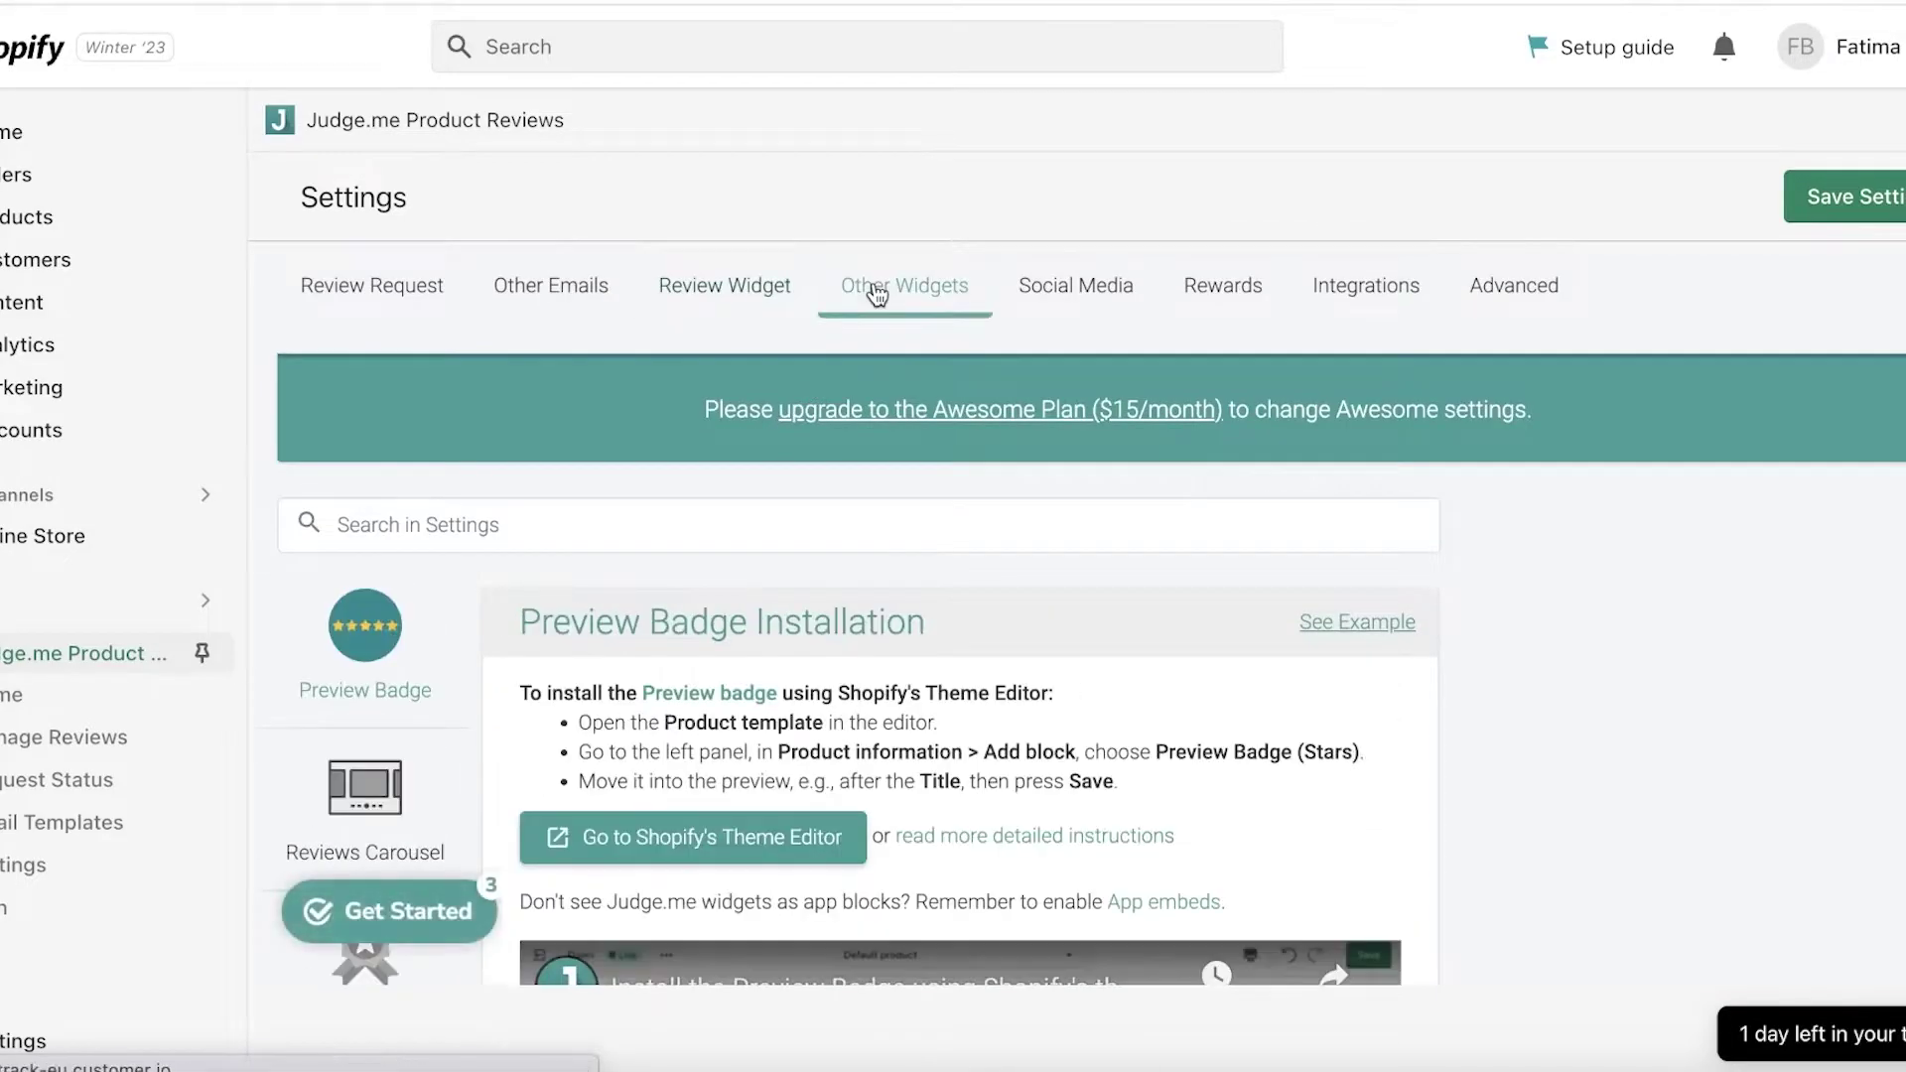
left_click(717, 283)
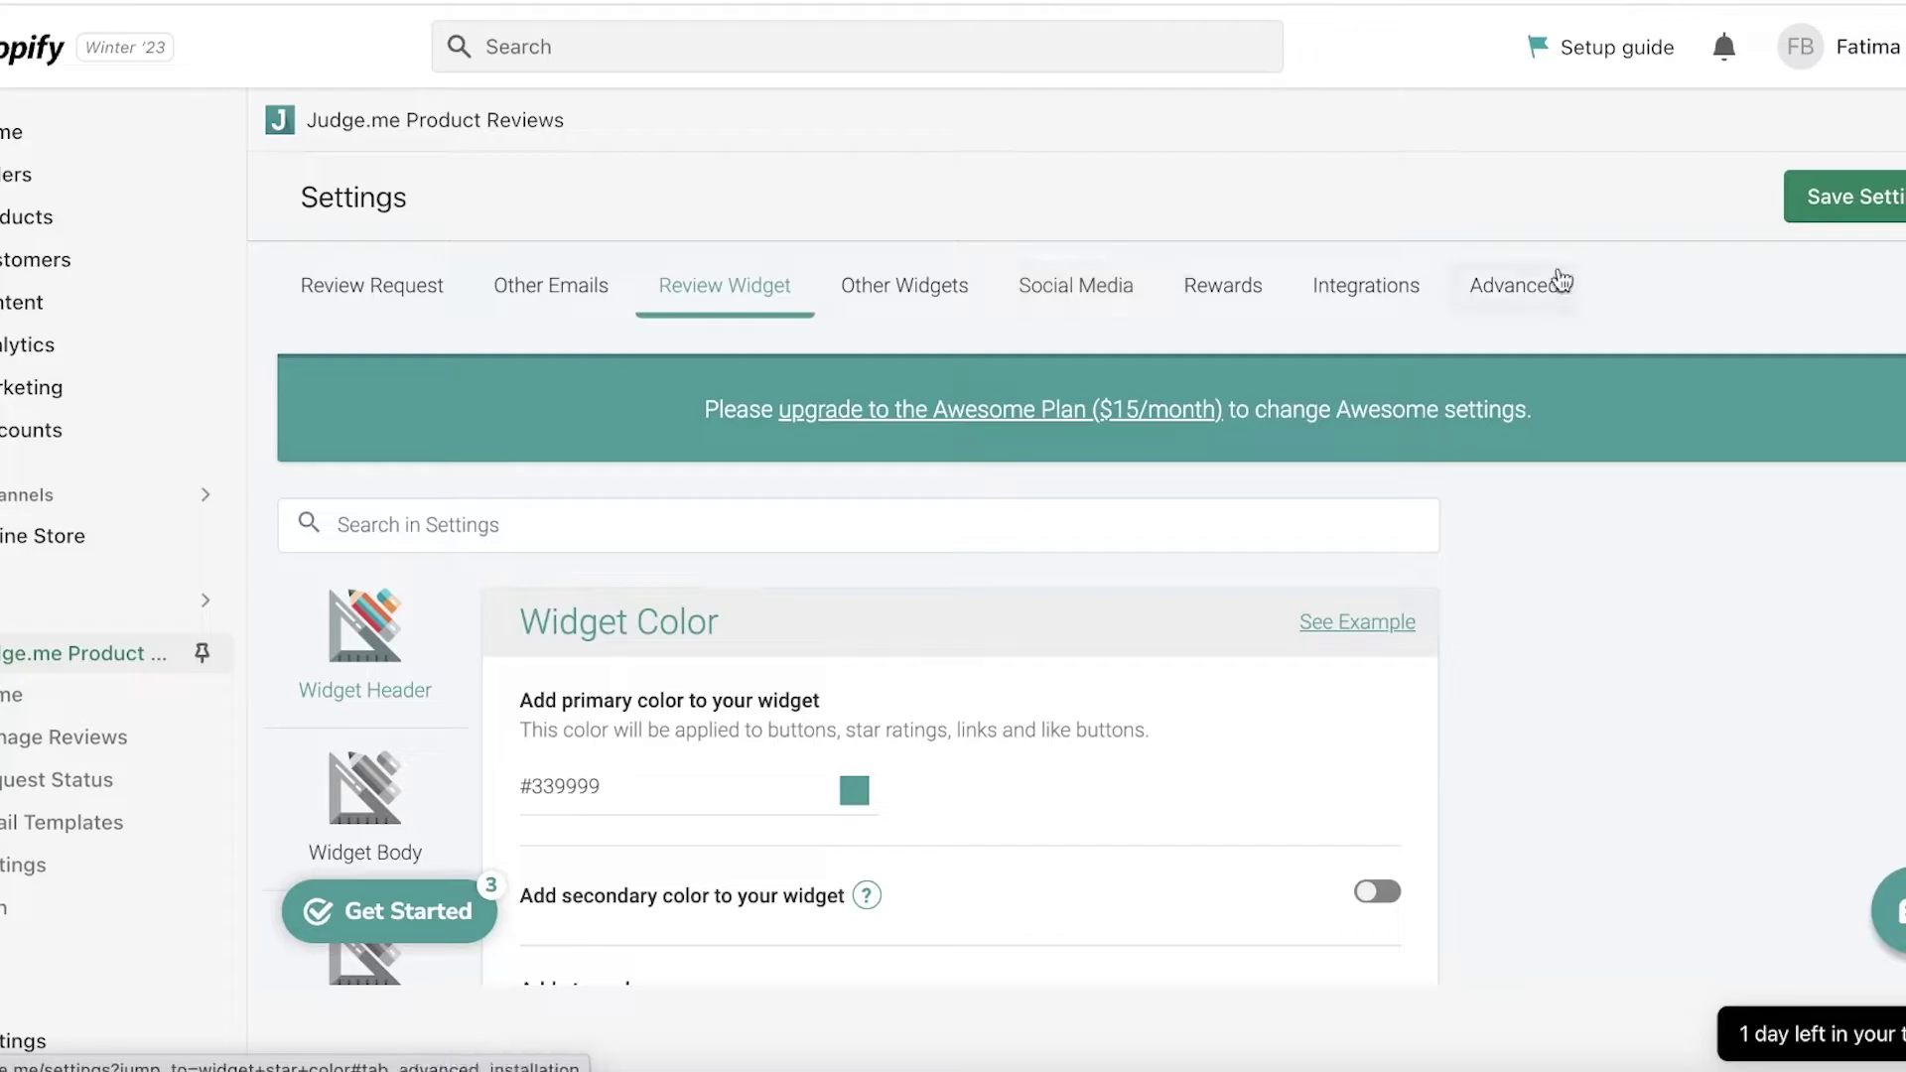
left_click(1899, 203)
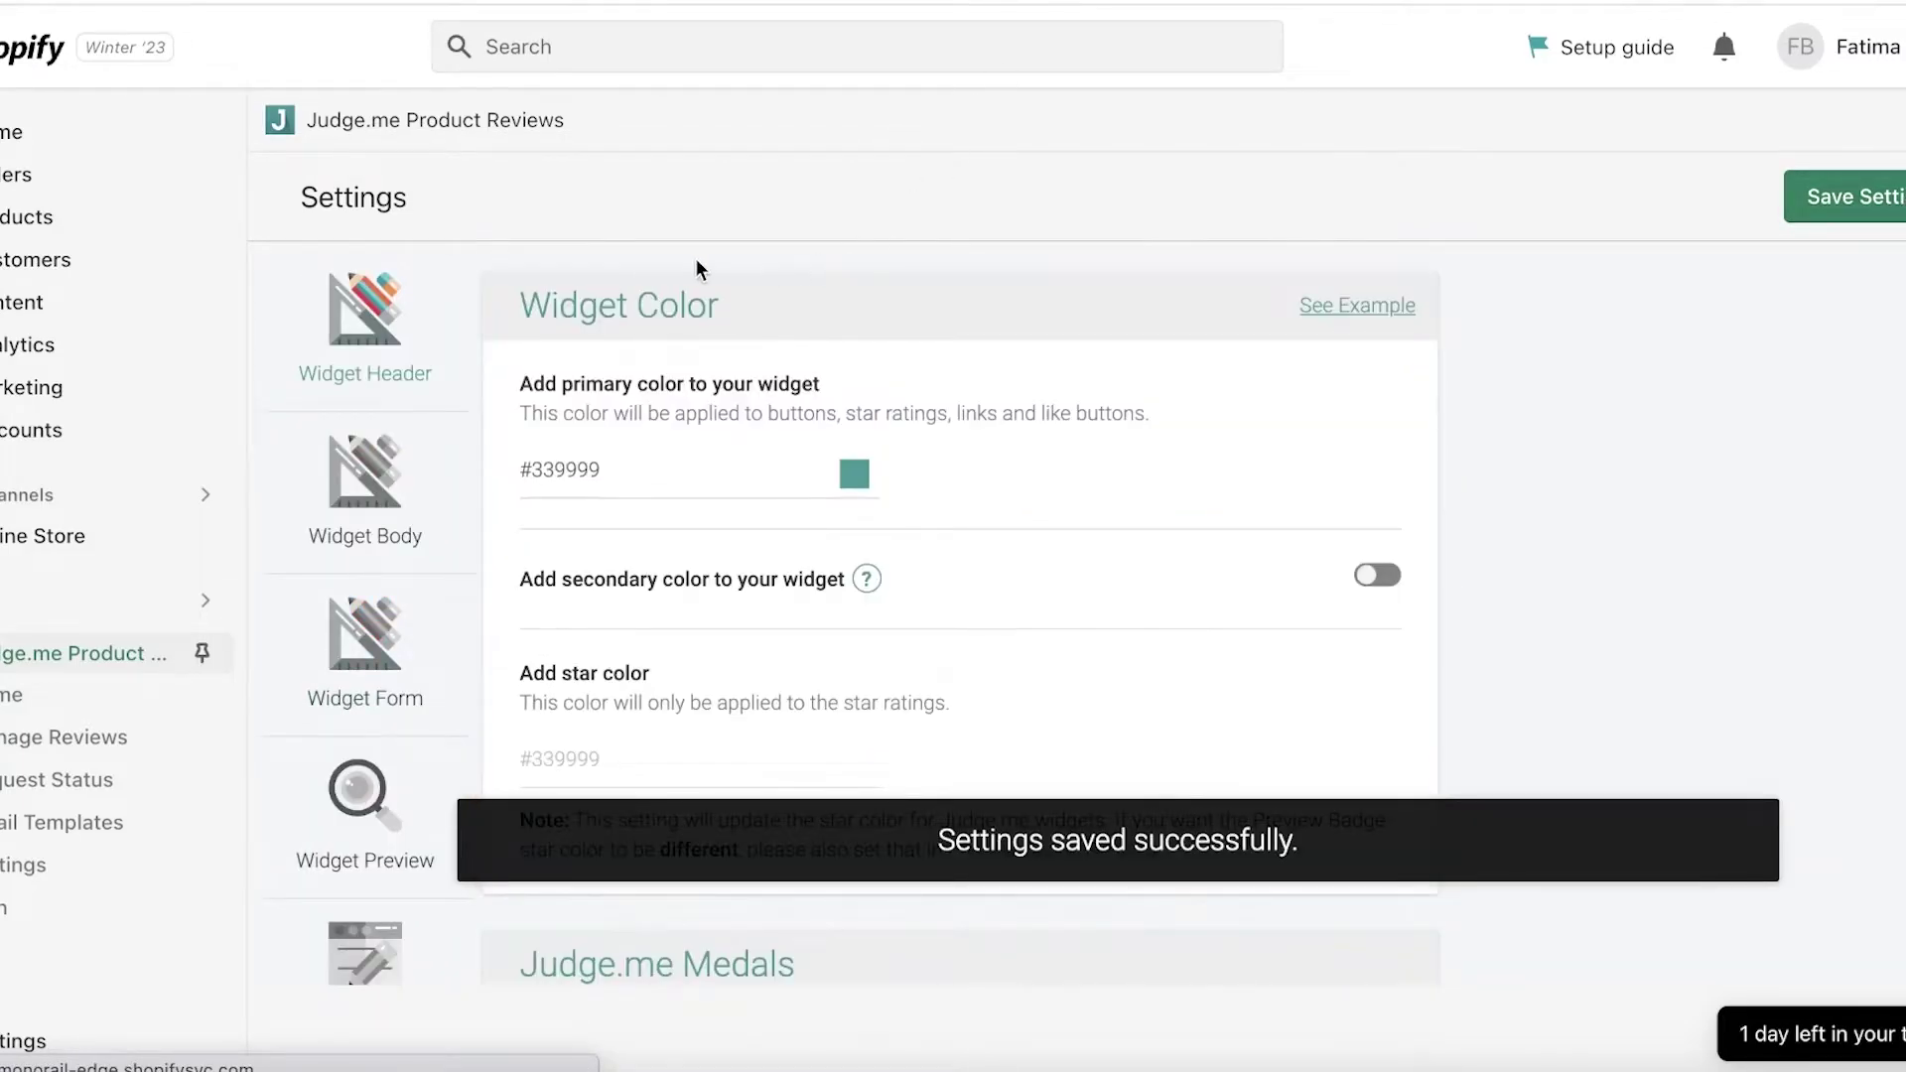
View the diamond shoulder bag's product page on the live online store
left_click(296, 537)
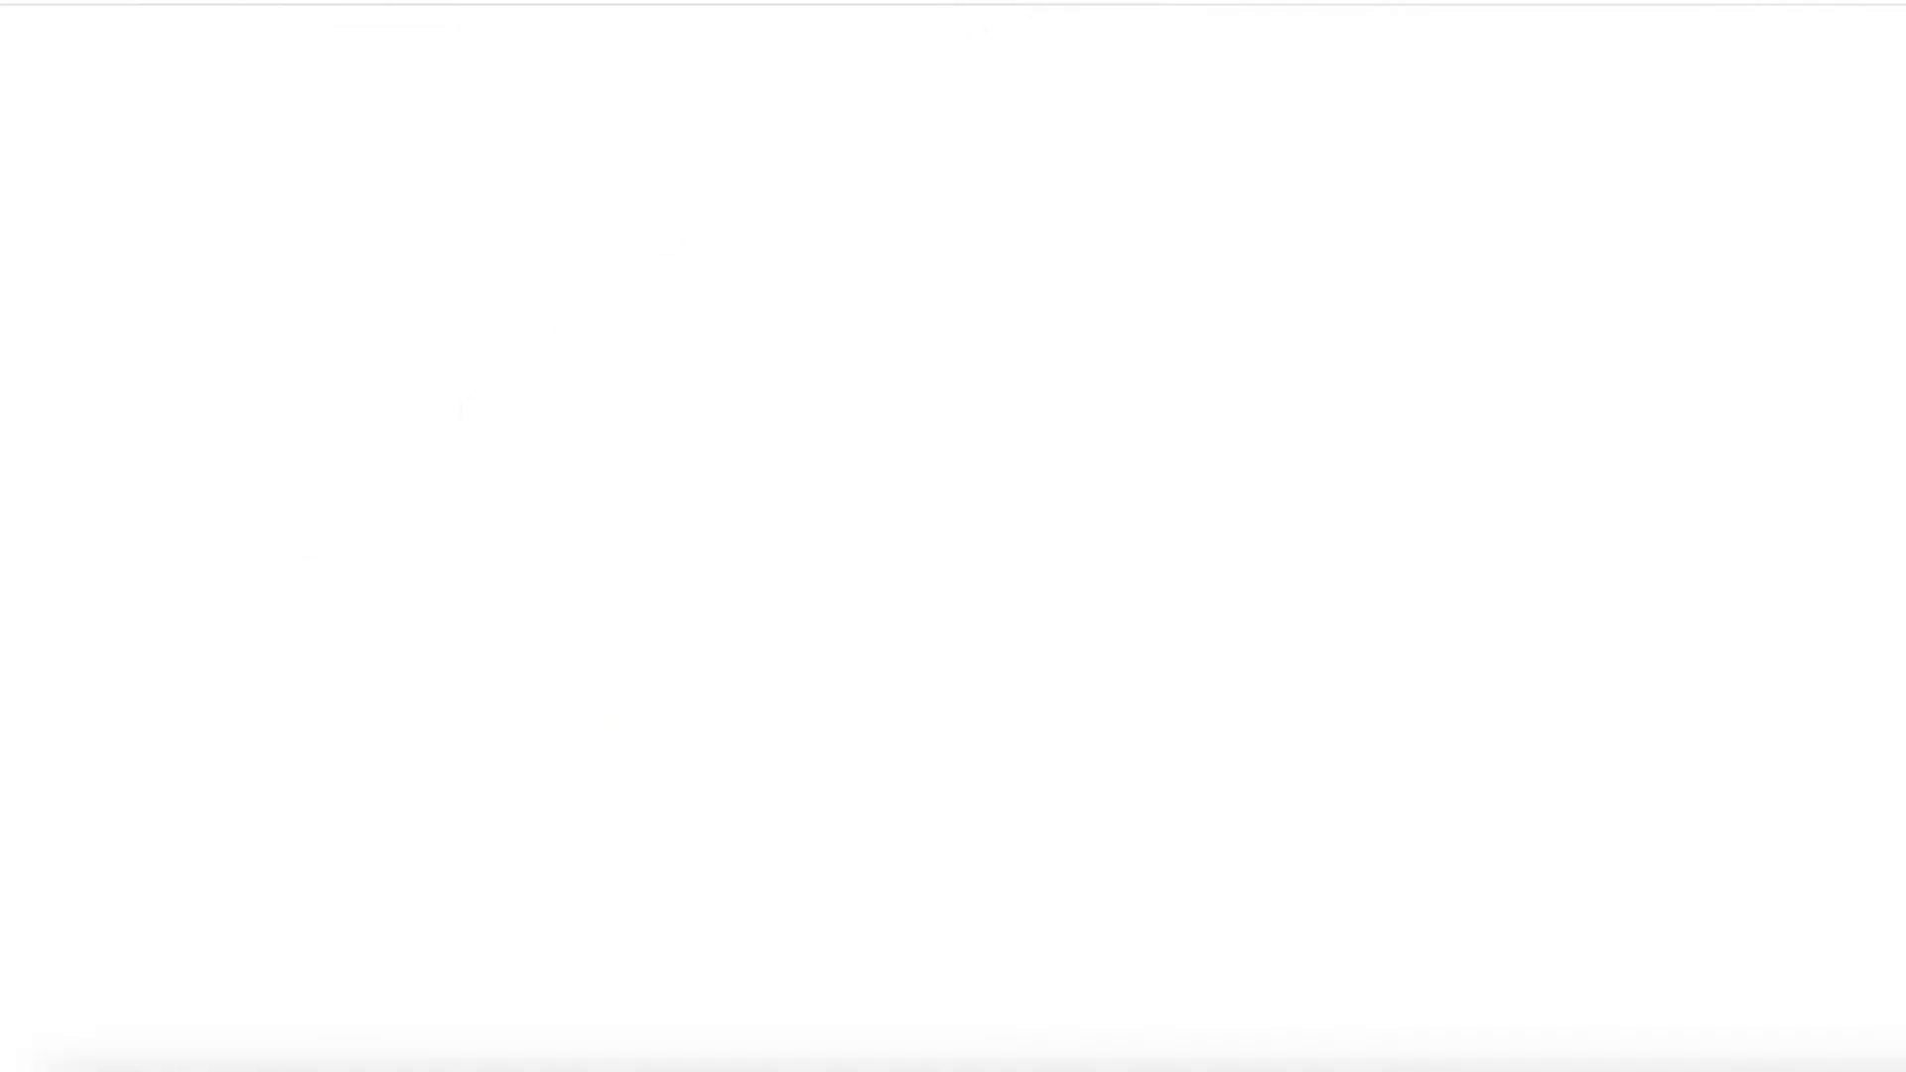
scroll(757, 283, "down", 12)
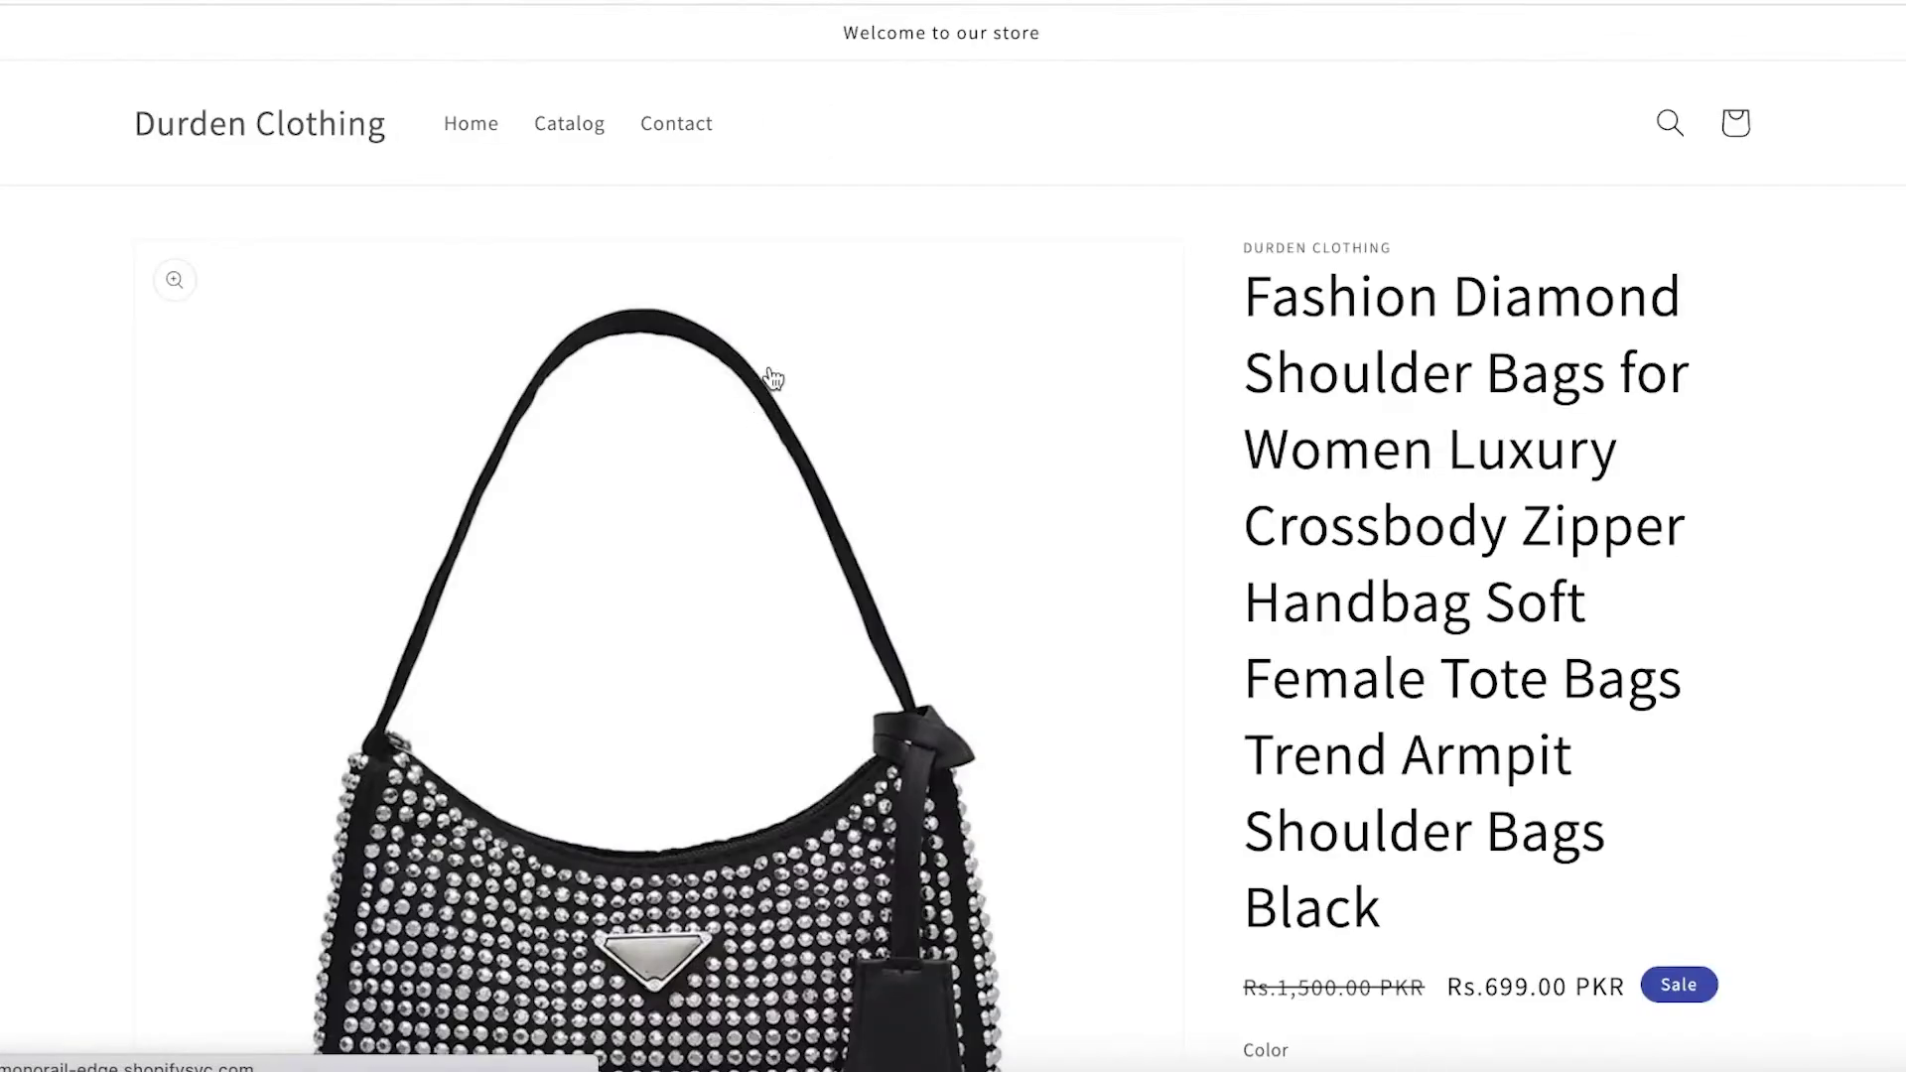
scroll(1123, 225, "down", 6)
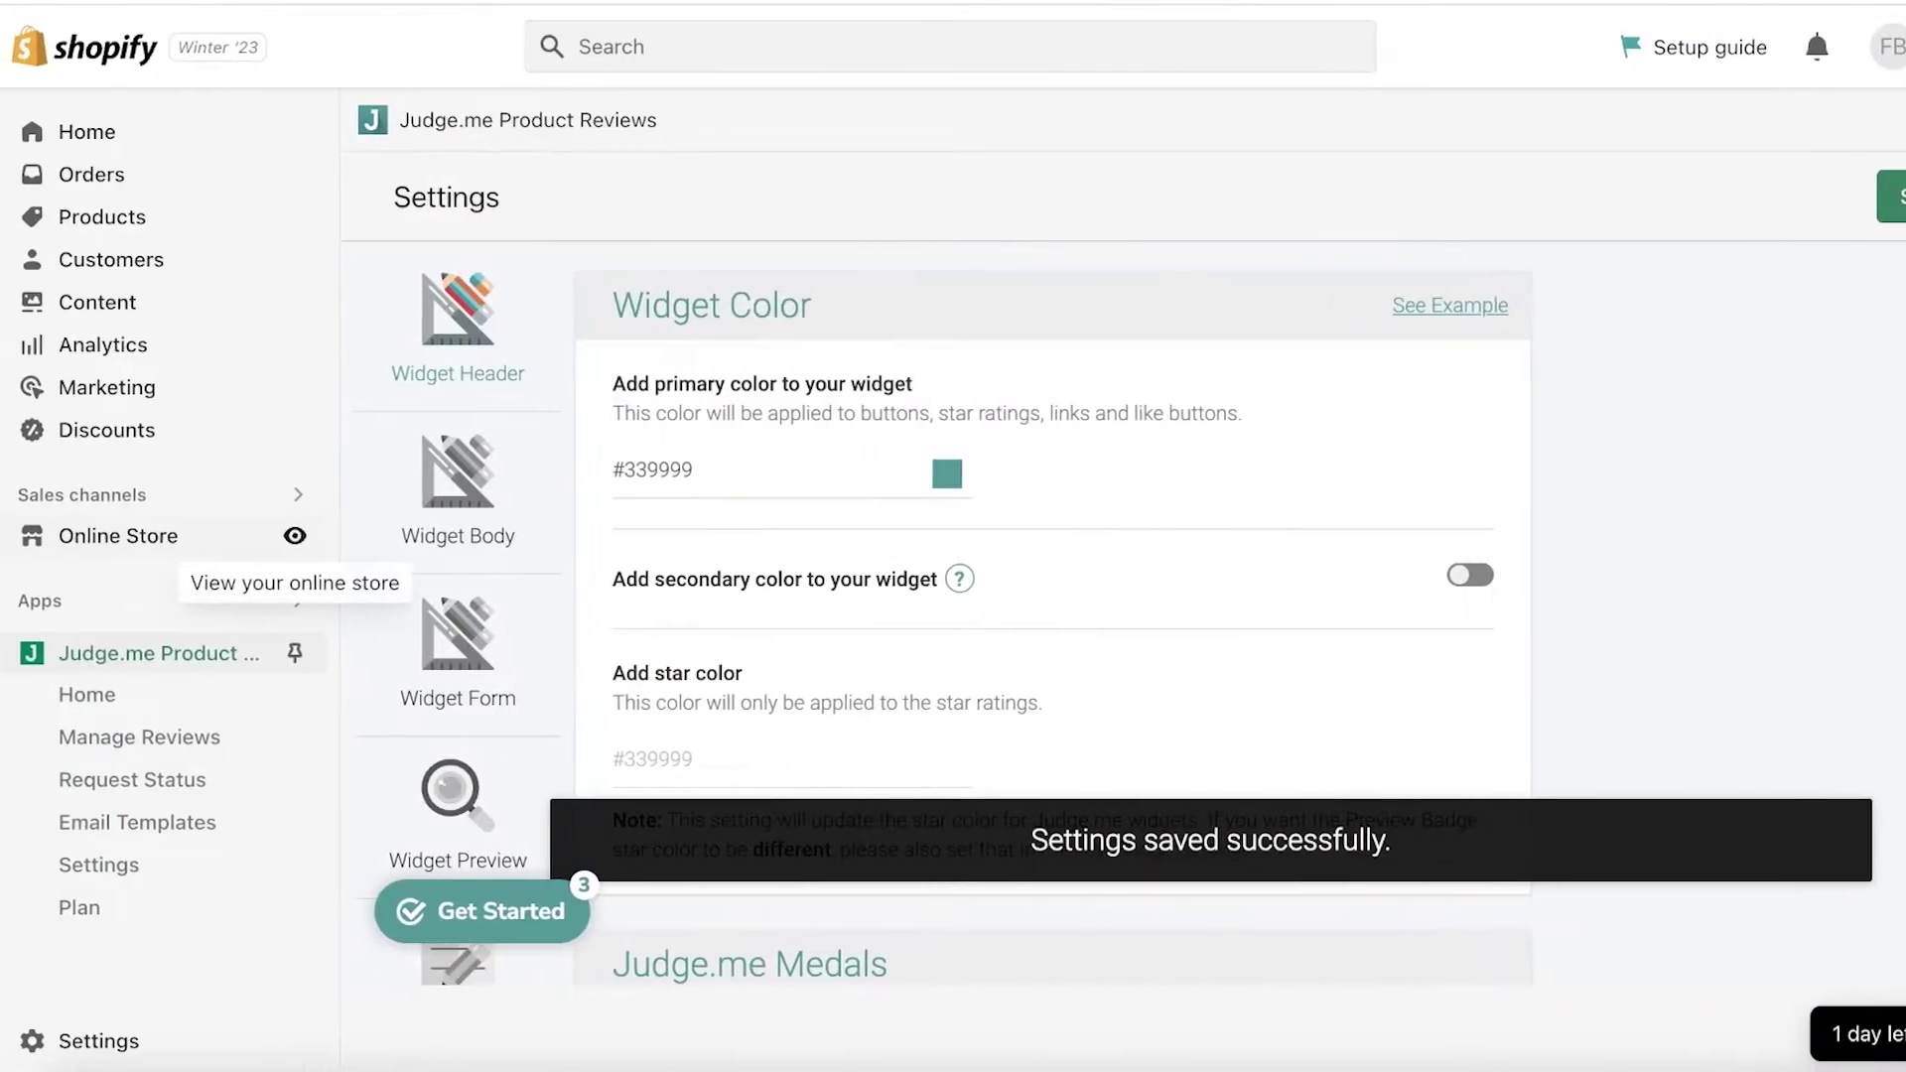
Go to the Shopify App Store through the app and sales channel settings
left_click(610, 59)
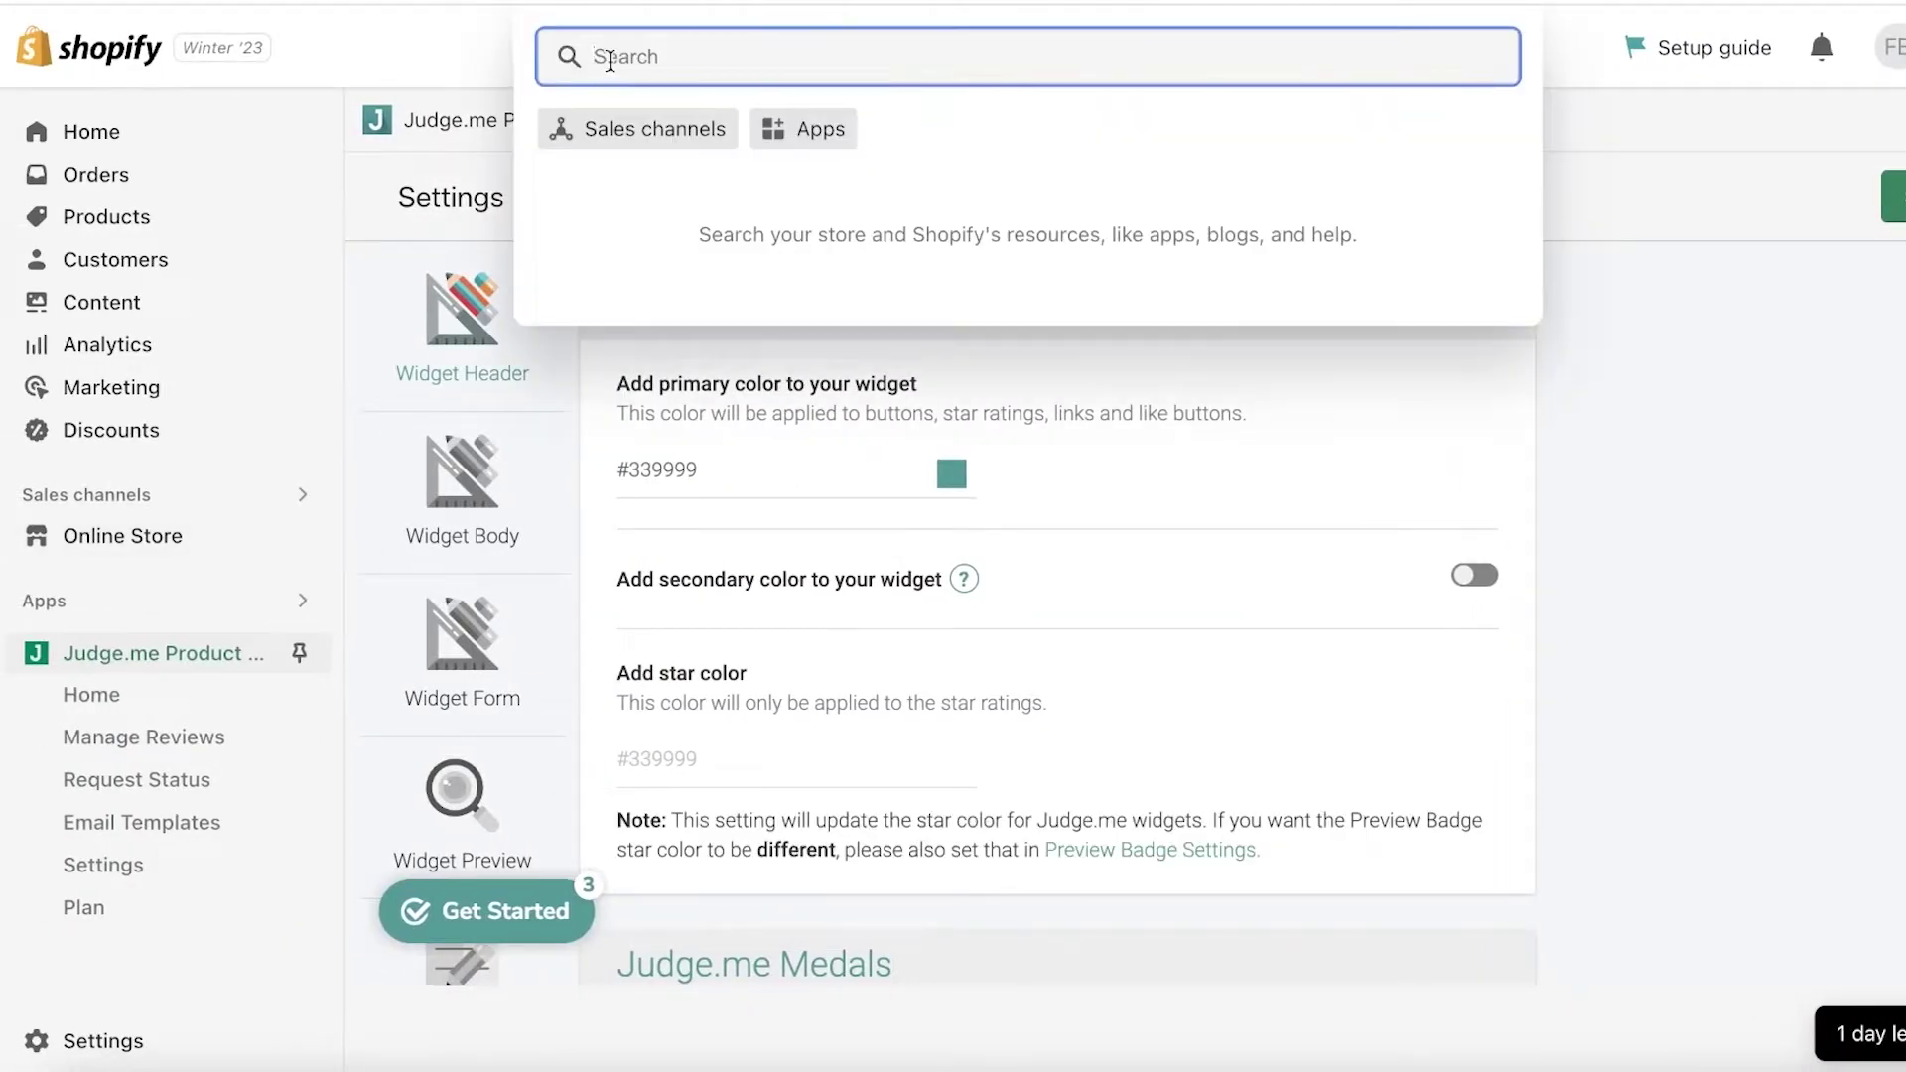
left_click(818, 133)
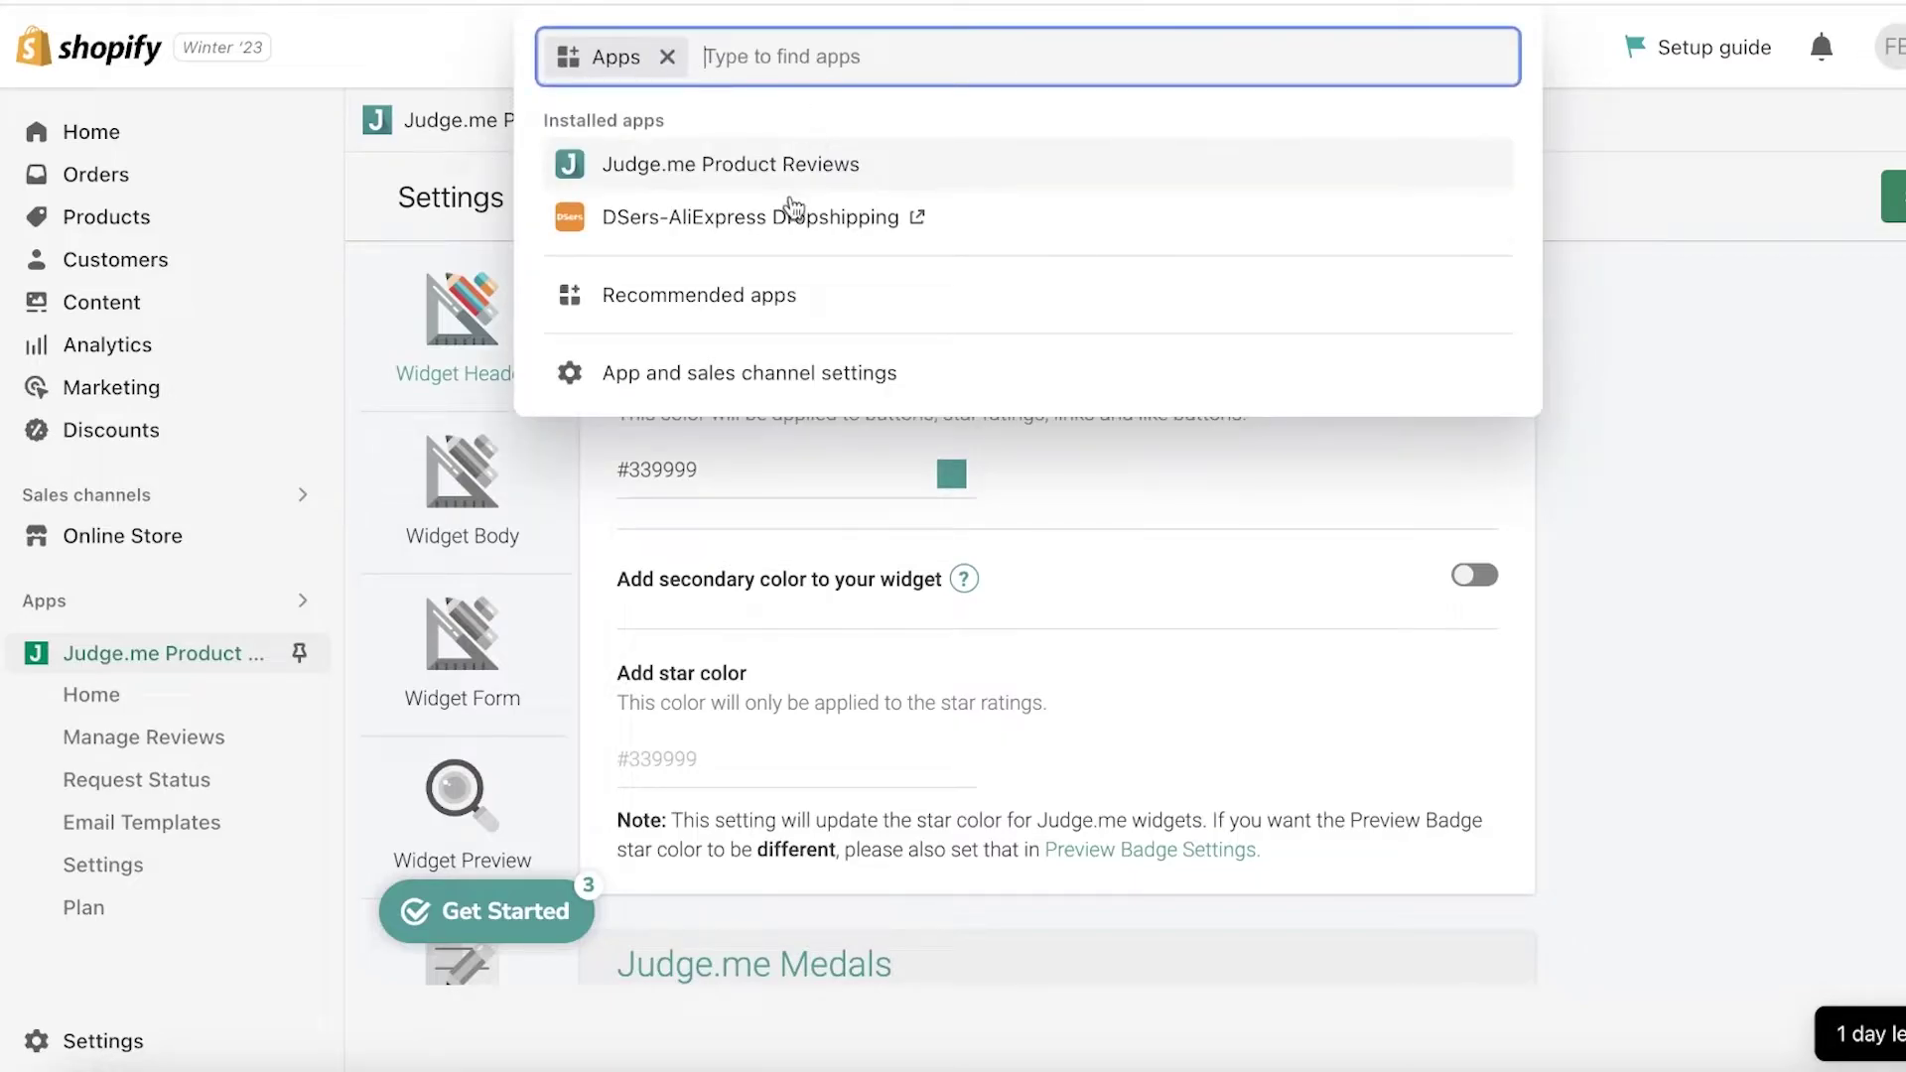
left_click(728, 388)
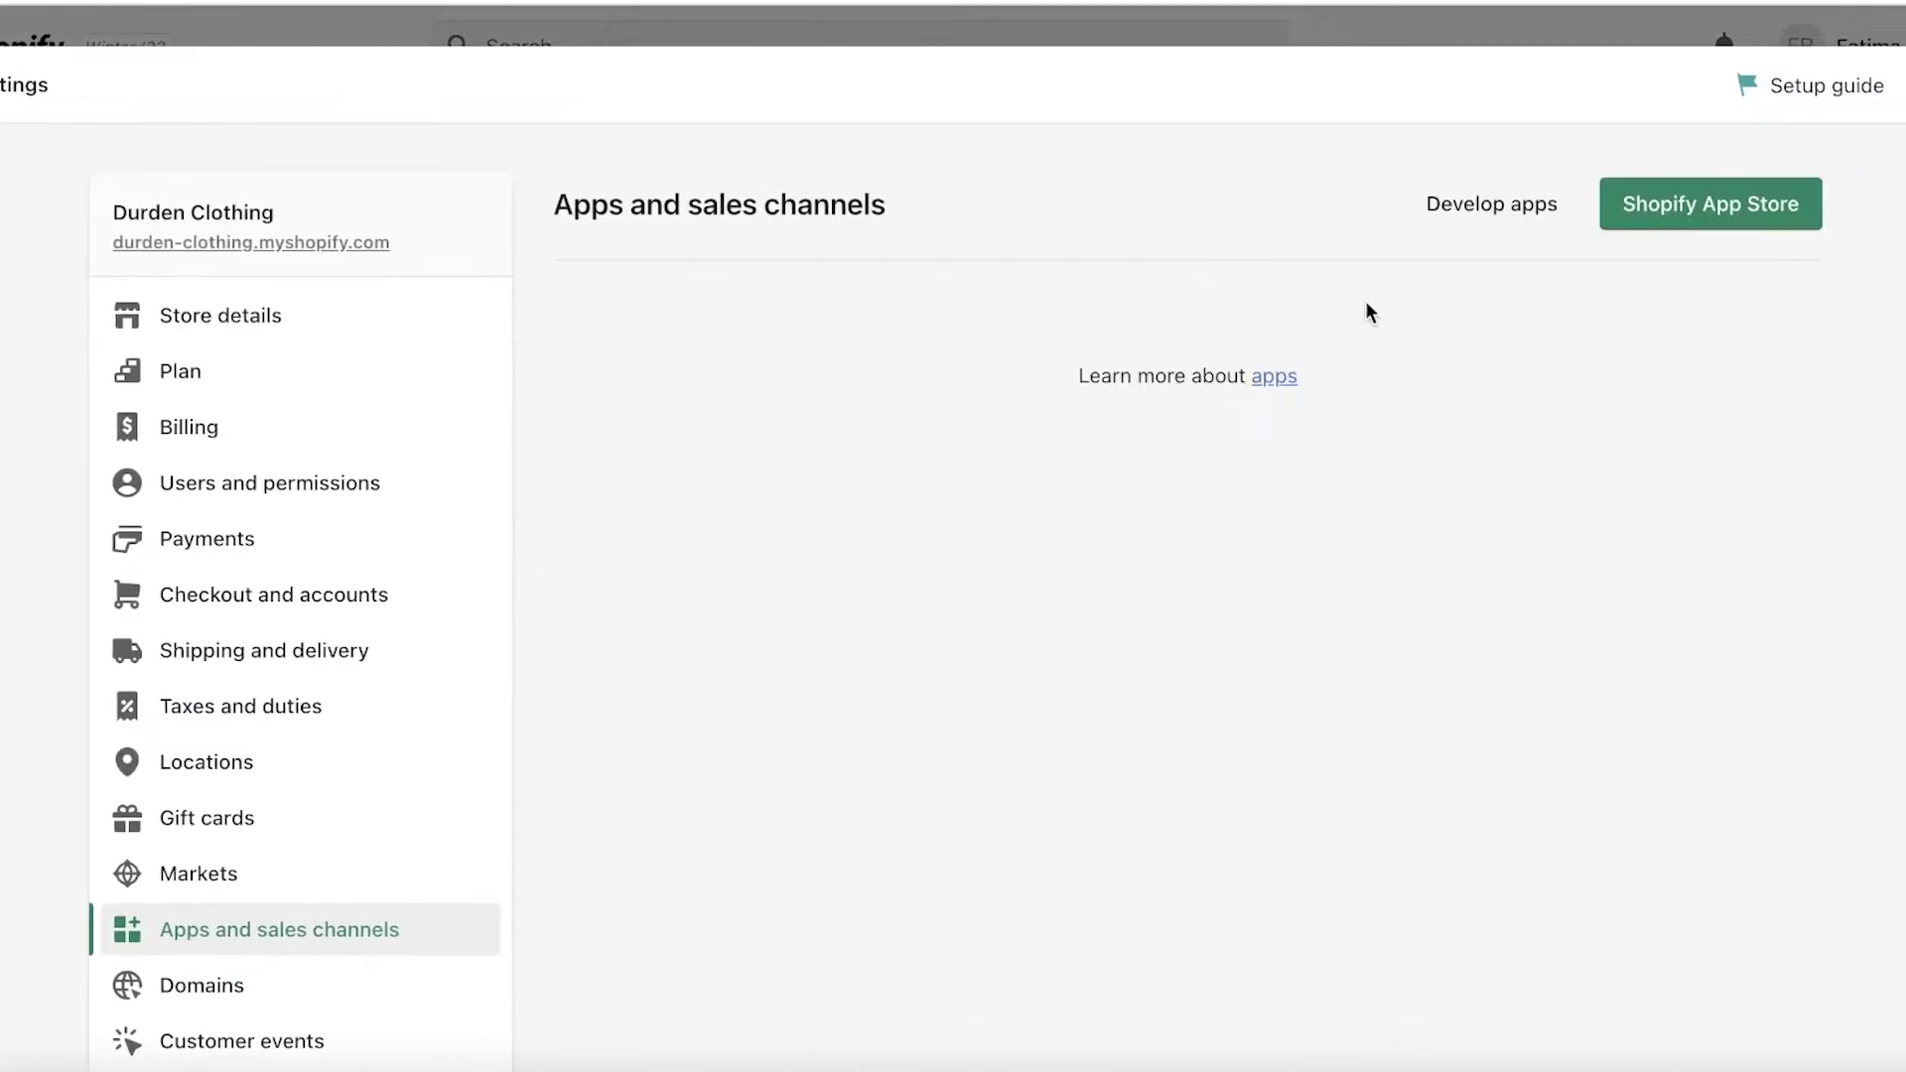
left_click(1702, 201)
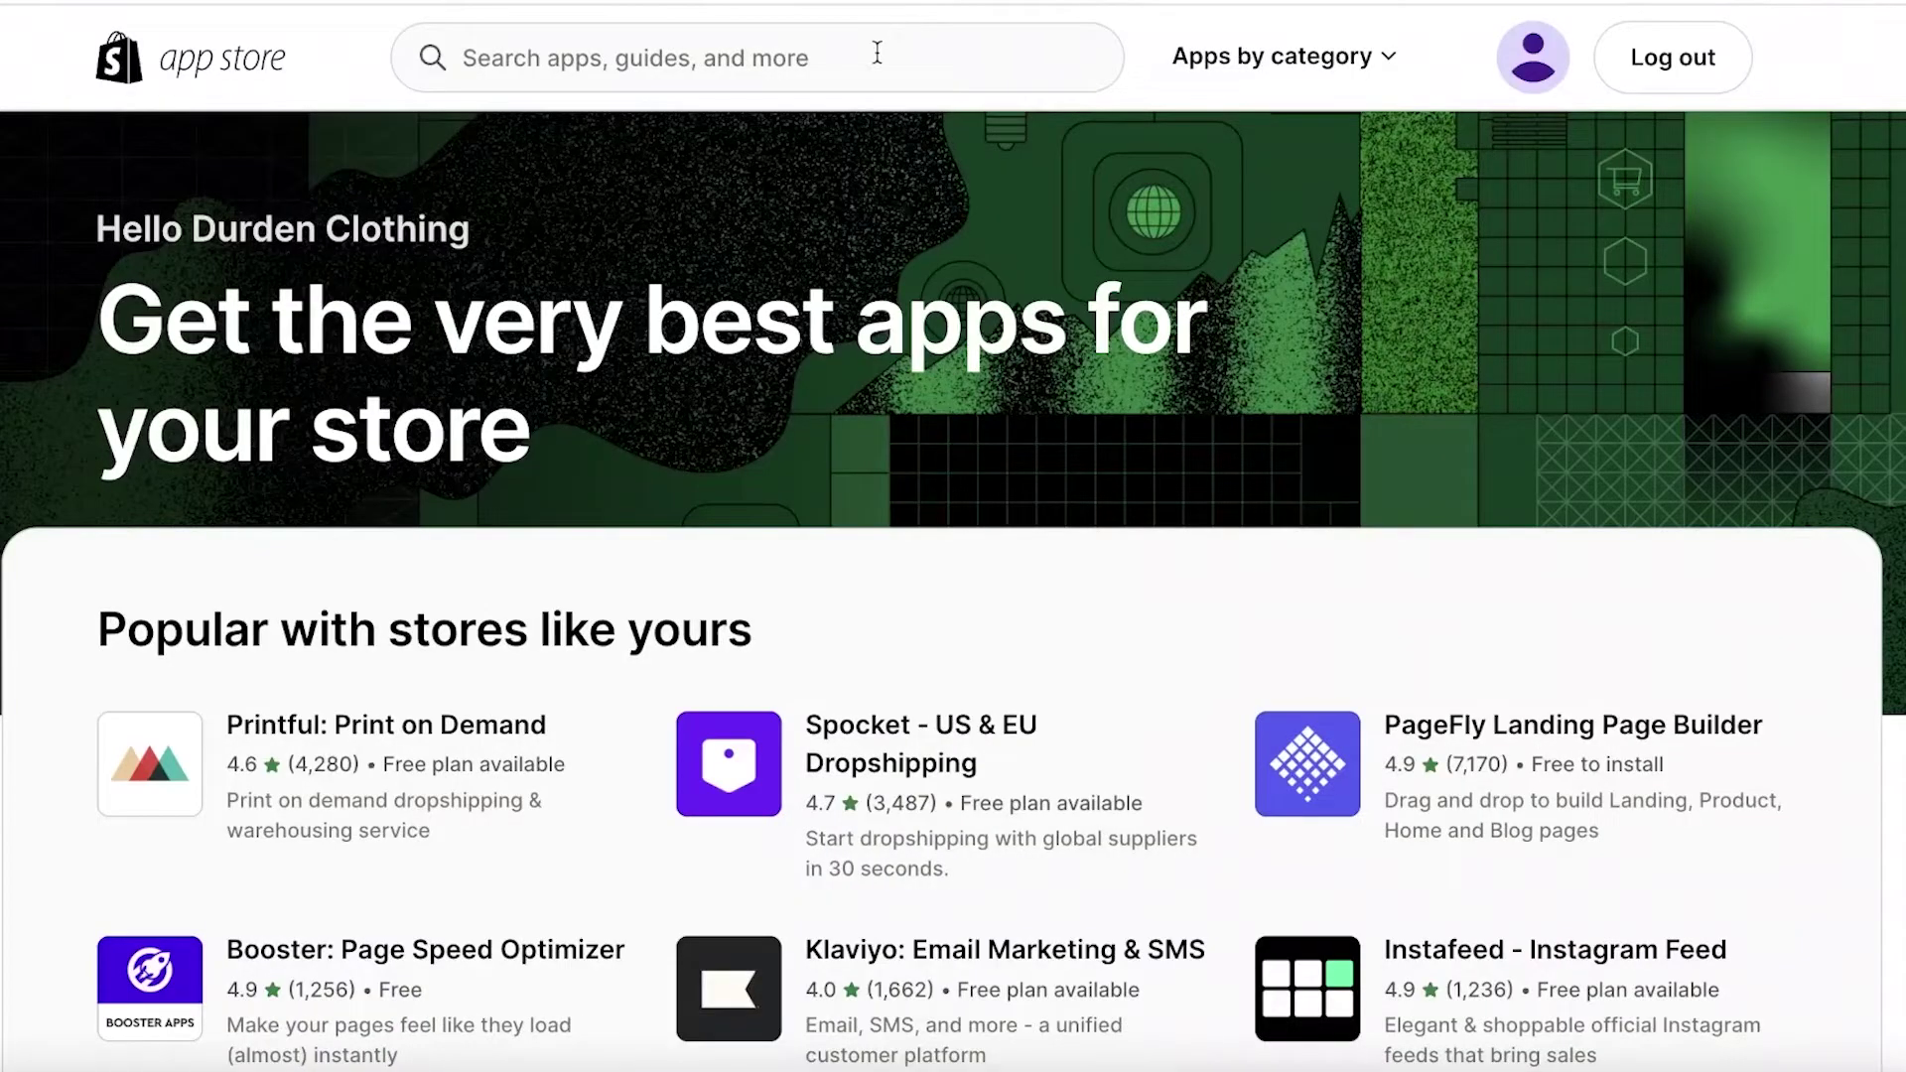
Search the App Store for 'judge me' and open the Judge.me AliExpress Reviews listing
left_click(894, 56)
type("judge me")
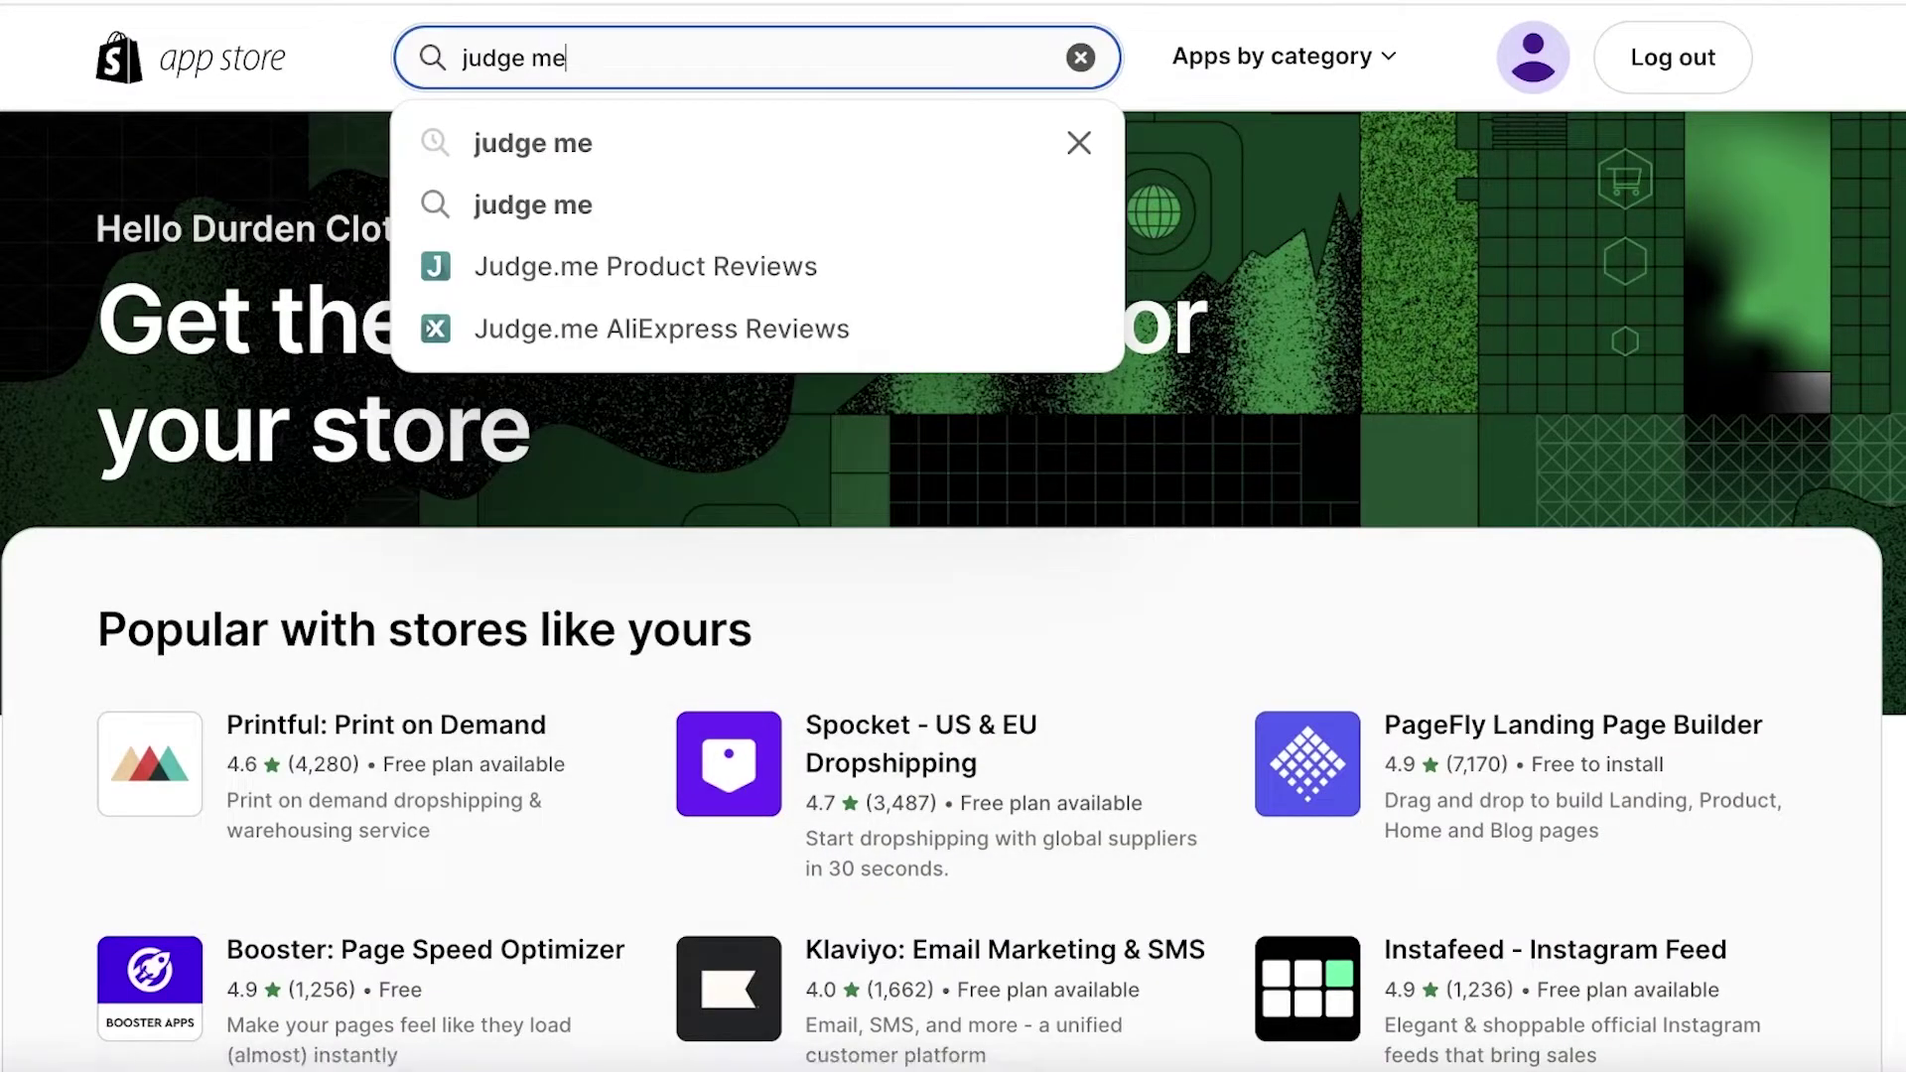
key("Return")
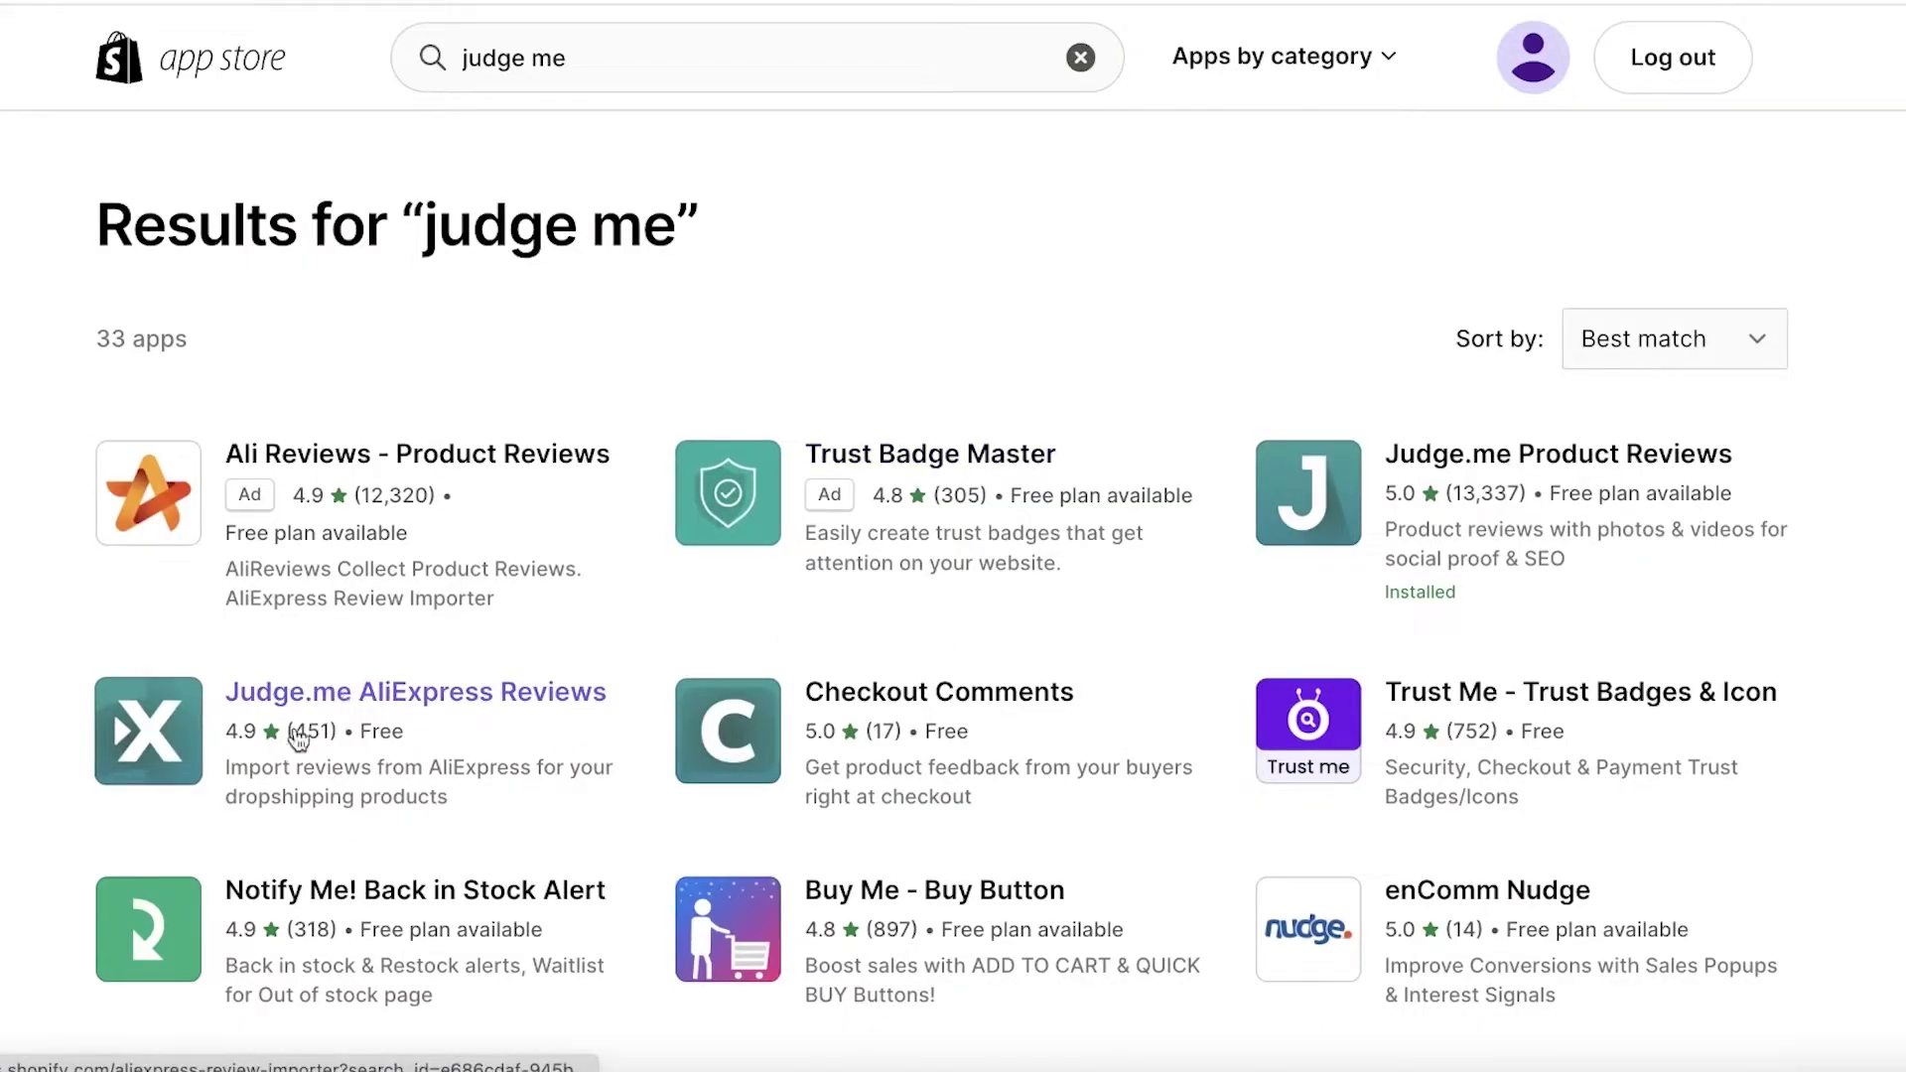
left_click(149, 732)
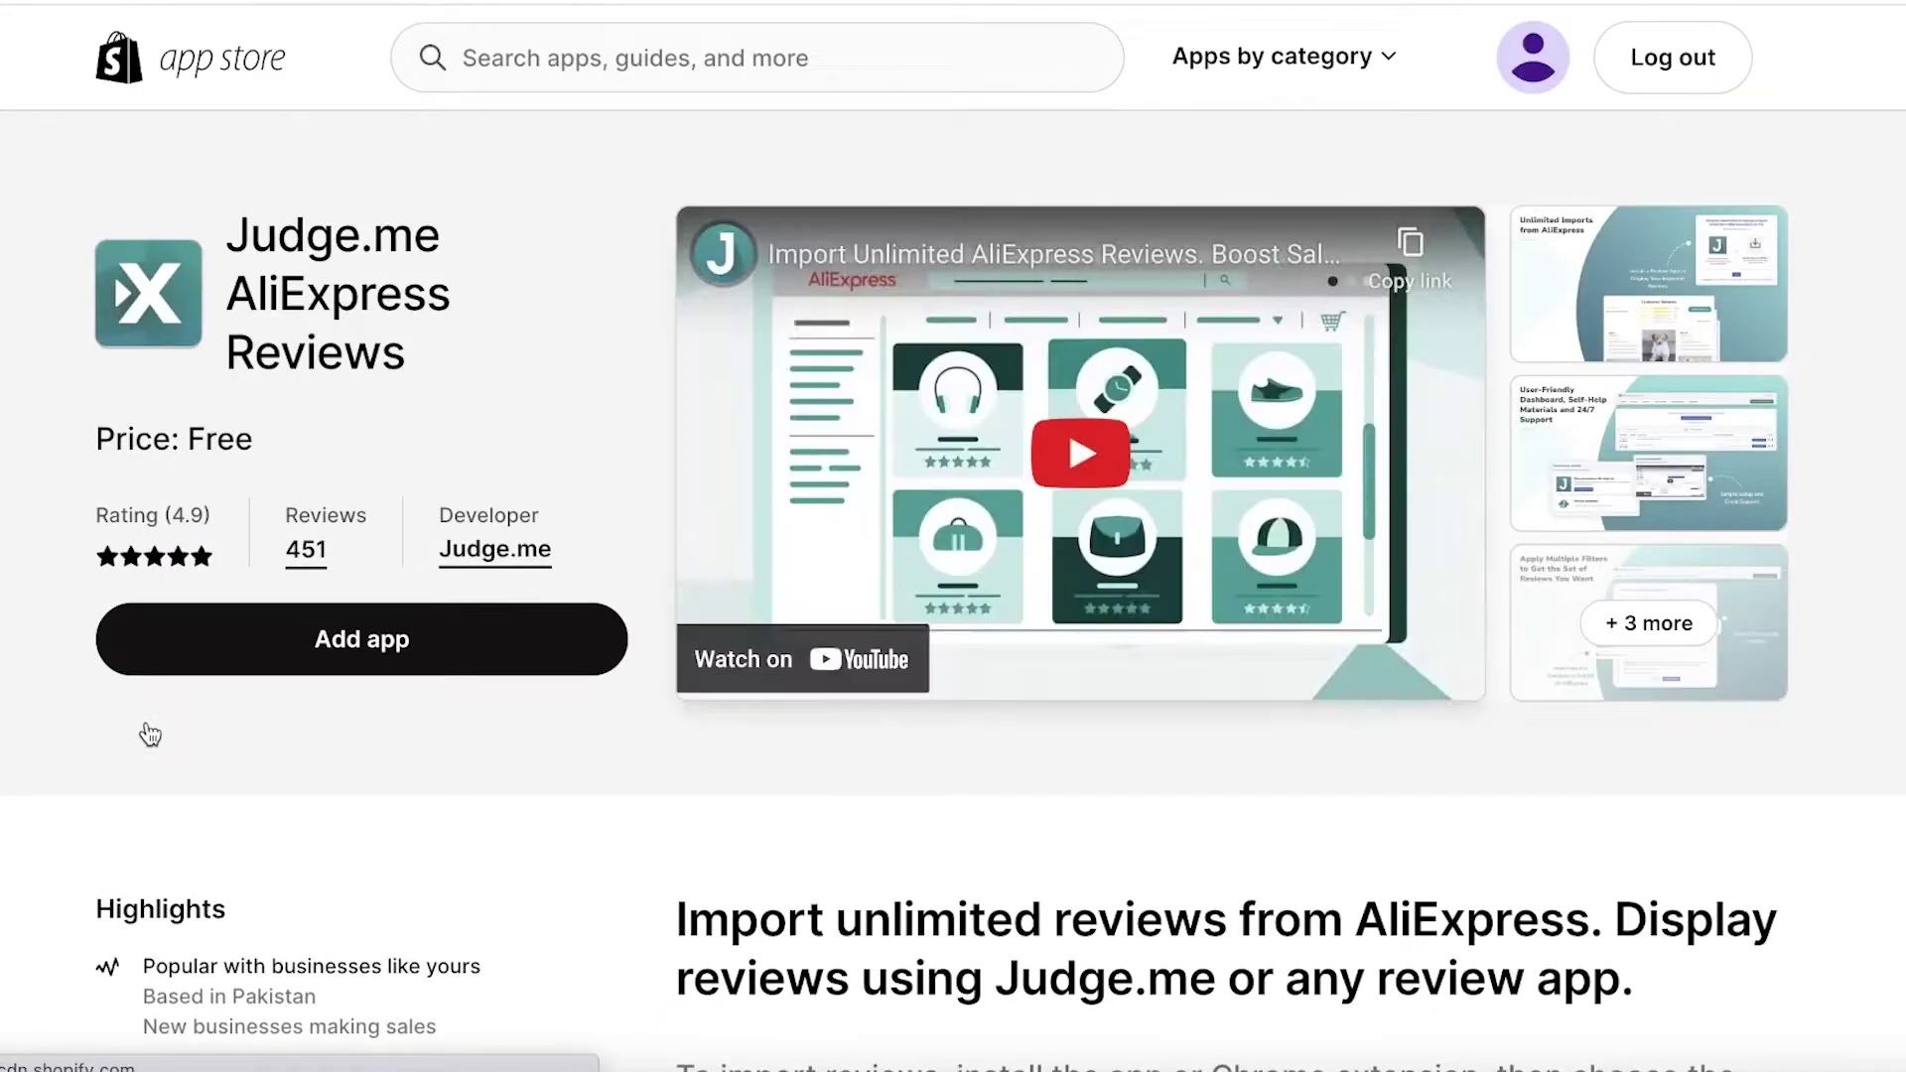
Add Judge.me AliExpress Reviews and confirm the installation on Shopify's install page
left_click(340, 643)
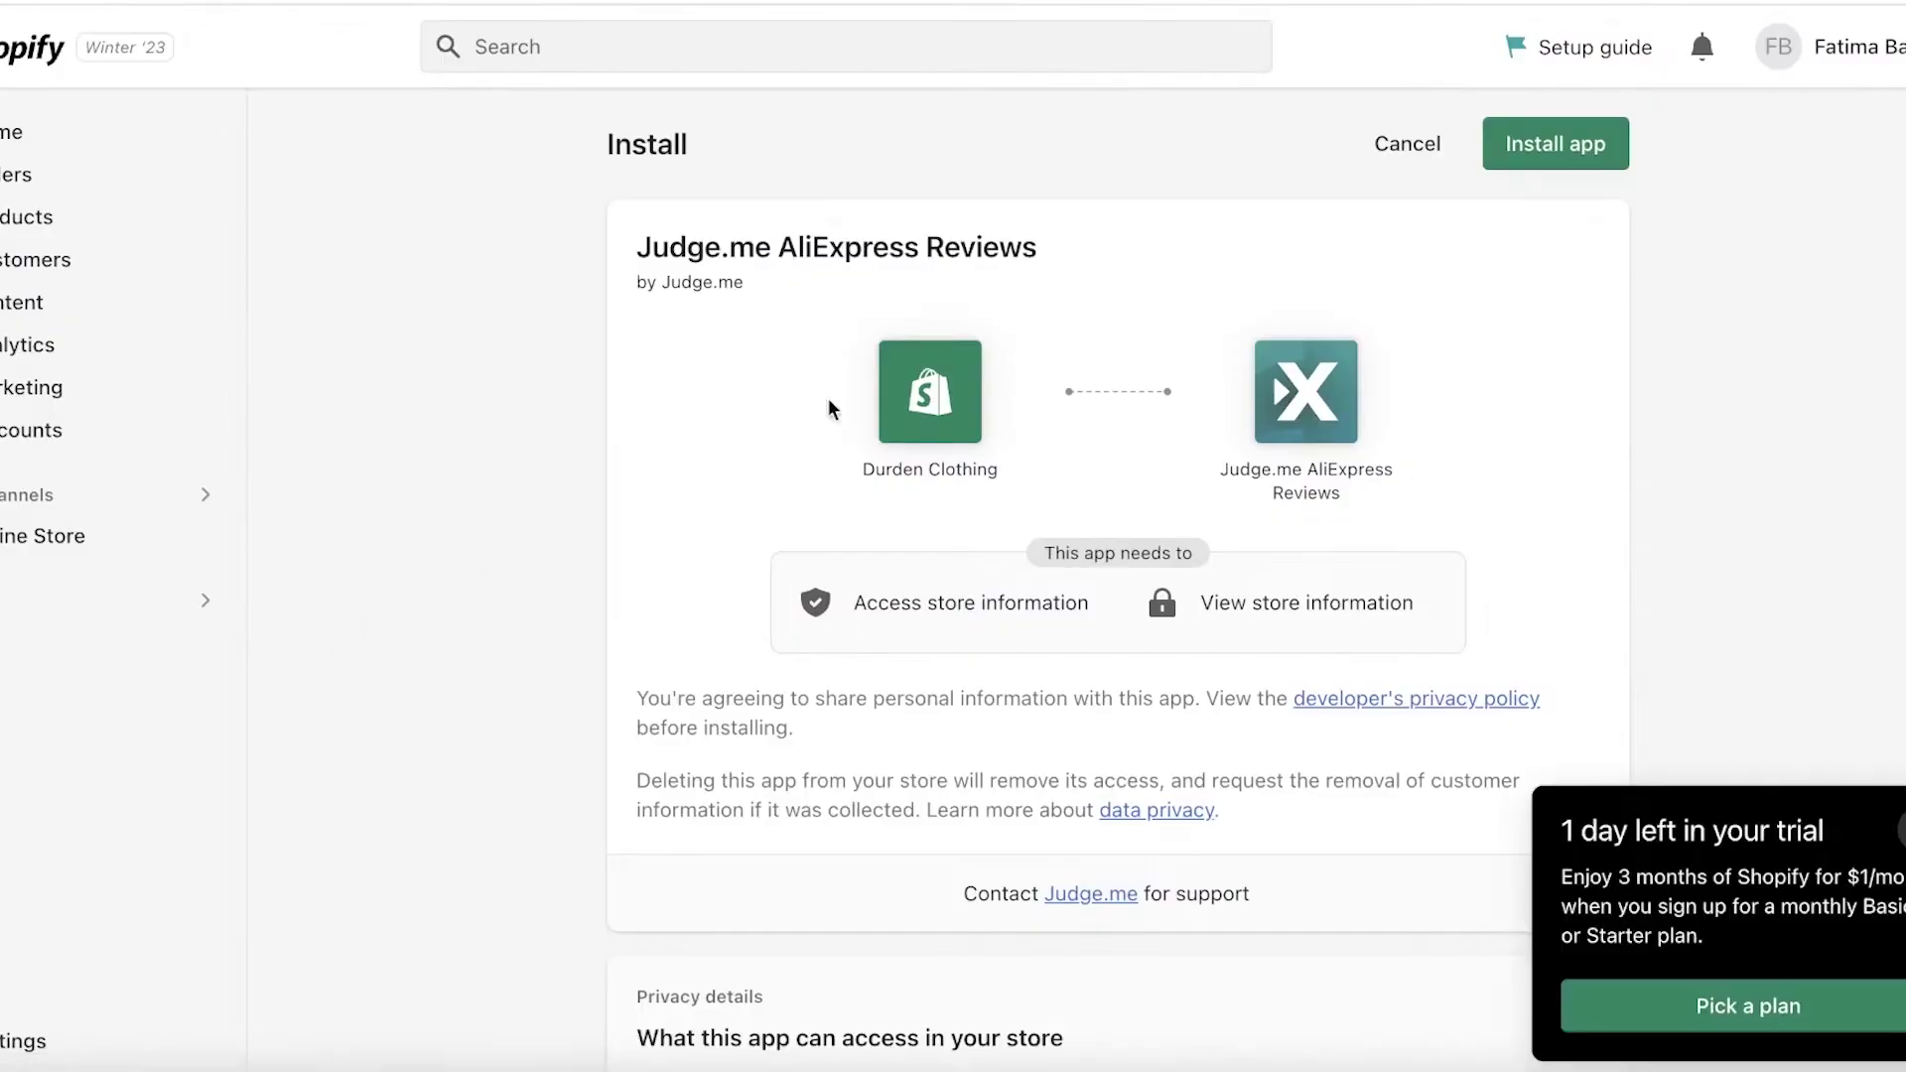
left_click(1559, 147)
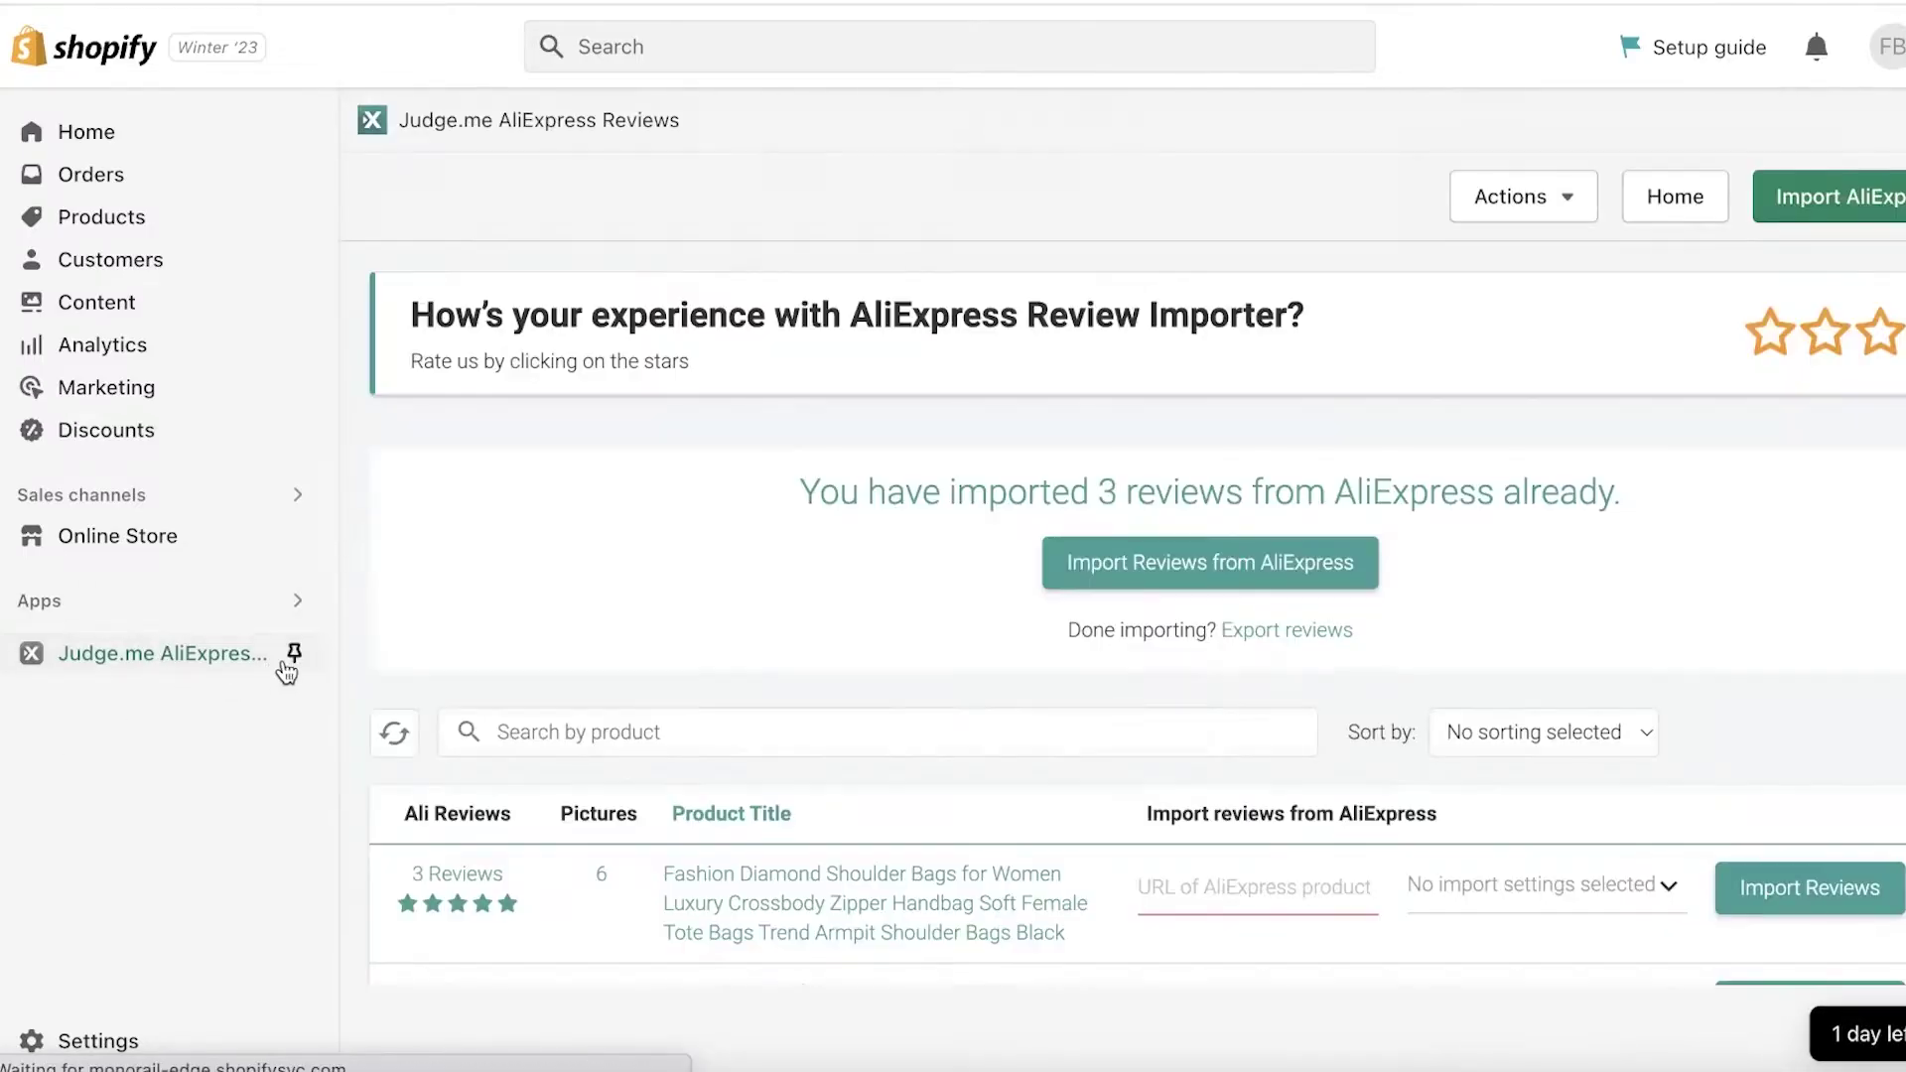
Pin the Judge.me AliExpress Reviews app to the admin sidebar
left_click(293, 653)
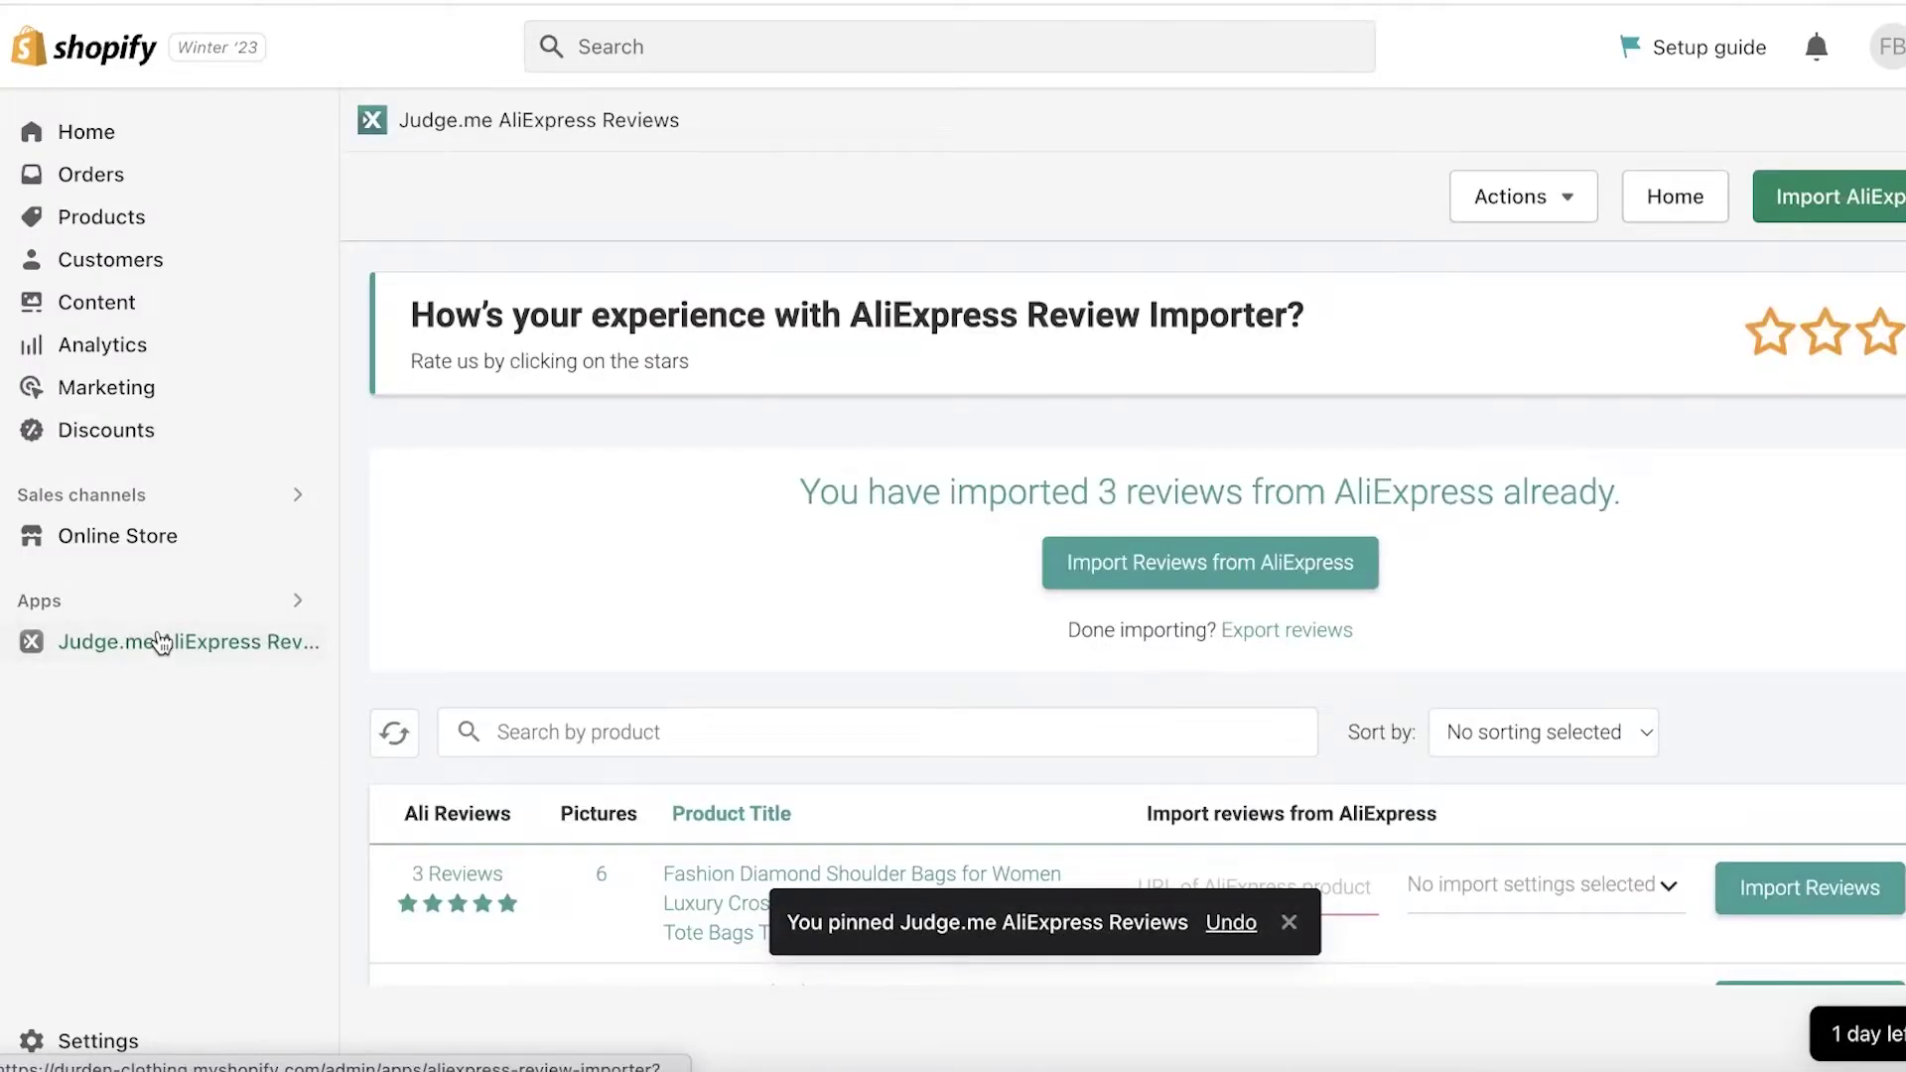
scroll(856, 606, "down", 4)
scroll(641, 661, "up", 4)
scroll(1135, 554, "down", 5)
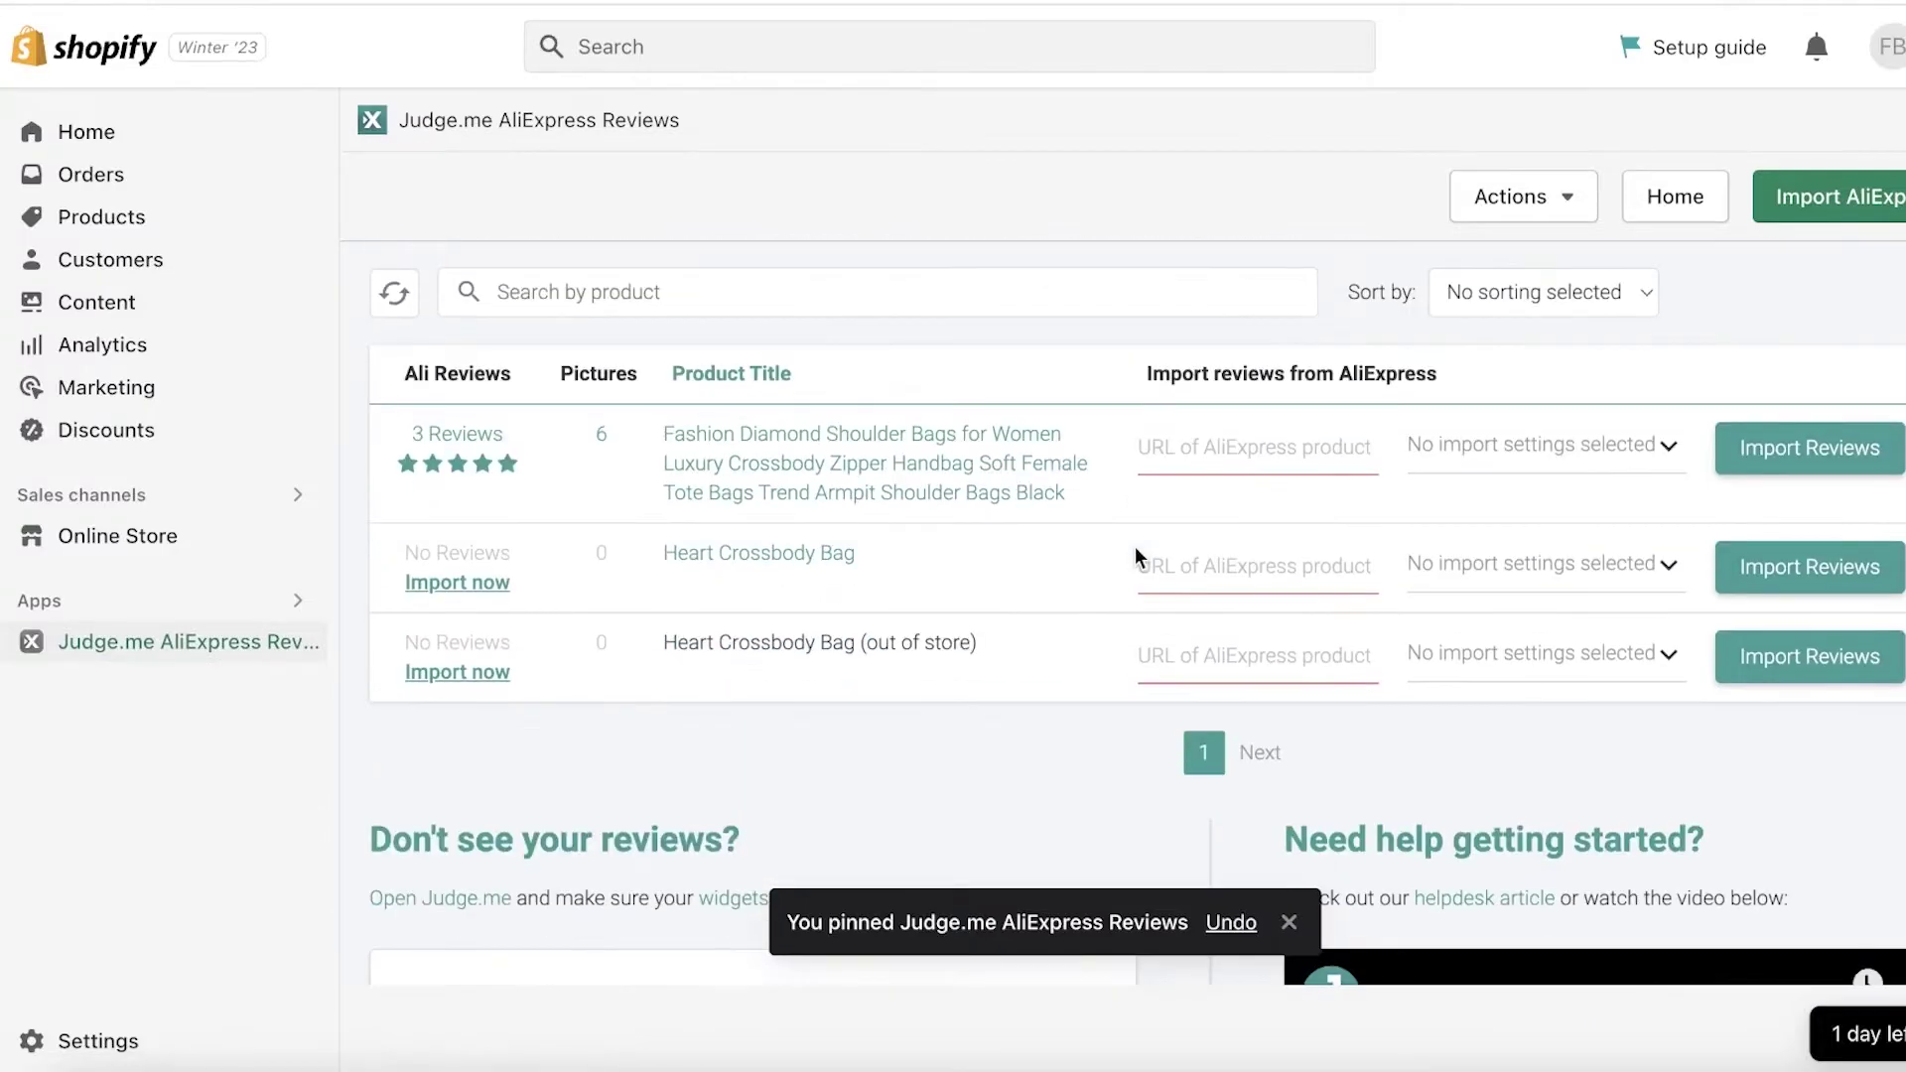
scroll(1135, 554, "up", 4)
Open the Import AliExpress Reviews form and check its required product URL field
left_click(1162, 490)
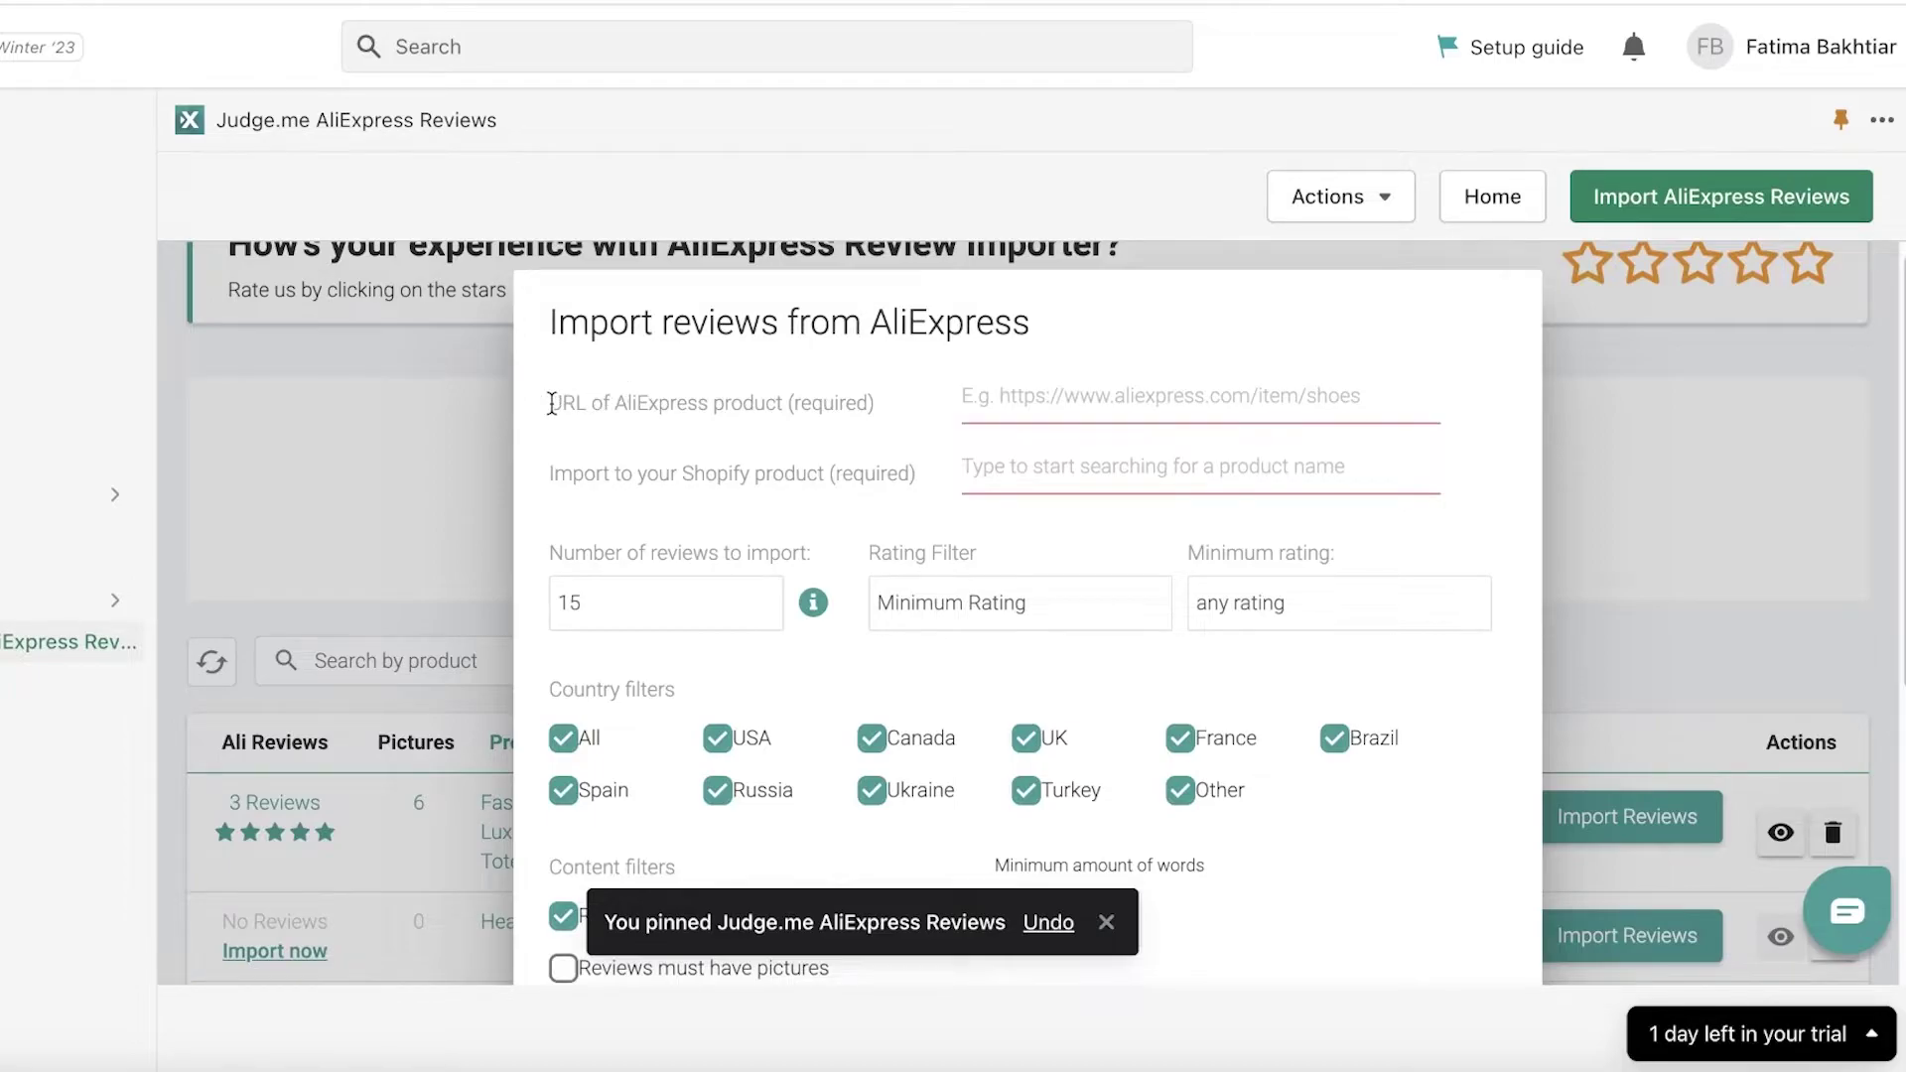
left_click_drag(552, 403, 830, 427)
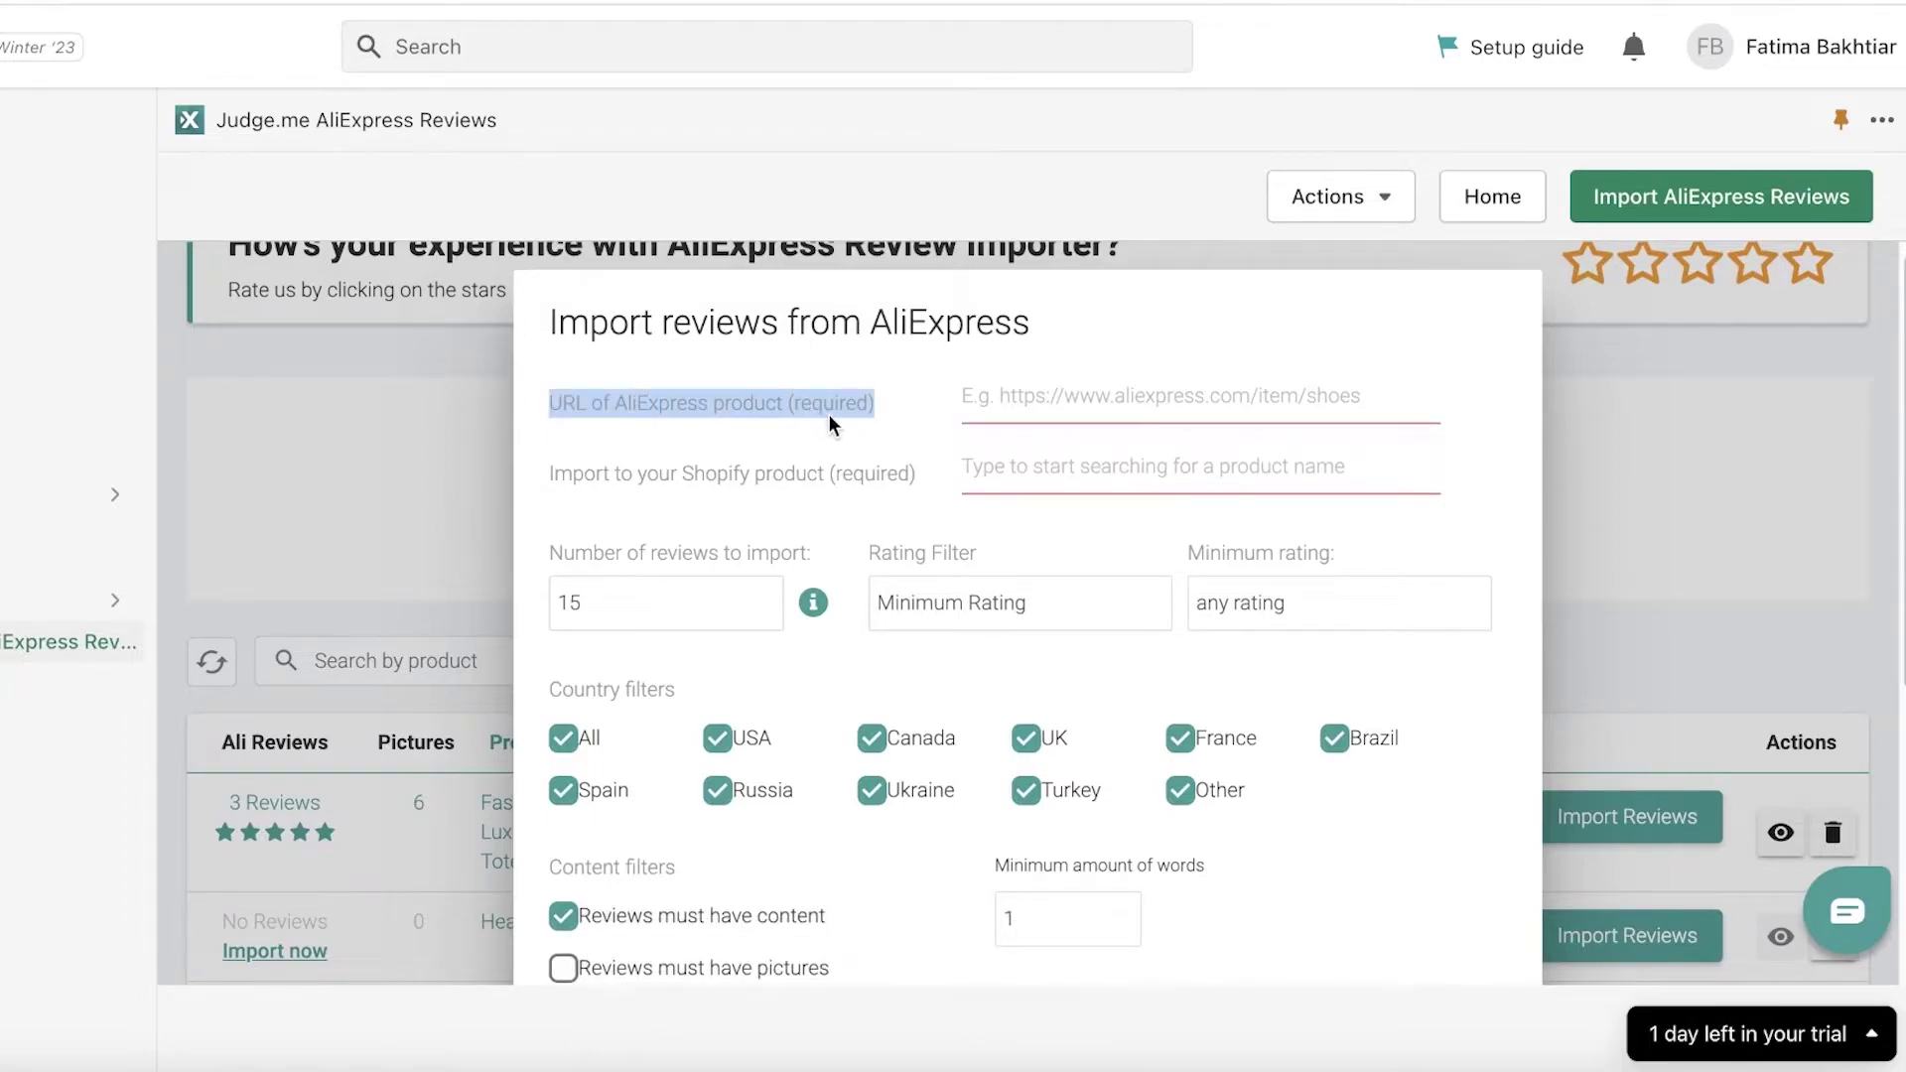
left_click(841, 402)
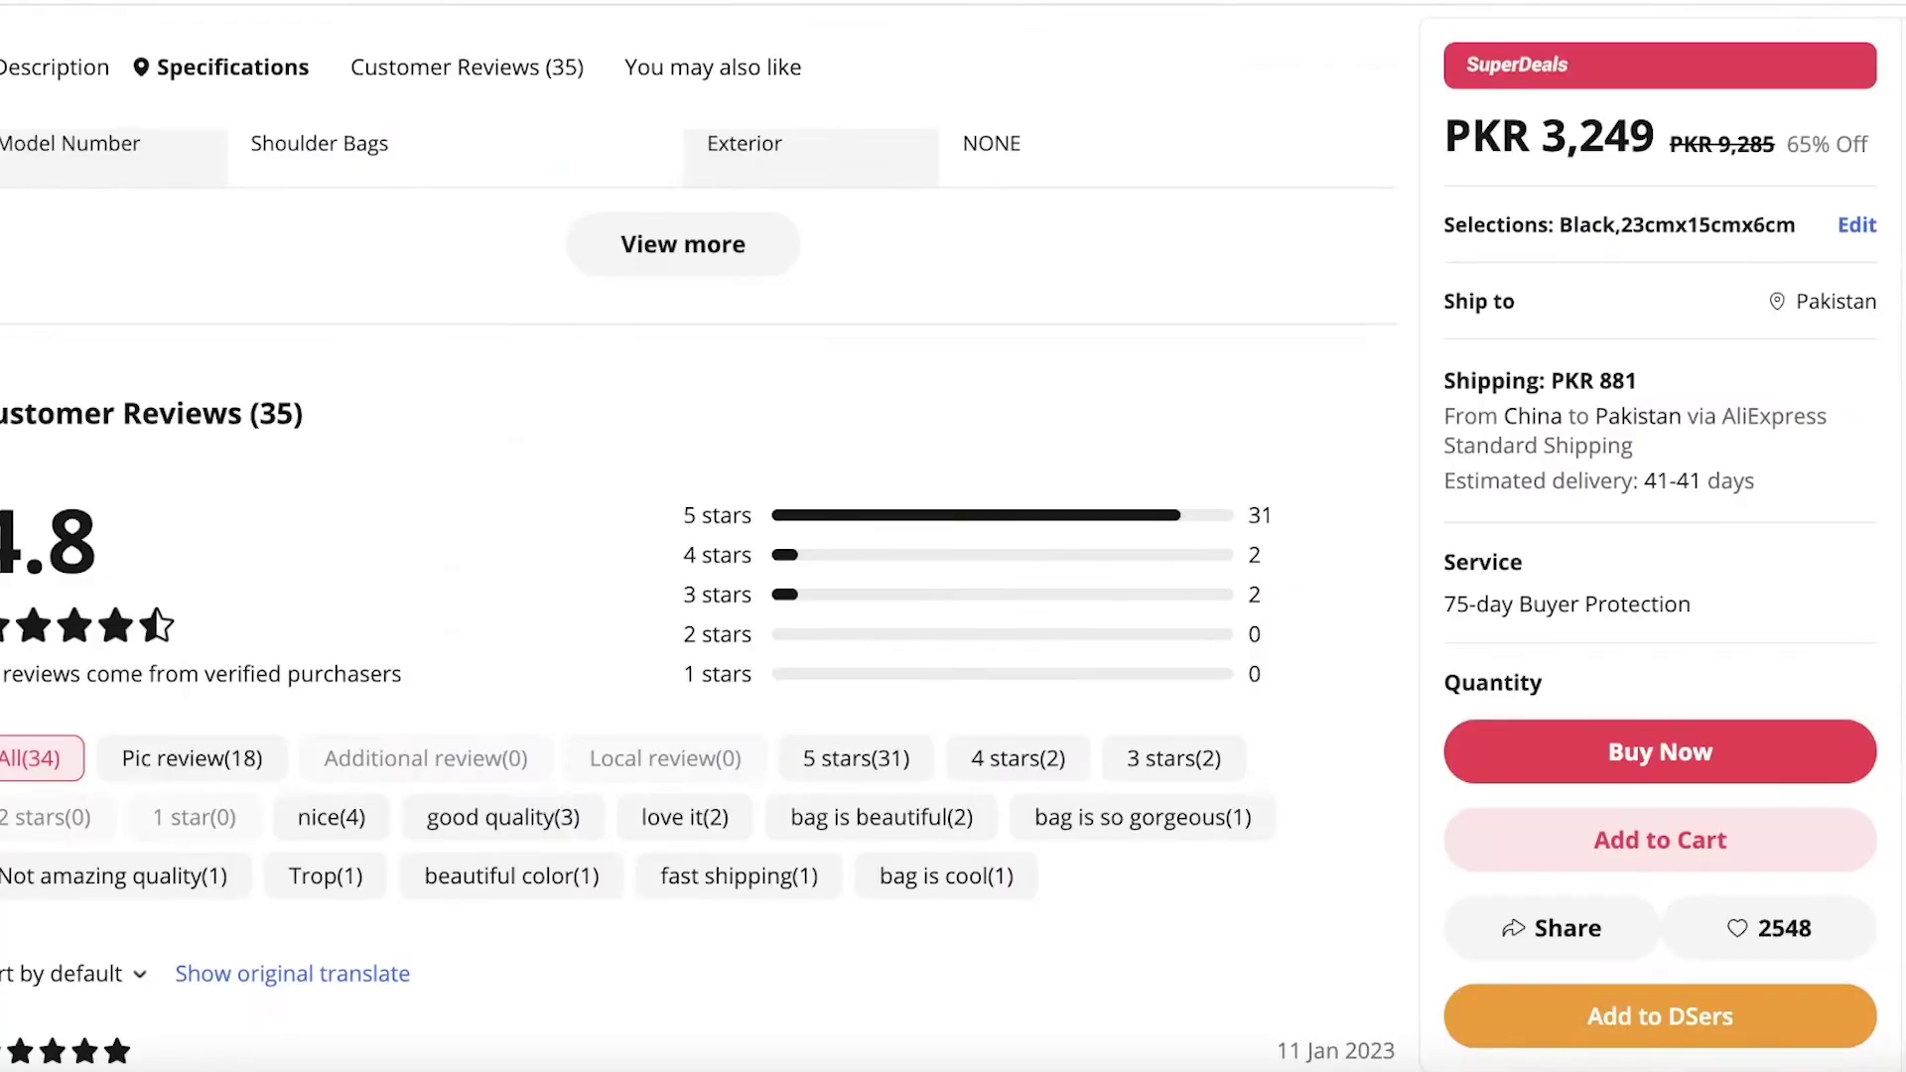
Copy the diamond shoulder bag's AliExpress page address from the browser address bar
scroll(1265, 403, "up", 15)
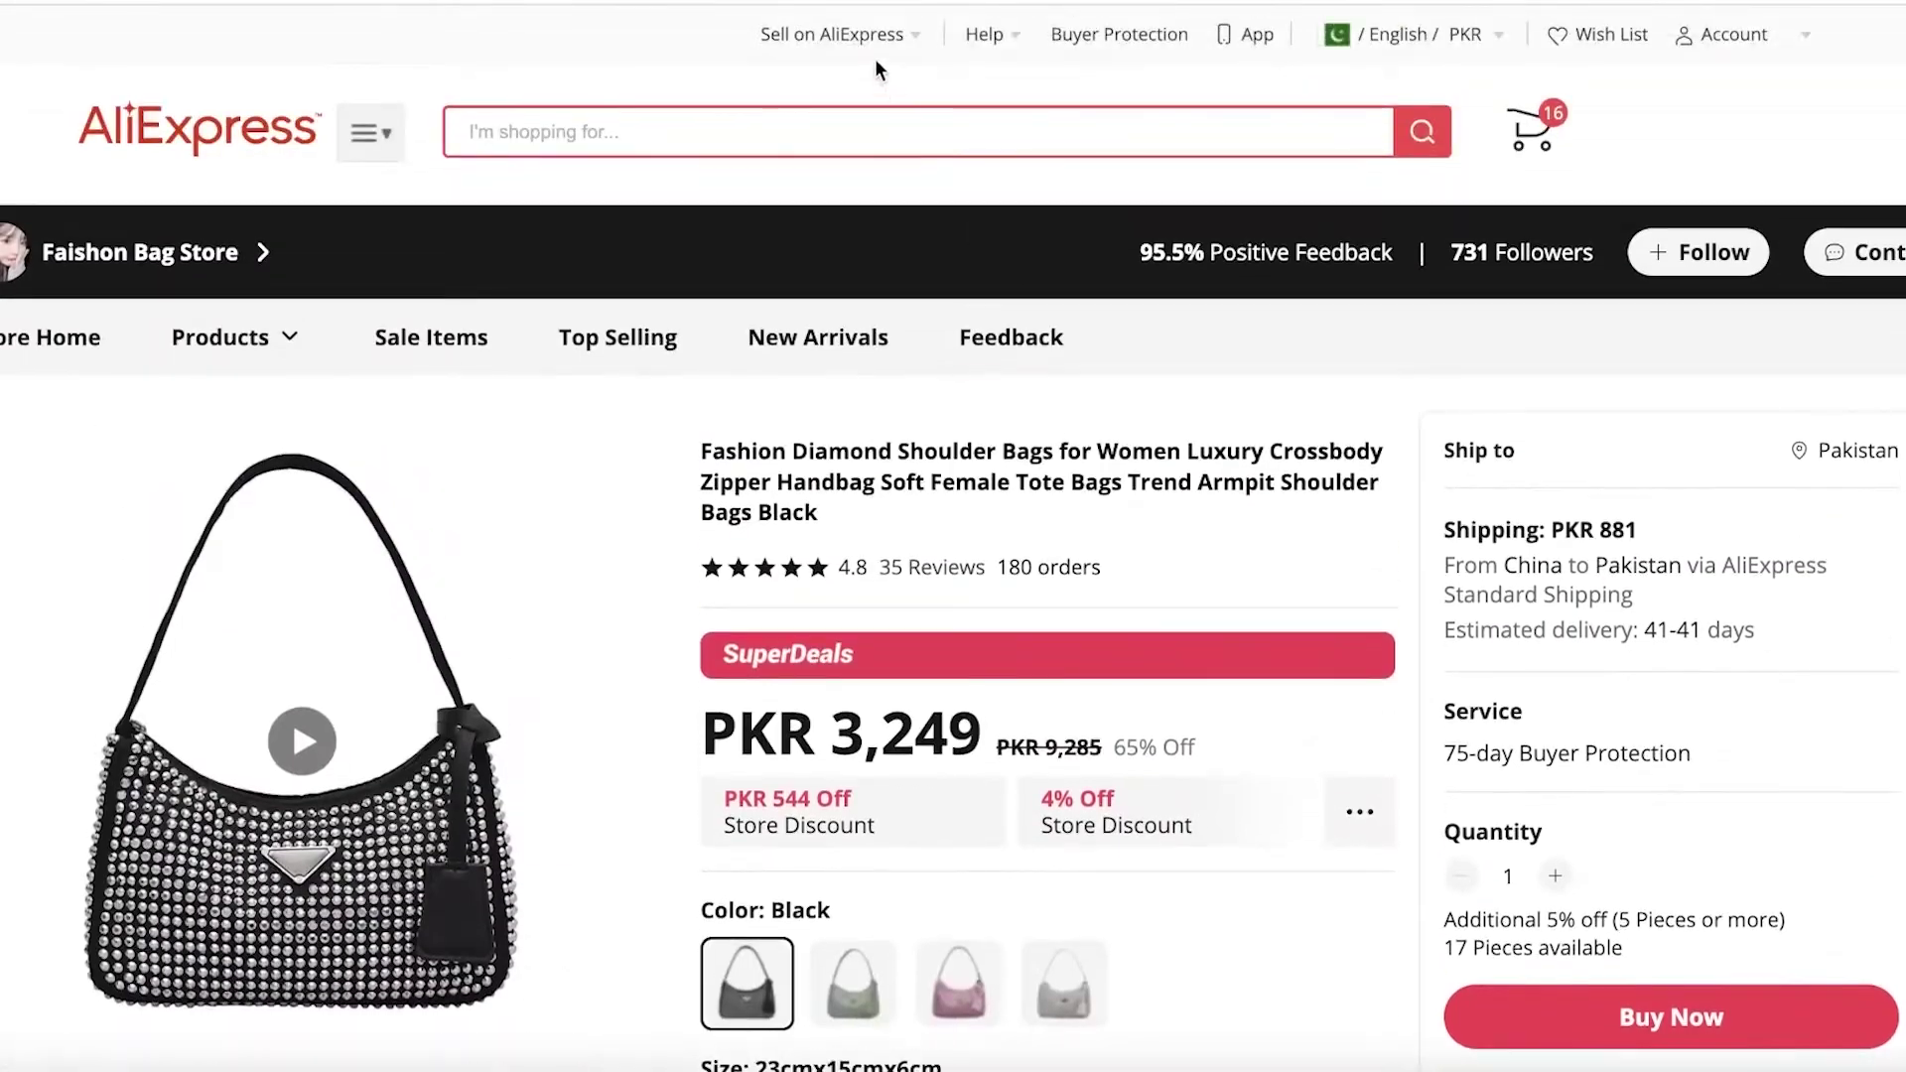
right_click(859, 3)
left_click(906, 181)
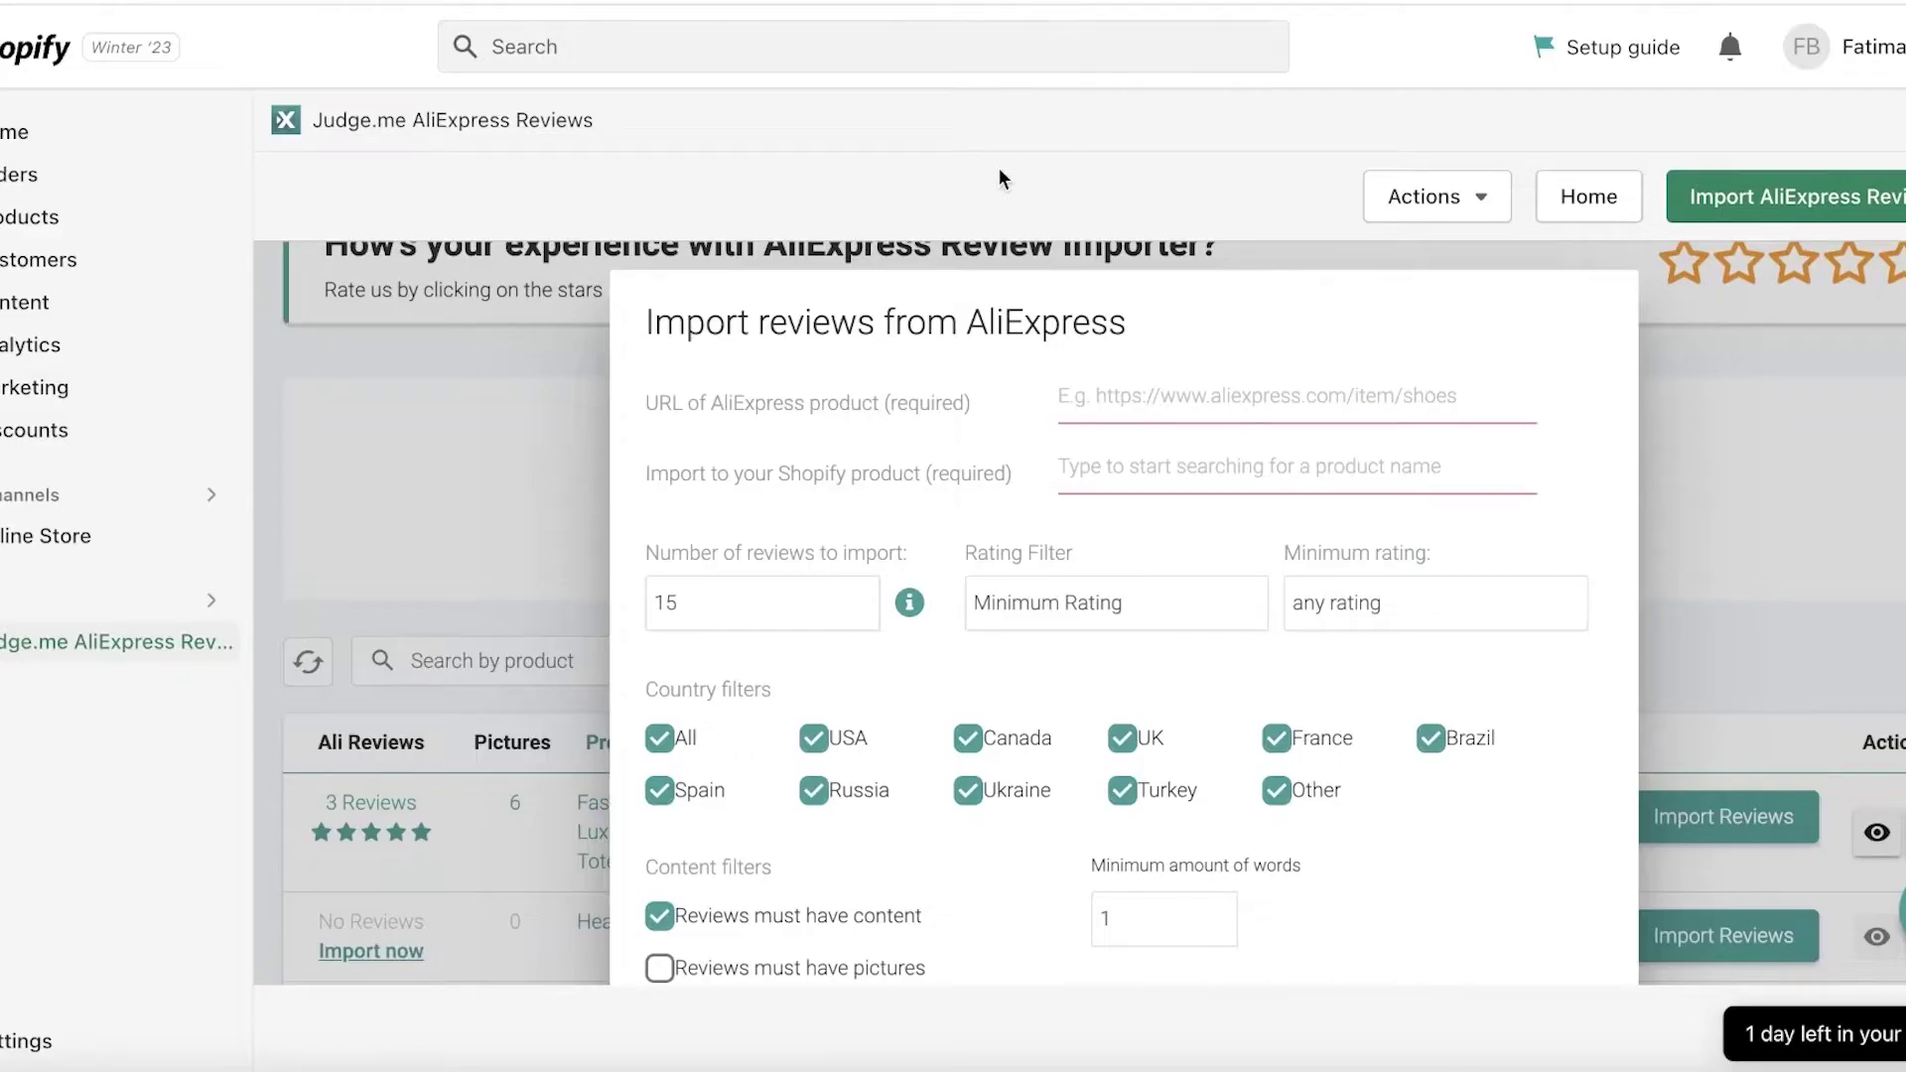
Paste the AliExpress bag address into the product URL field
left_click(1093, 409)
right_click(1122, 391)
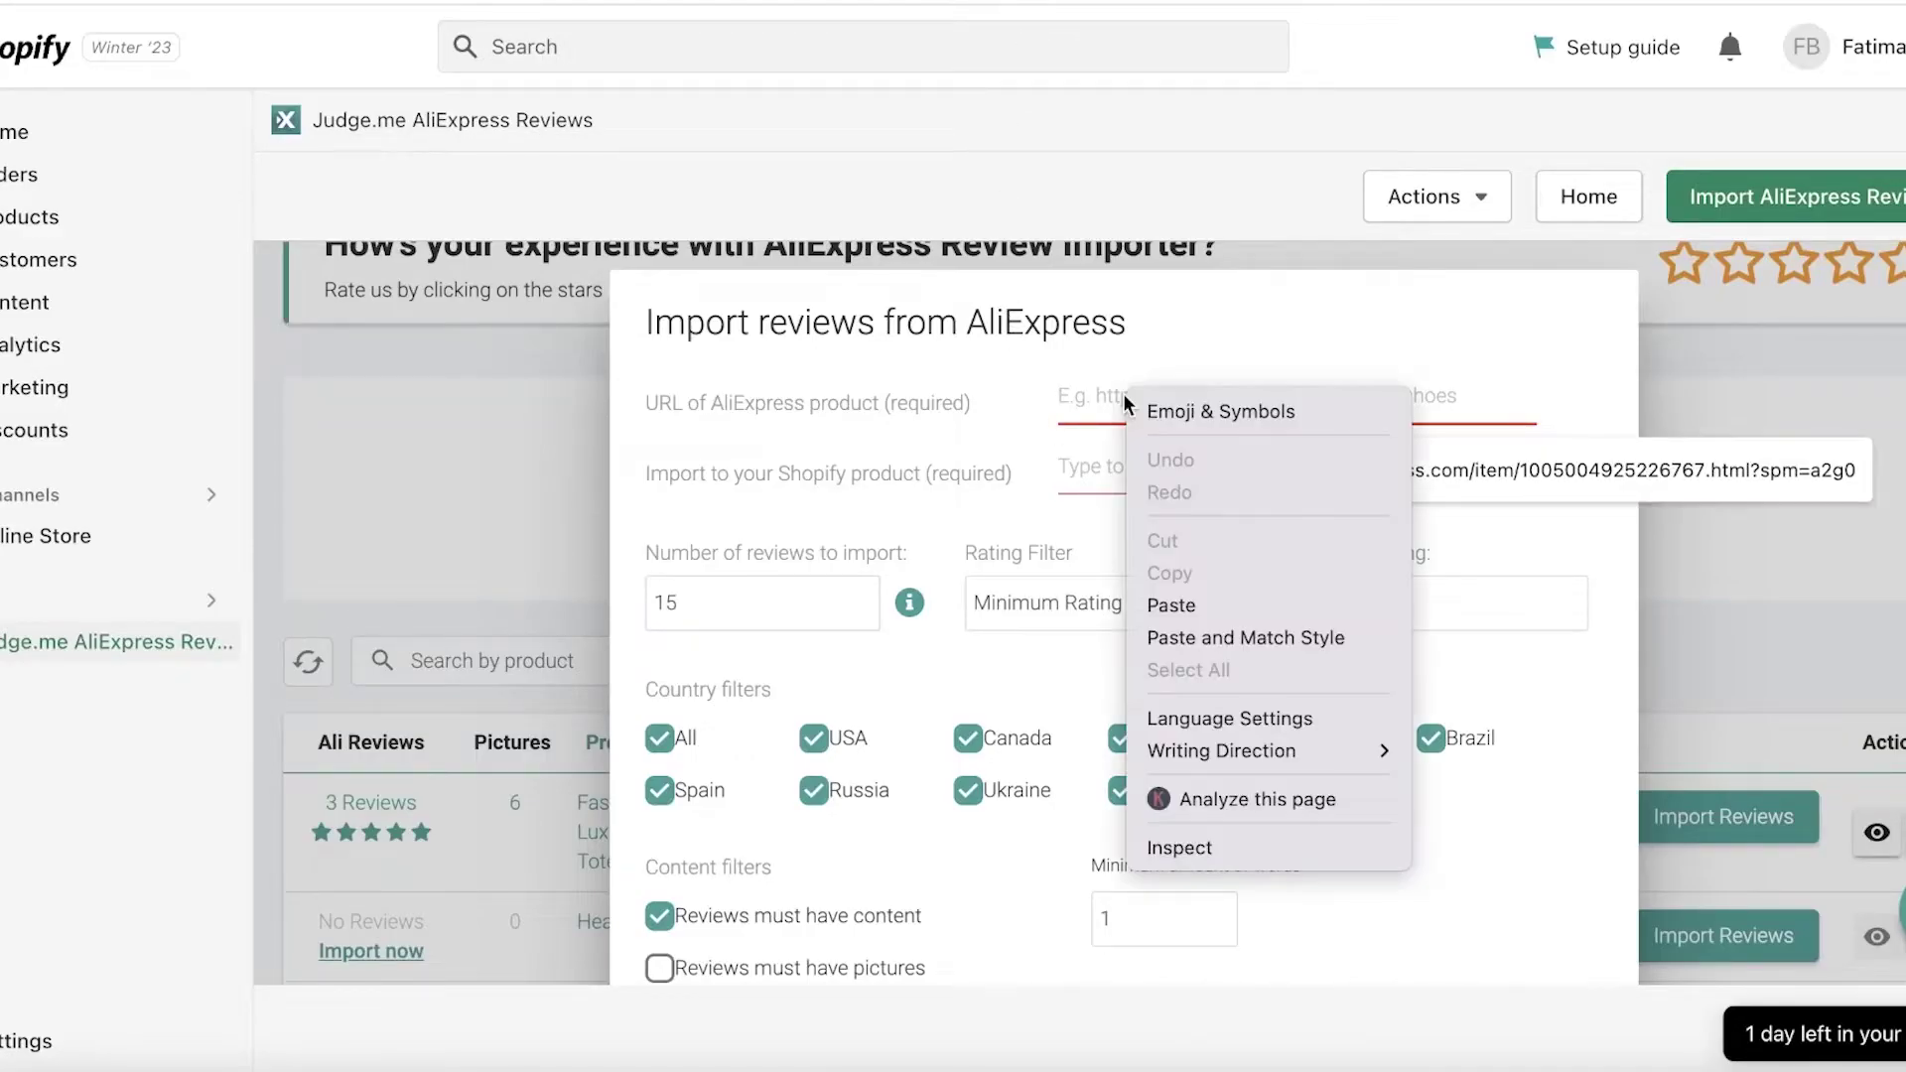
left_click(1171, 604)
left_click(1306, 326)
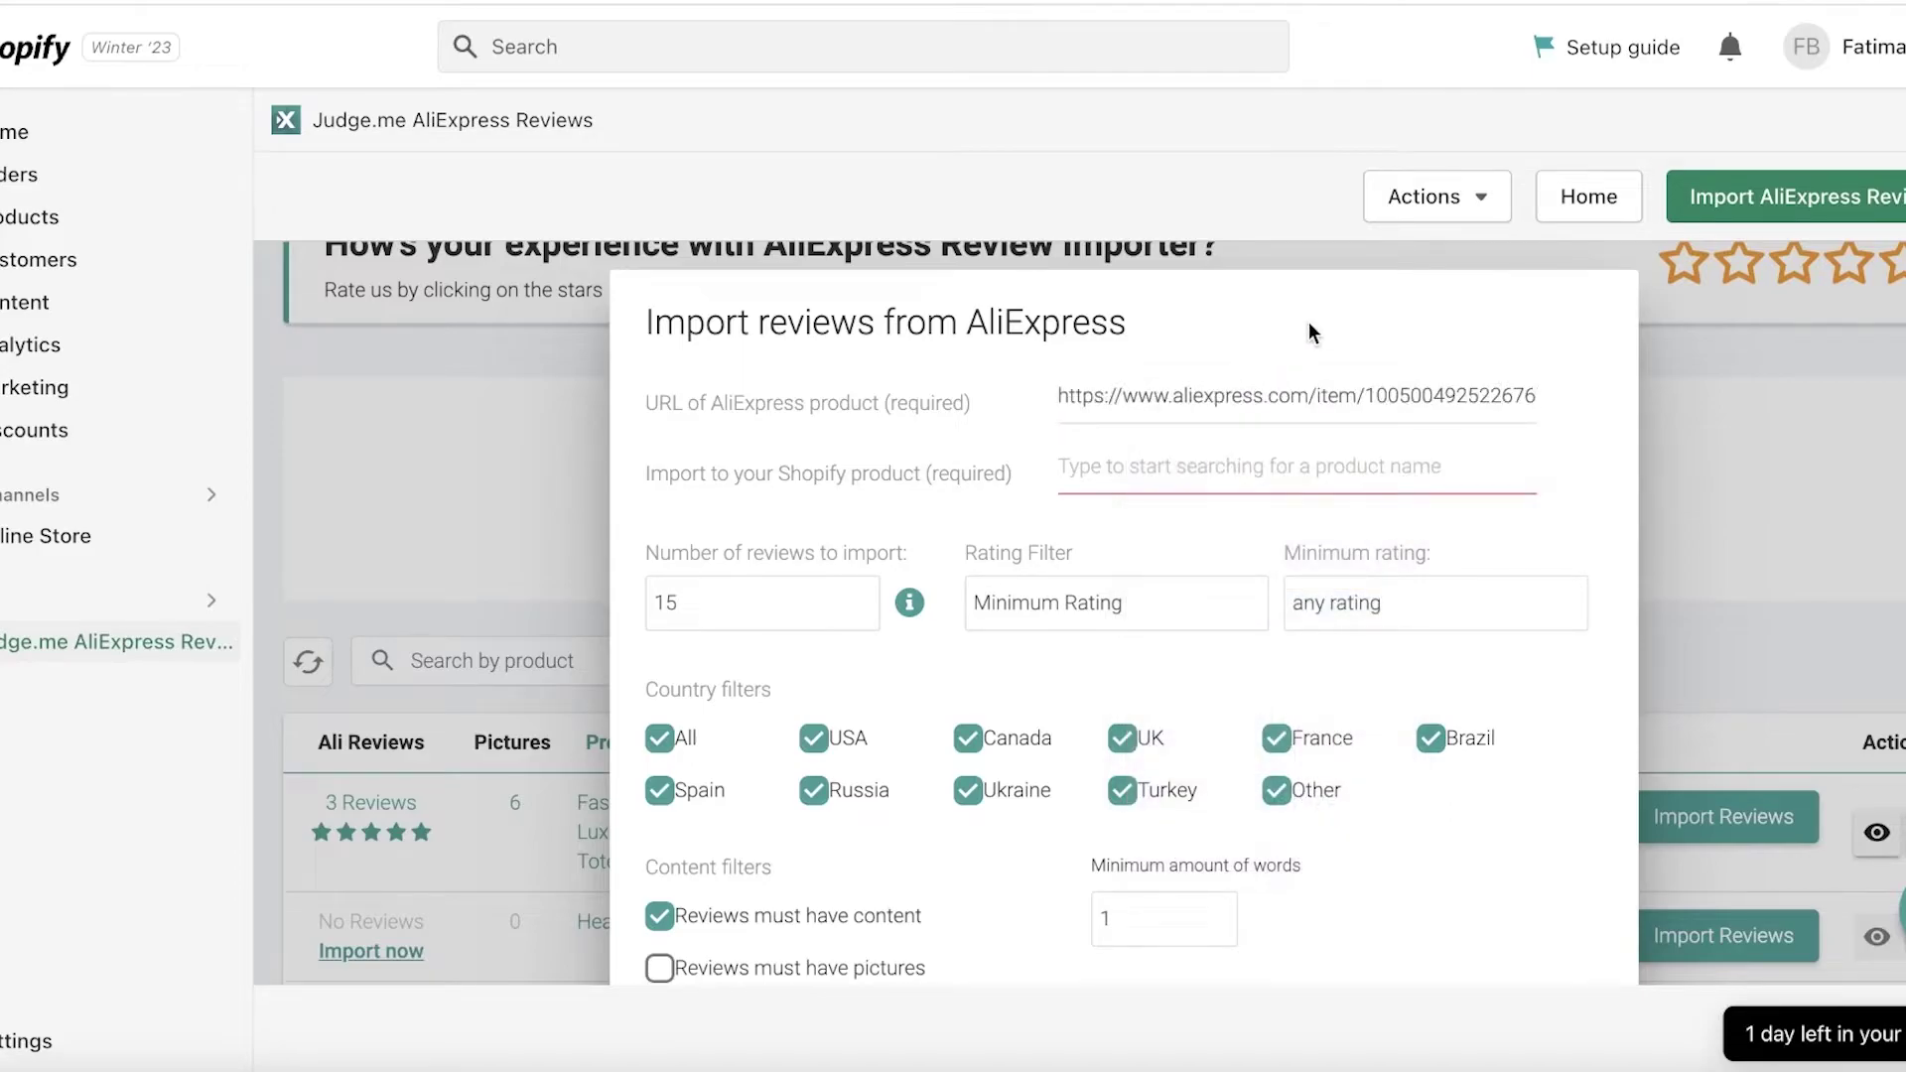
Search 'diamond' and link the Fashion Diamond Shoulder Bags for Women Luxury product
left_click(1198, 479)
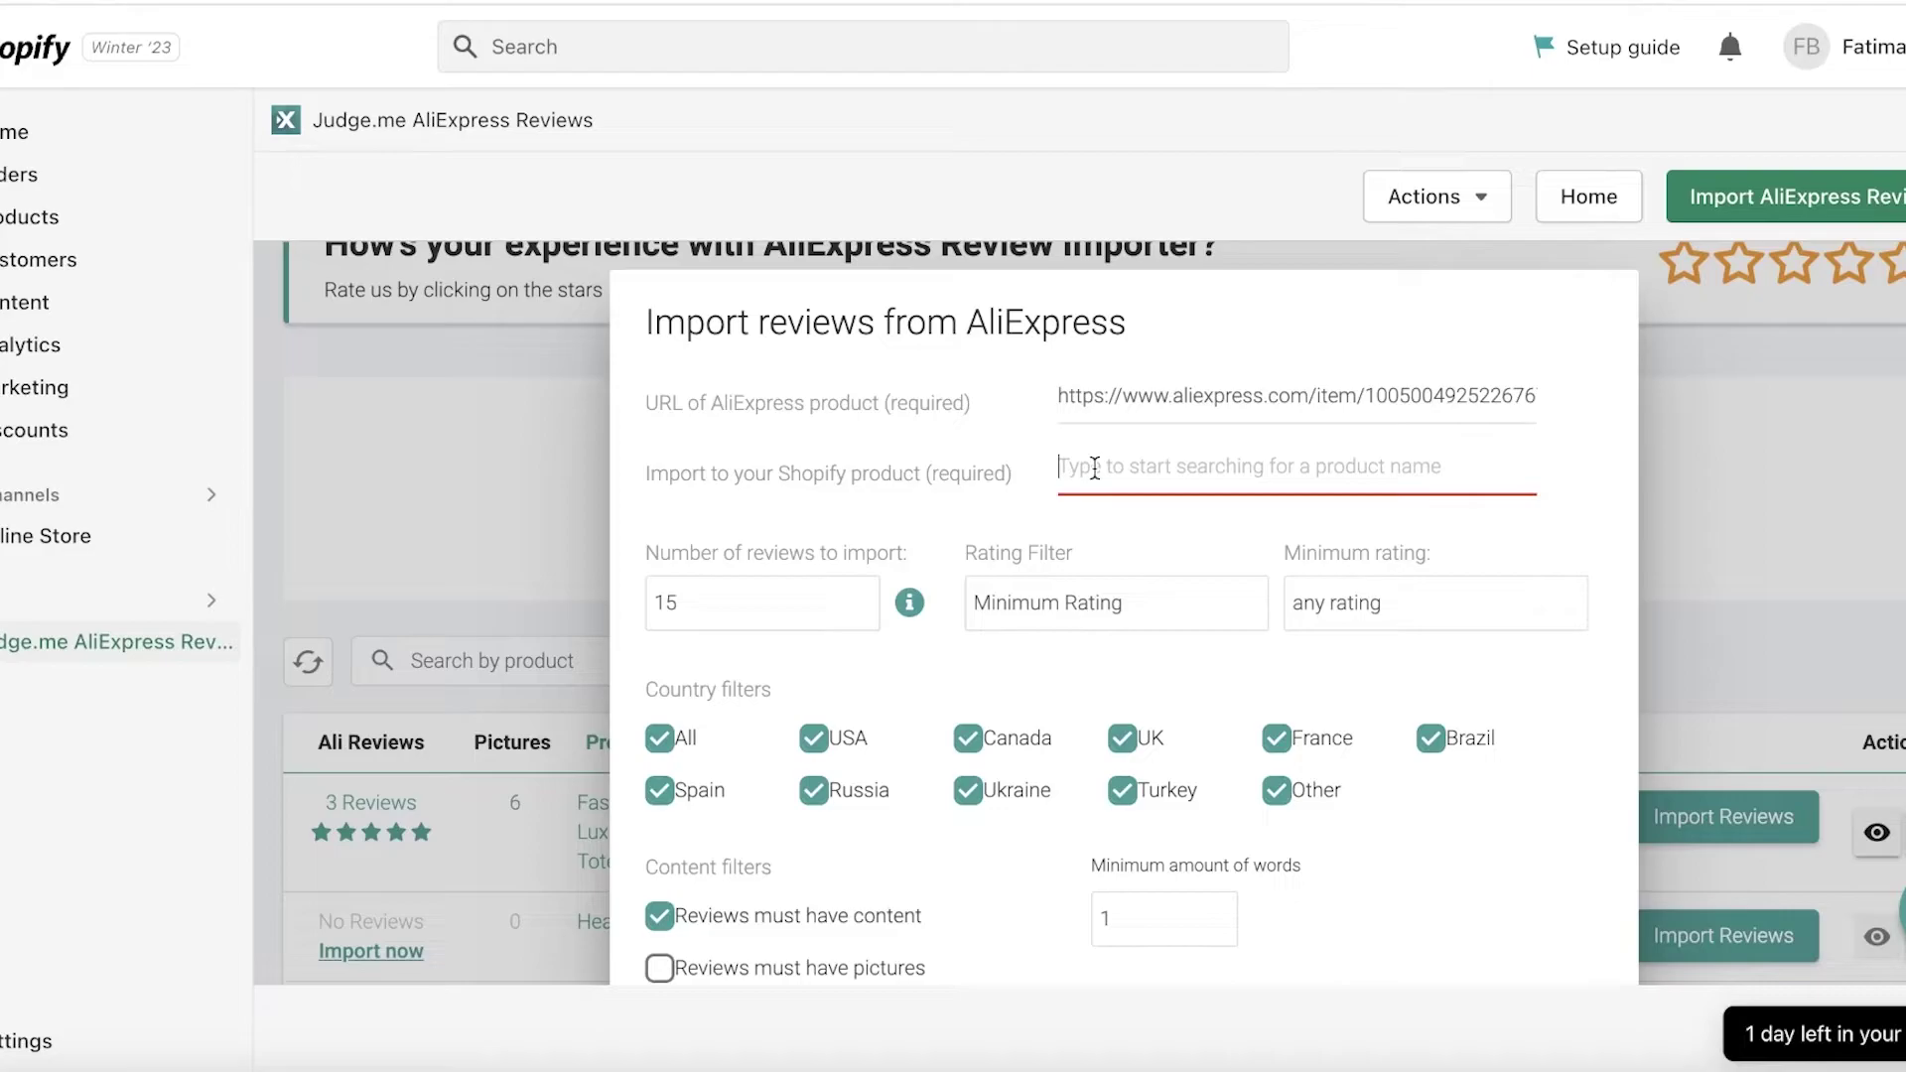
type("diamond")
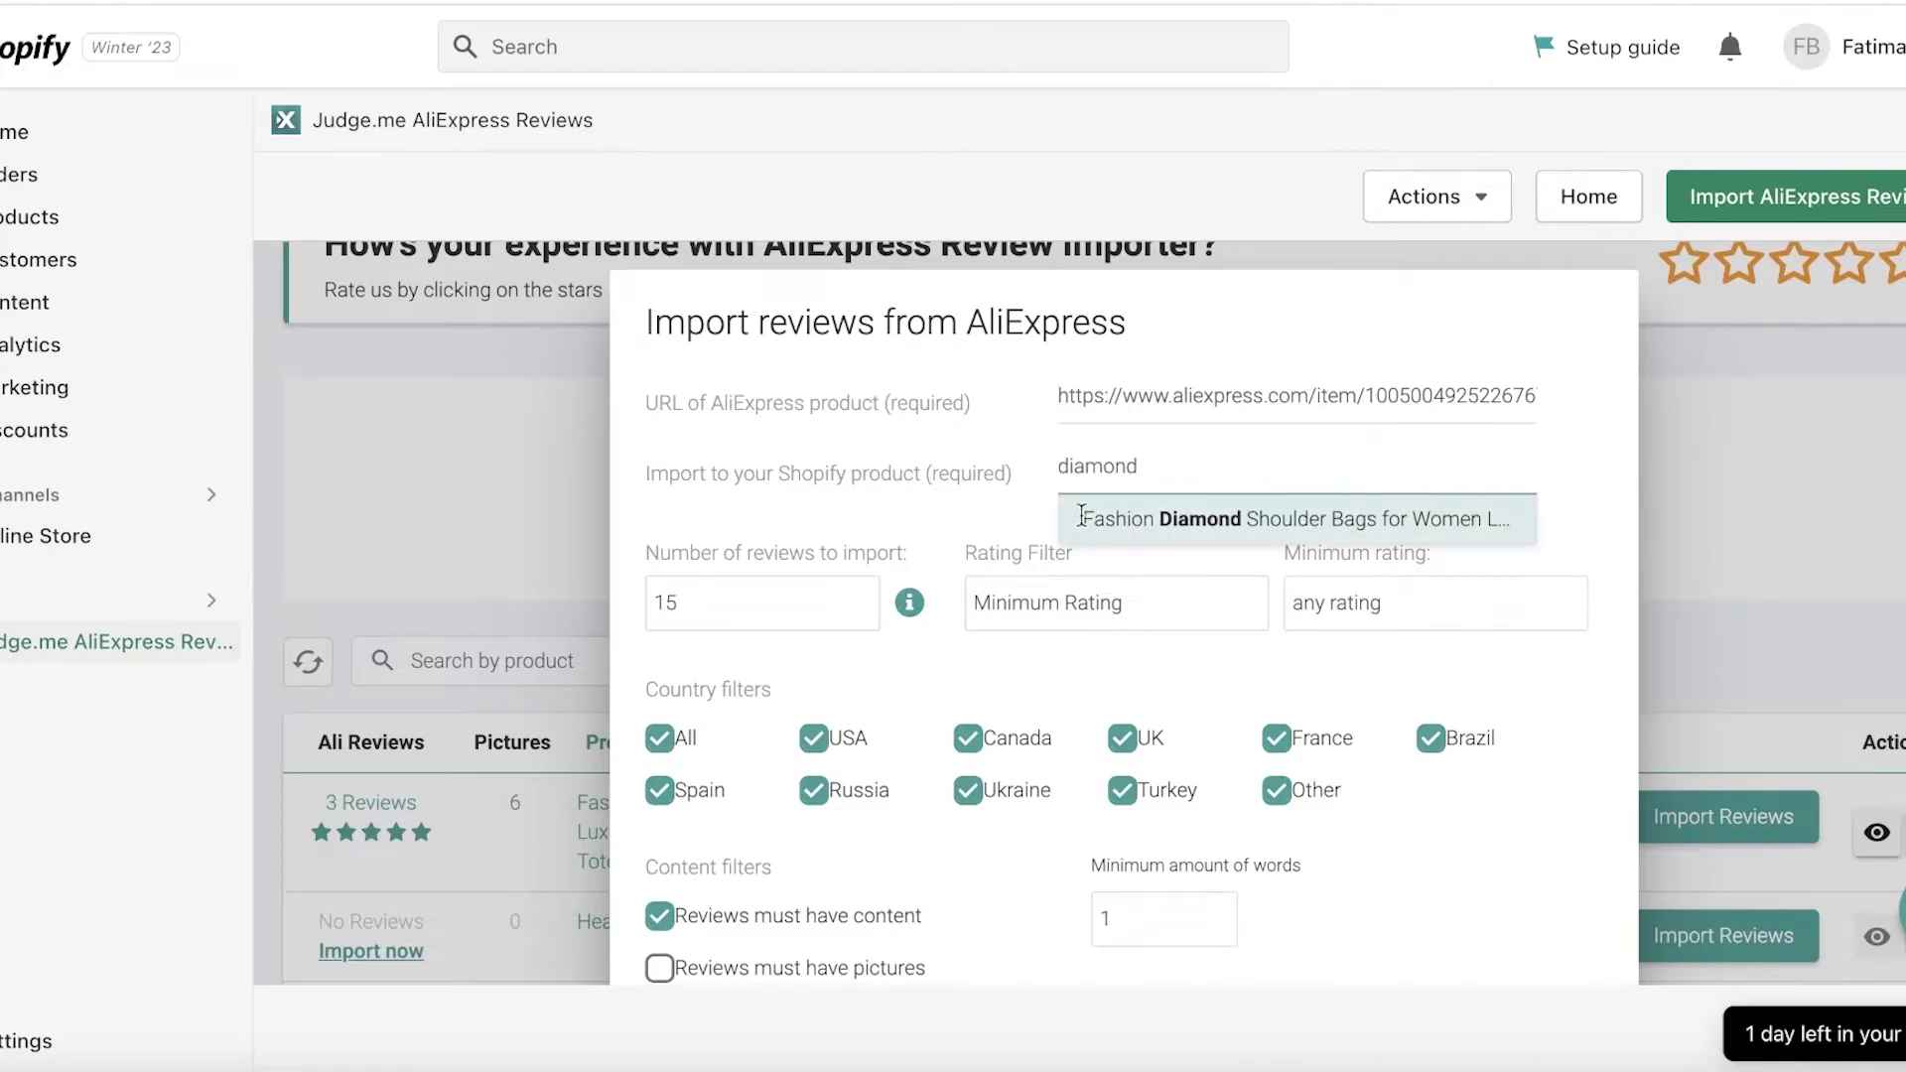
left_click(1097, 512)
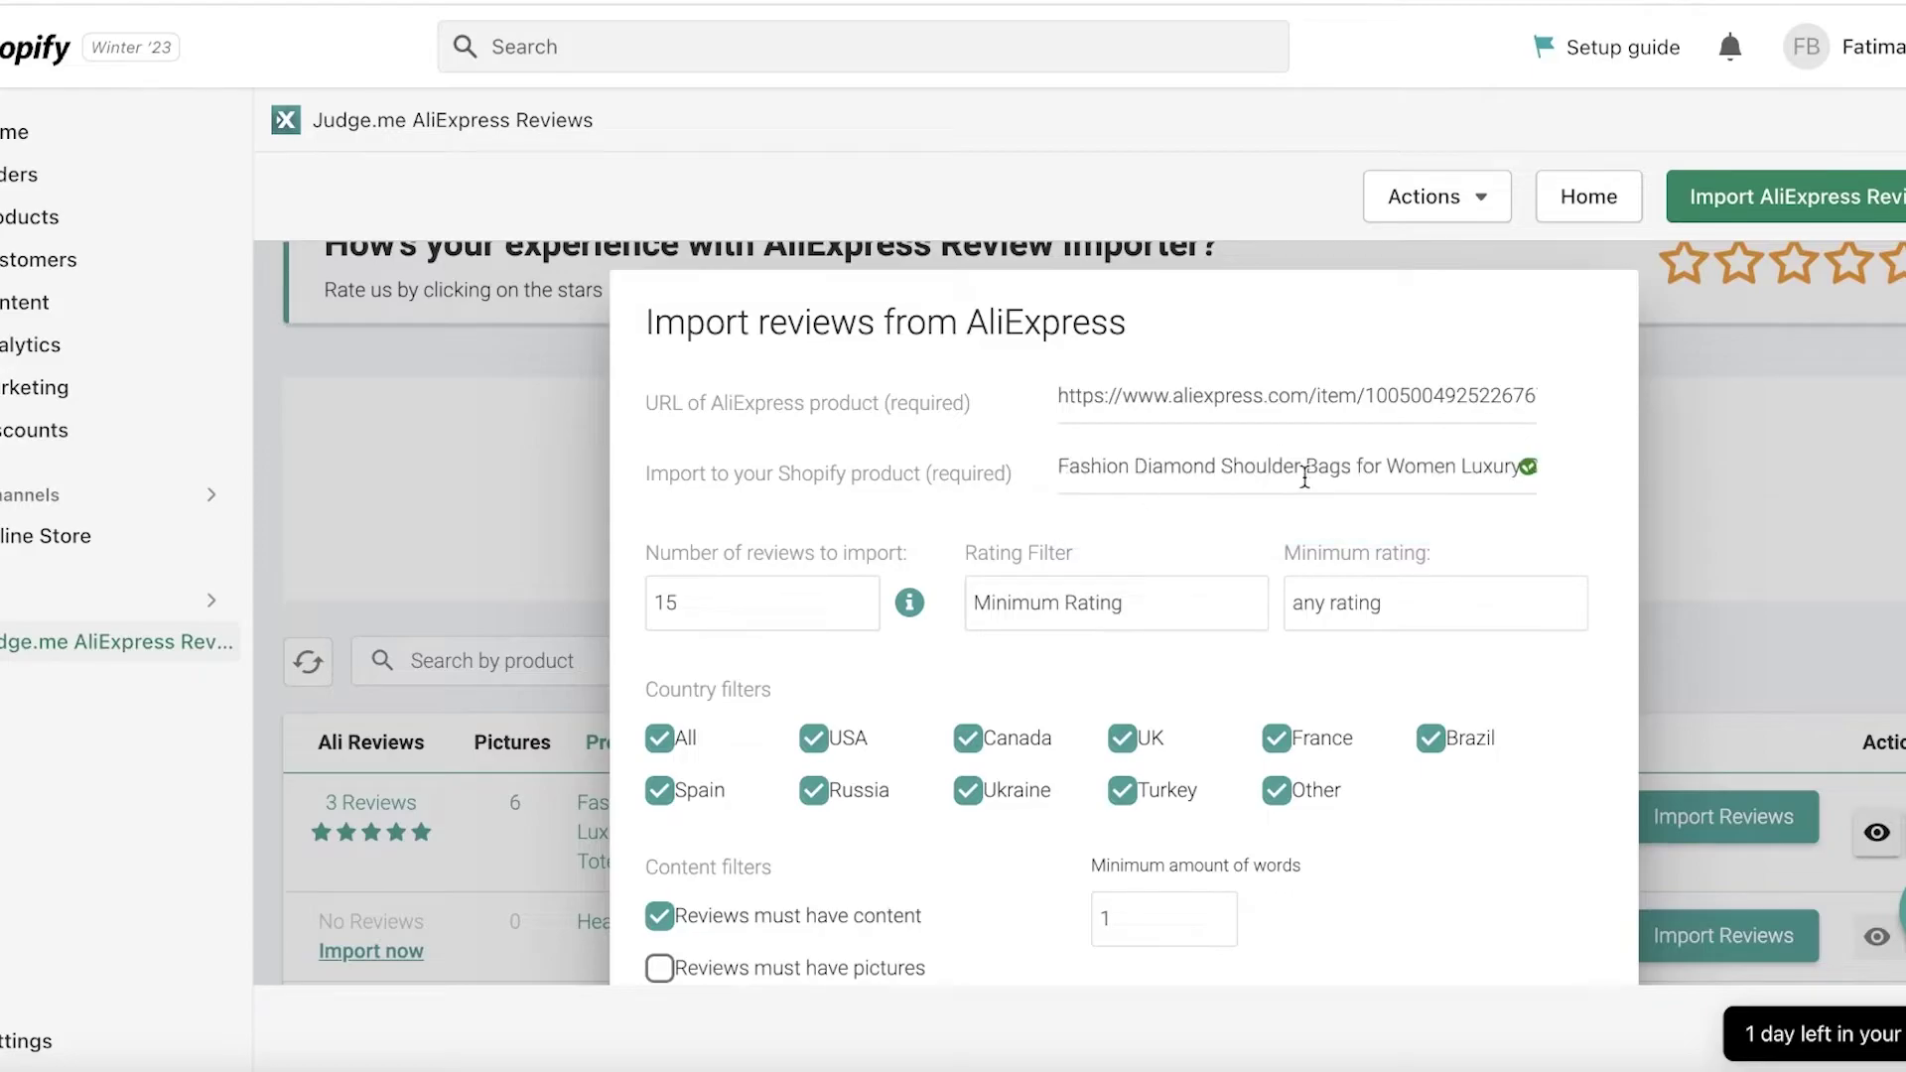
scroll(1305, 479, "down", 3)
Set the review count to 4 and filter to 5-star ratings only
left_click(706, 398)
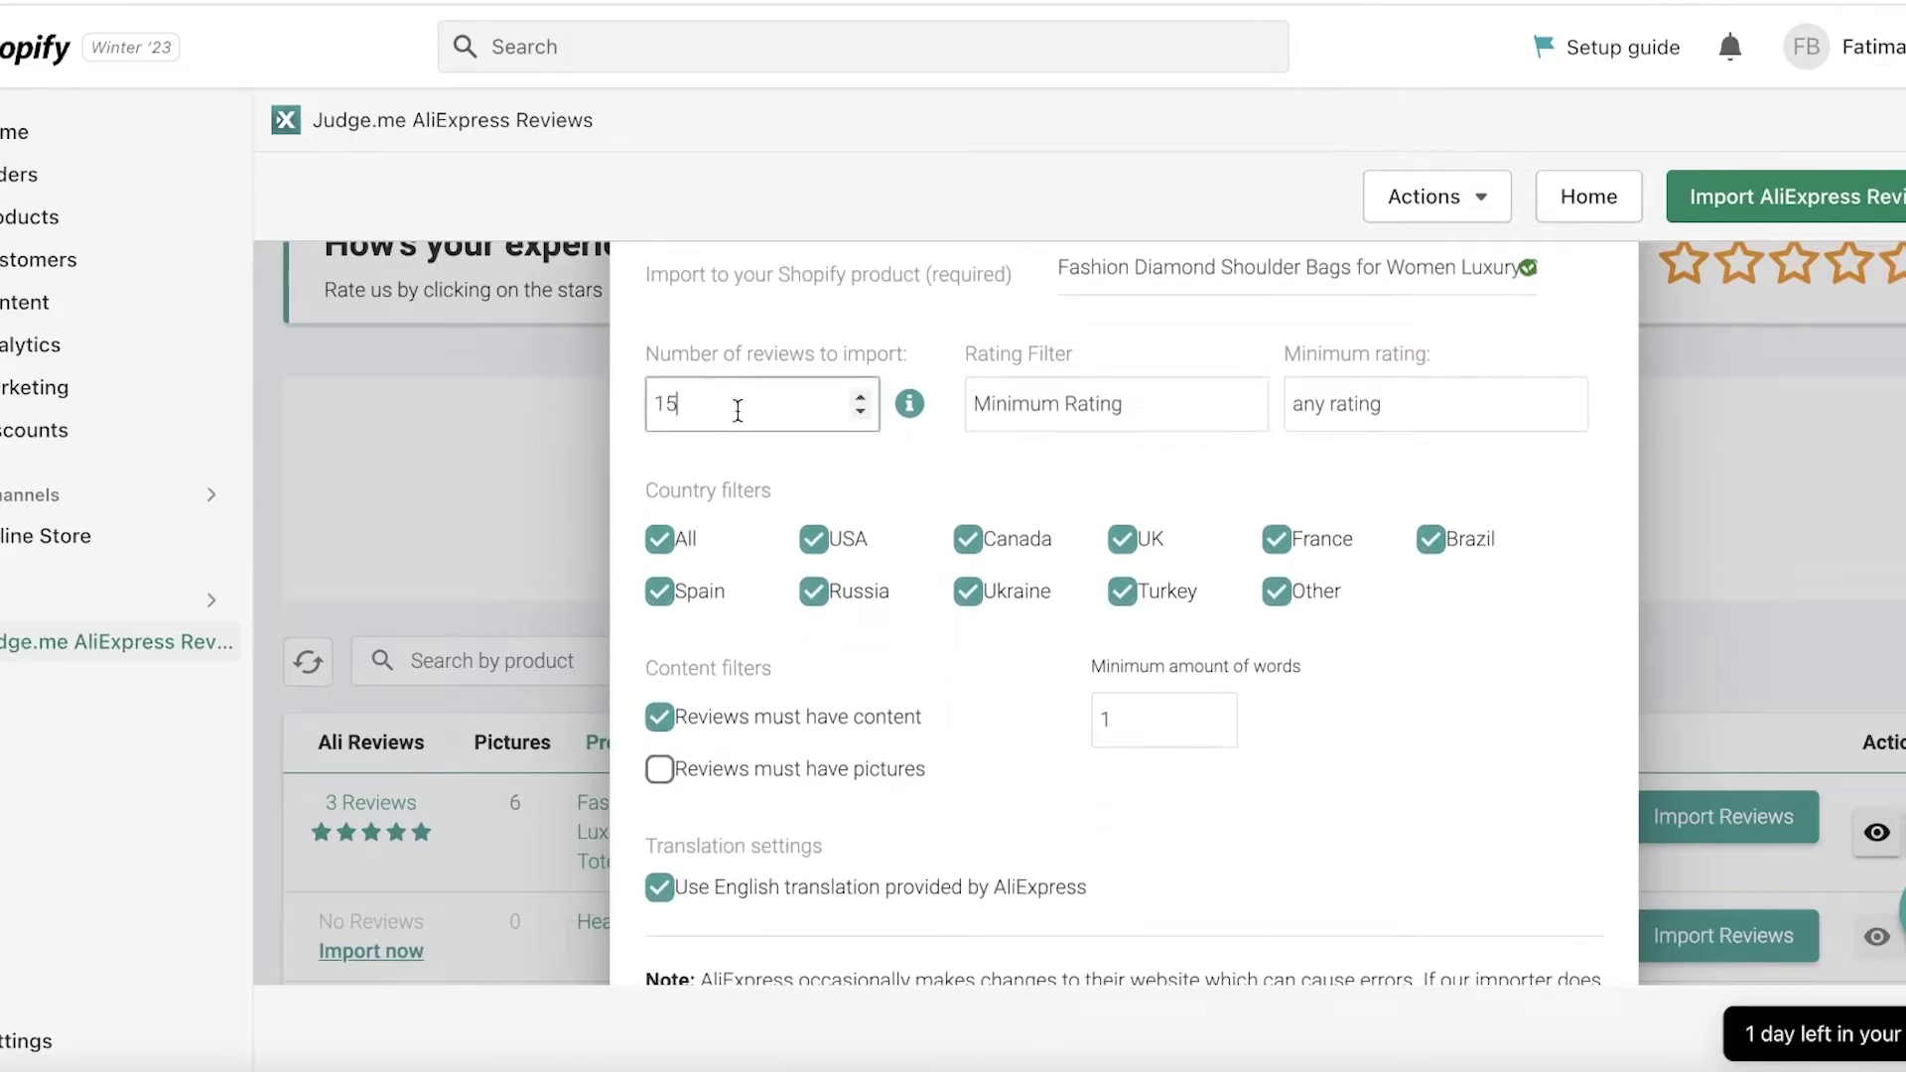
left_click_drag(866, 414, 866, 409)
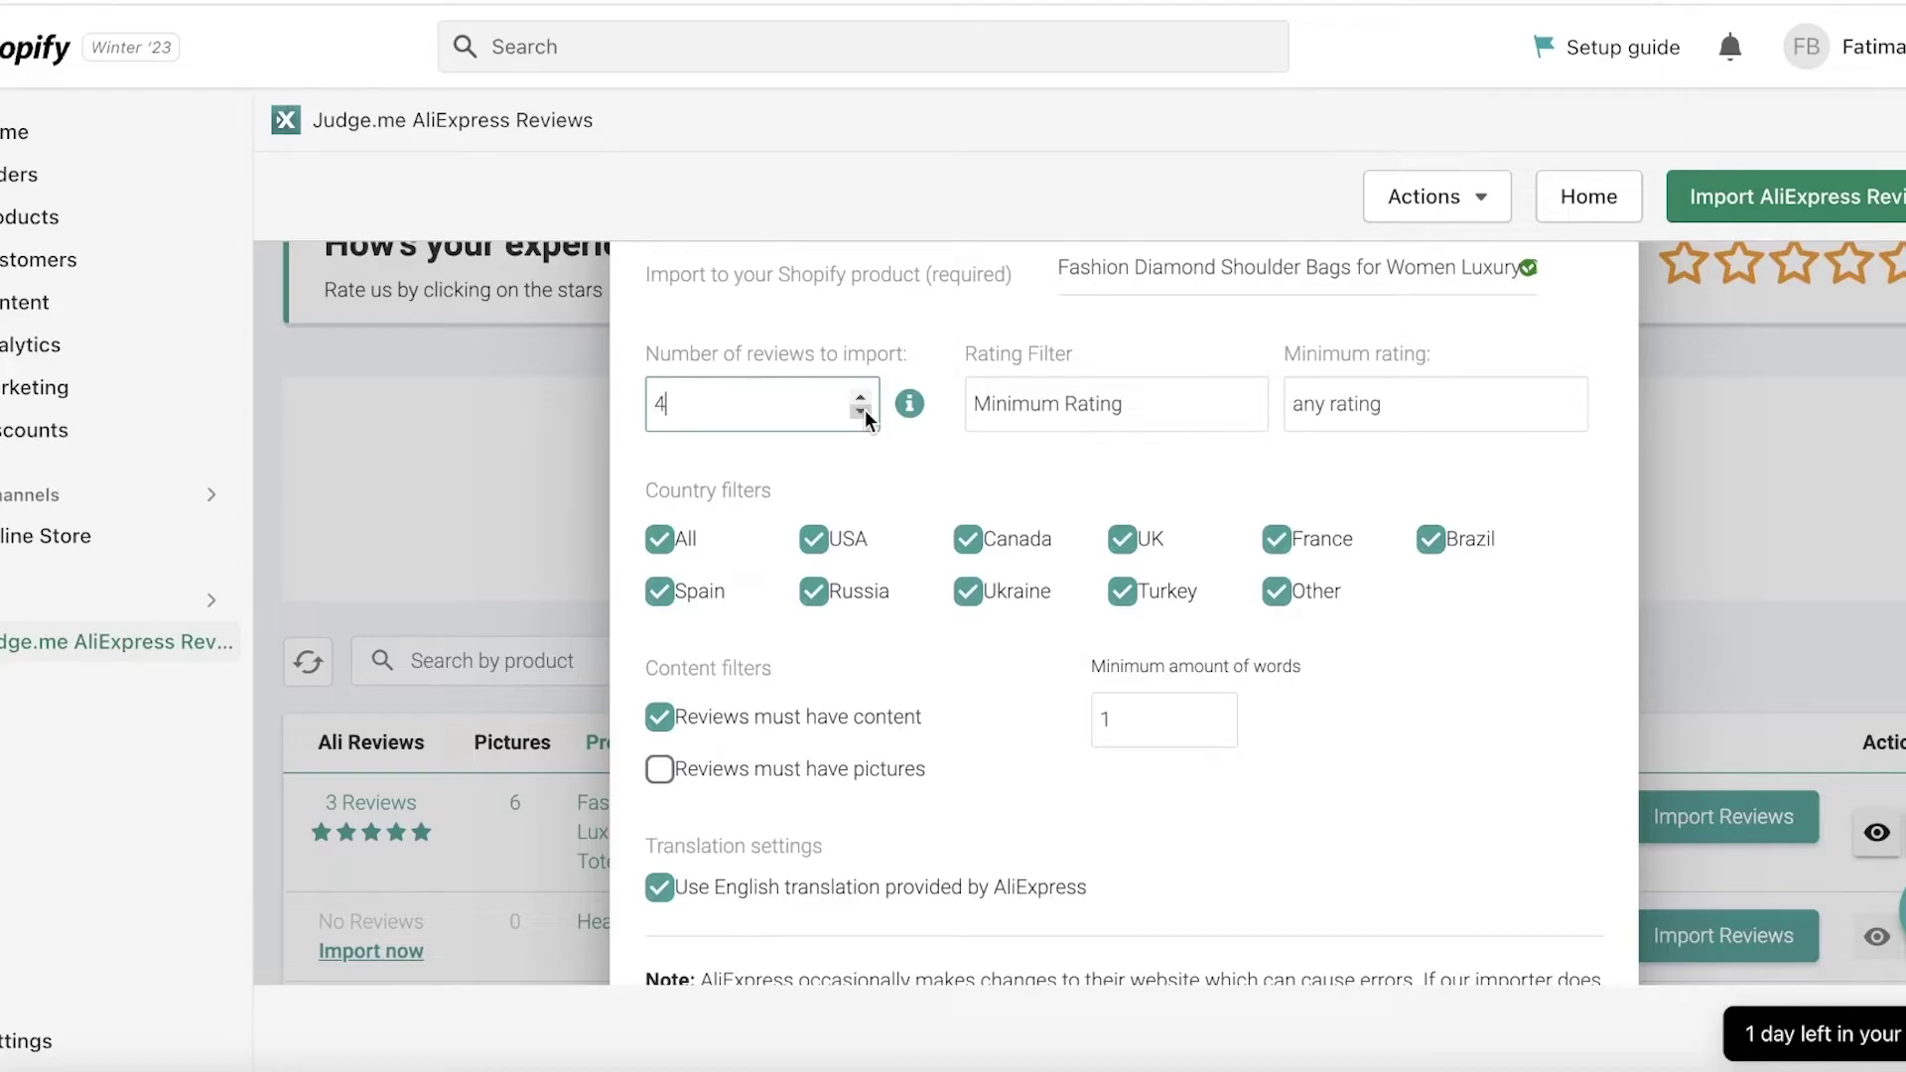
left_click(1038, 380)
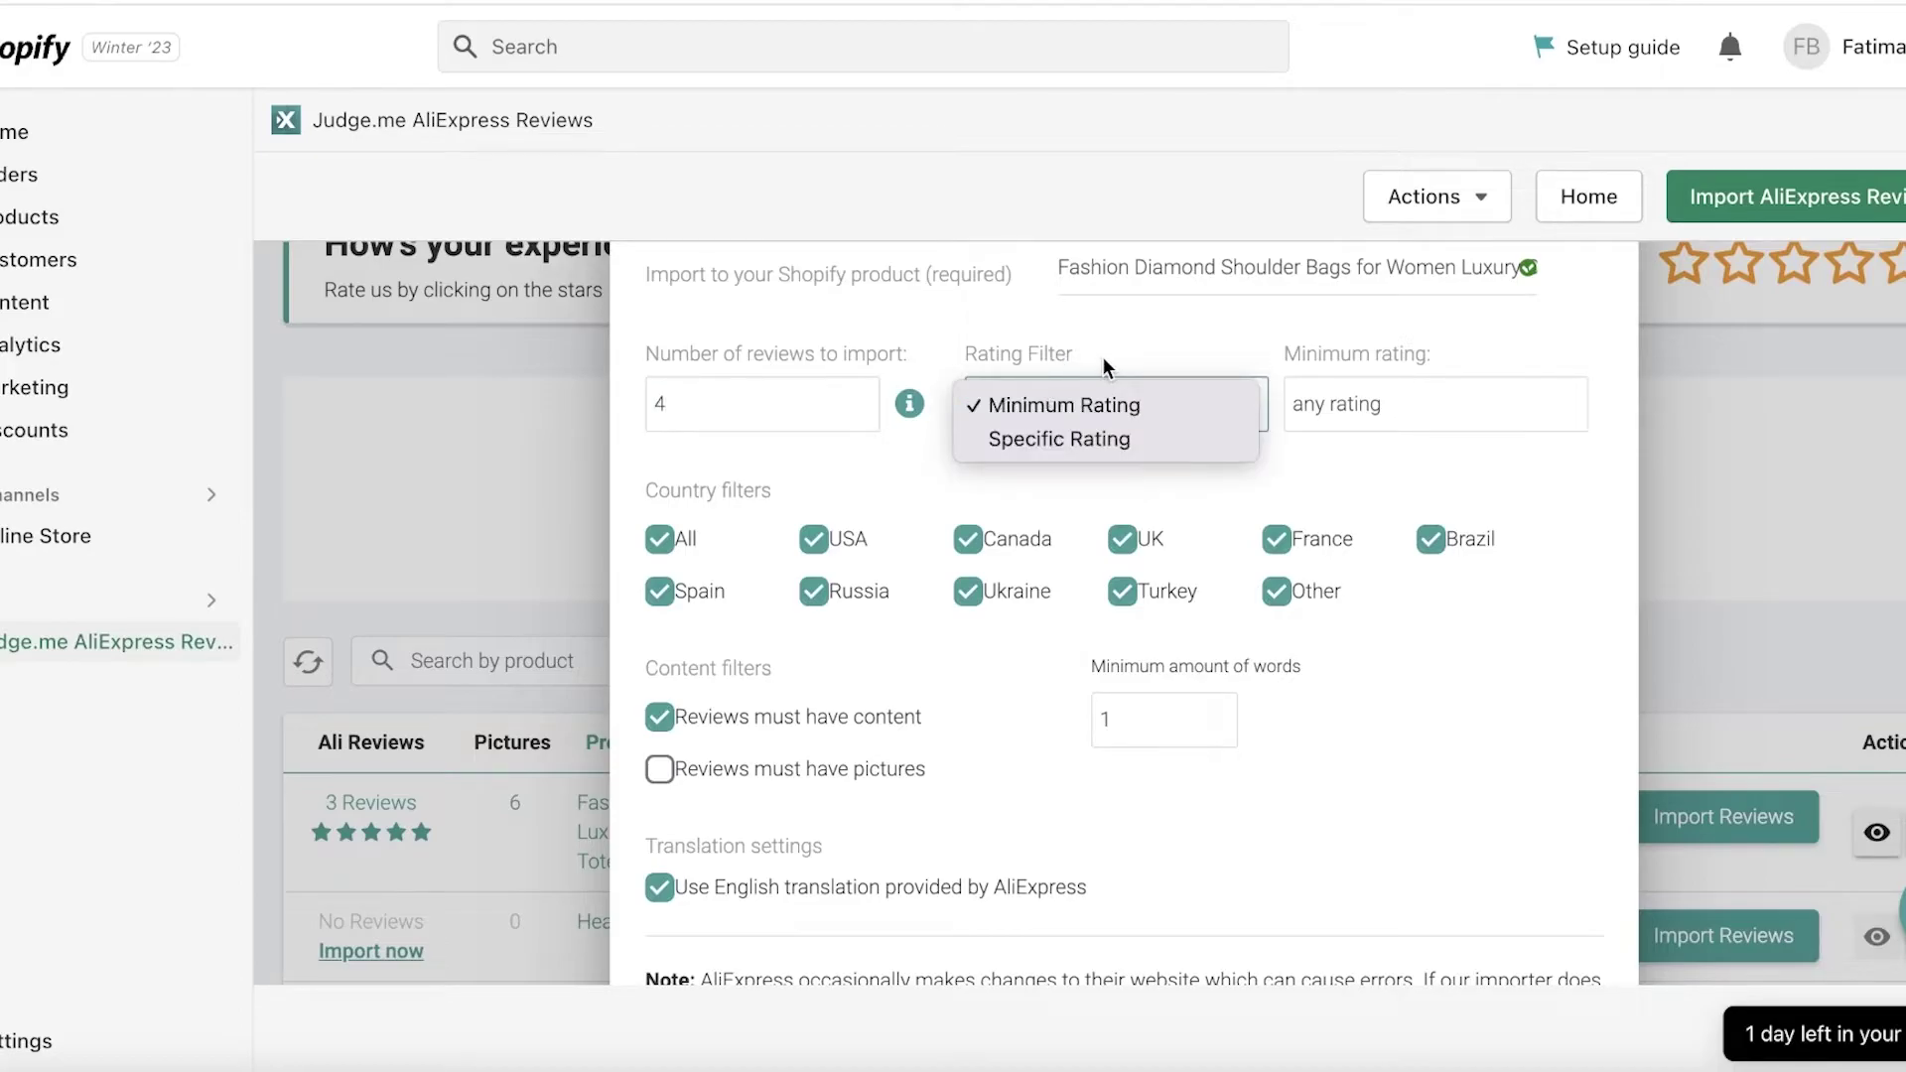
left_click(1095, 437)
left_click(1312, 415)
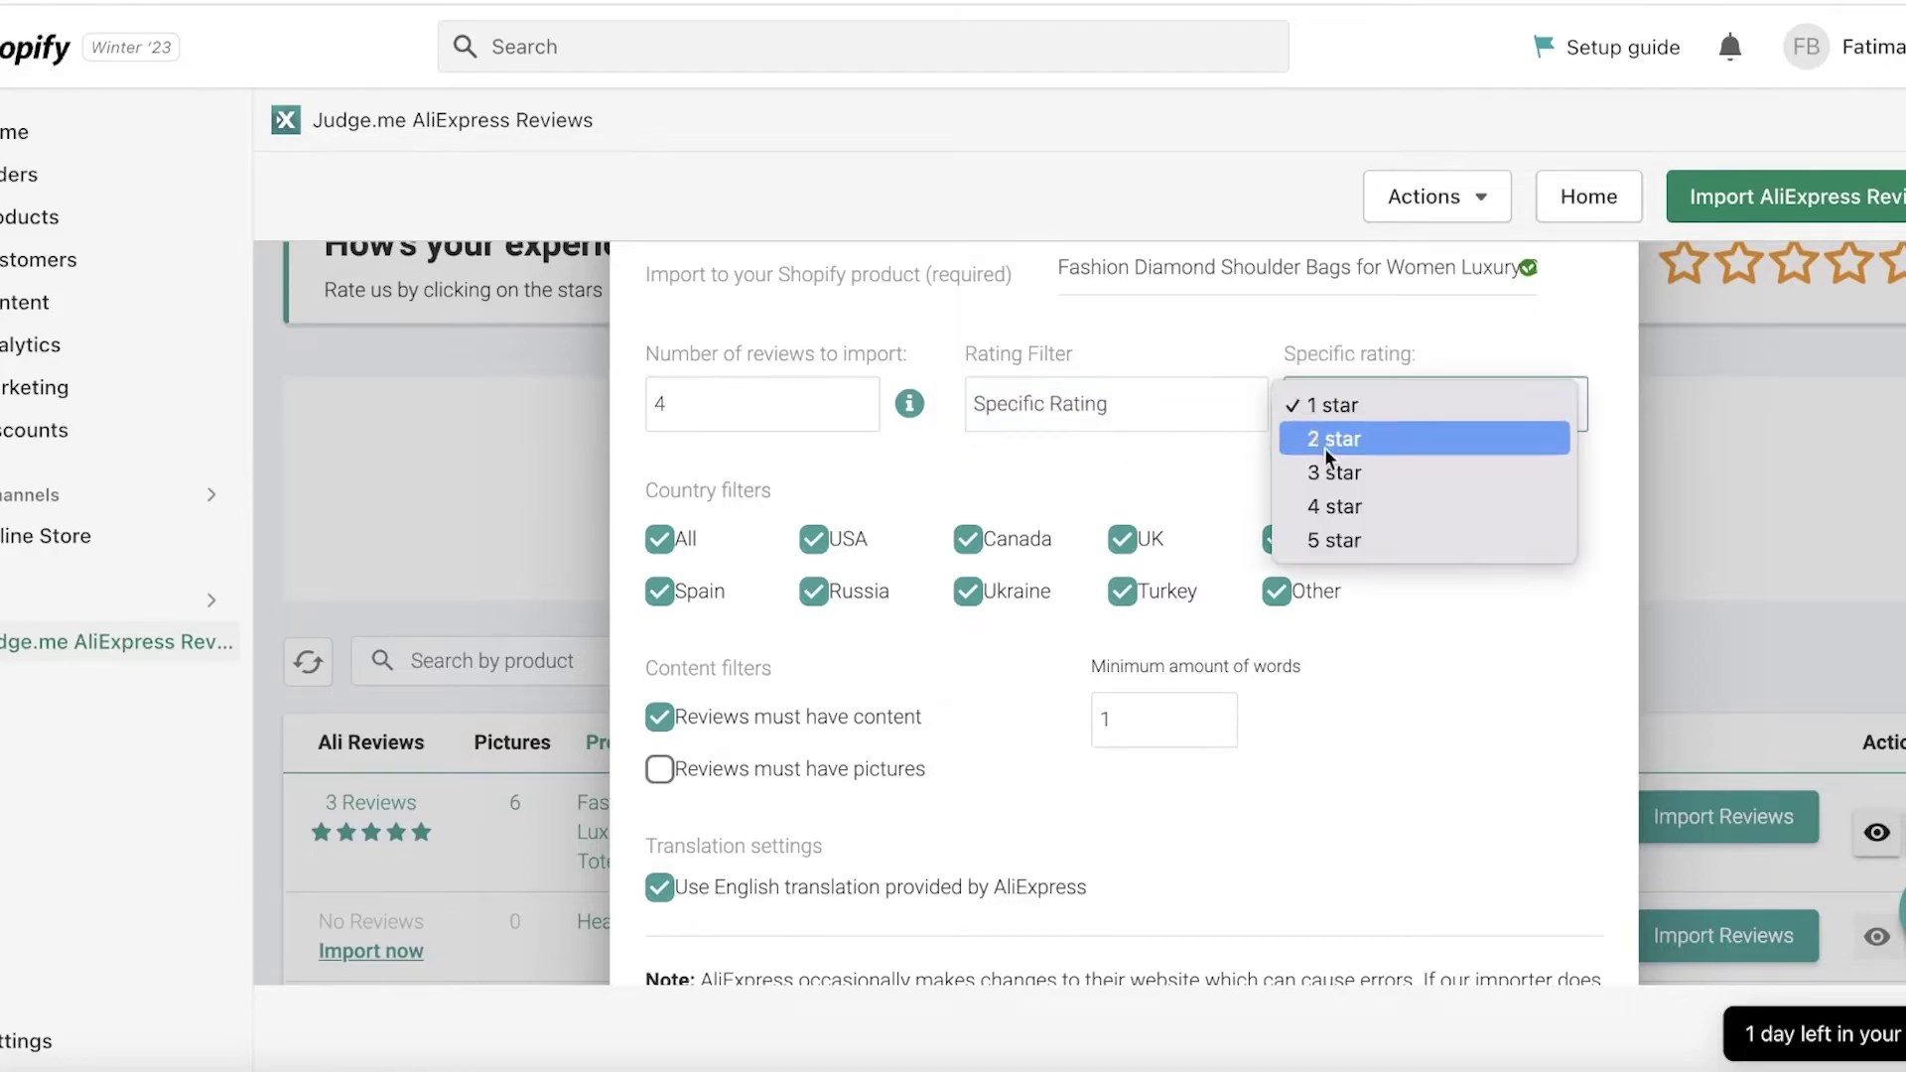
left_click(1336, 540)
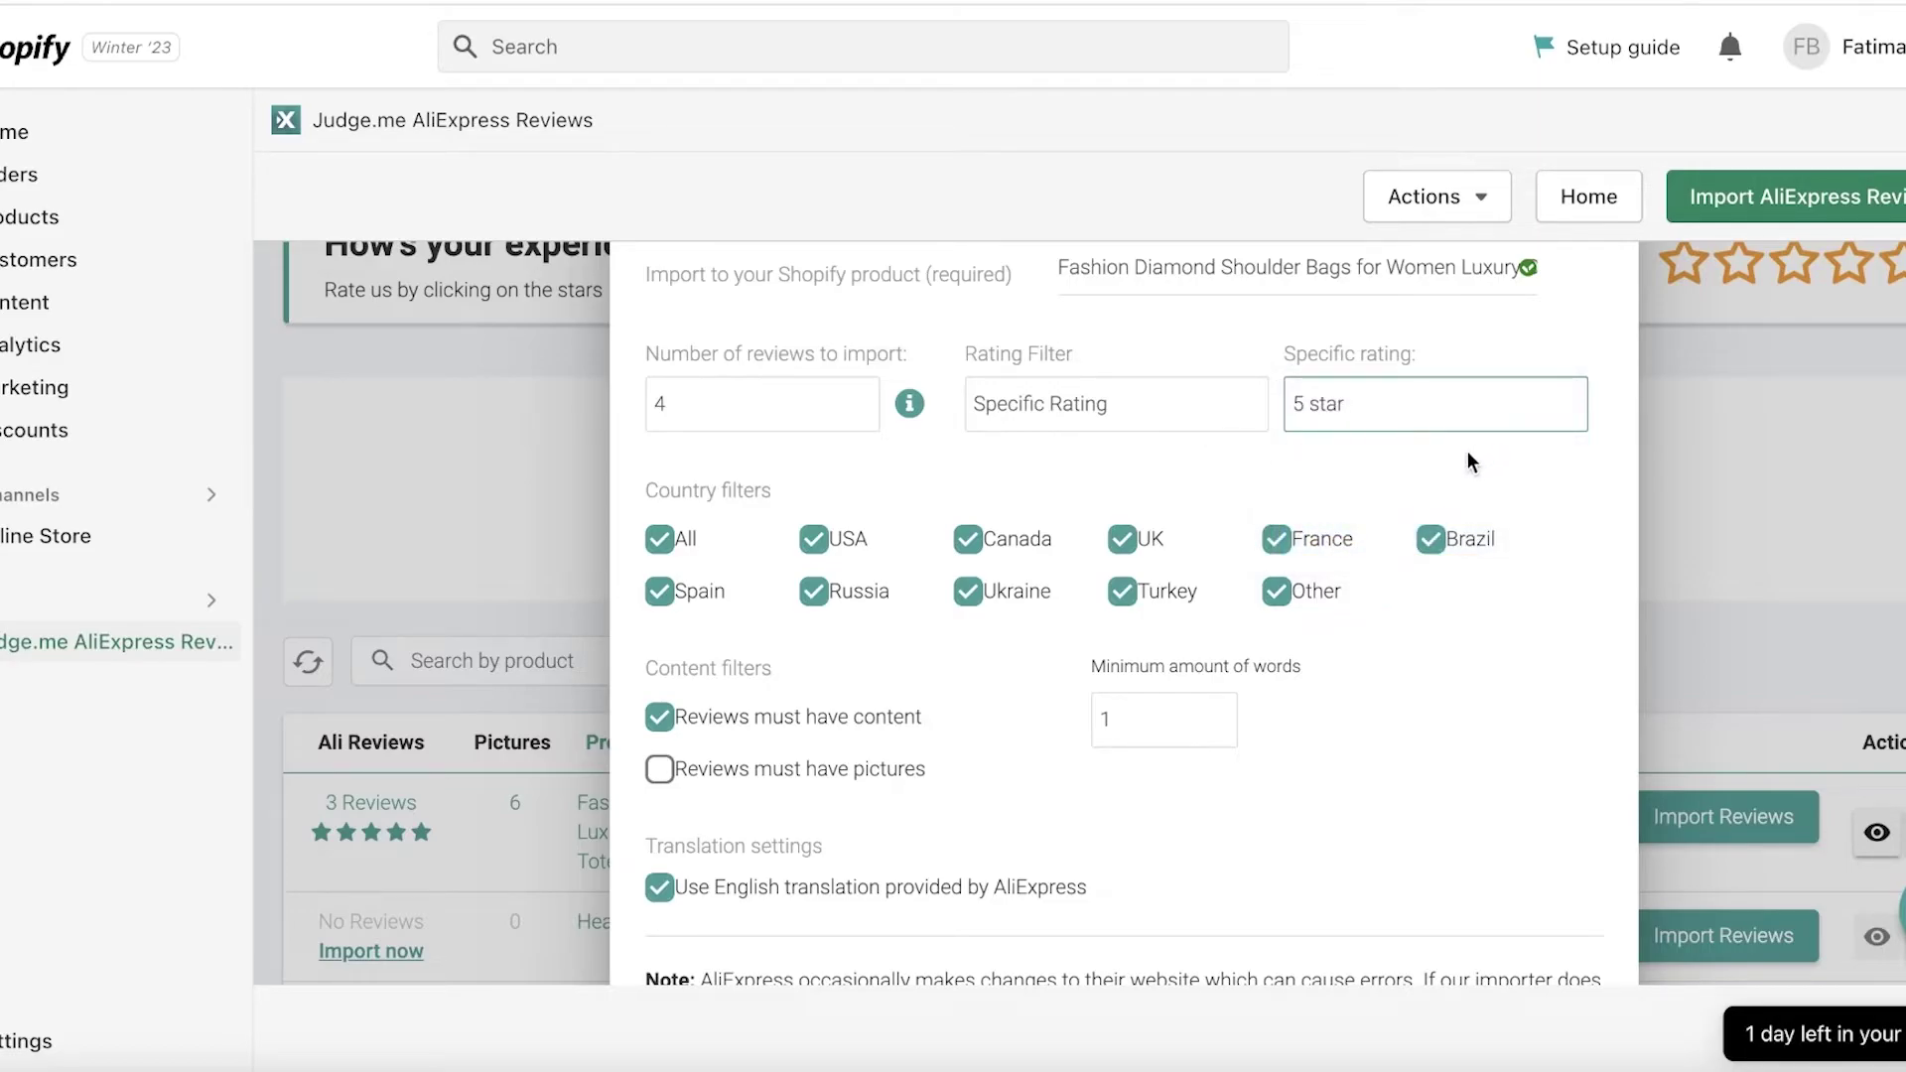
Limit the country filter to USA and Canada, excluding all other countries
scroll(1029, 624, "down", 5)
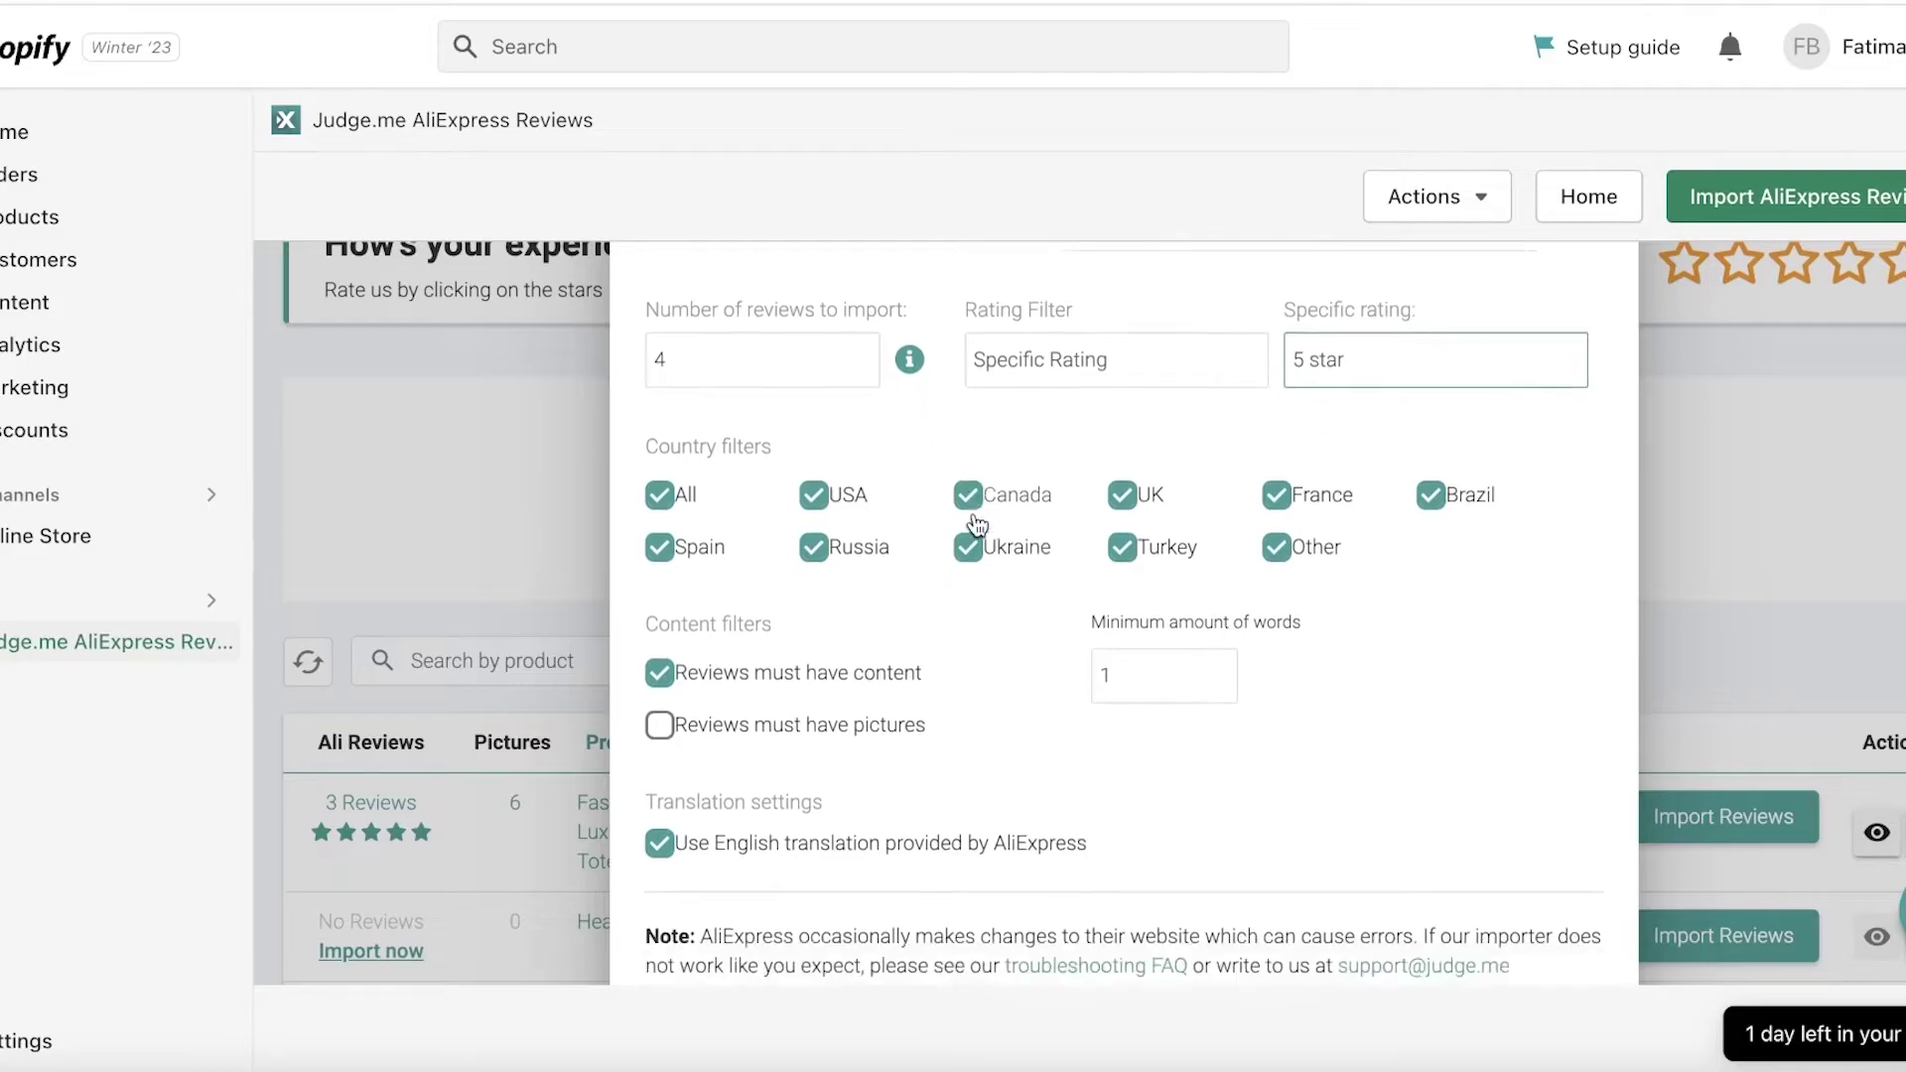
scroll(859, 472, "up", 2)
left_click(657, 415)
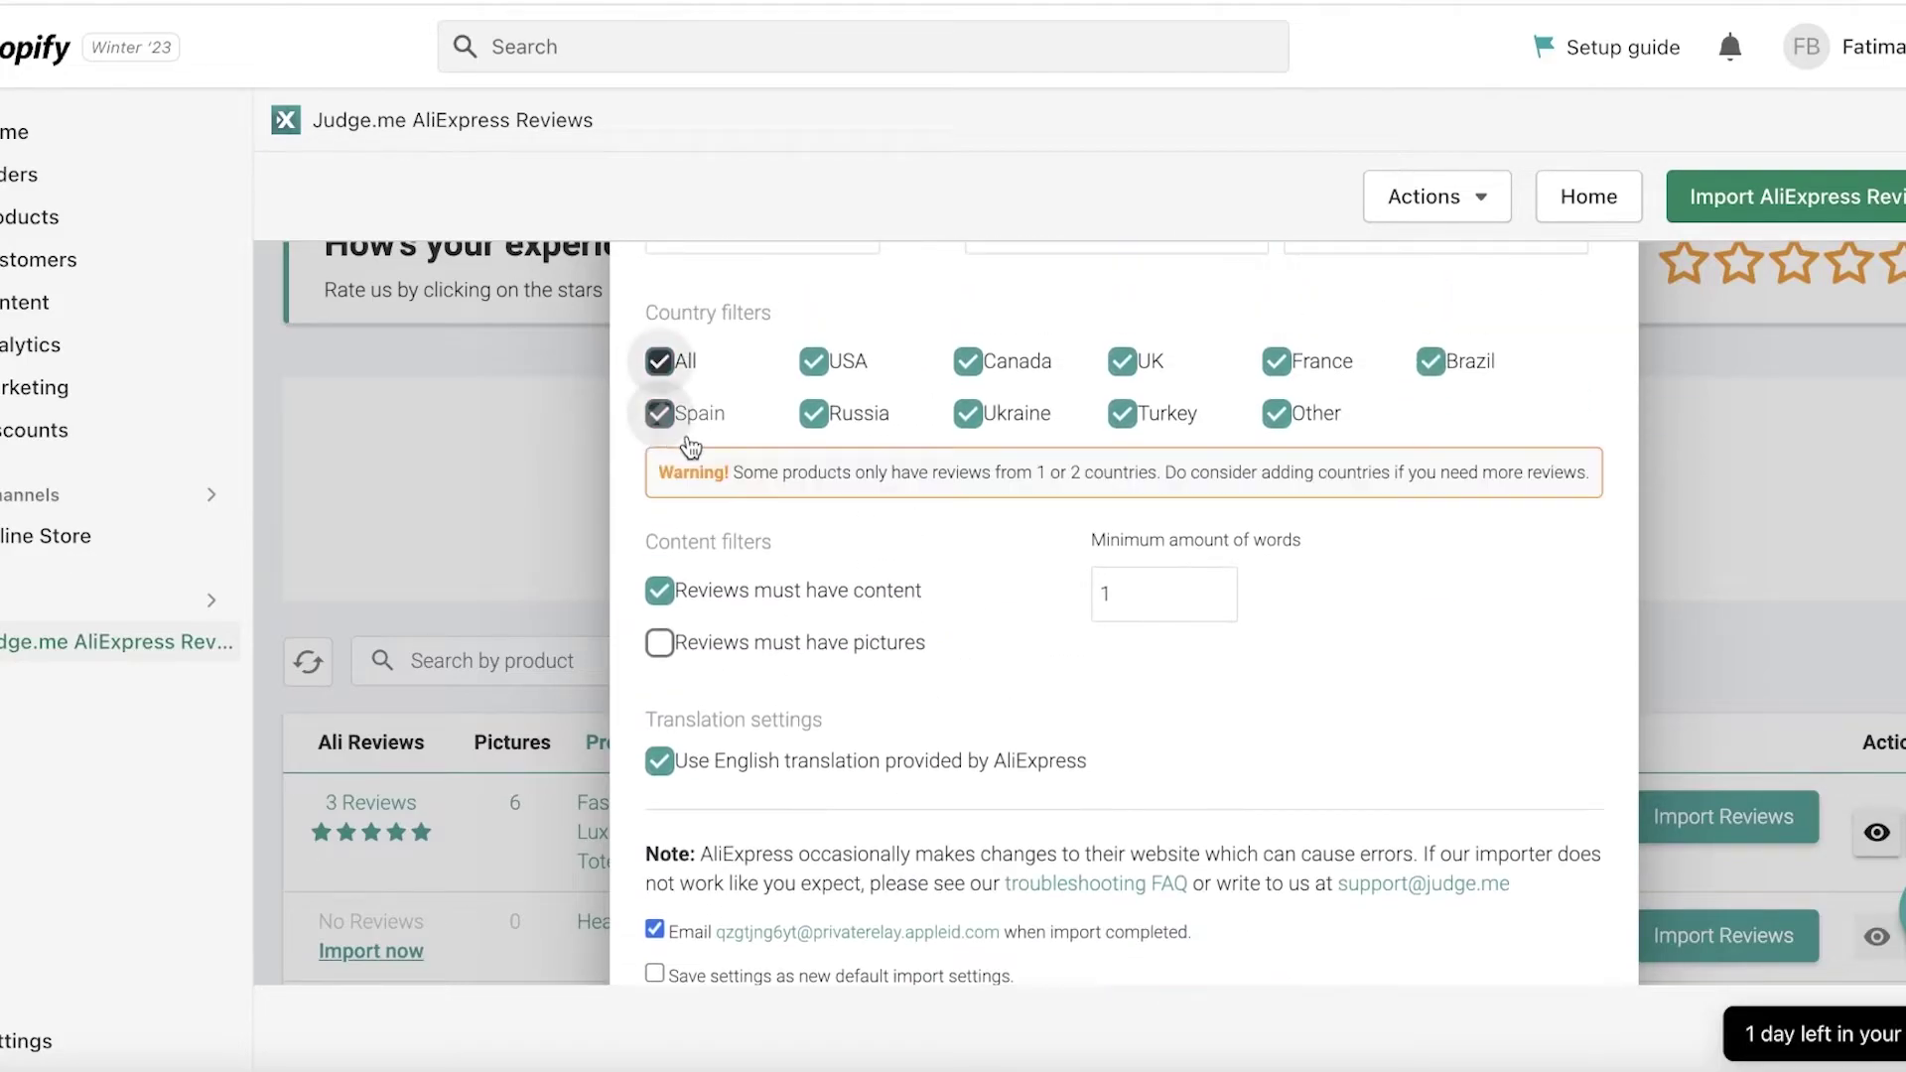
left_click(815, 413)
left_click(969, 414)
left_click(1011, 359)
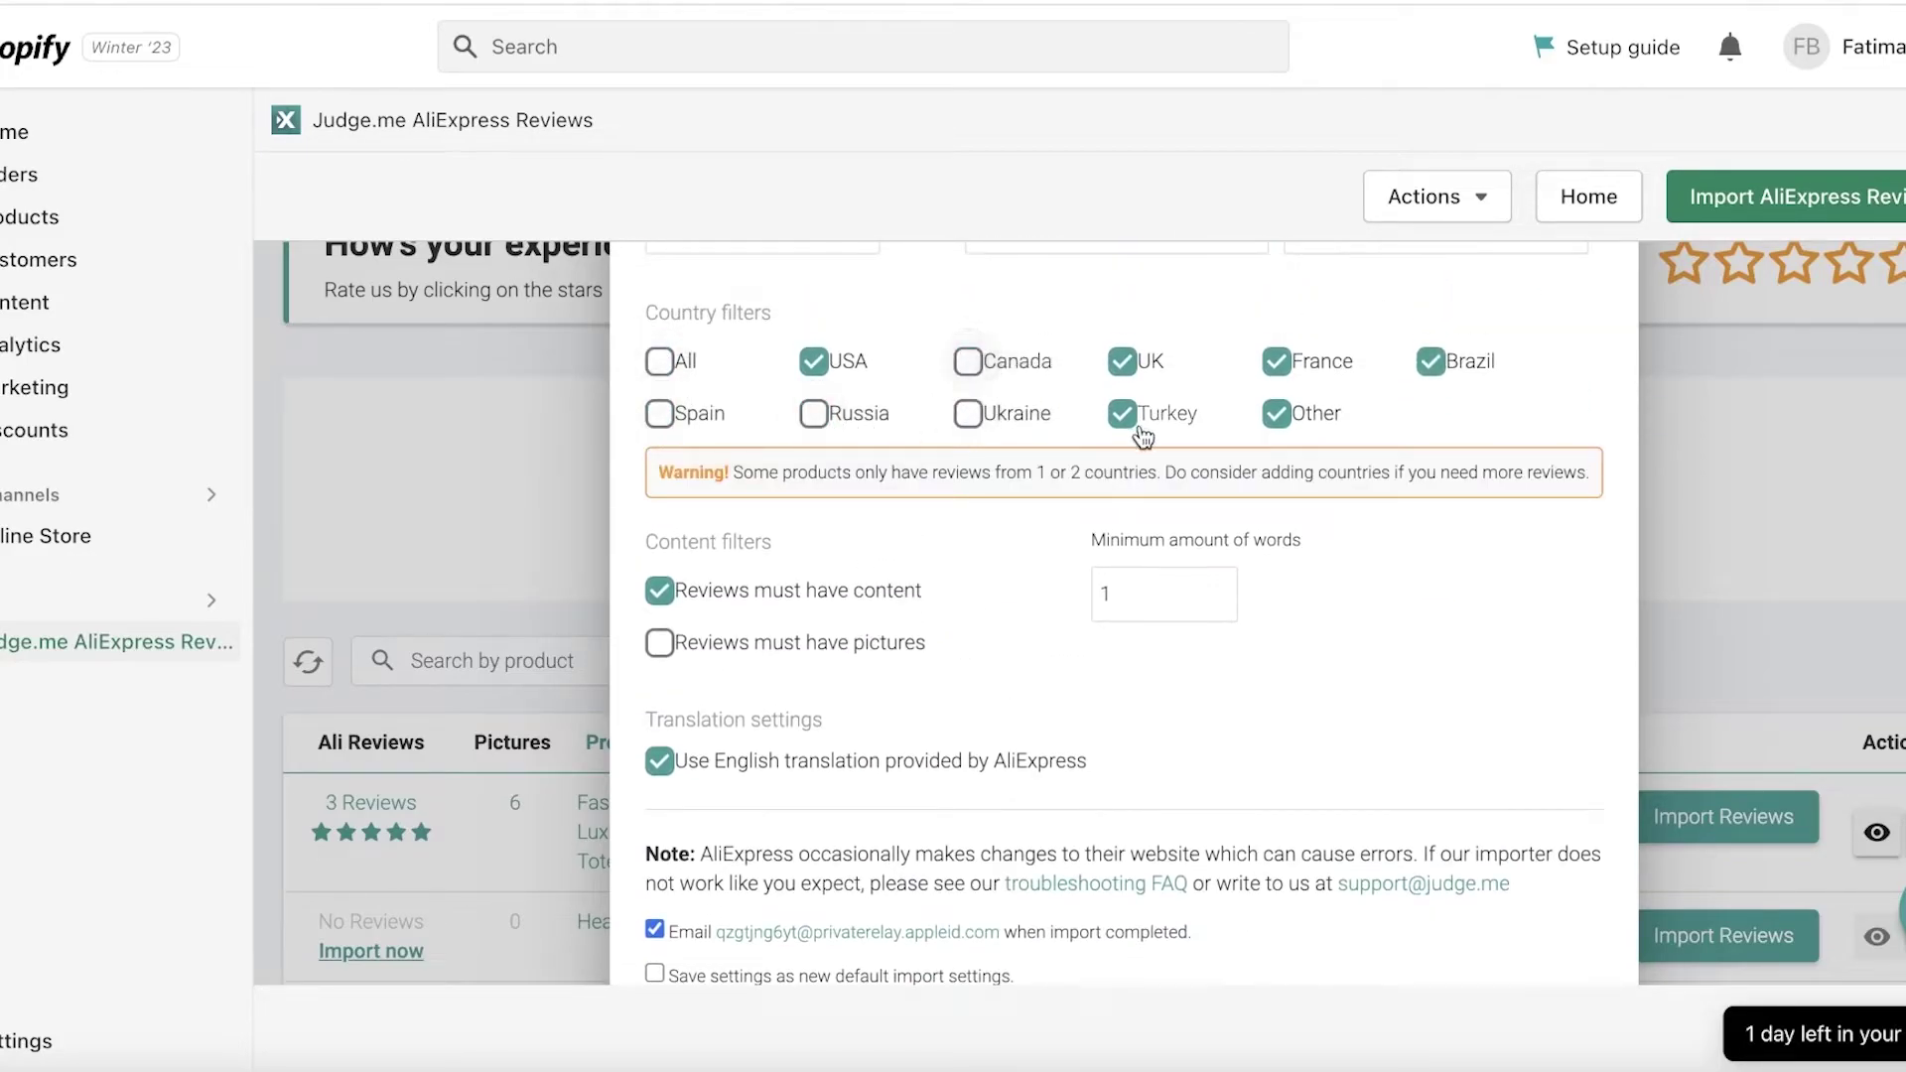
left_click(1128, 414)
left_click(1123, 361)
left_click(1277, 361)
left_click(1430, 361)
left_click(1277, 414)
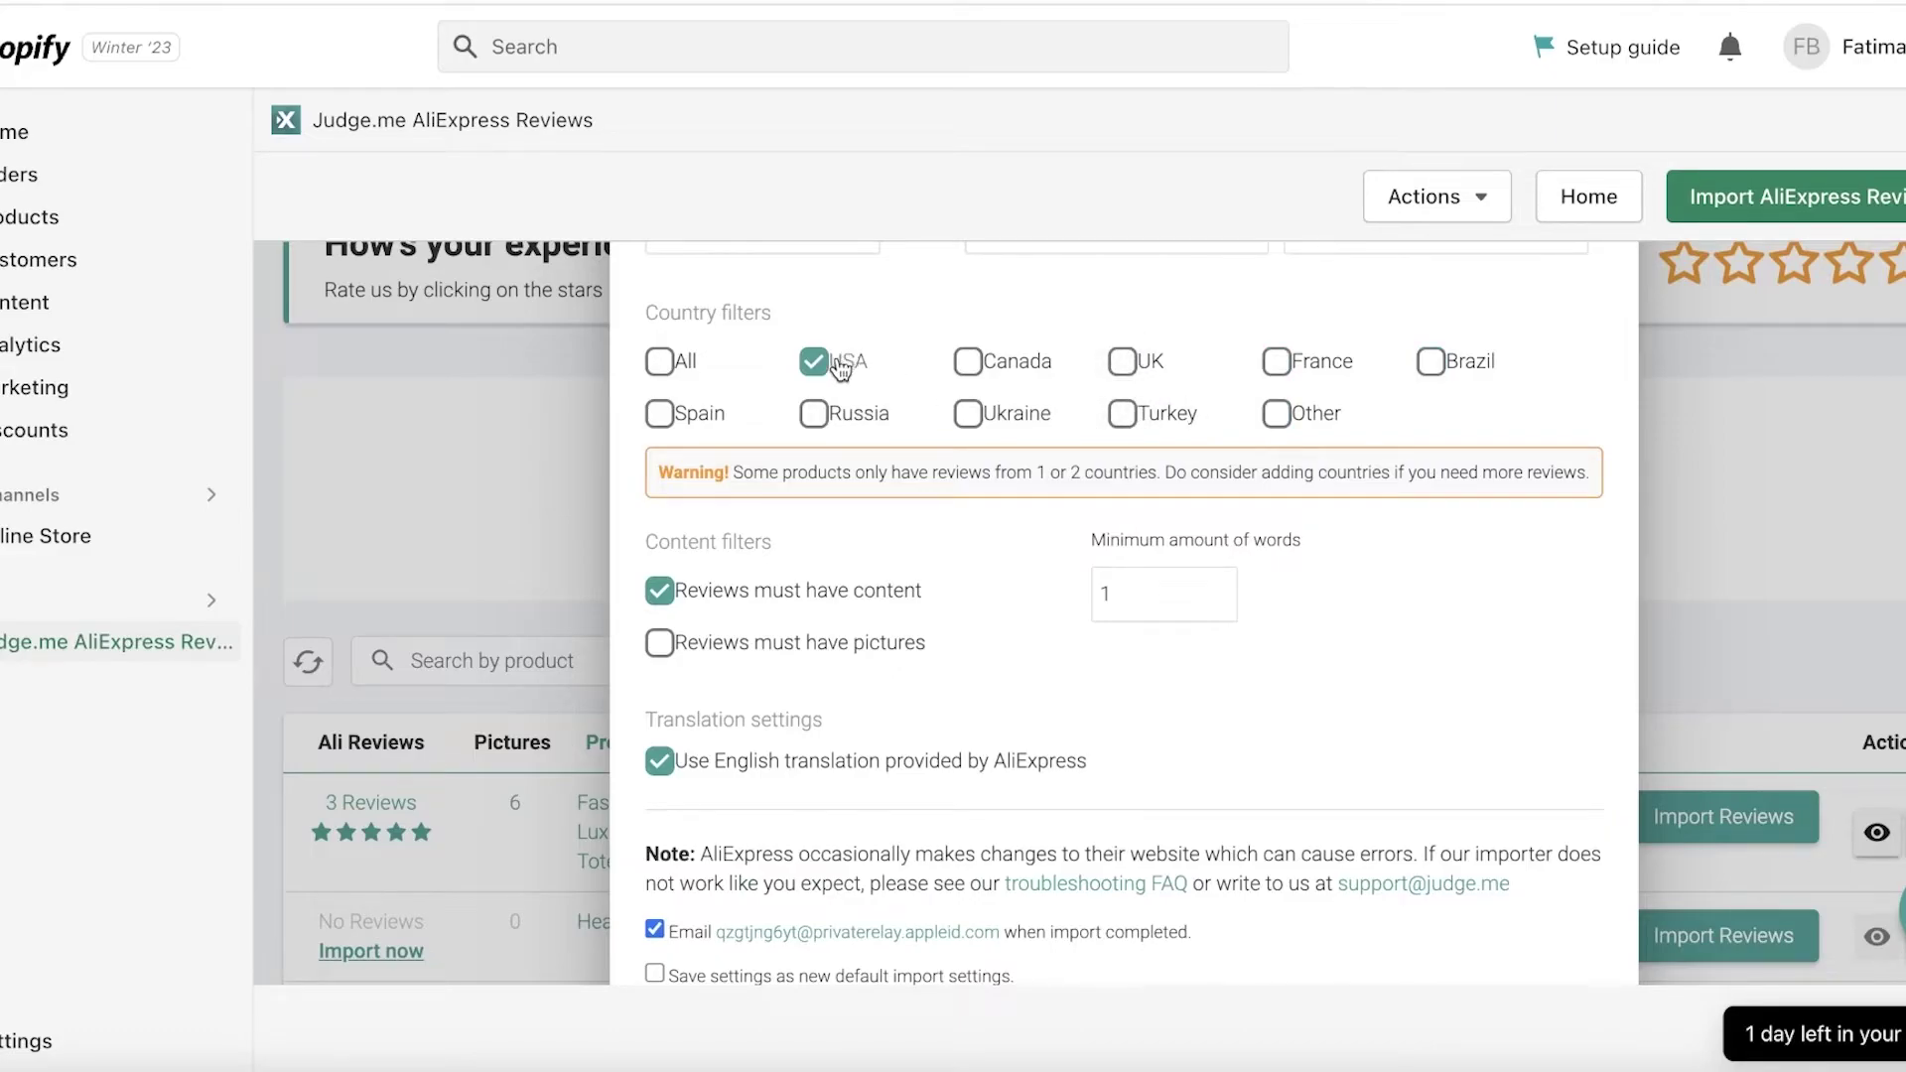
left_click(965, 380)
Leave the pictures requirement off and submit the review import
scroll(939, 558, "down", 1)
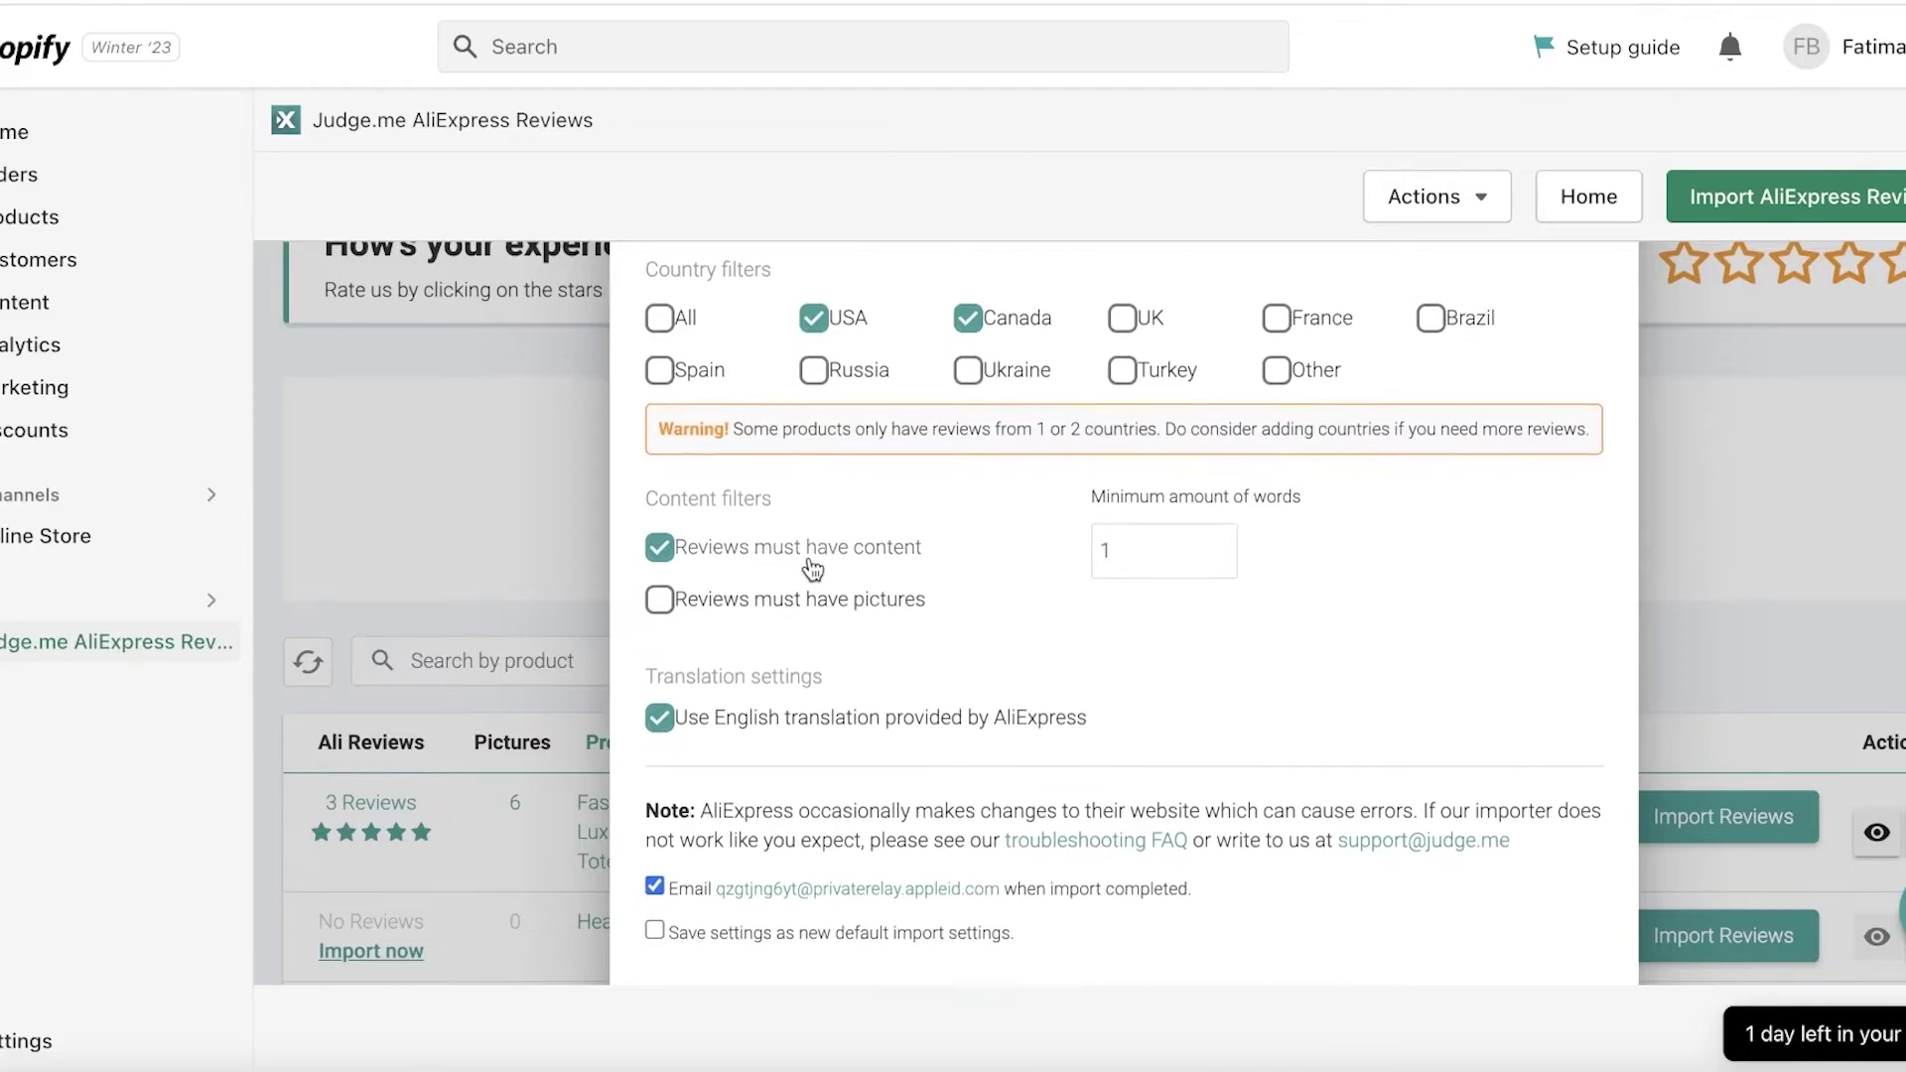
left_click(762, 606)
left_click(762, 604)
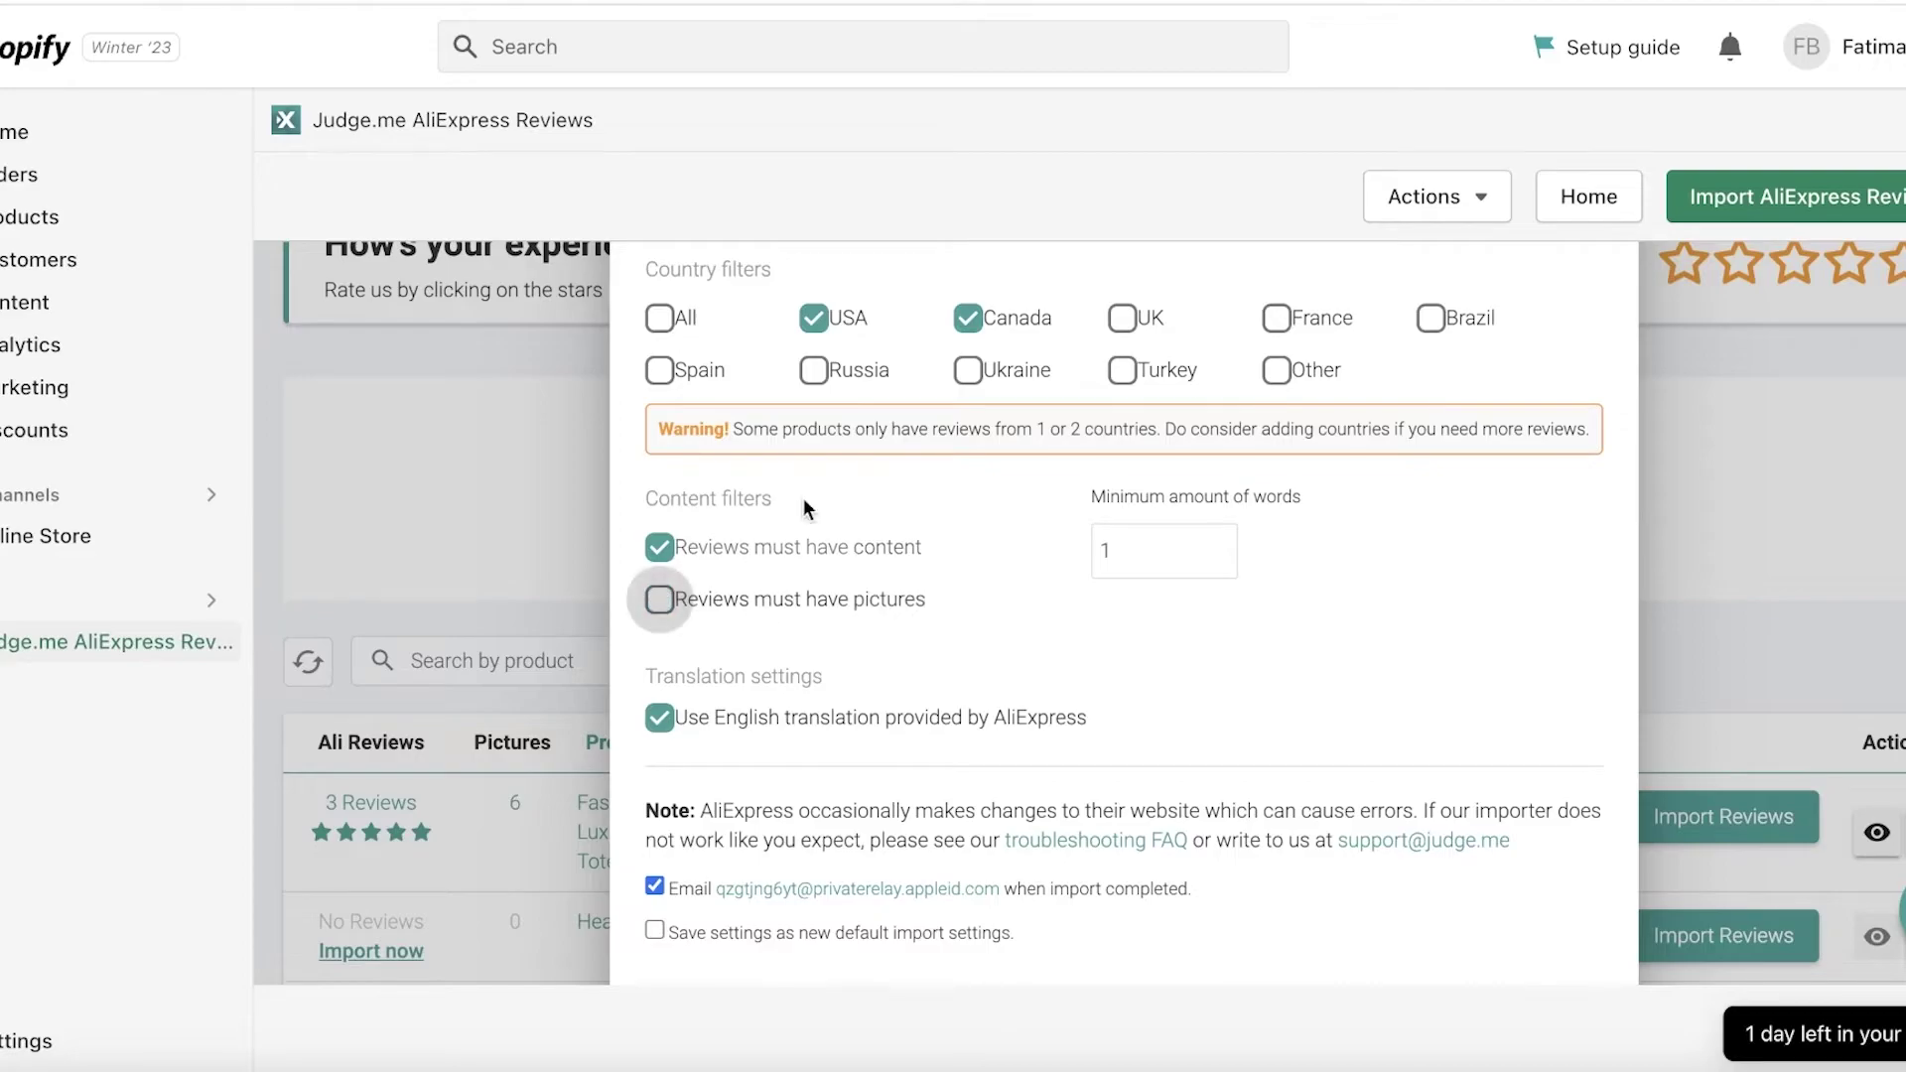
scroll(849, 574, "down", 3)
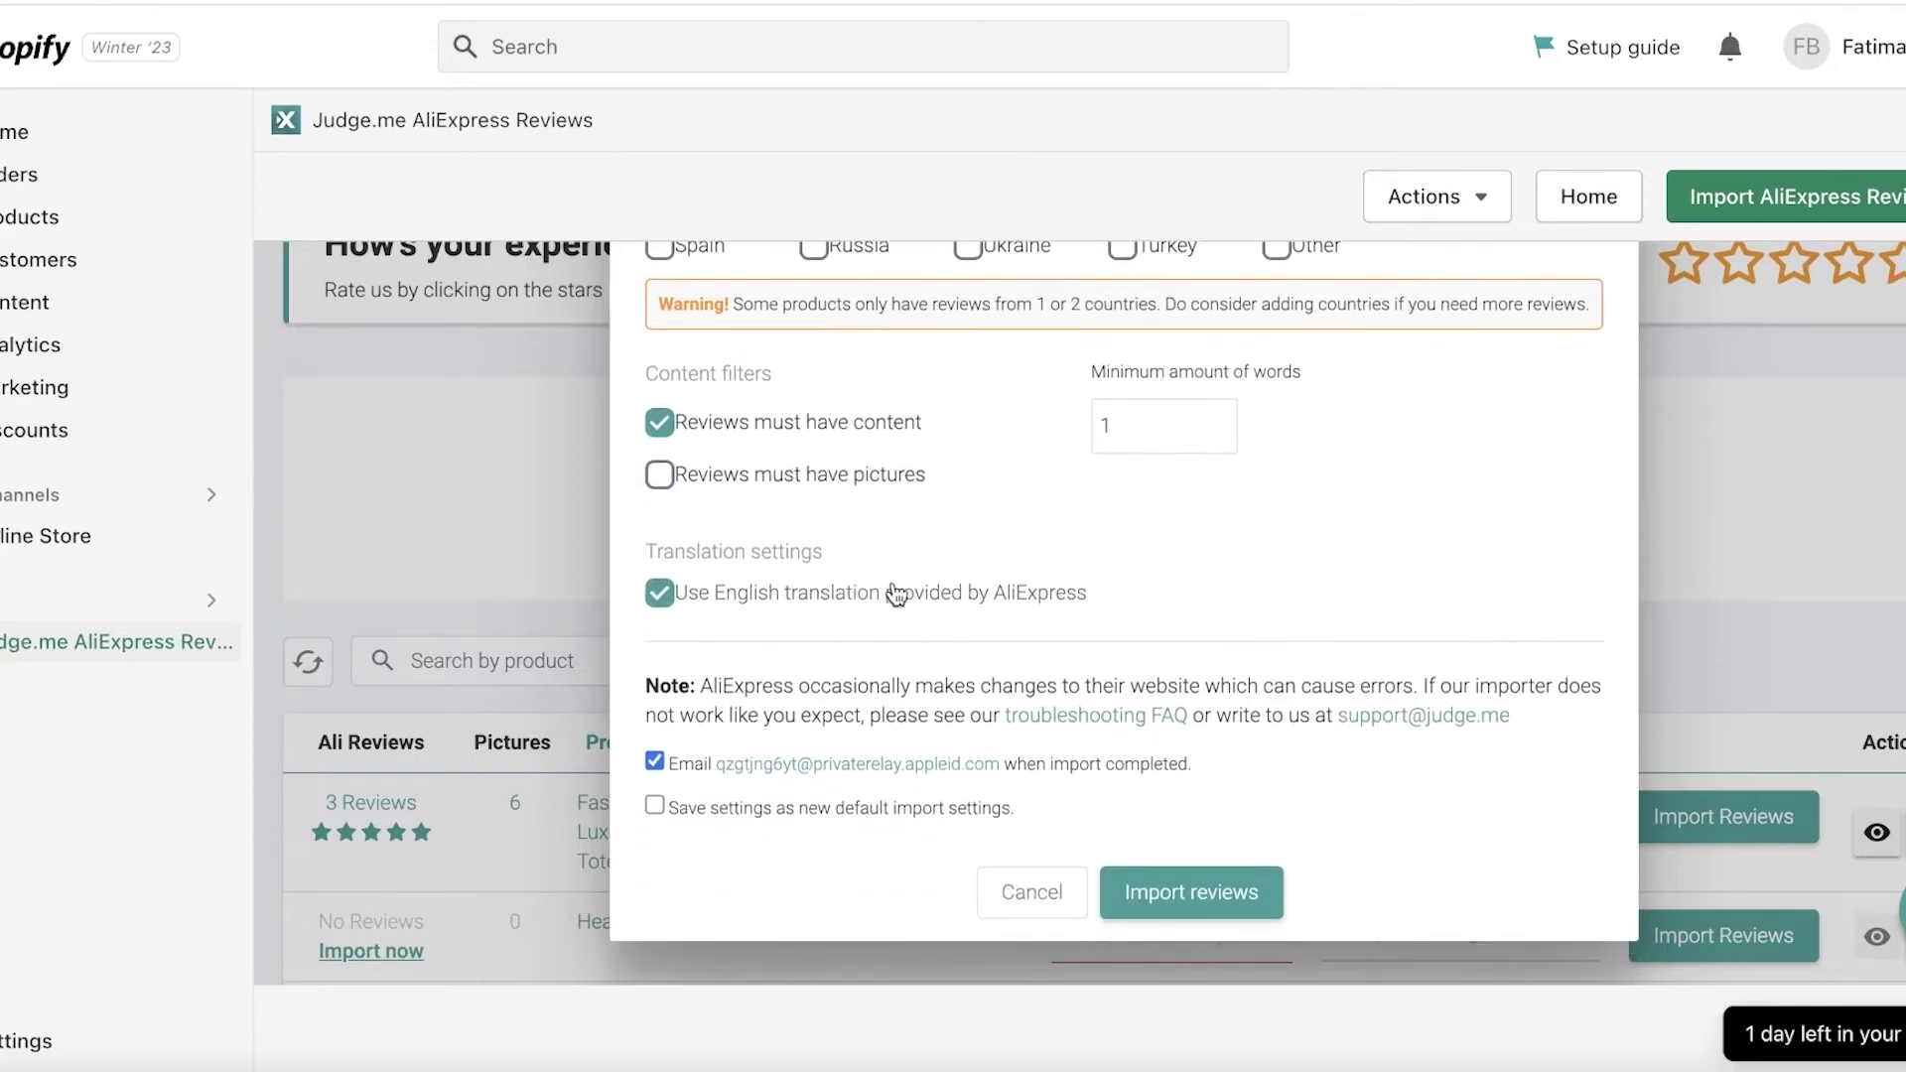
scroll(899, 576, "up", 5)
scroll(902, 568, "down", 5)
left_click(1261, 883)
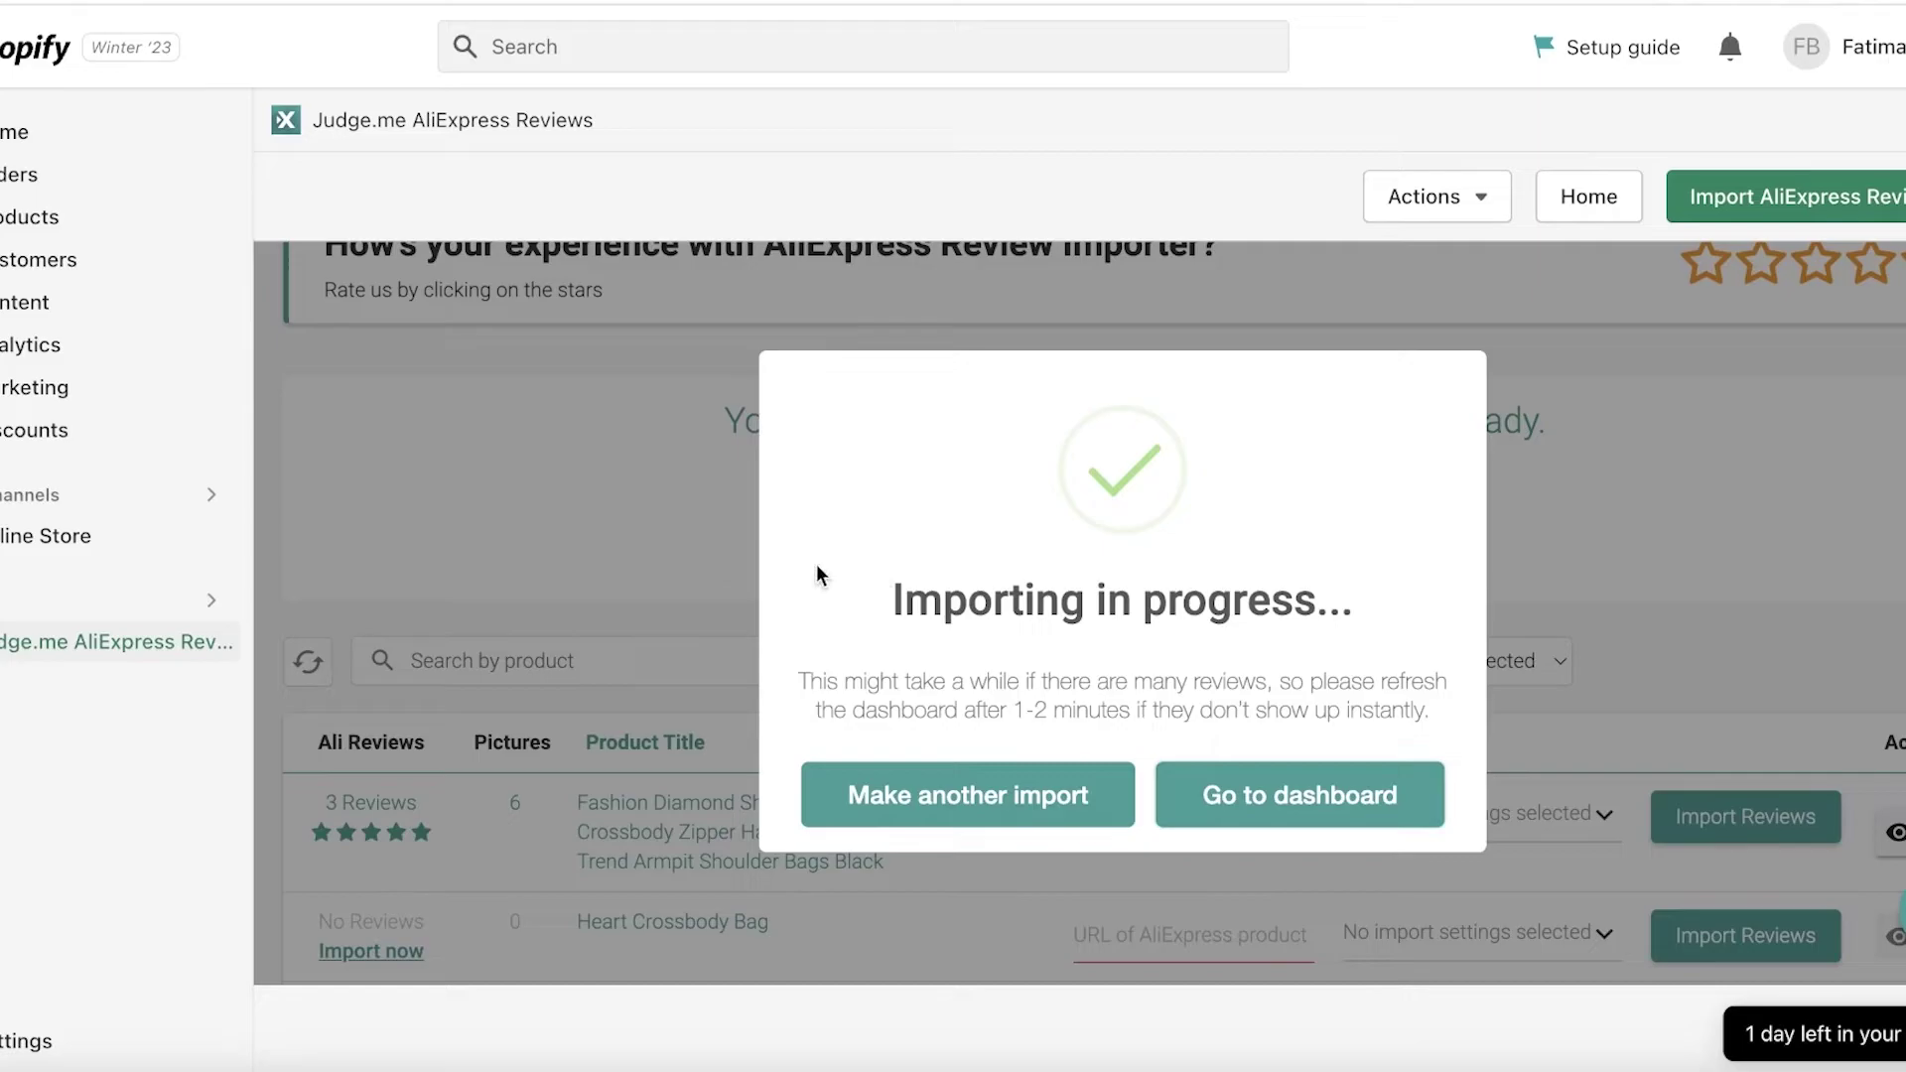
Return to the Judge.me dashboard, then view the live online store from admin Home
left_click(1336, 797)
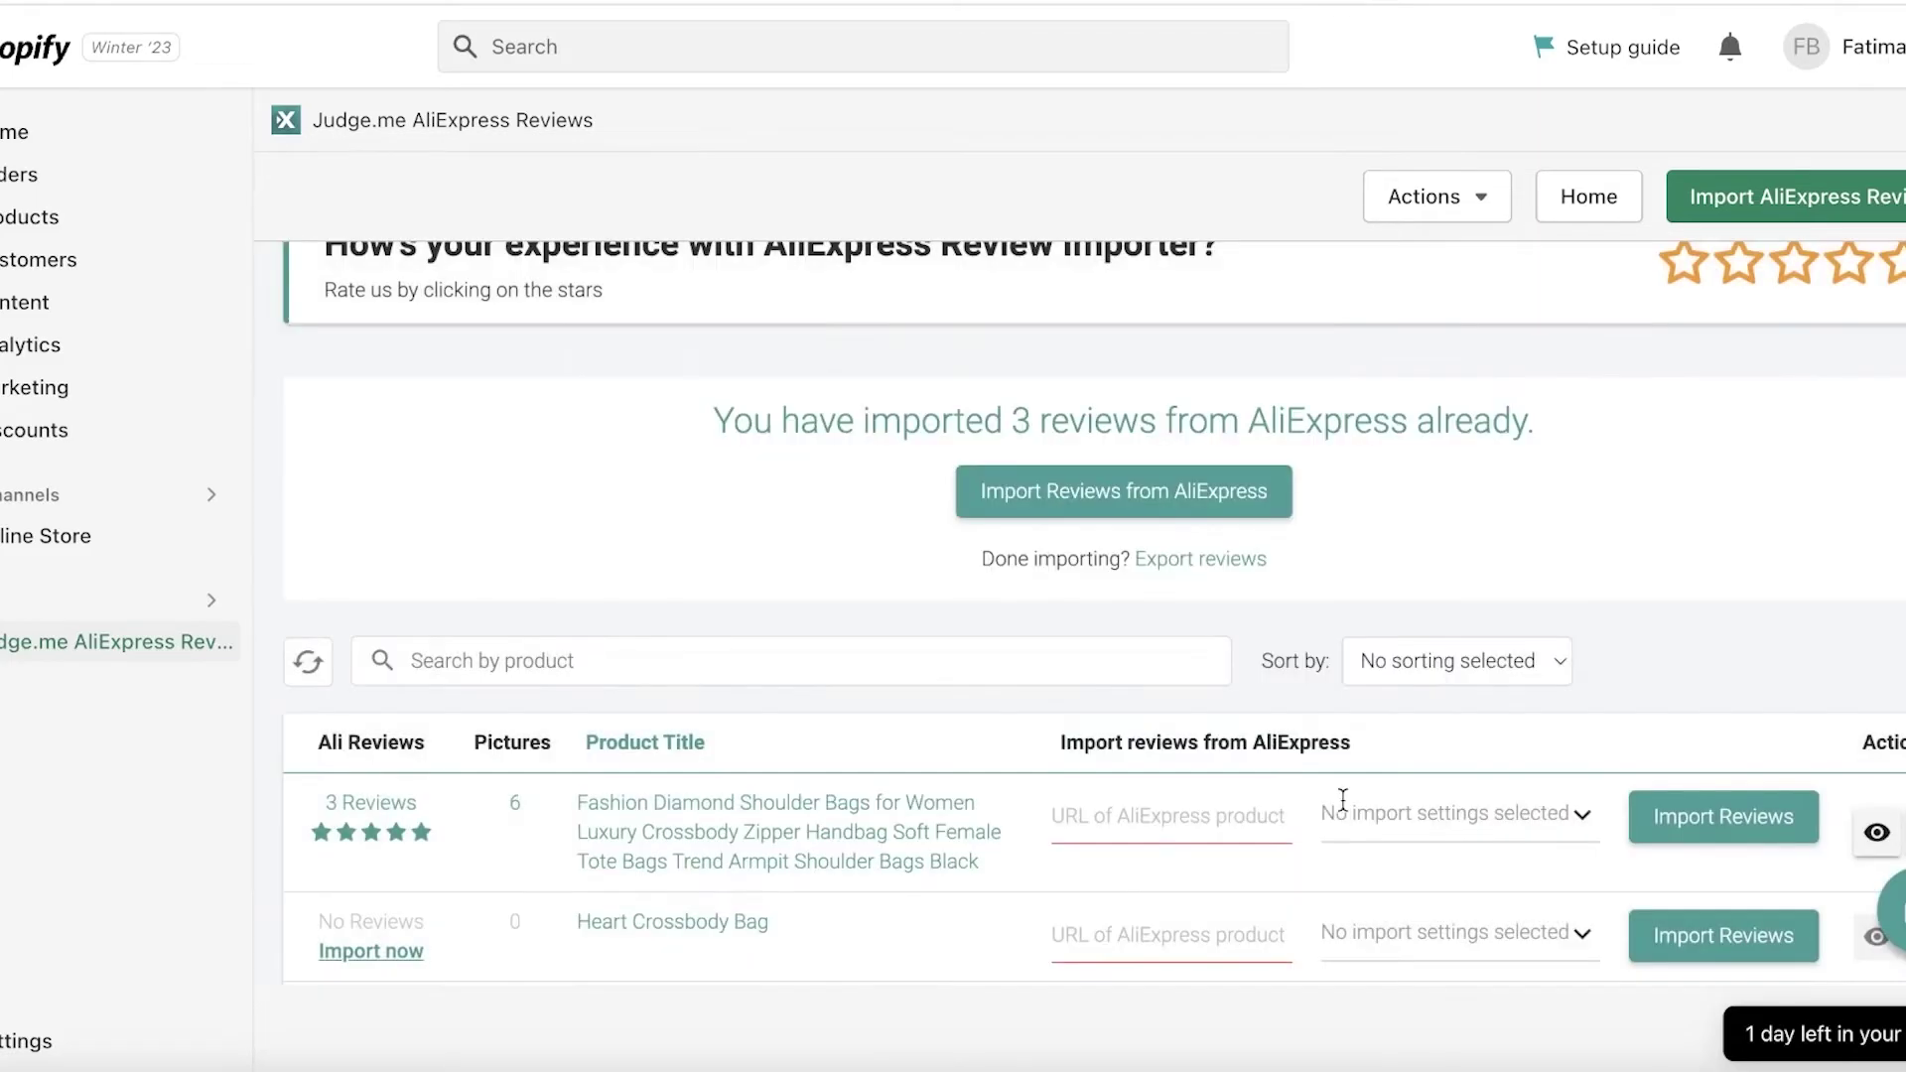
scroll(1390, 778, "down", 9)
scroll(894, 735, "up", 6)
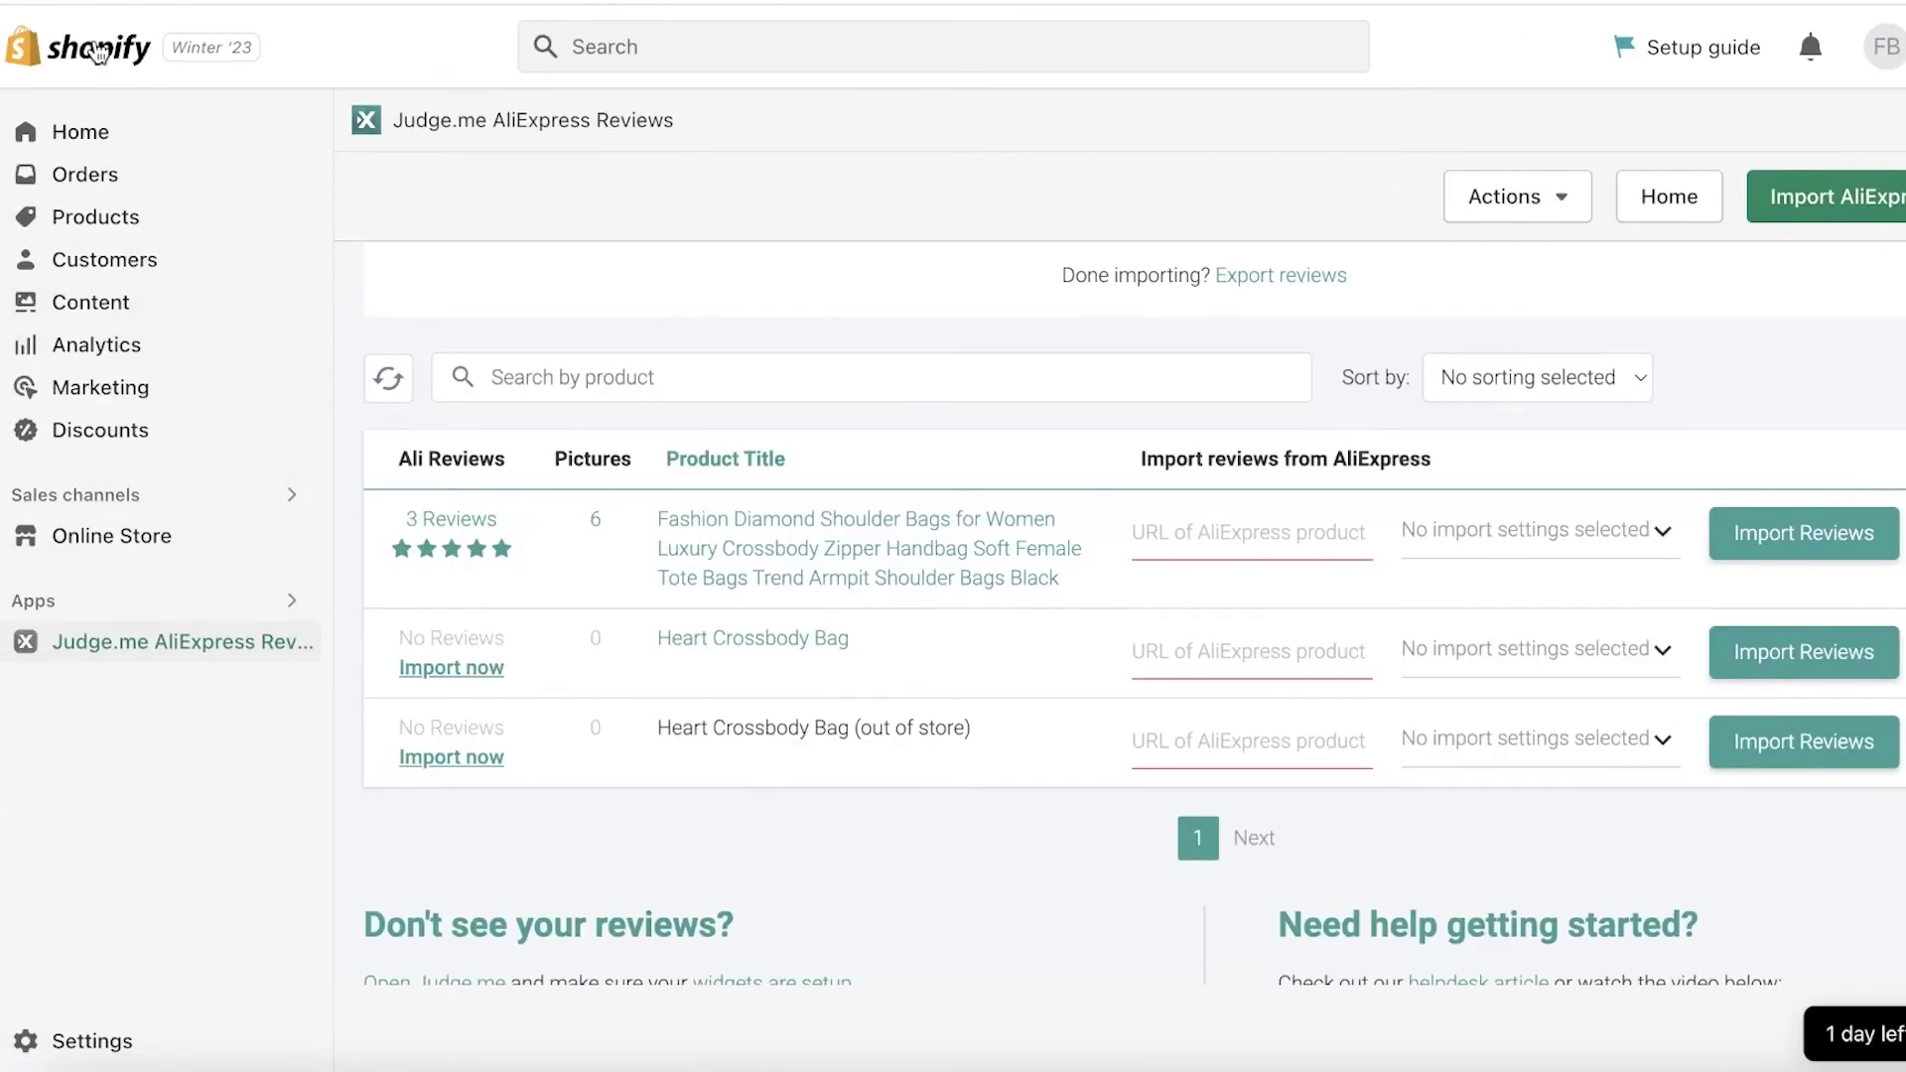
left_click(91, 137)
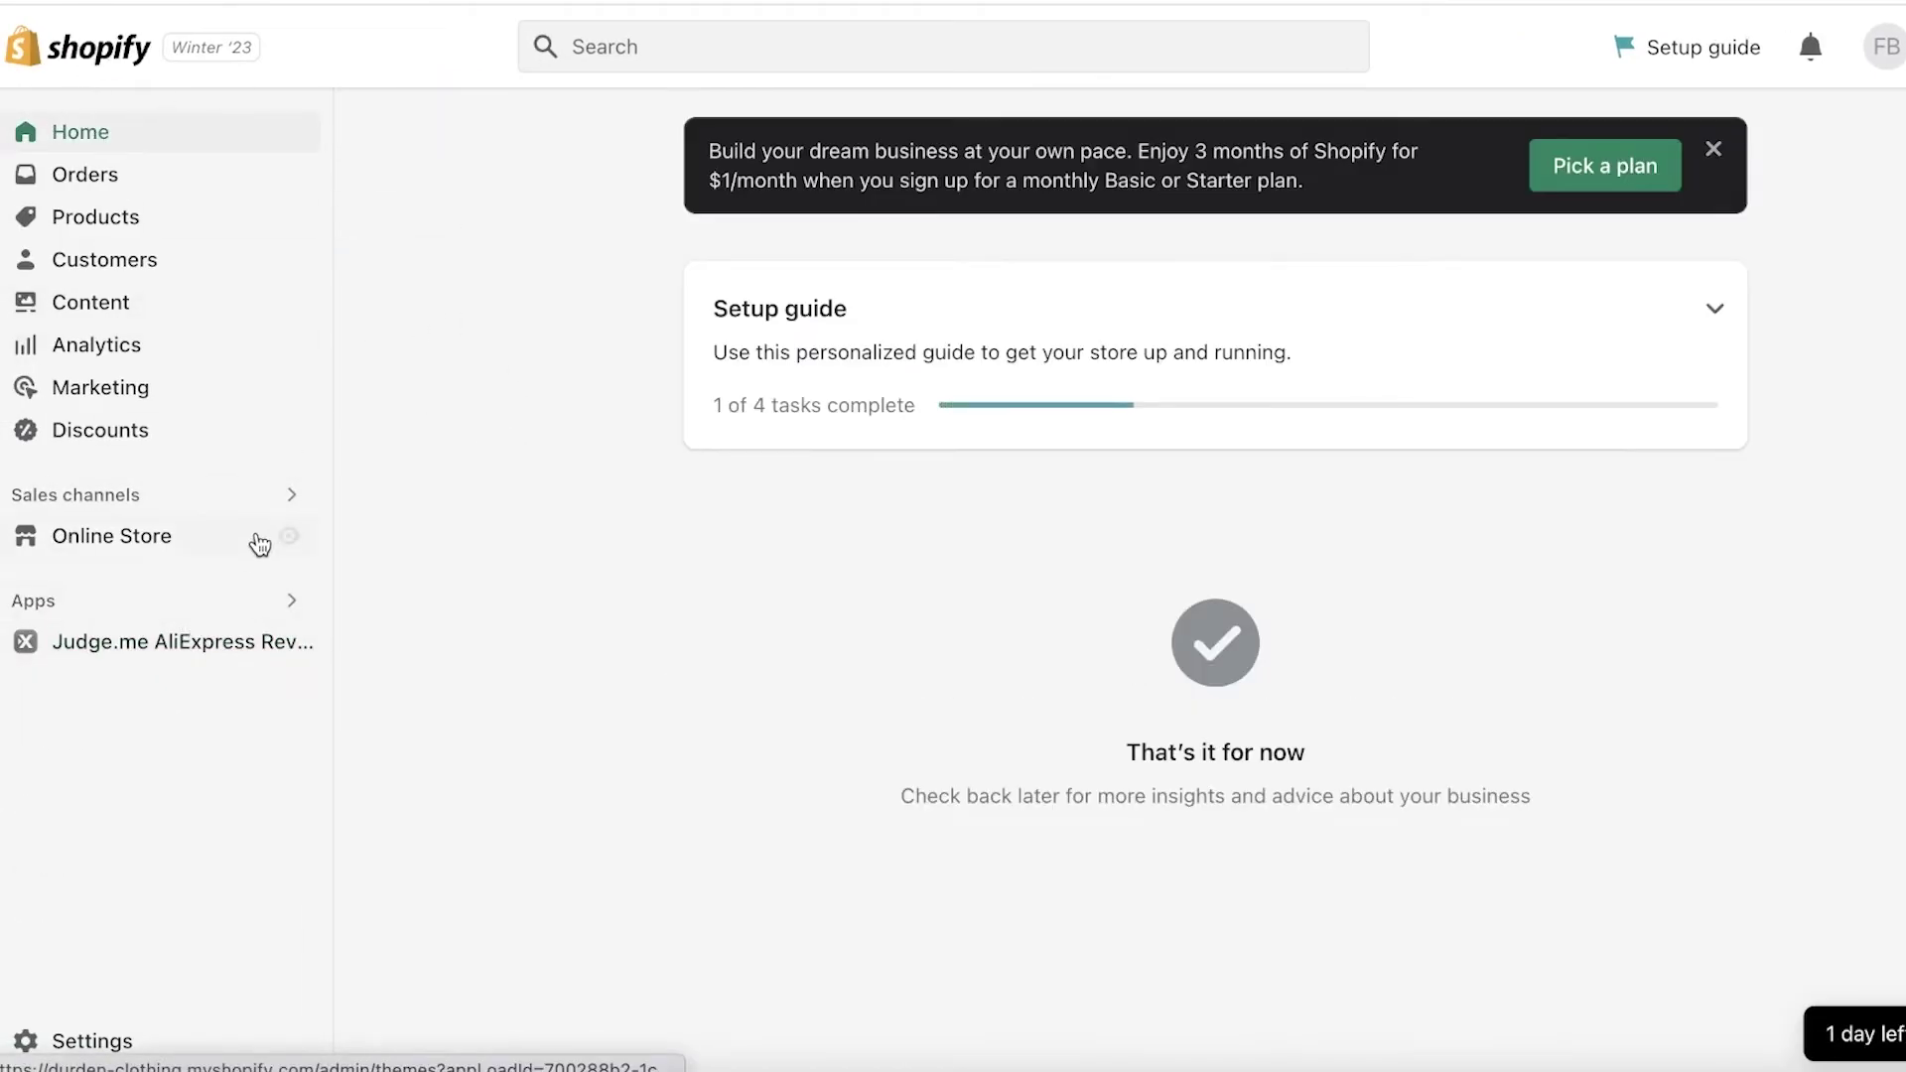
left_click(288, 538)
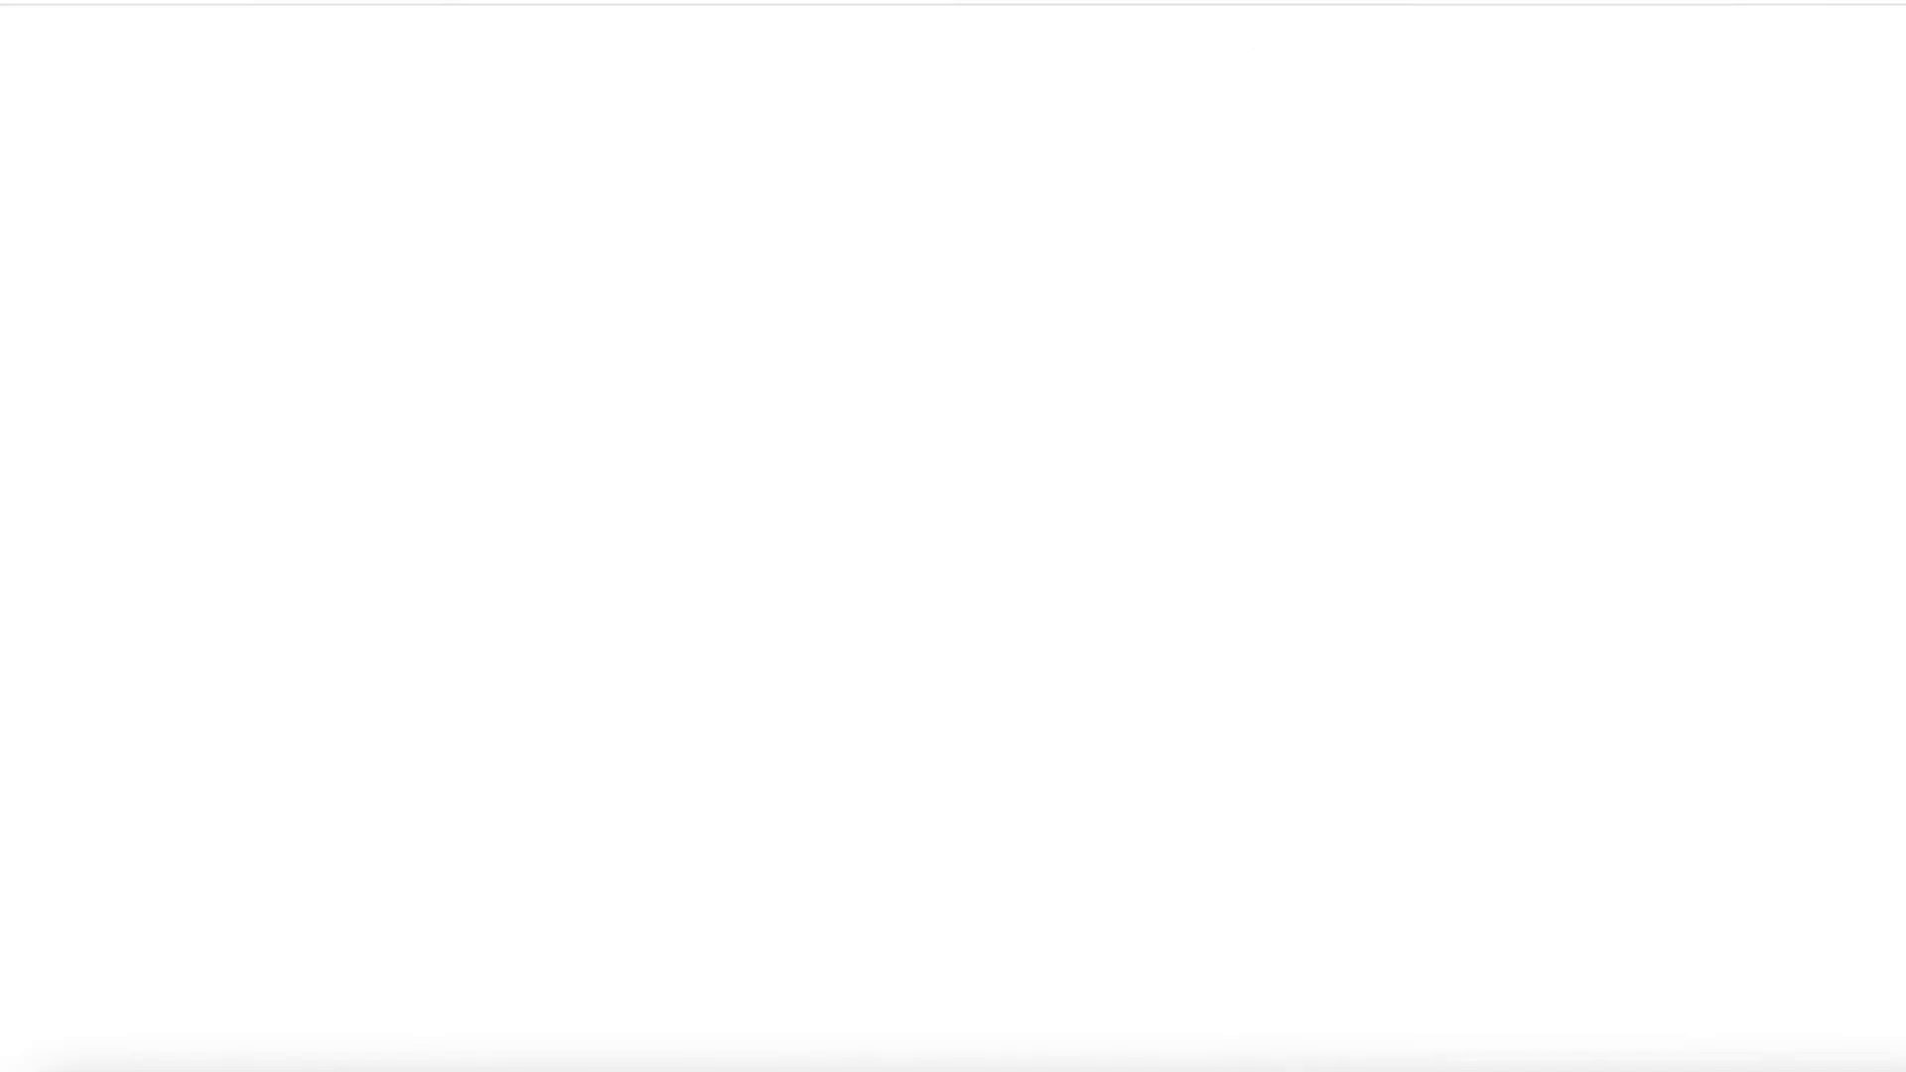
Open the diamond shoulder bag's product page from Featured products and browse it
scroll(647, 242, "down", 10)
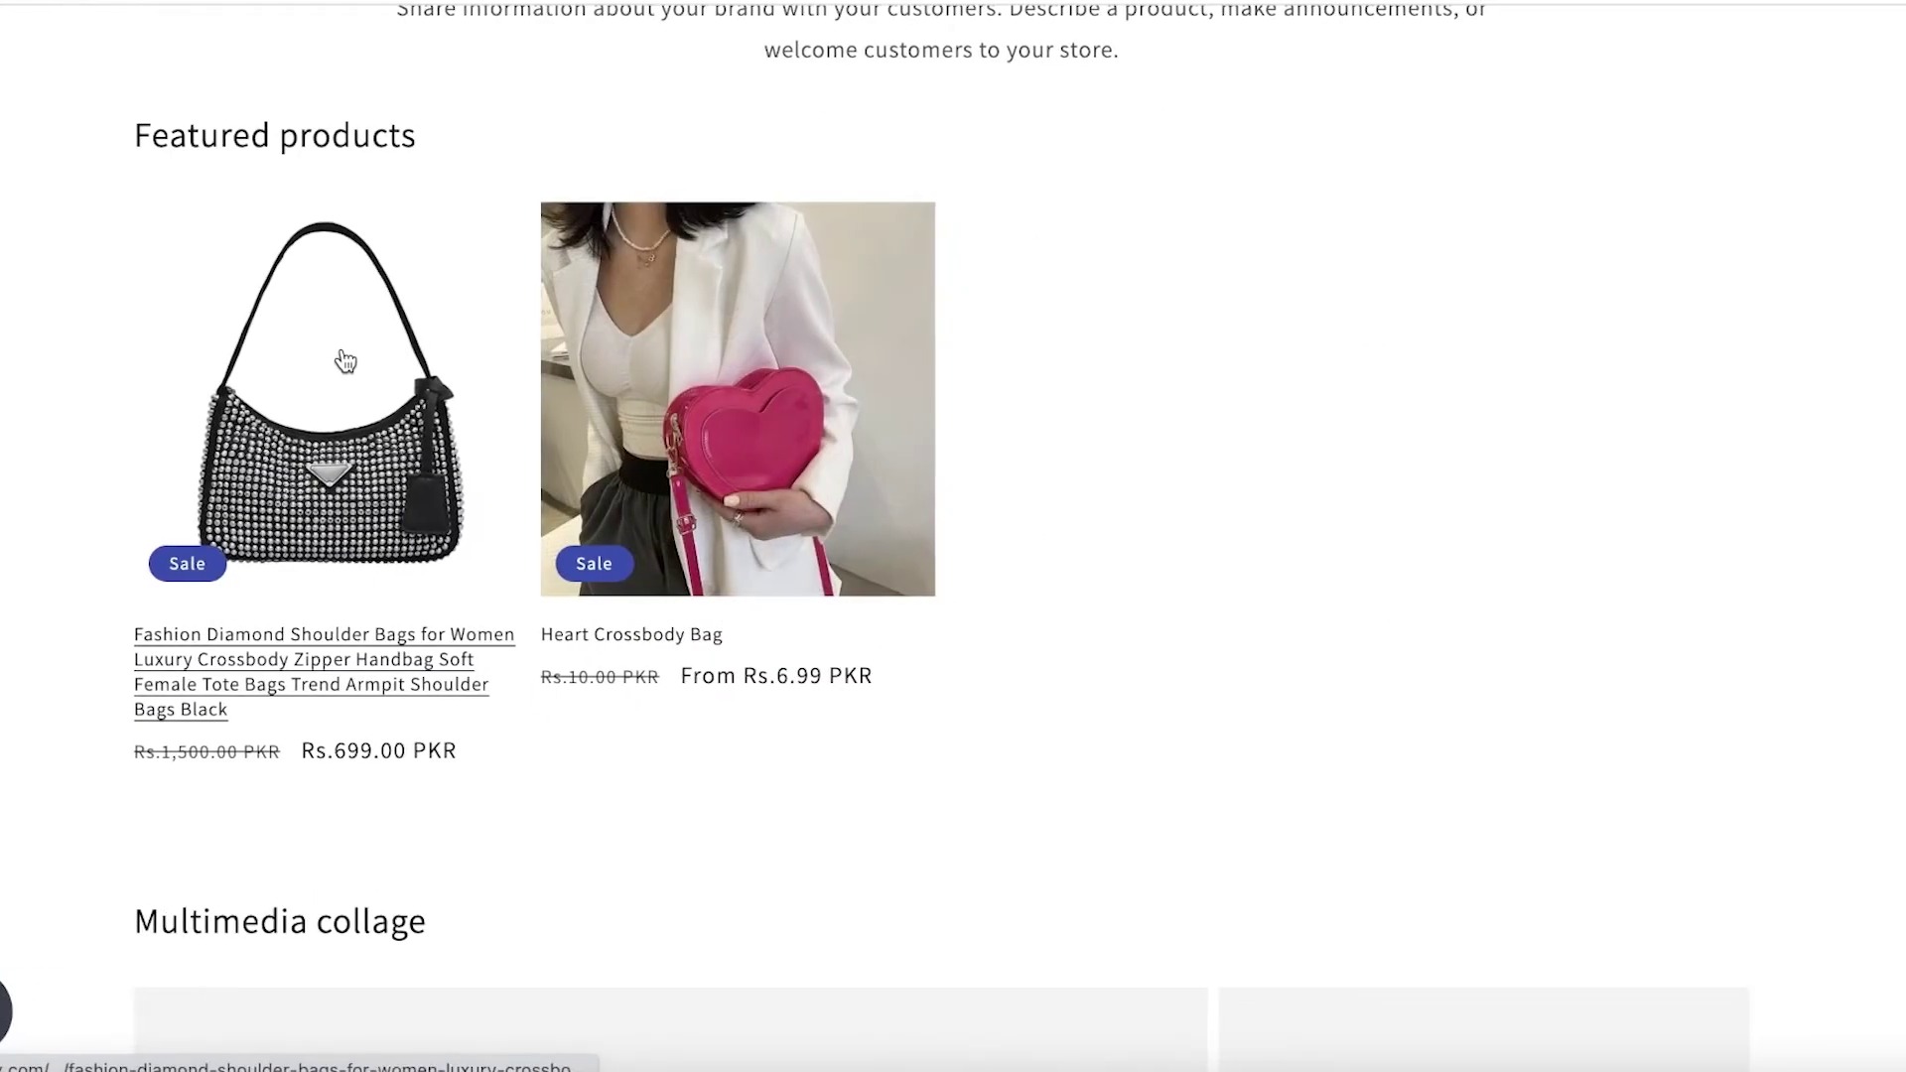
left_click(342, 357)
scroll(1115, 438, "down", 12)
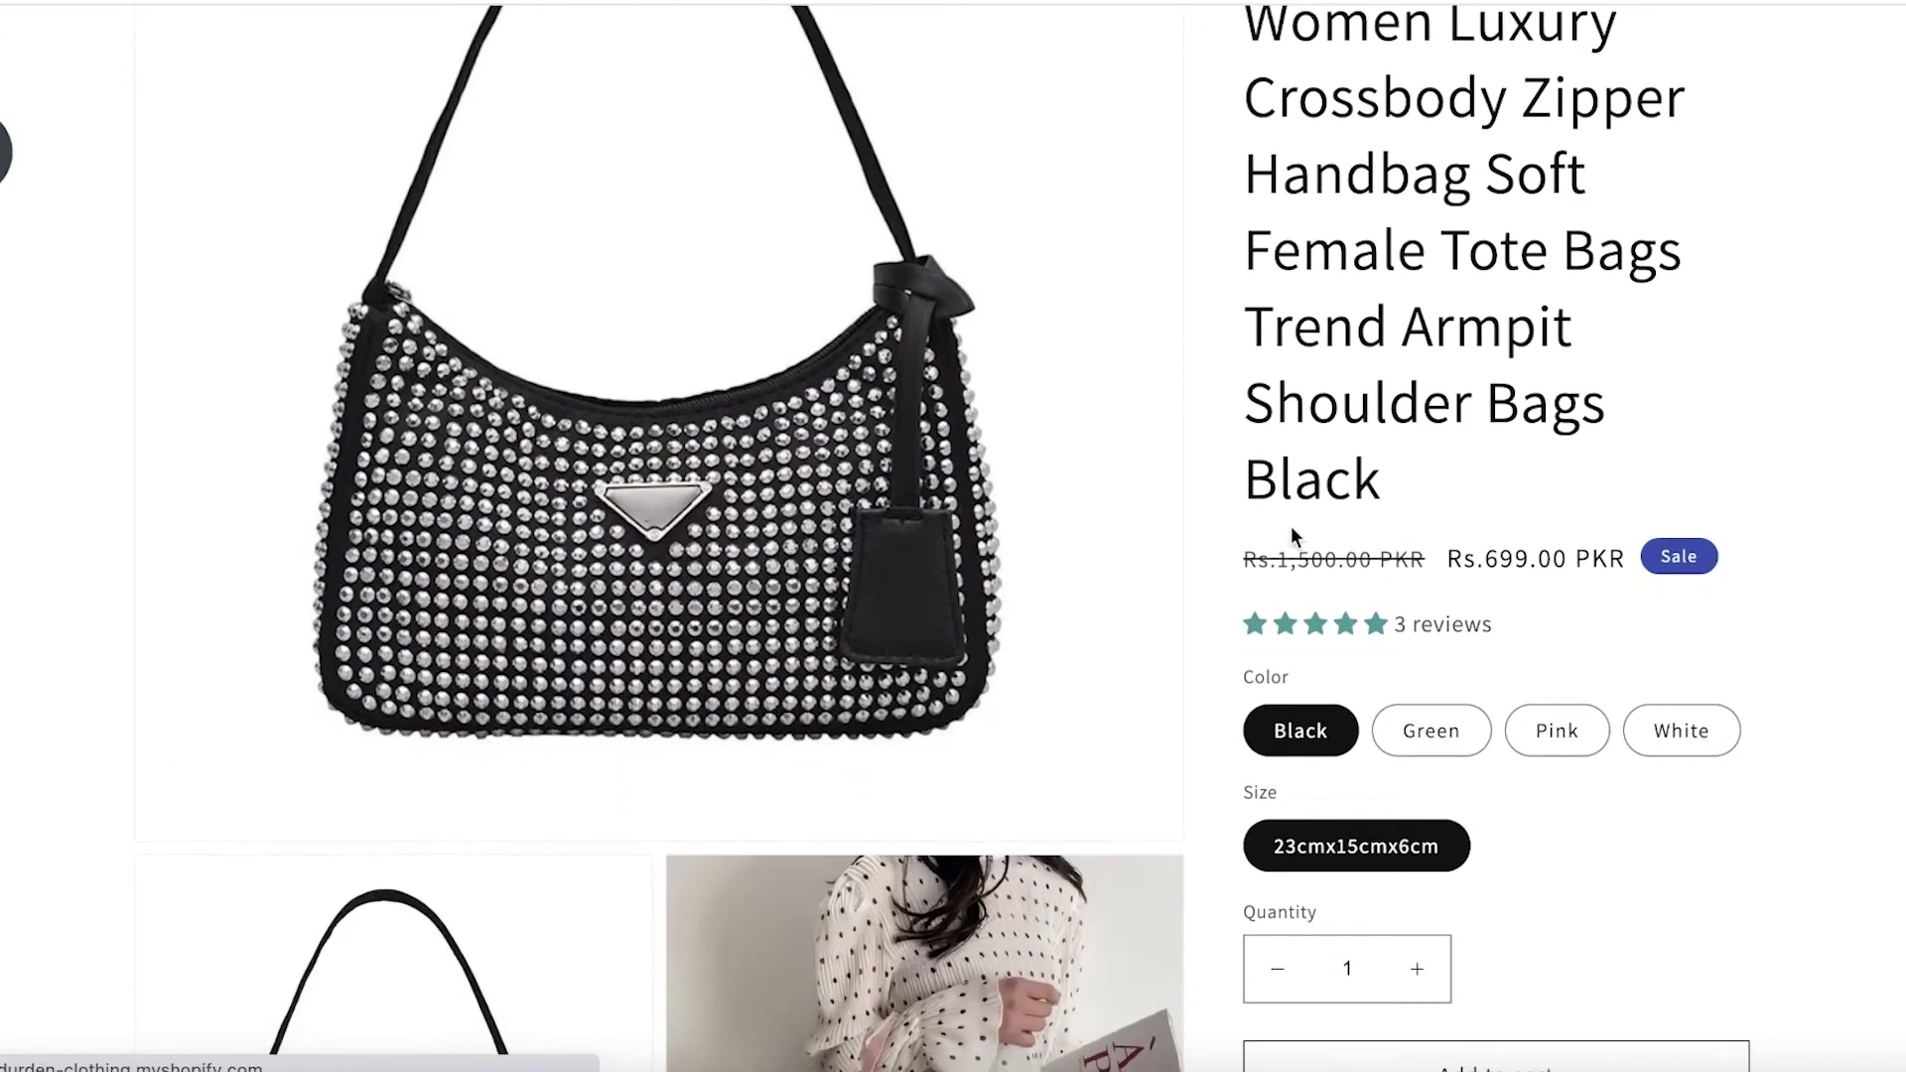
scroll(1340, 401, "down", 20)
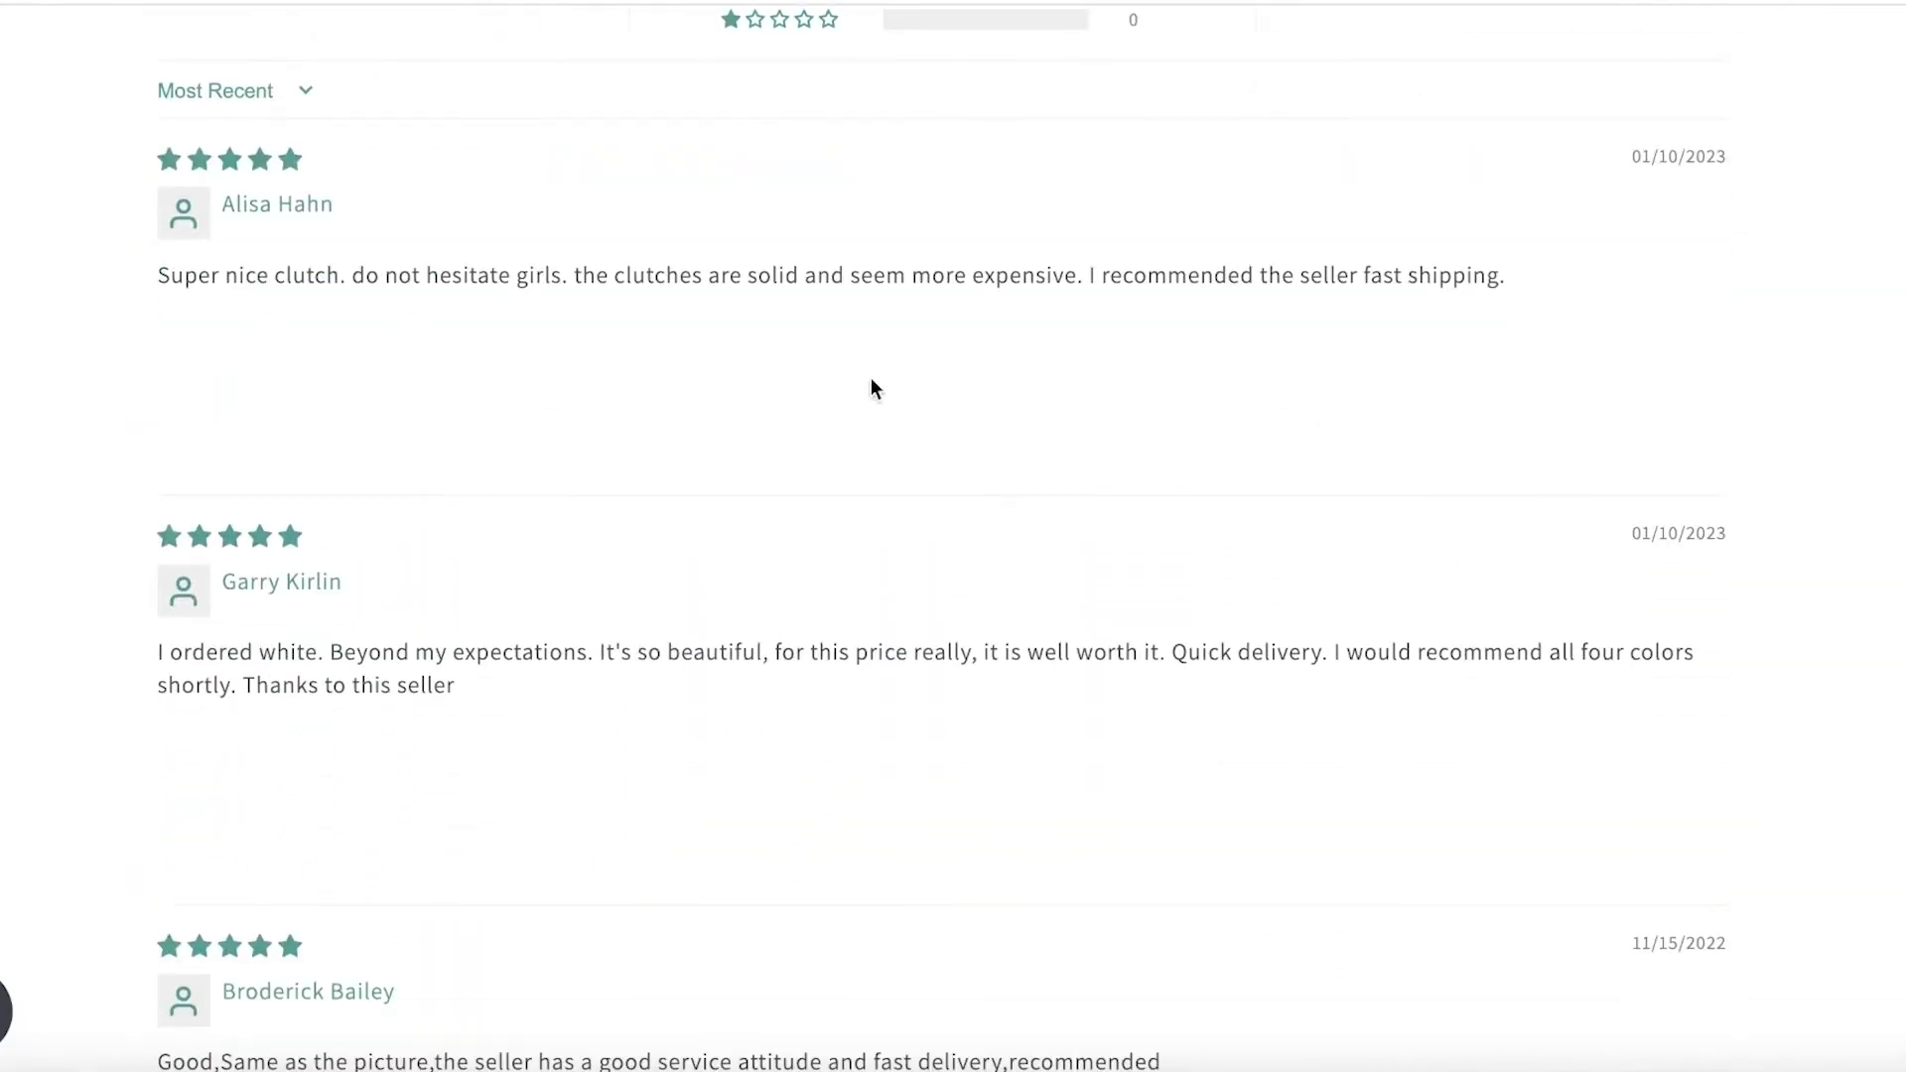
scroll(663, 244, "down", 2)
scroll(407, 202, "up", 7)
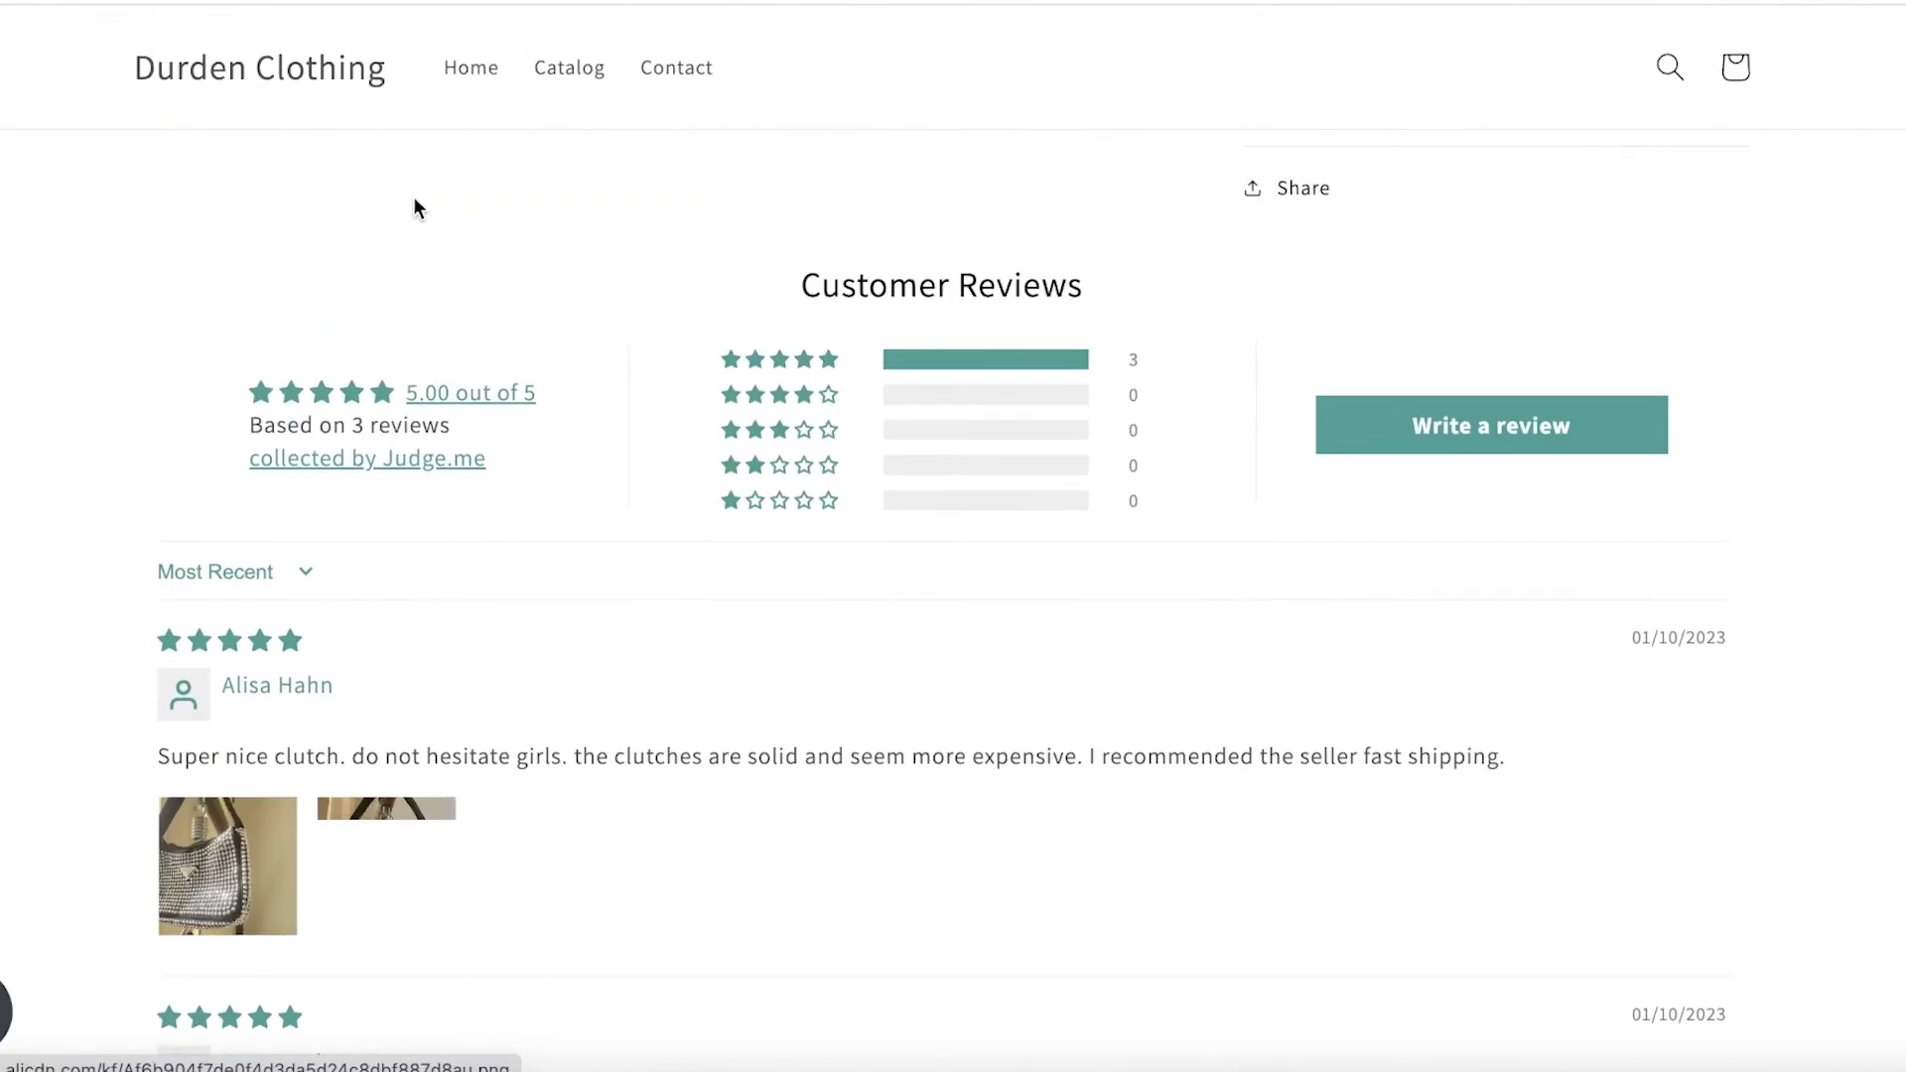
scroll(413, 200, "down", 7)
scroll(480, 211, "down", 5)
scroll(940, 310, "up", 6)
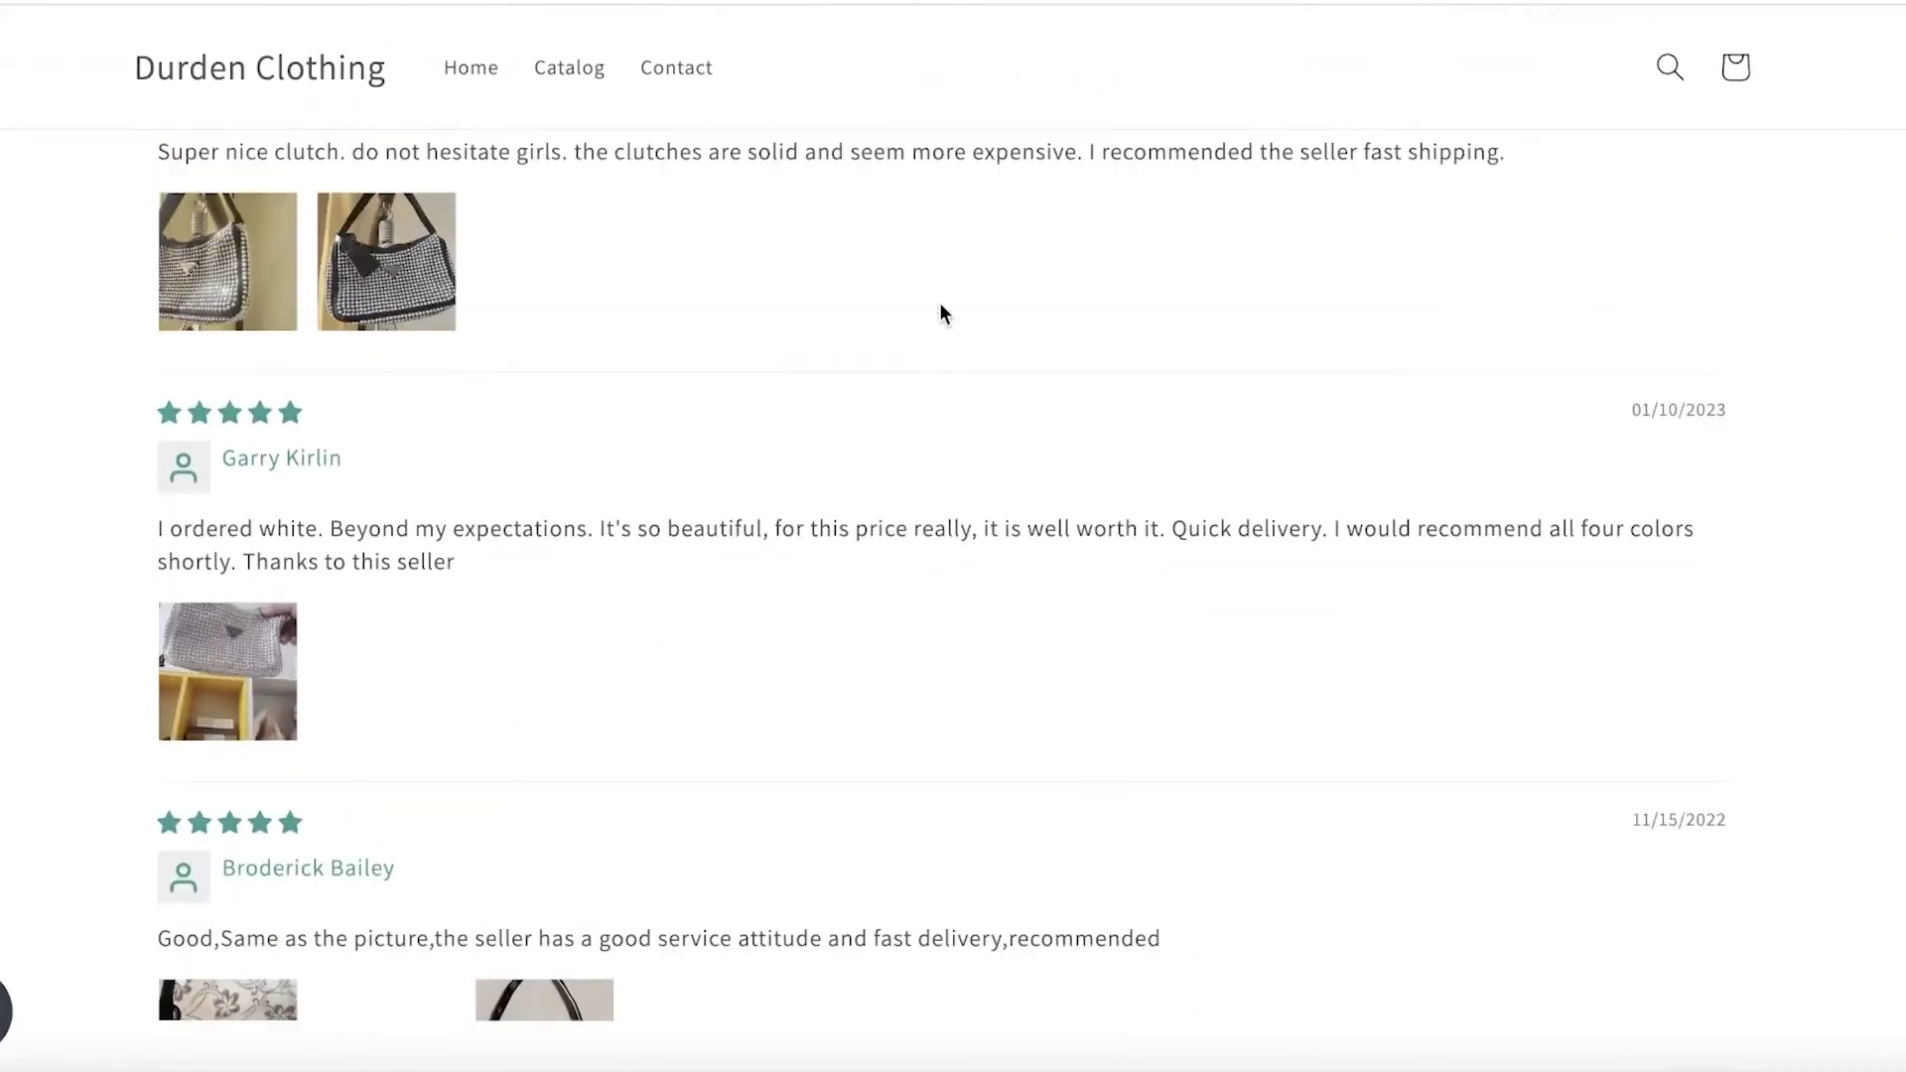
scroll(942, 313, "up", 3)
scroll(941, 314, "down", 5)
scroll(941, 314, "up", 12)
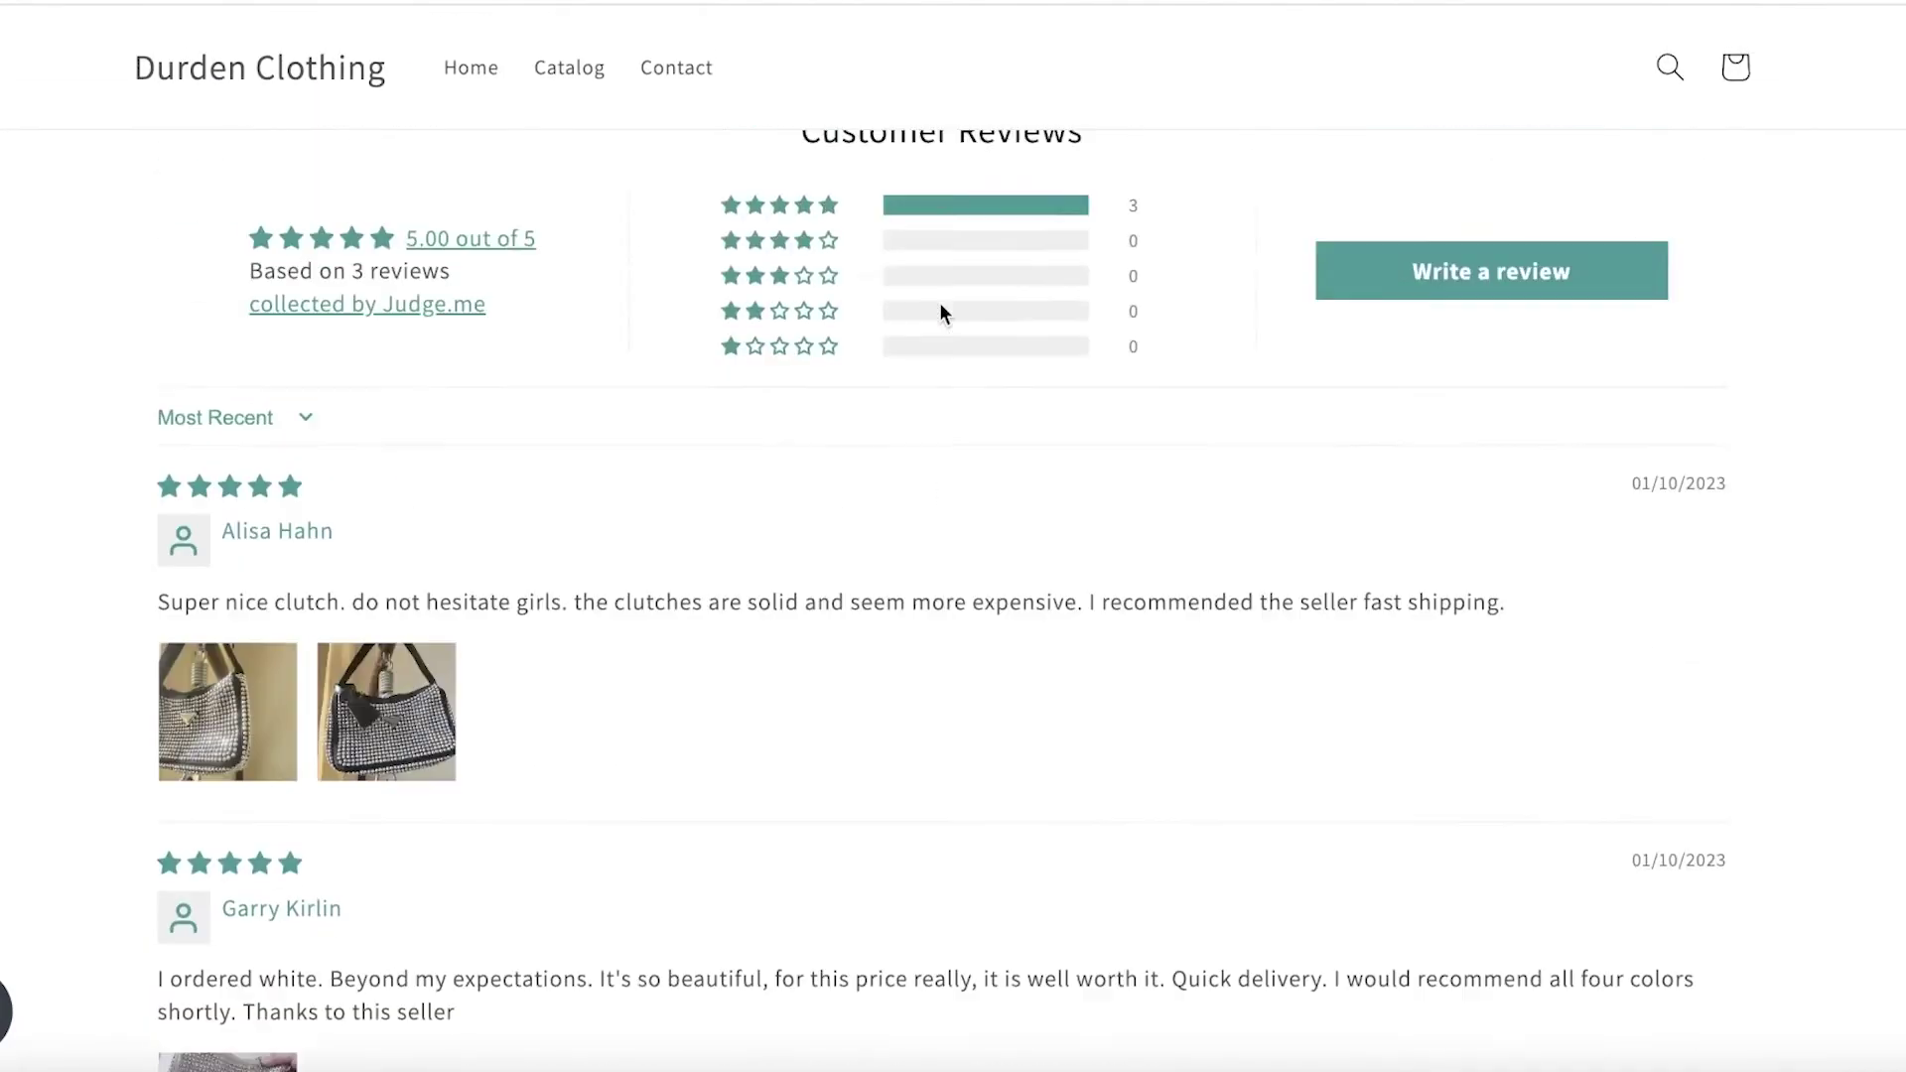
scroll(941, 314, "up", 15)
scroll(1362, 374, "down", 5)
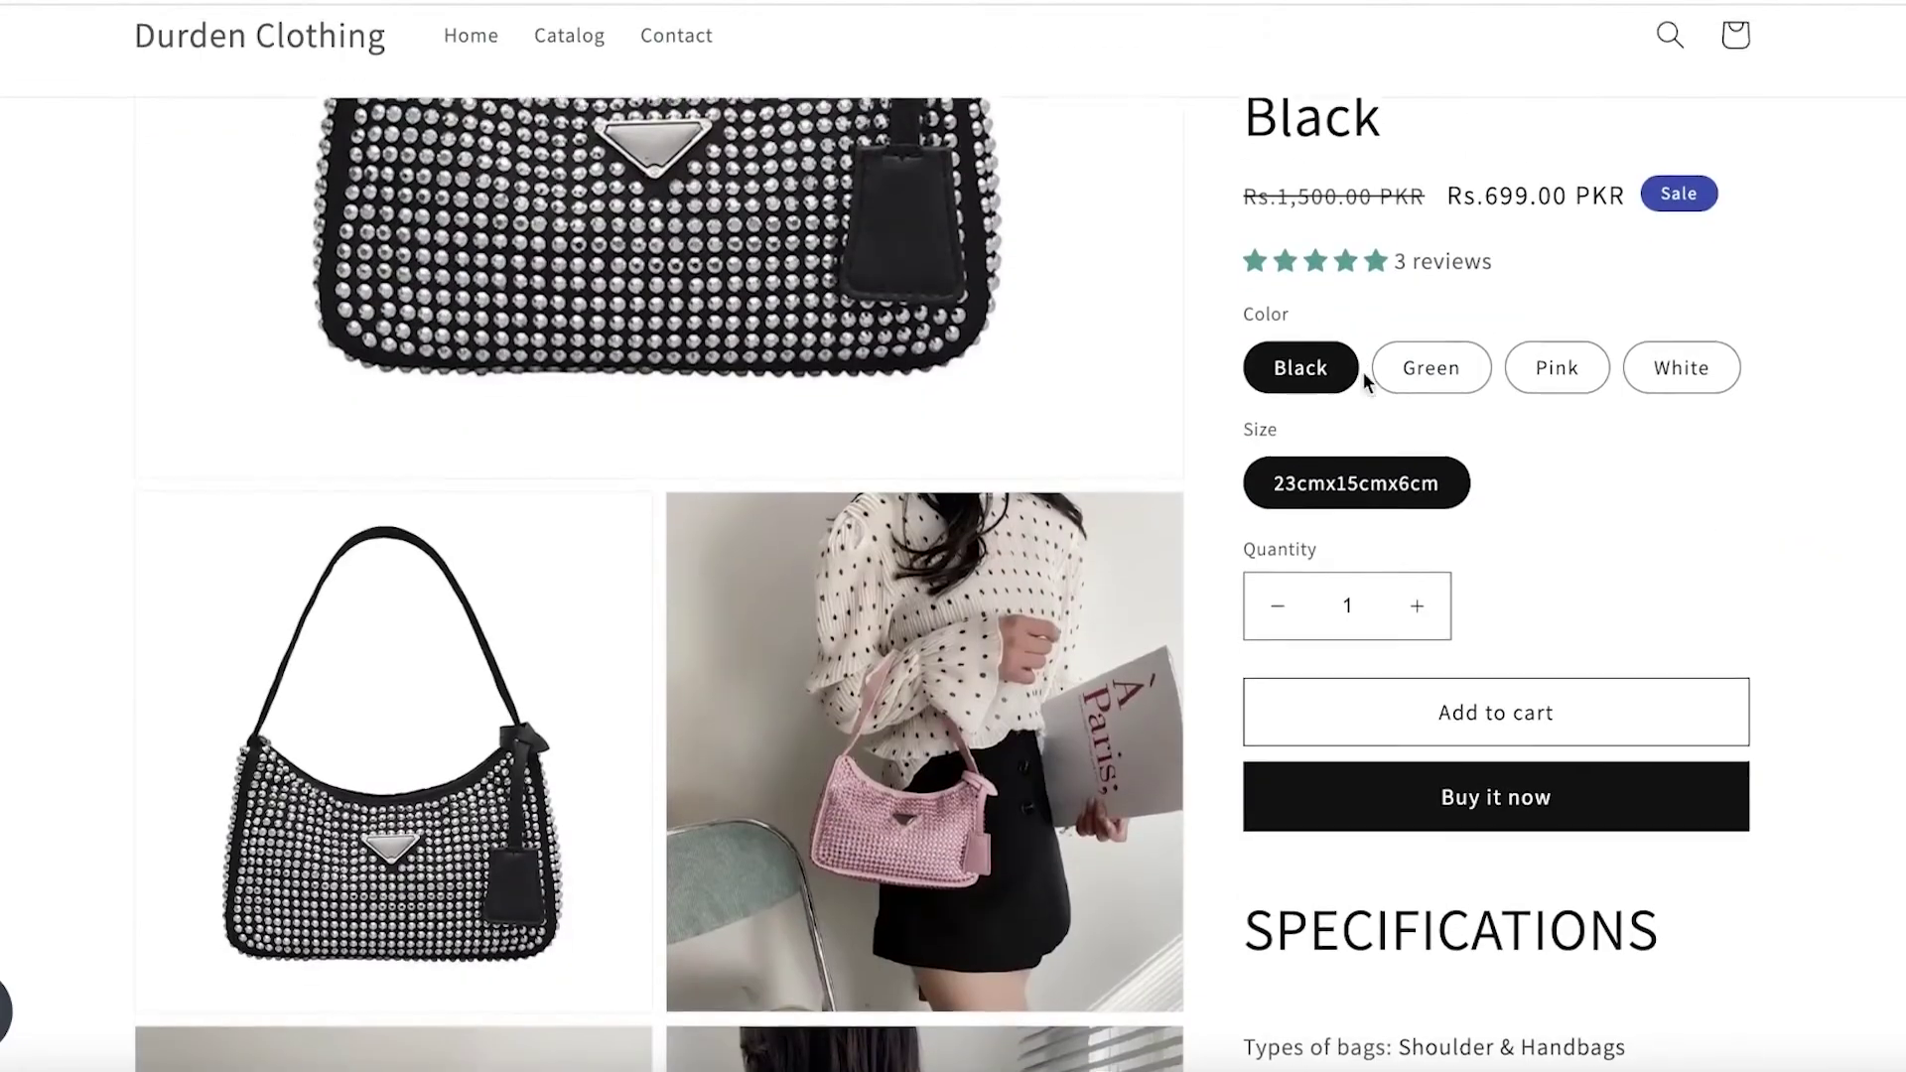
Jump to the Customer Reviews section showing 3 reviews rated 5.00 out of 5
left_click(1313, 269)
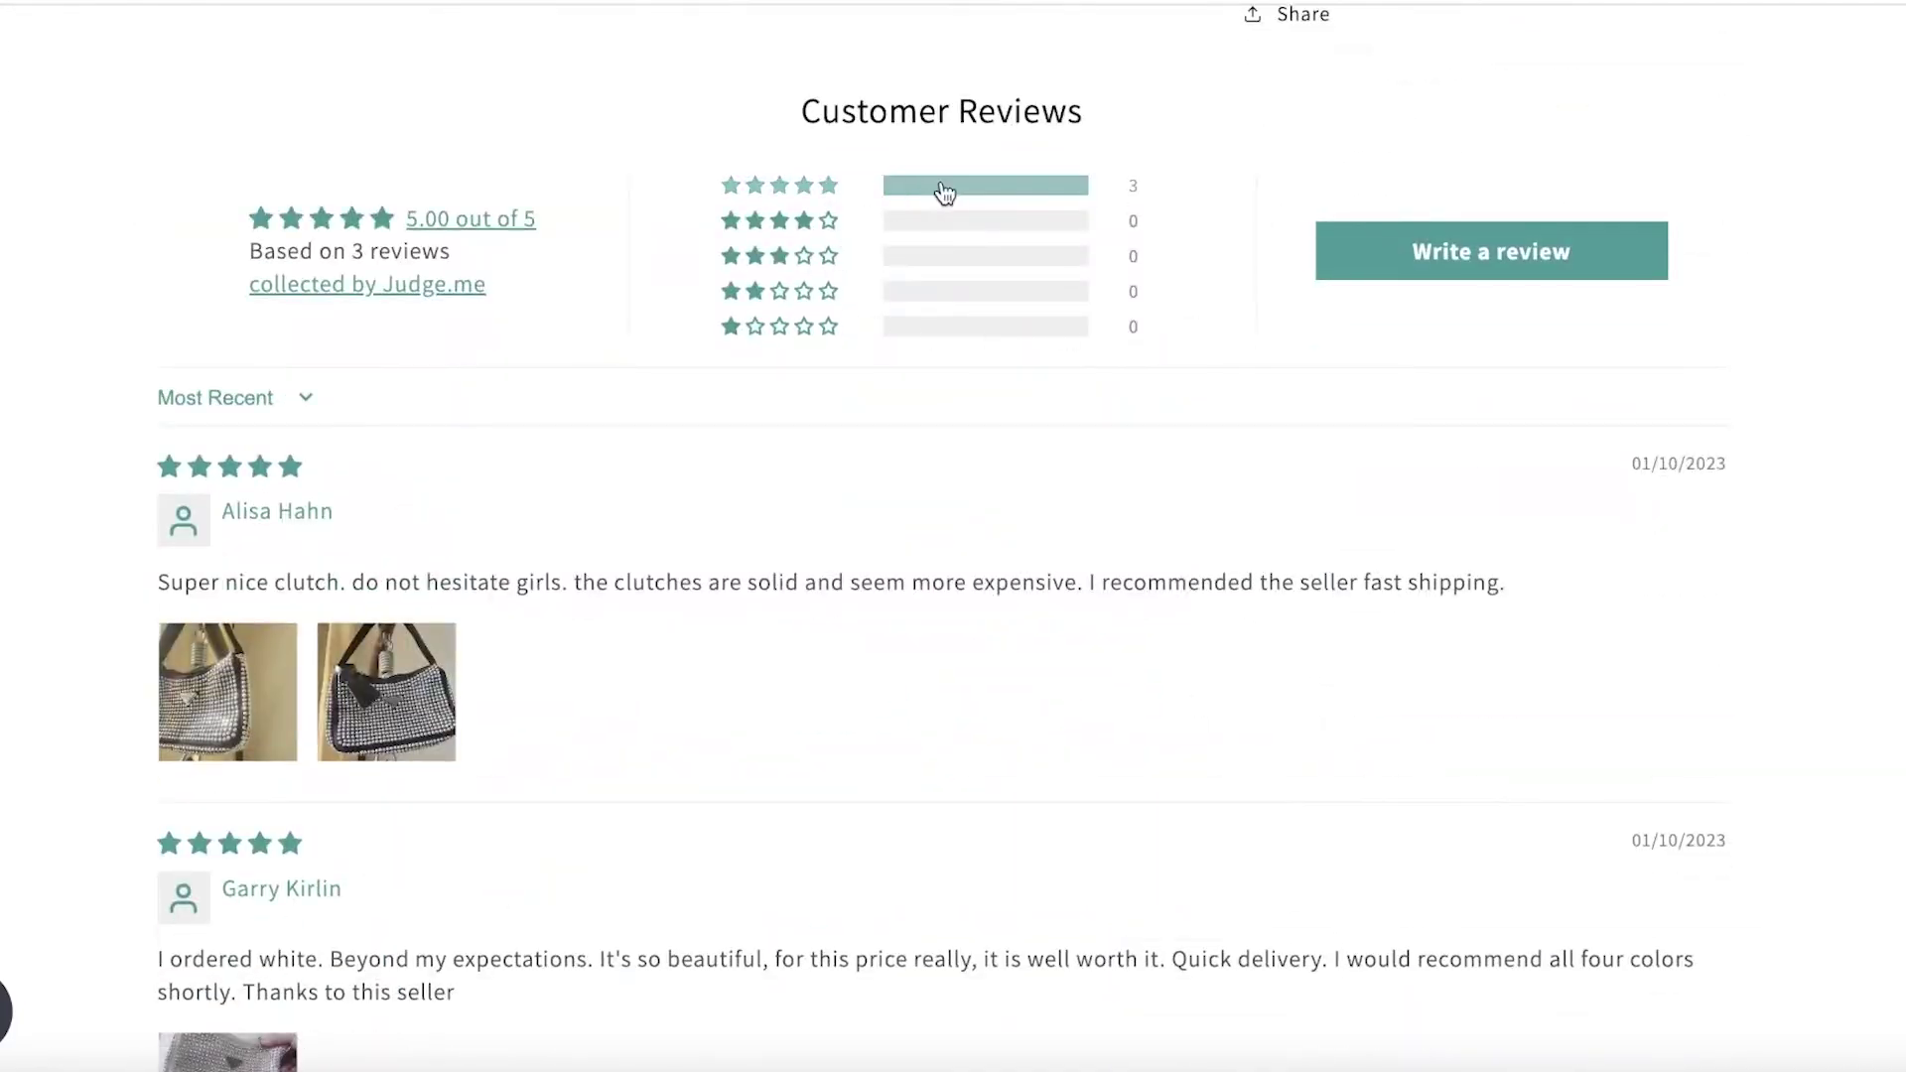
scroll(933, 260, "up", 1)
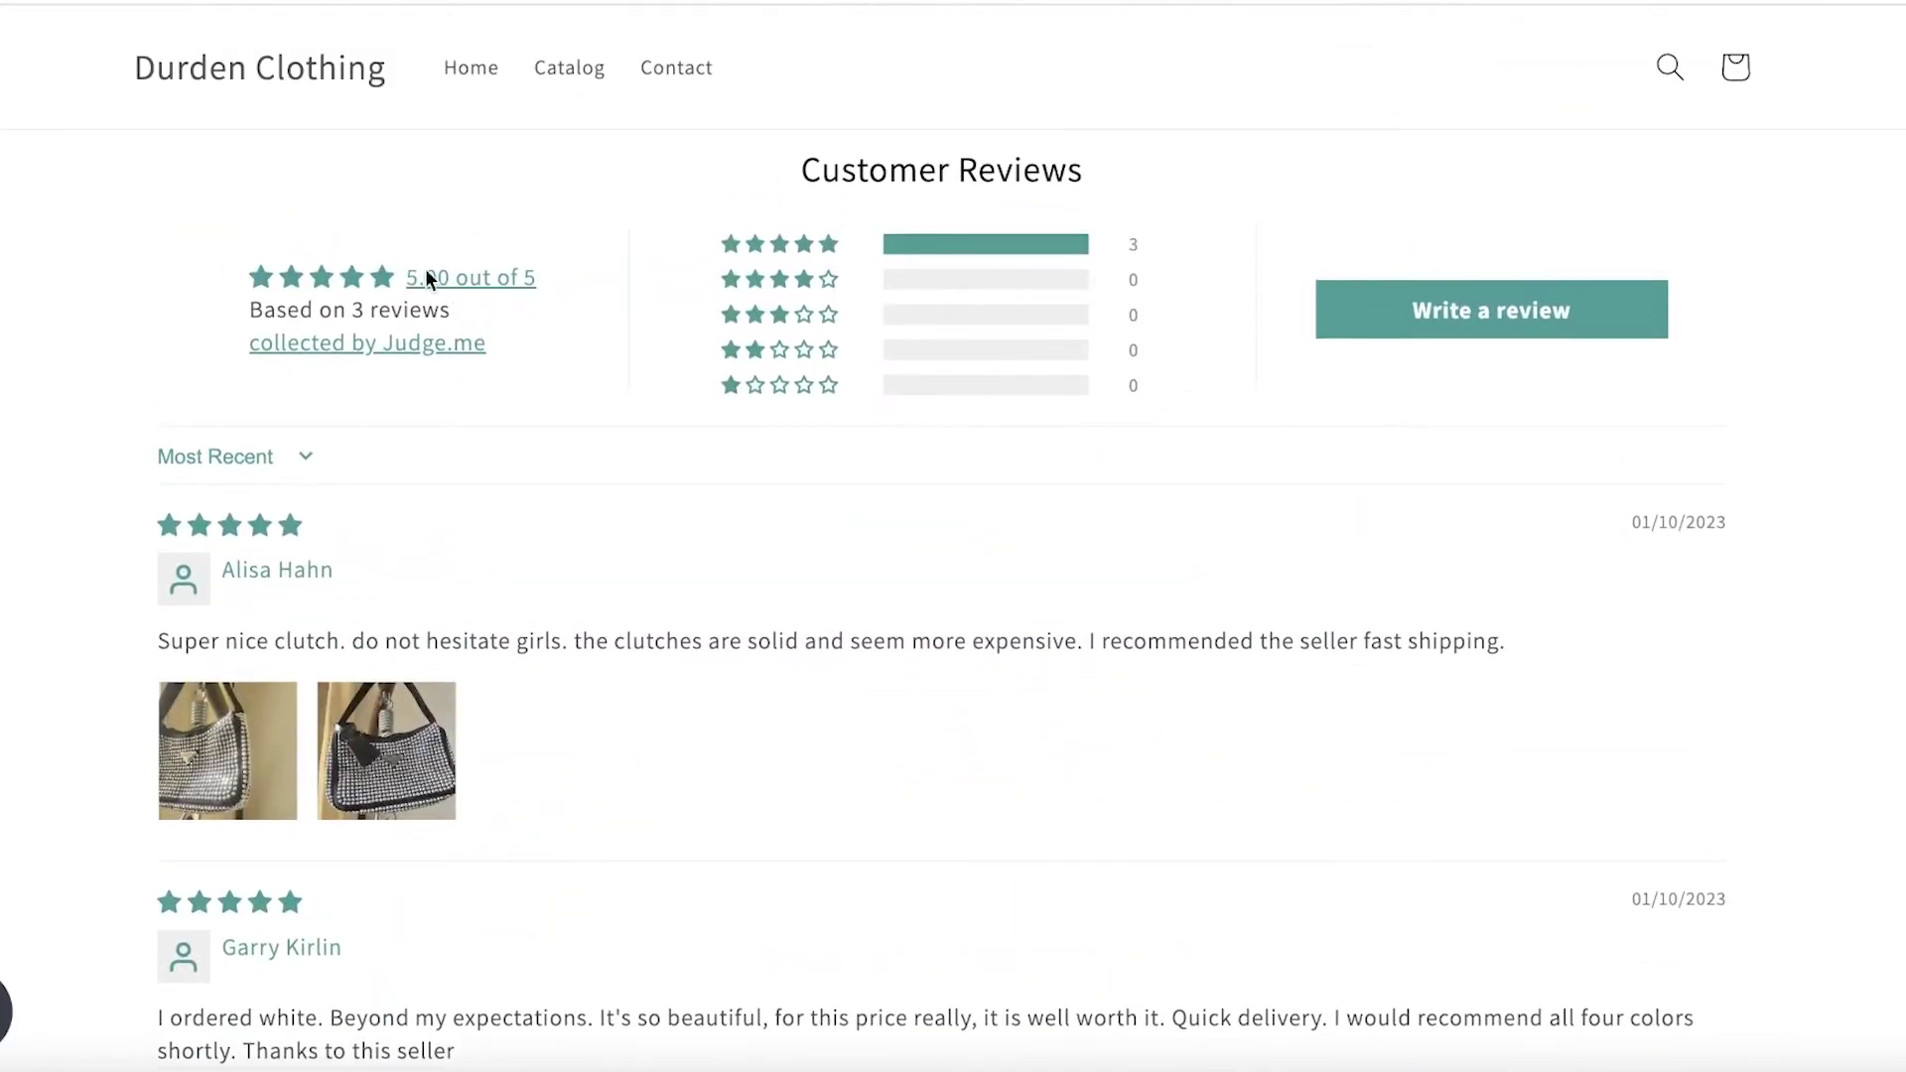
scroll(872, 297, "up", 4)
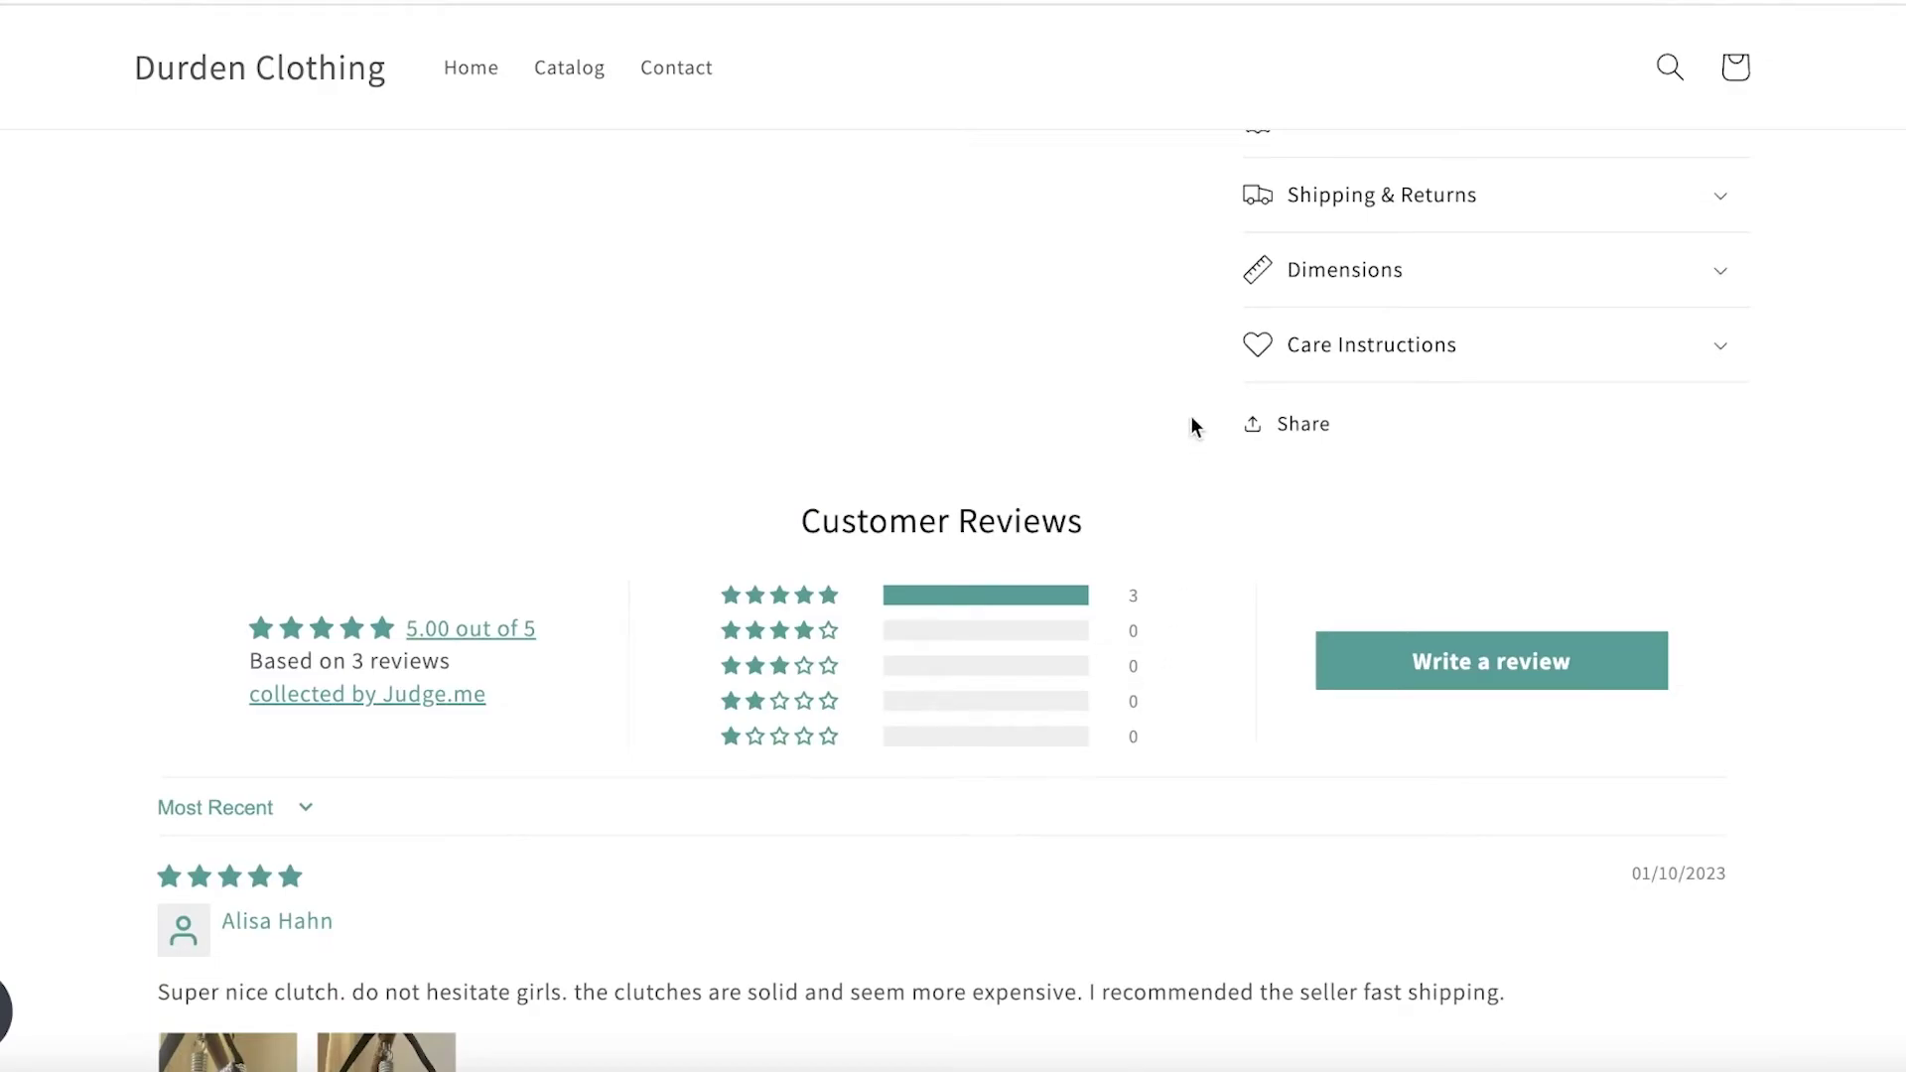
Try the Write a review form's title and name fields without submitting
left_click(1434, 659)
left_click(951, 314)
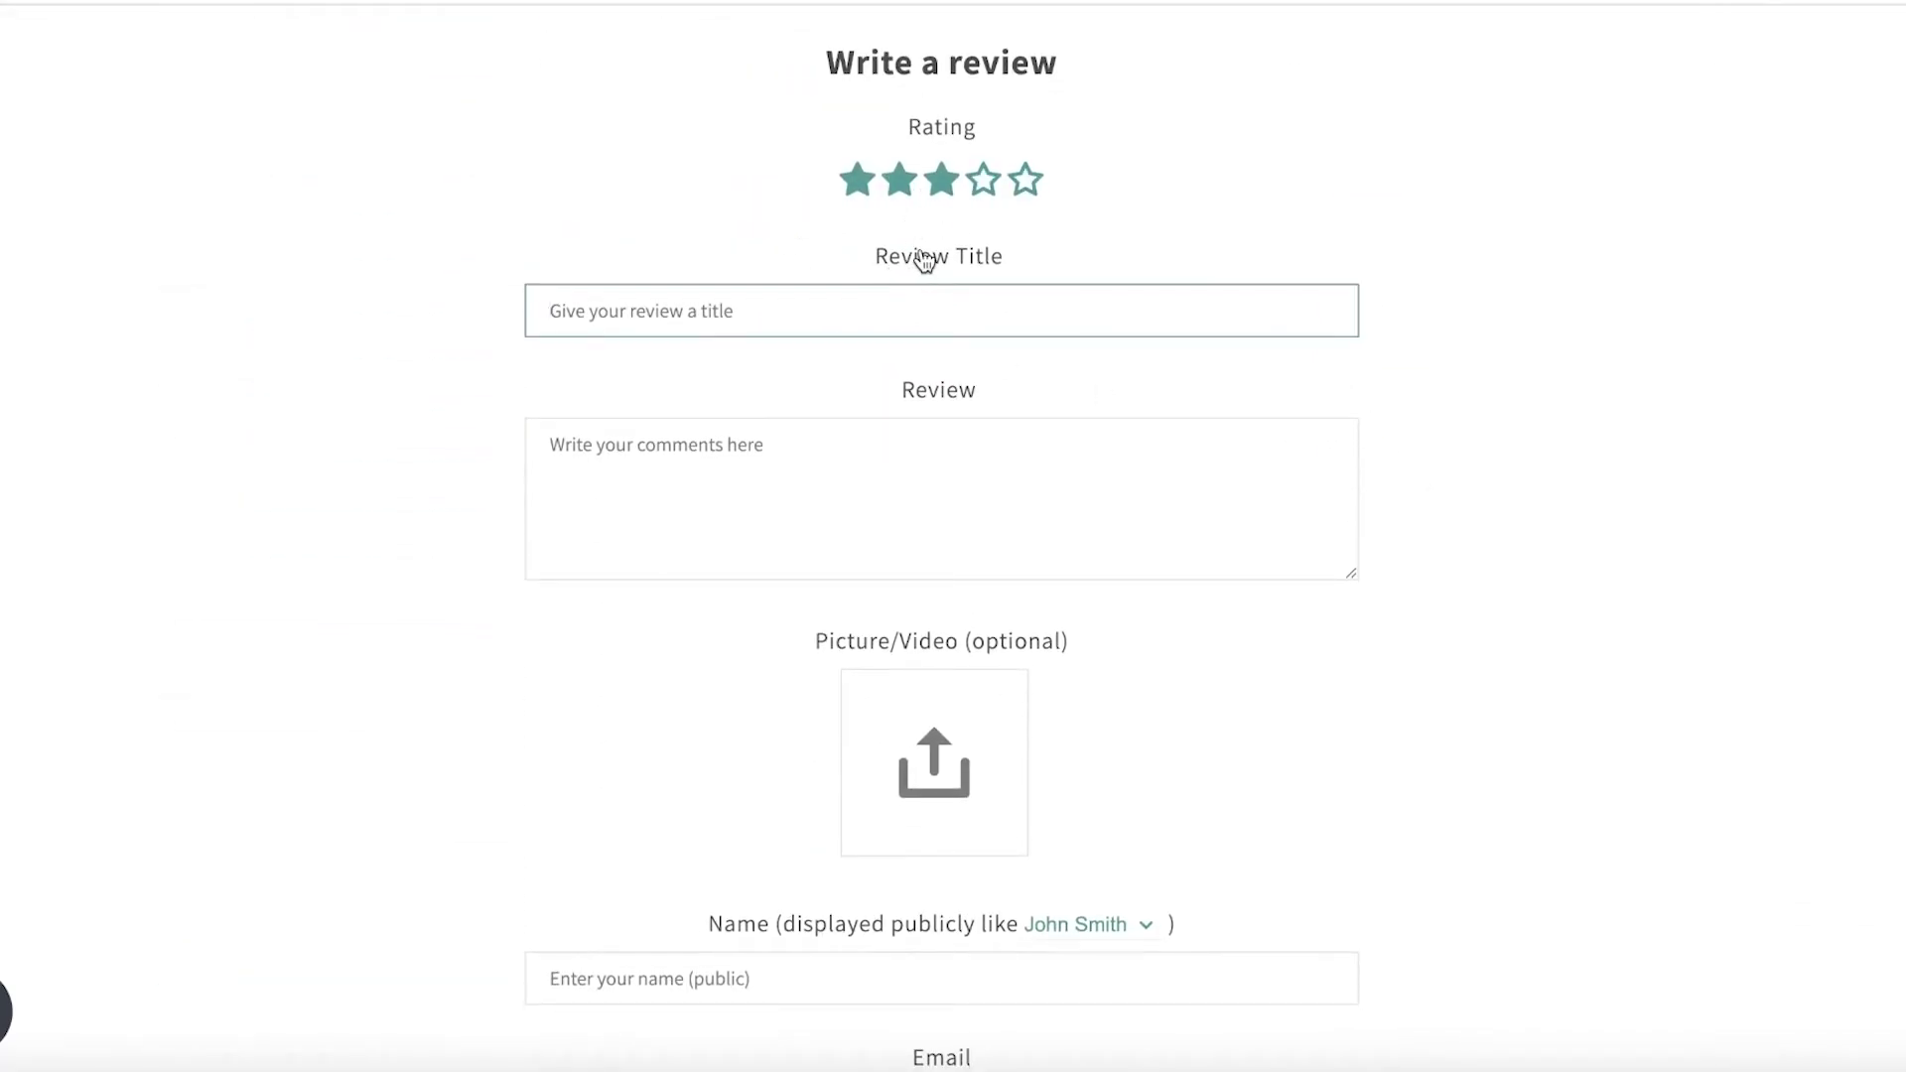
scroll(792, 581, "down", 5)
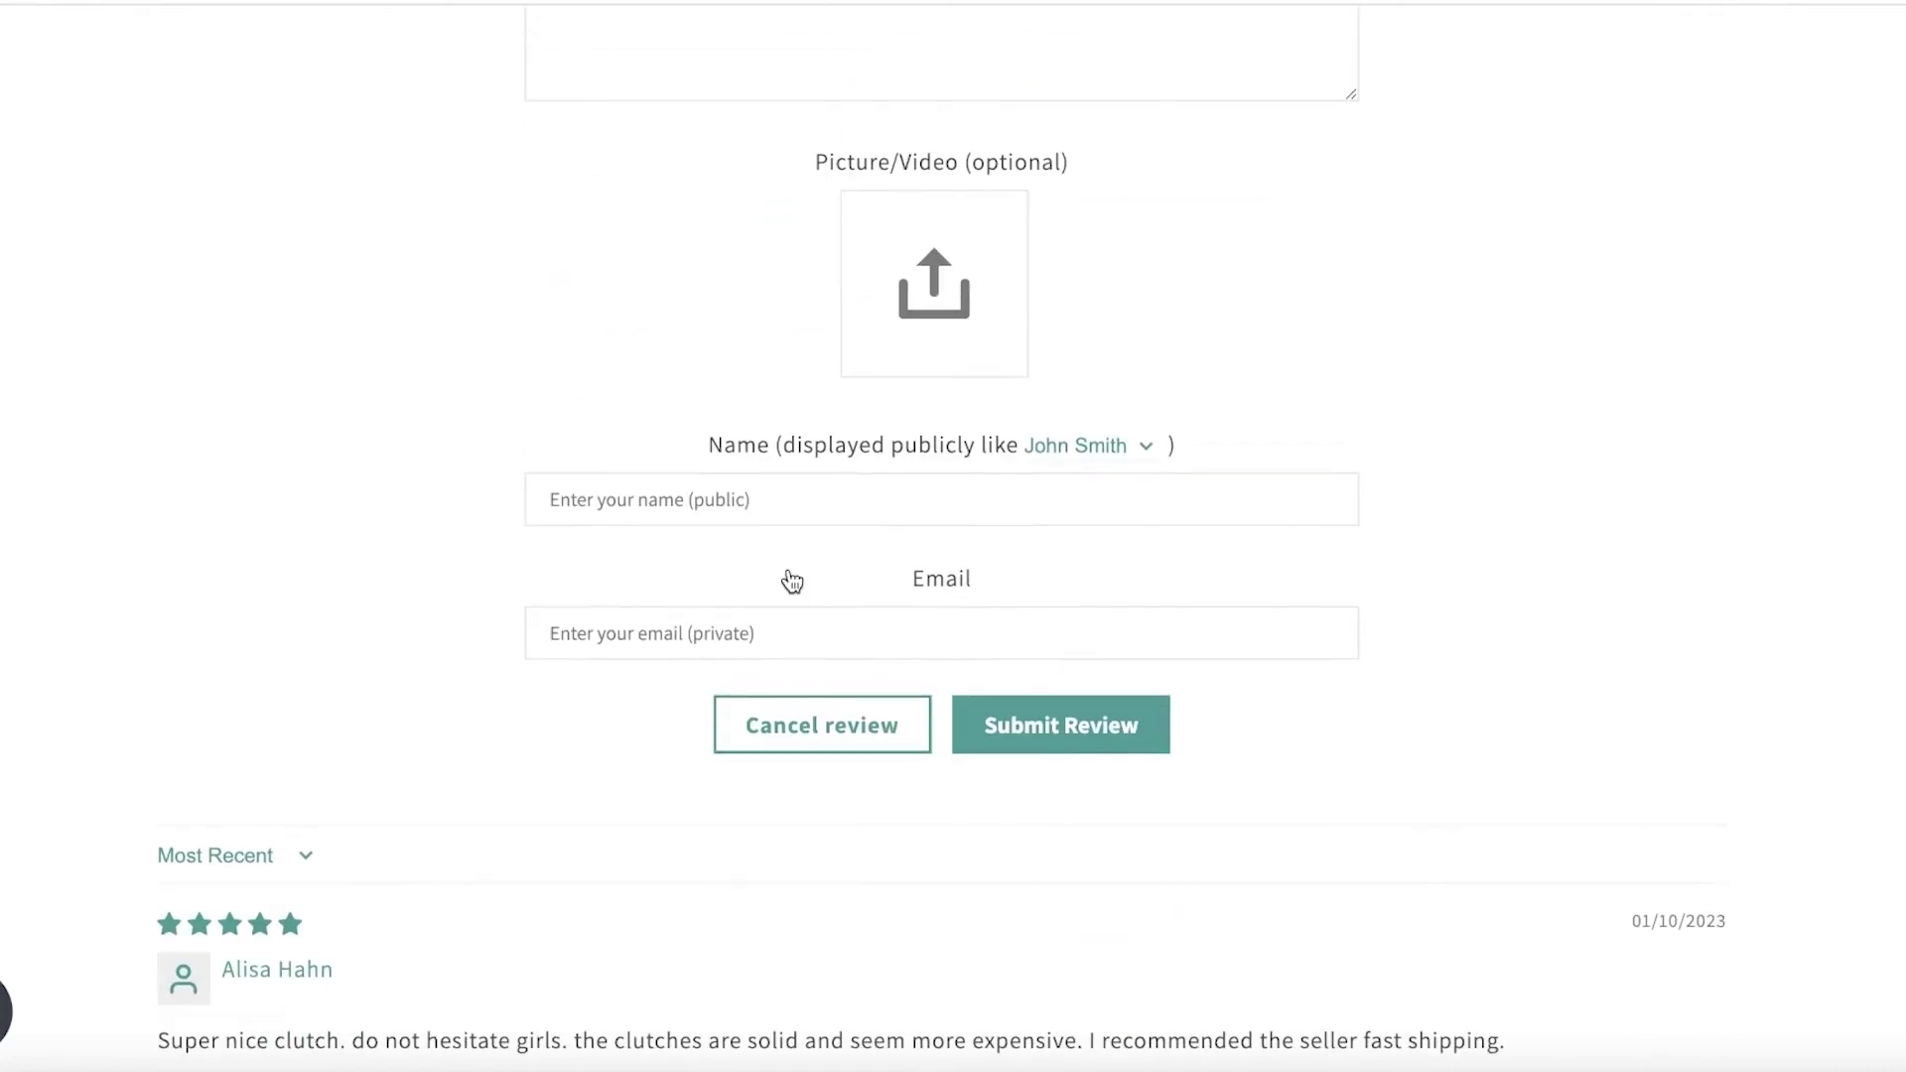
left_click(866, 498)
scroll(1348, 468, "up", 20)
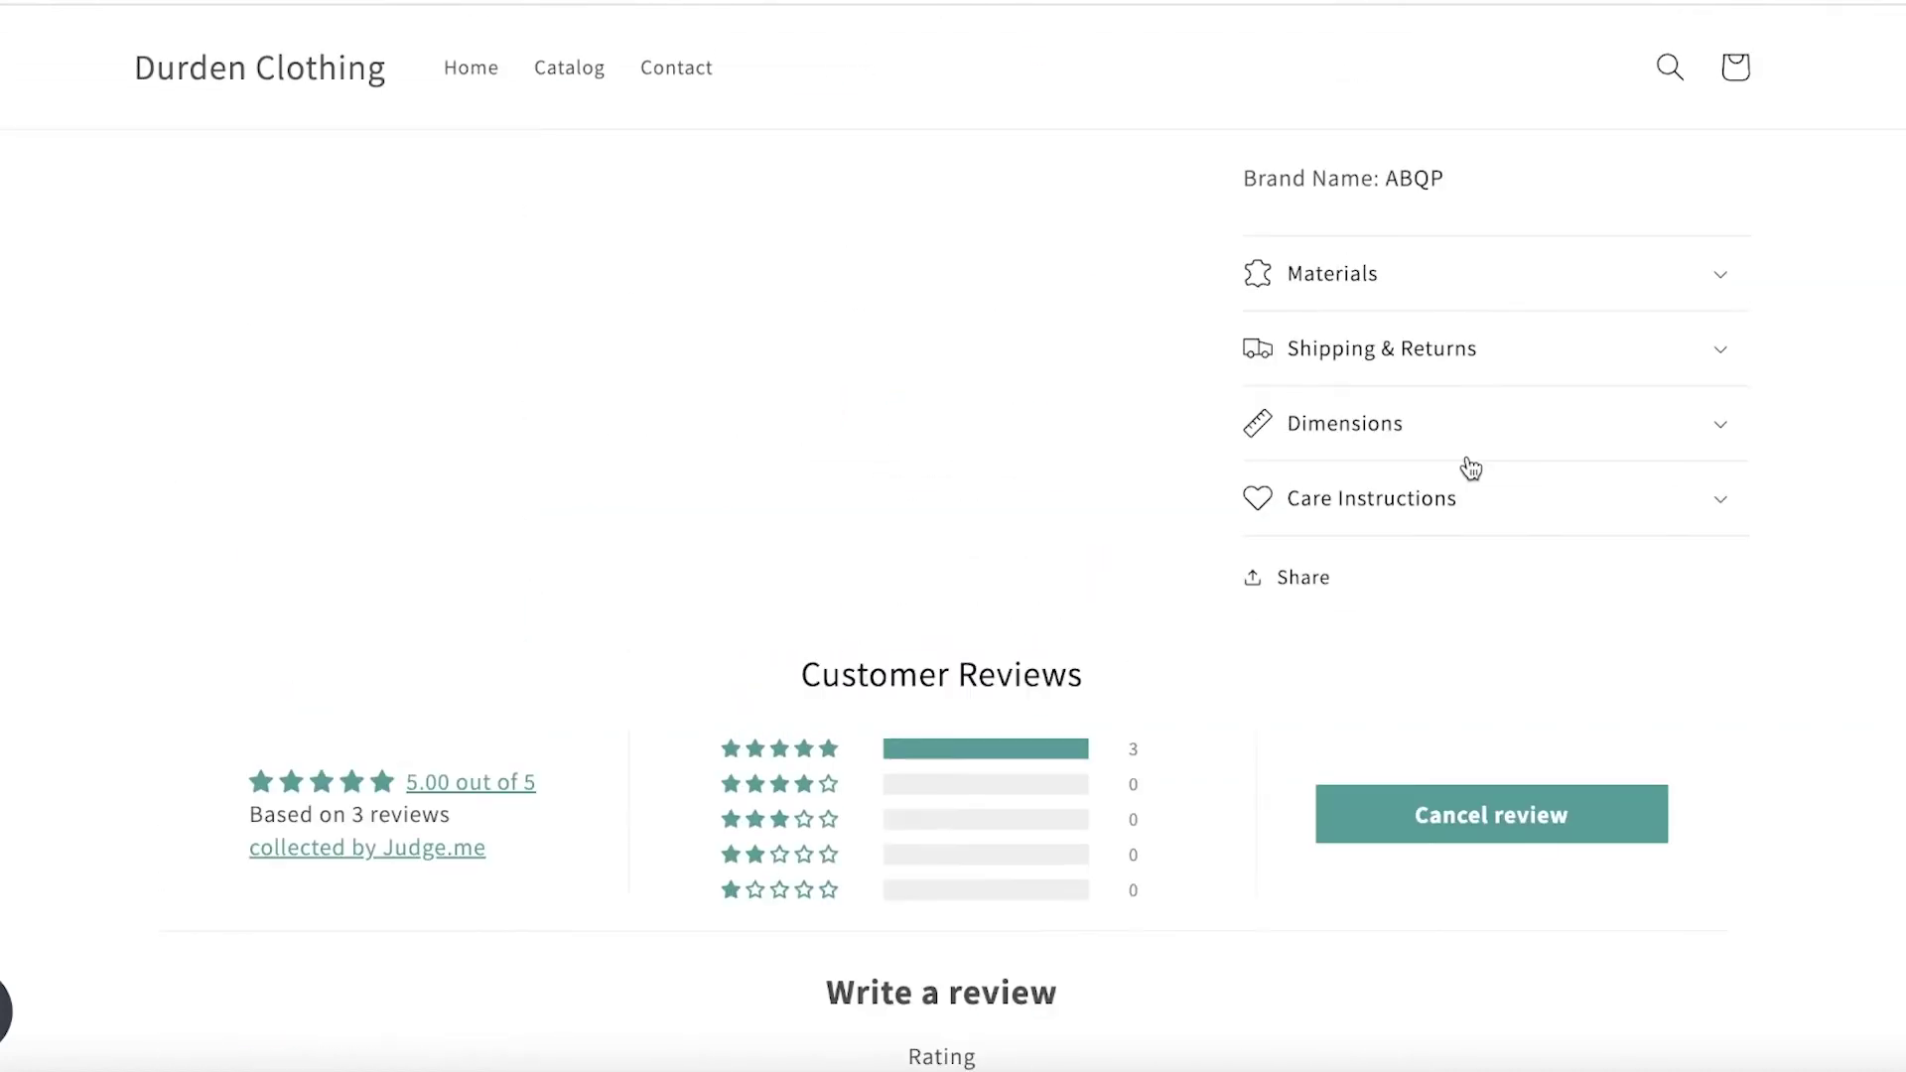